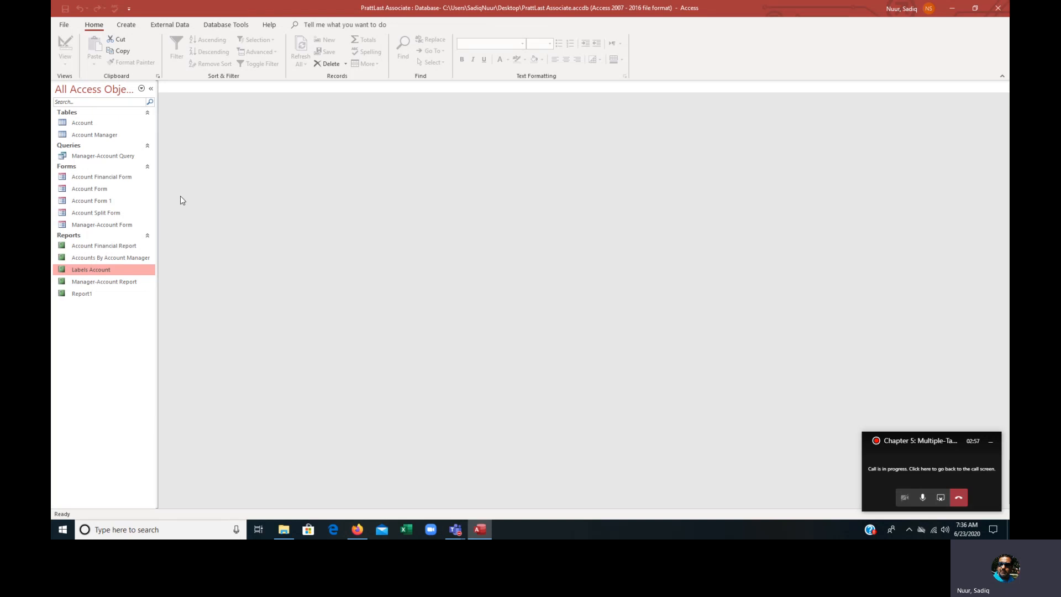
- Open the Account Manager table in Design View
click(90, 138)
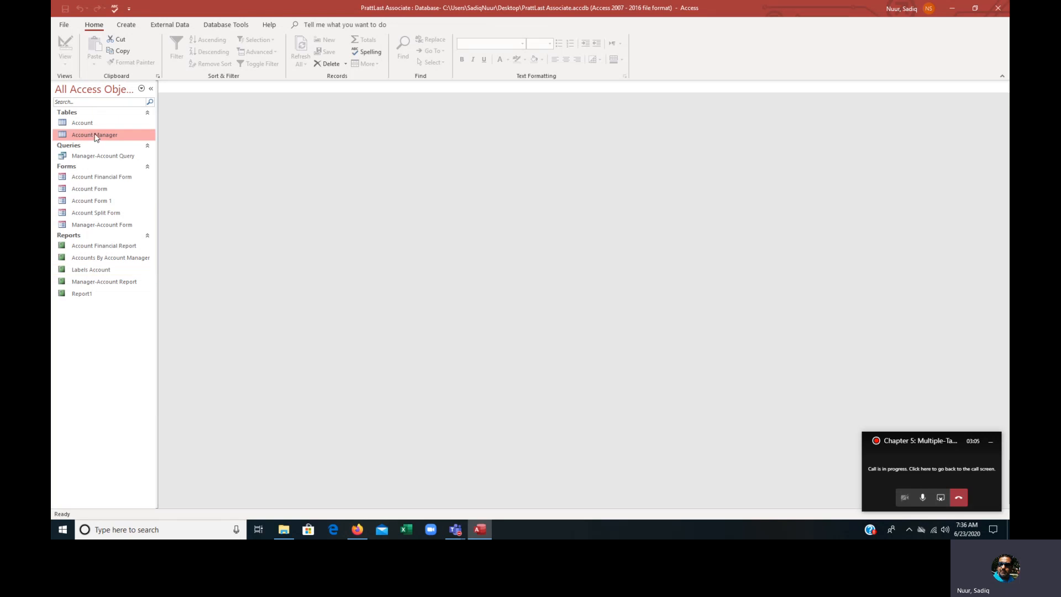
right_click(95, 138)
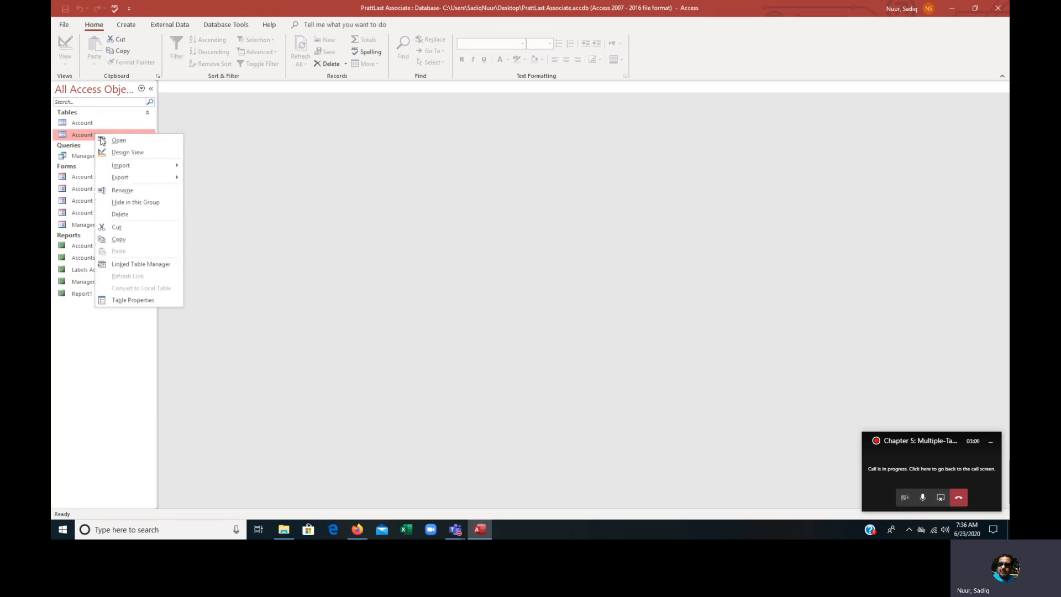
click(146, 154)
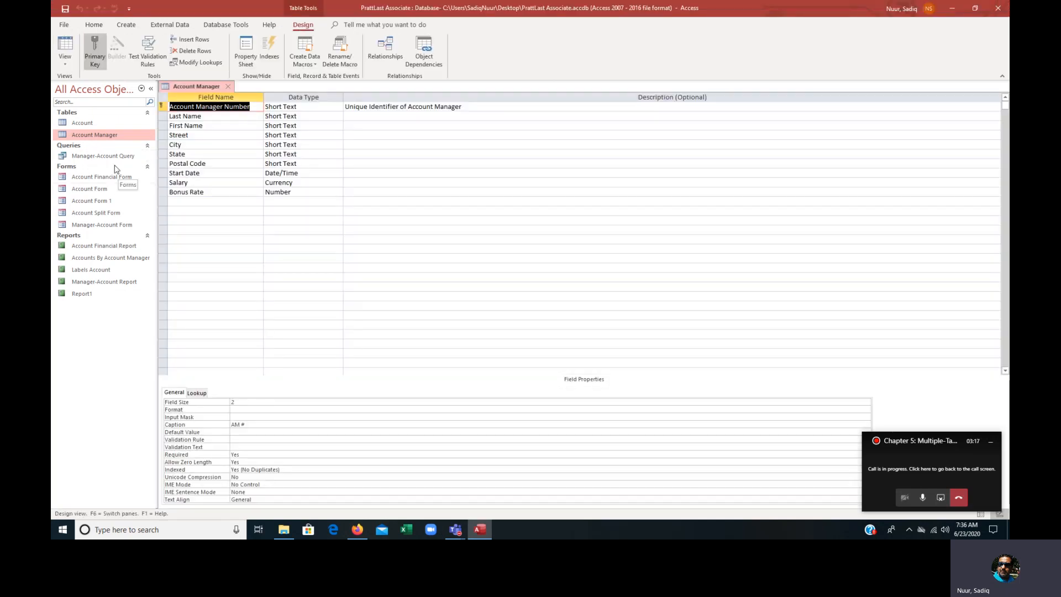
- Add a PHR Certification field with the Yes/No data type below Bonus Rate
click(176, 202)
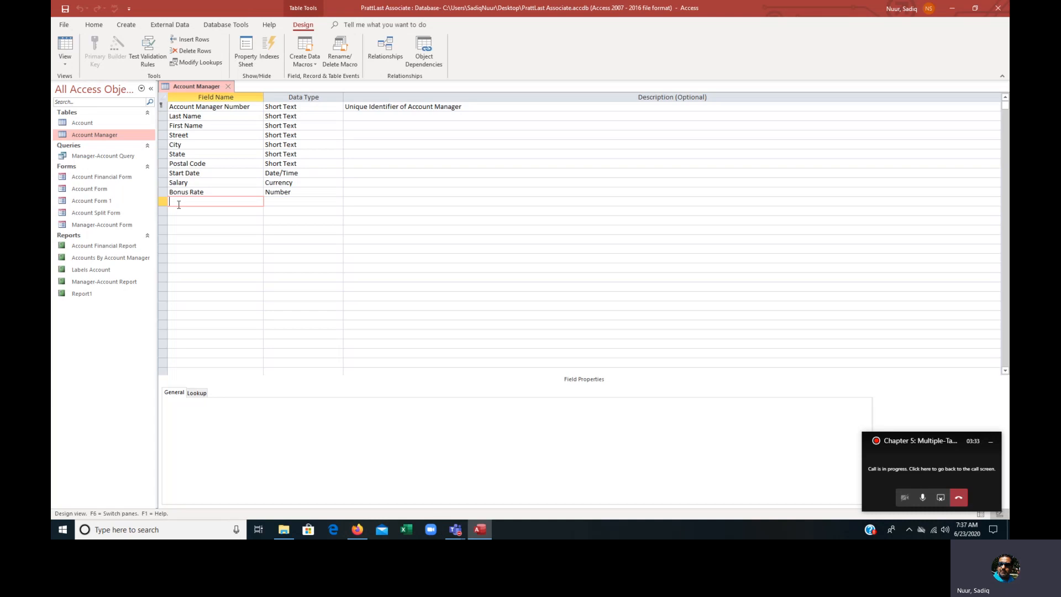
text(PHR Certification)
click(293, 203)
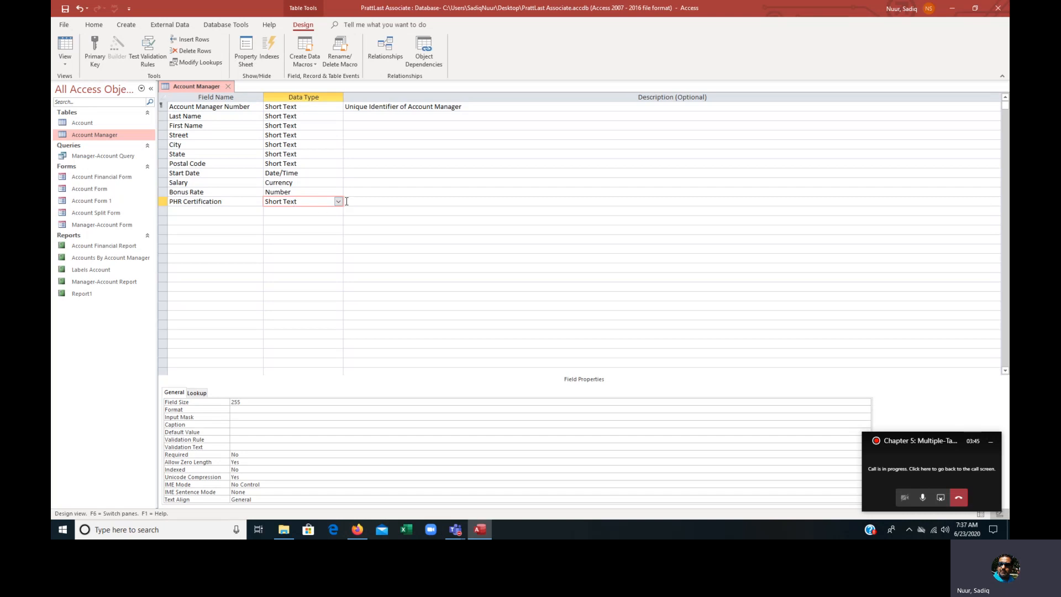
click(338, 201)
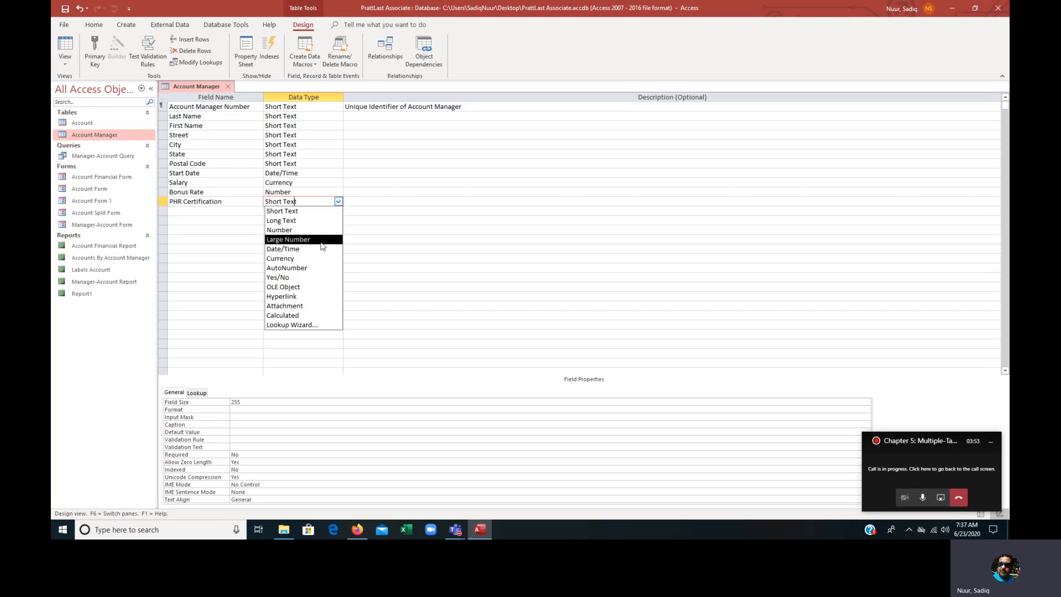
click(310, 278)
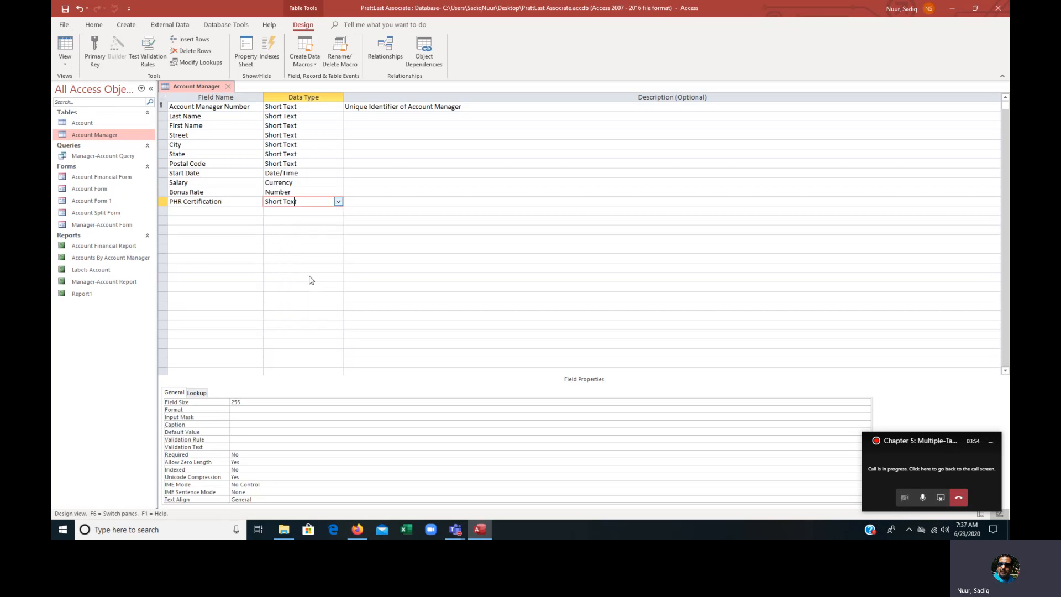
- Add a Special Skills field with the Long Text data type below PHR Certification
click(201, 212)
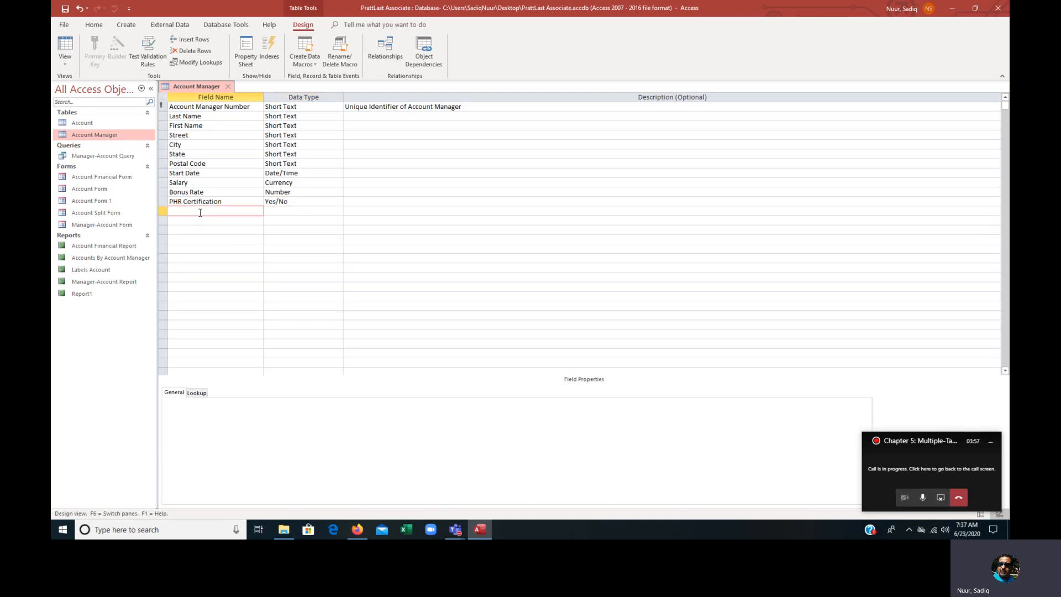
text(Special Skills)
key(Tab)
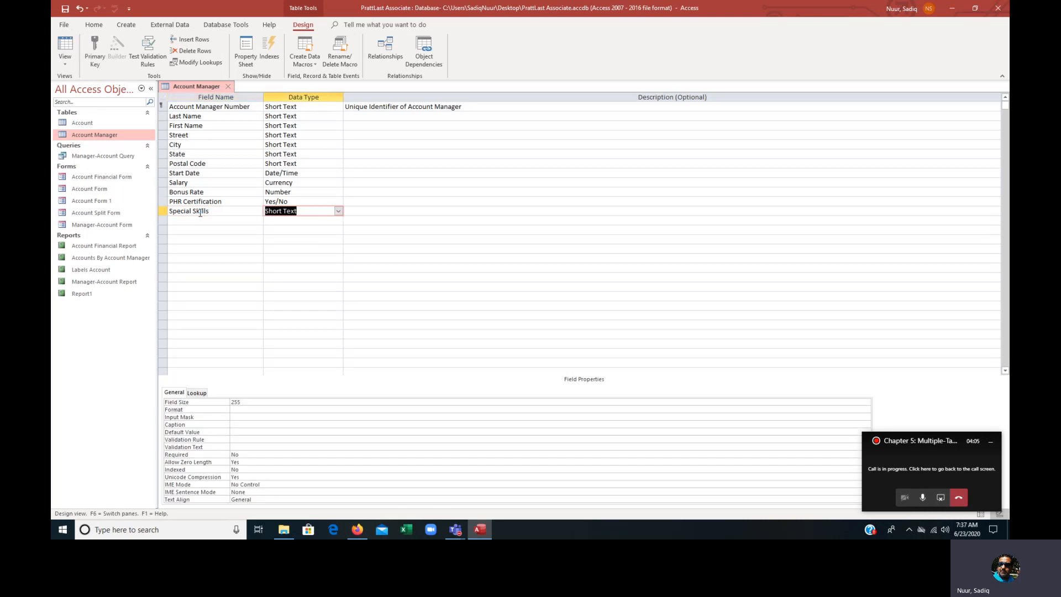
click(338, 211)
click(332, 230)
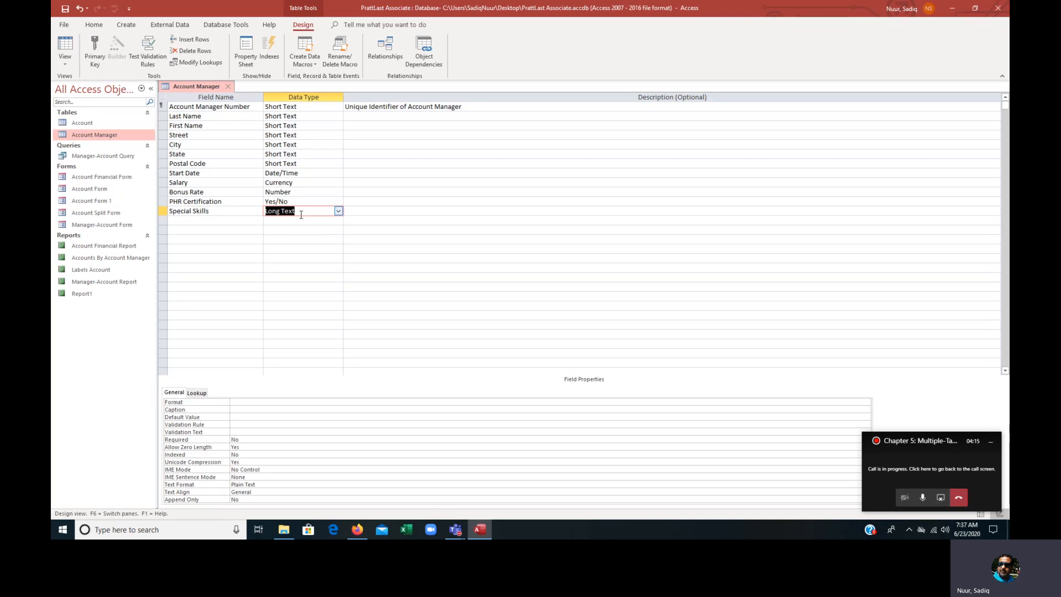
- Add a Picture field with the OLE Object data type below Special Skills
click(208, 221)
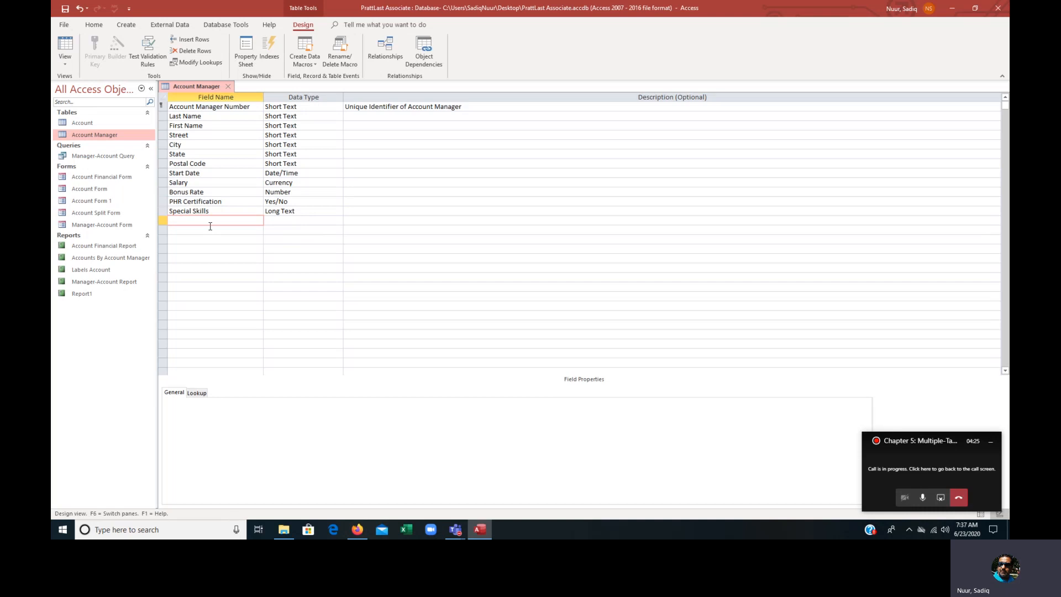
text(Picture)
key(Tab)
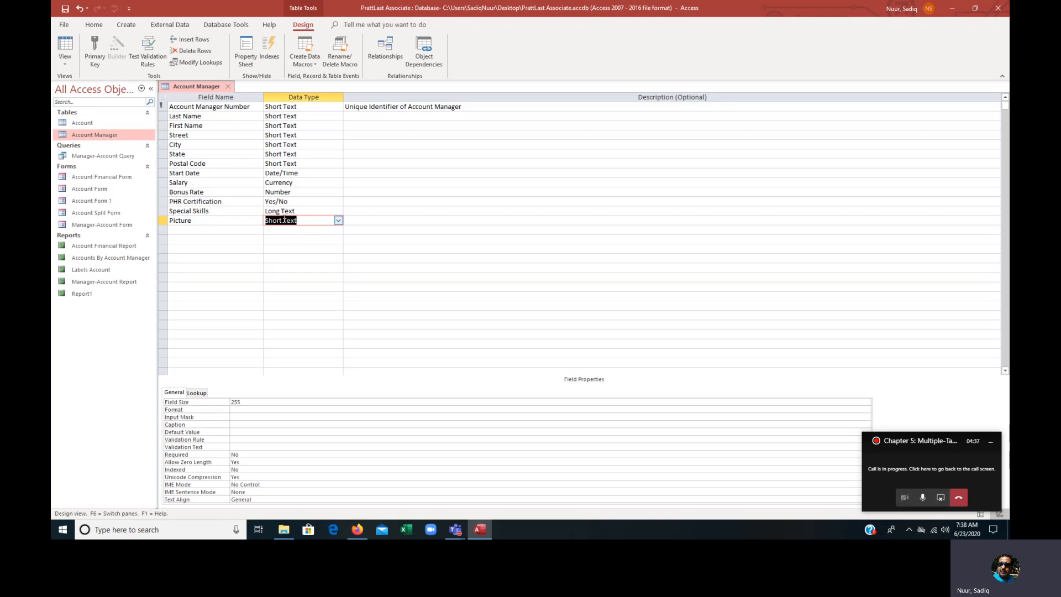
click(338, 221)
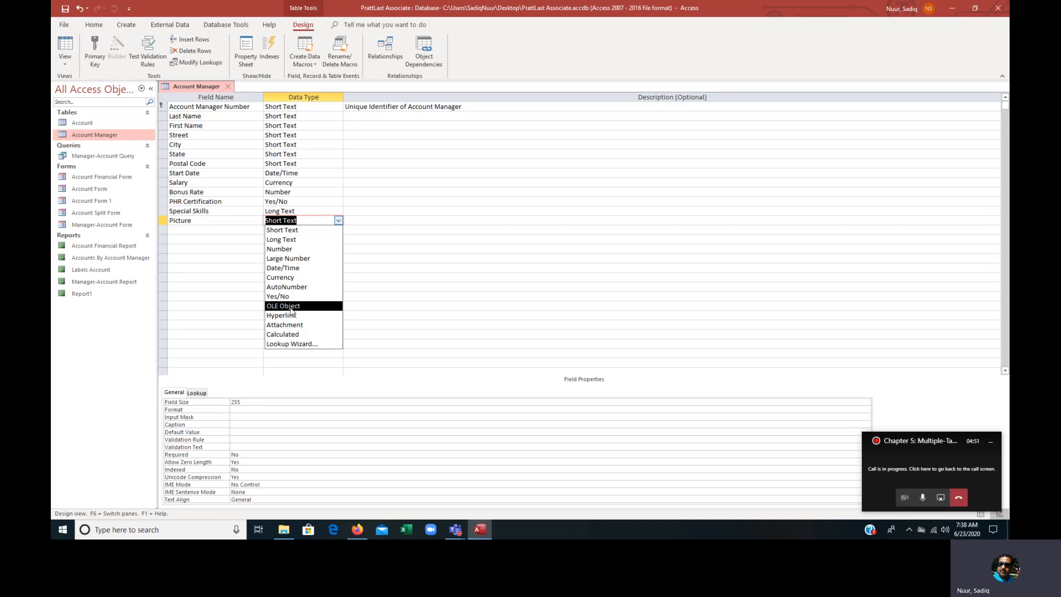
click(290, 307)
- Add an Account Notes field with the Attachment data type below Picture
click(191, 229)
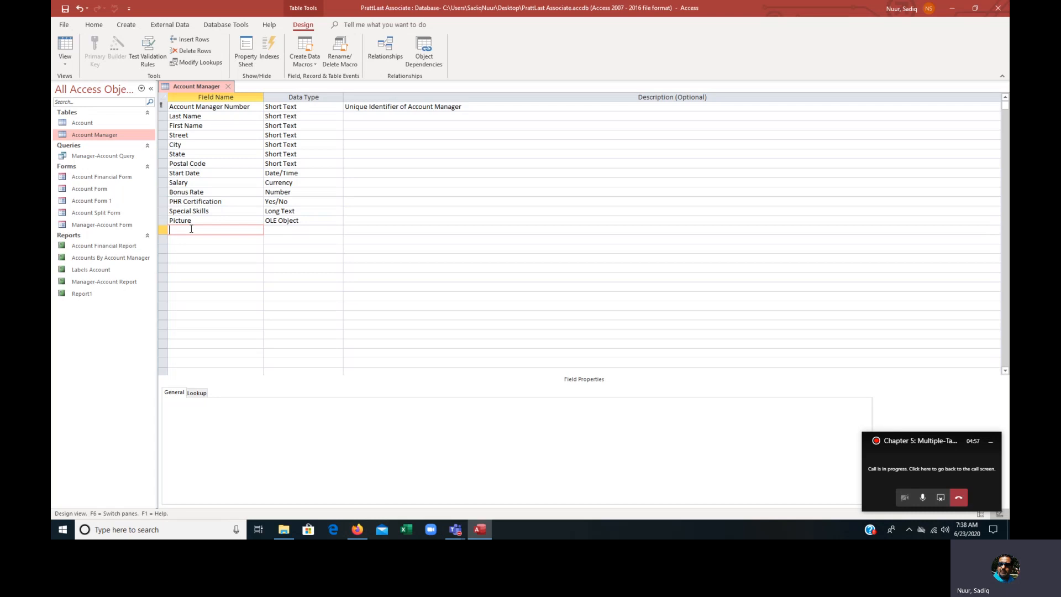
text(Account Notes)
key(Tab)
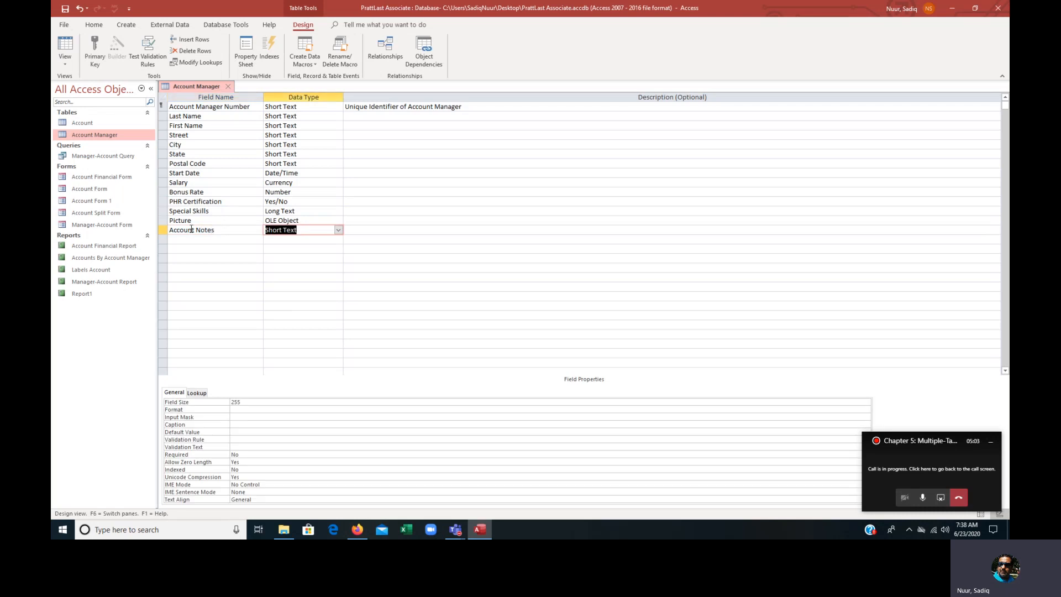
click(338, 230)
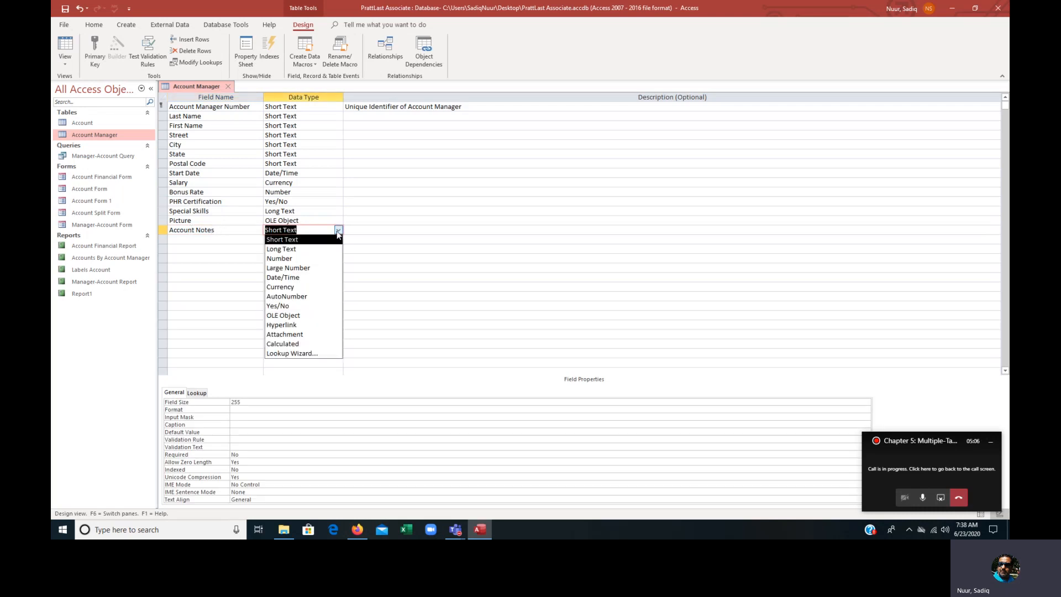
click(324, 334)
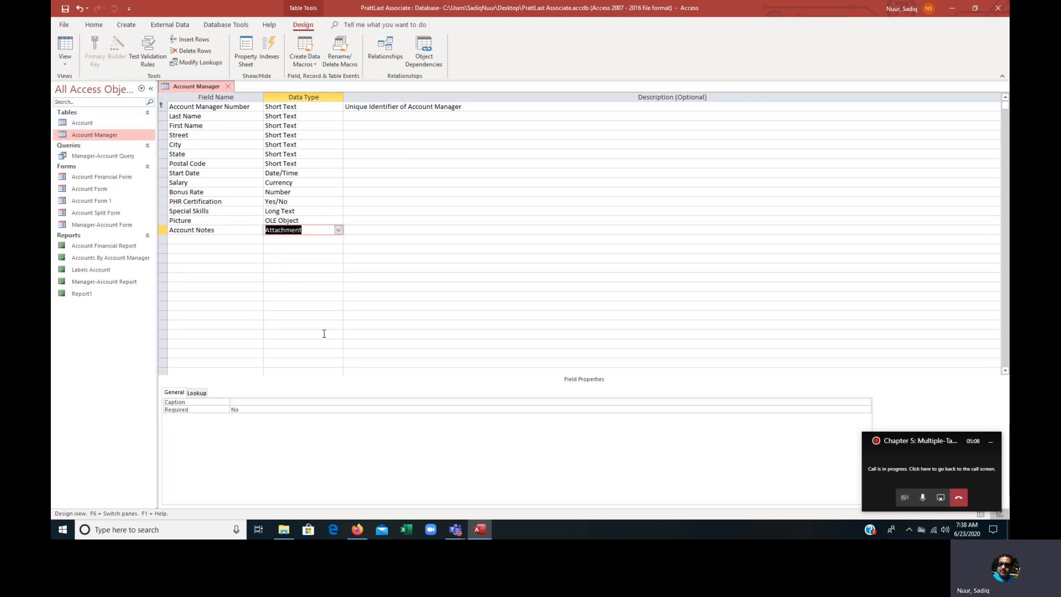
click(339, 230)
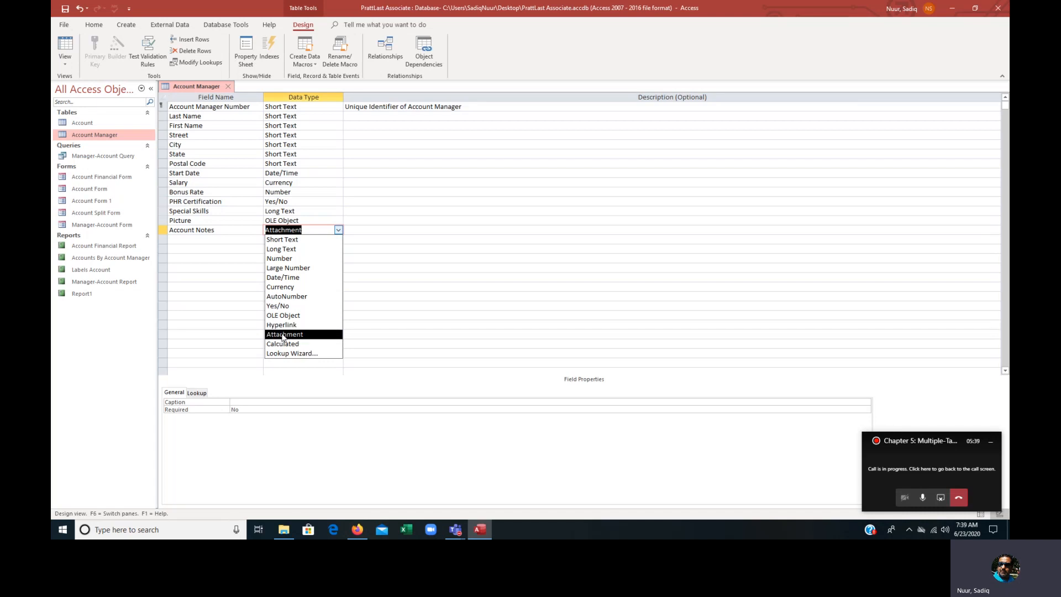
click(283, 335)
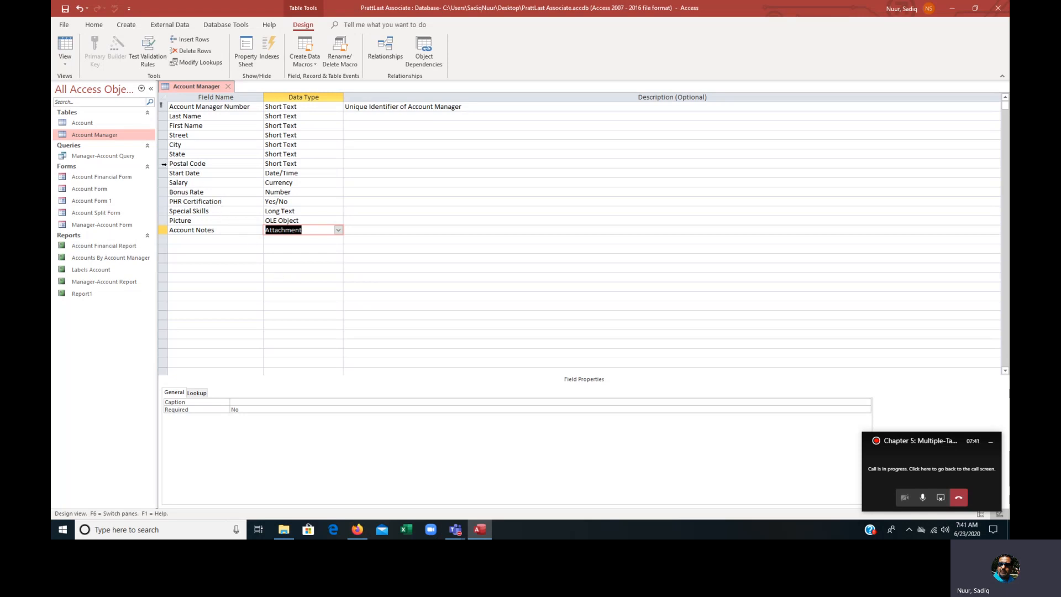
- Insert a row above Start Date and add a Phone Number field there with the Short Text data type
click(163, 173)
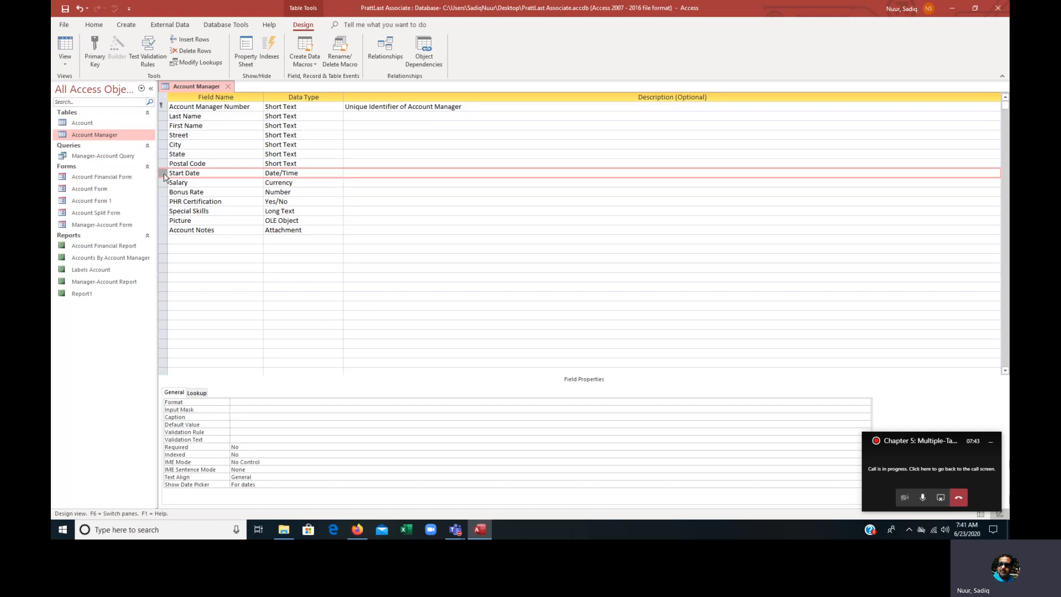
click(190, 42)
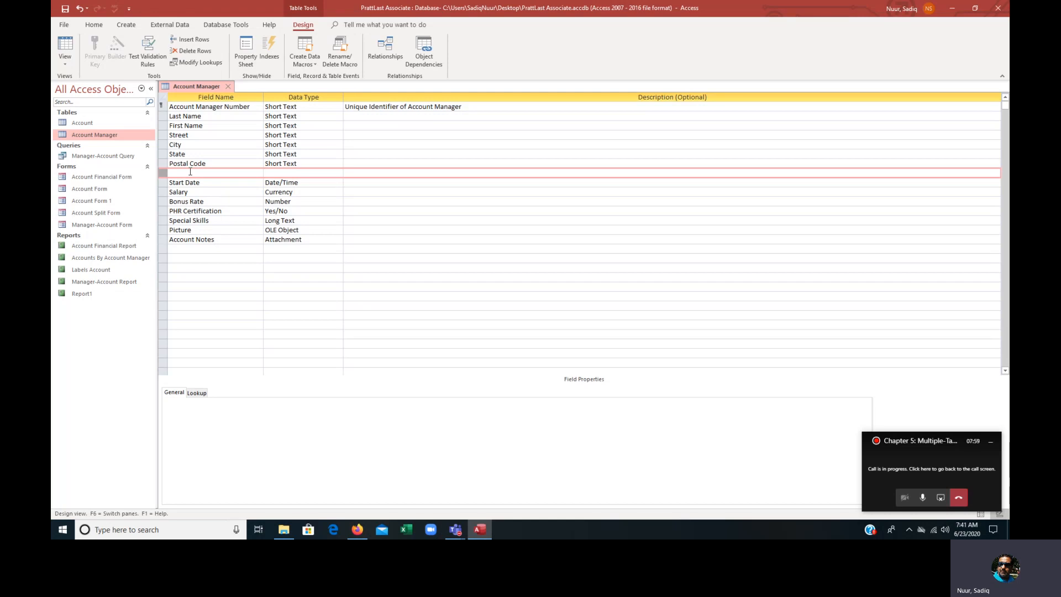
click(190, 172)
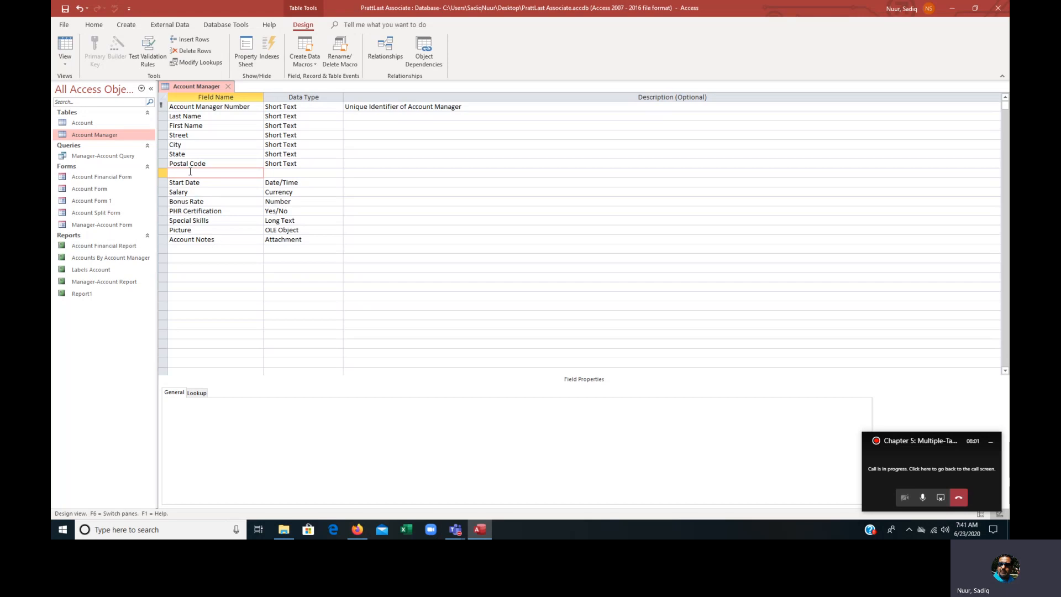
text(Phio)
key(BackSpace)
text(one Number)
key(Tab)
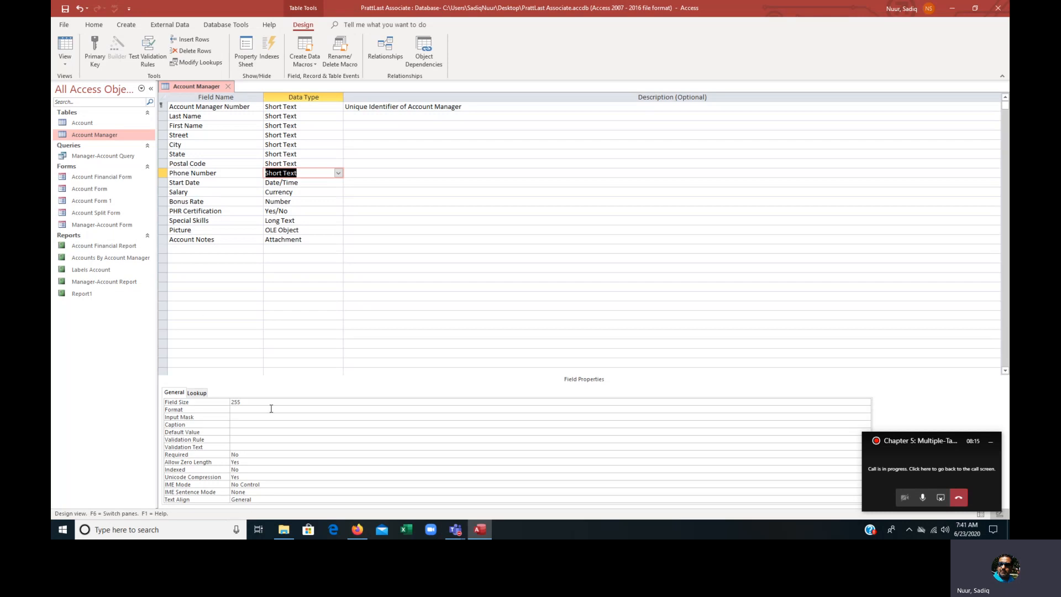
- Start the Input Mask Wizard for the Phone Number field, saving the table first
key(ctrl)
key(ctrl)
key(ctrl)
key(ctrl)
click(239, 417)
click(866, 418)
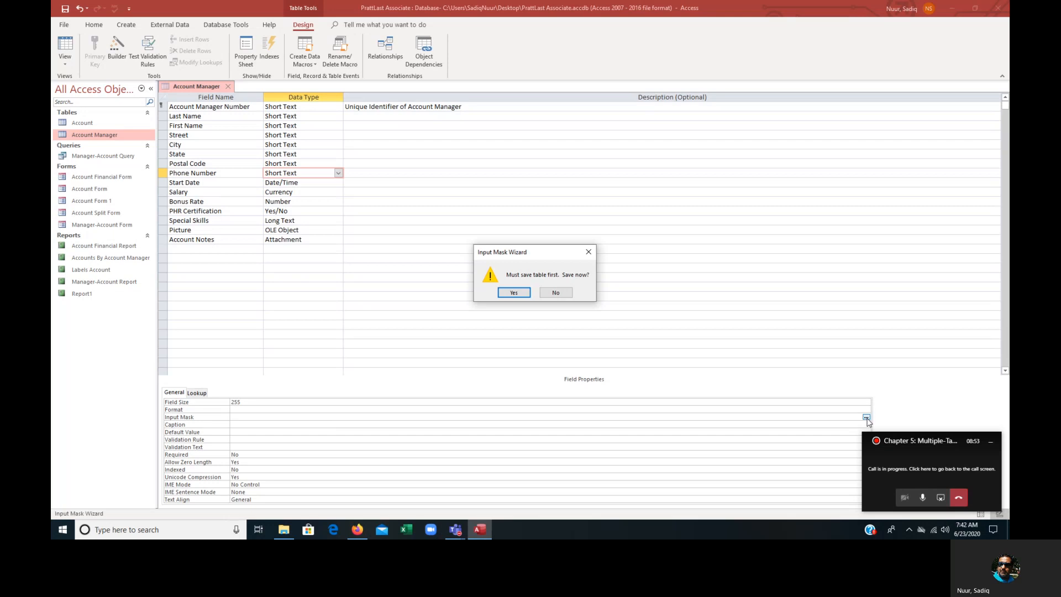
click(509, 290)
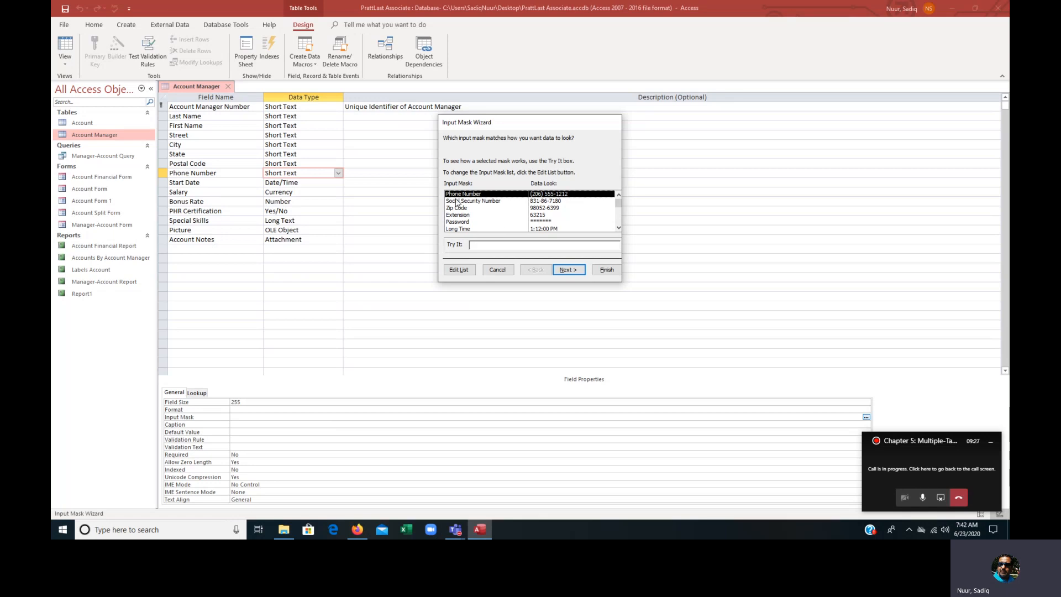
- Test the Phone Number input mask with a sample phone number and accept that mask
click(475, 246)
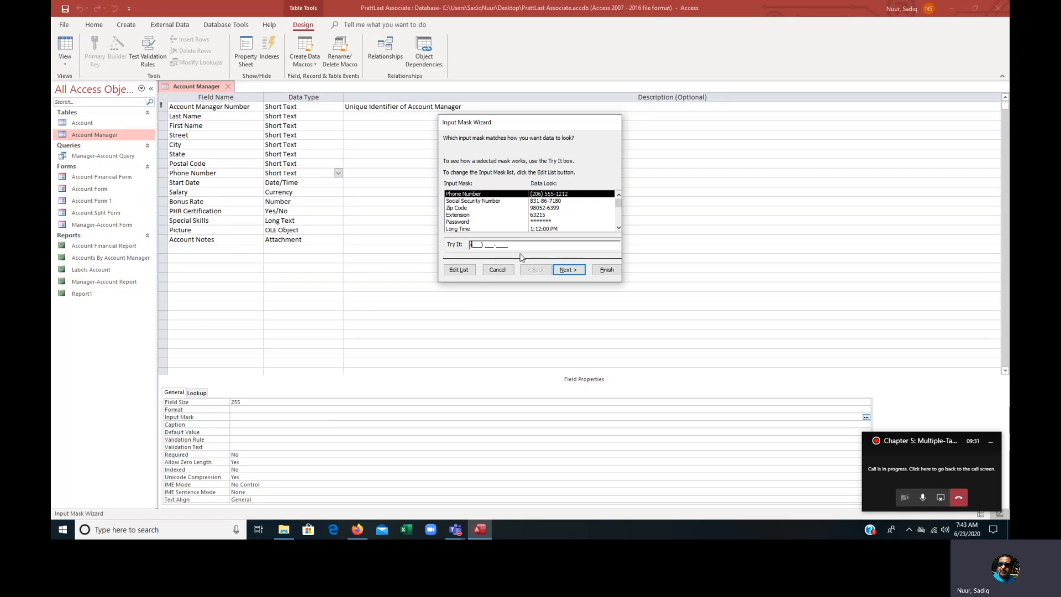
text(7878787878)
click(569, 270)
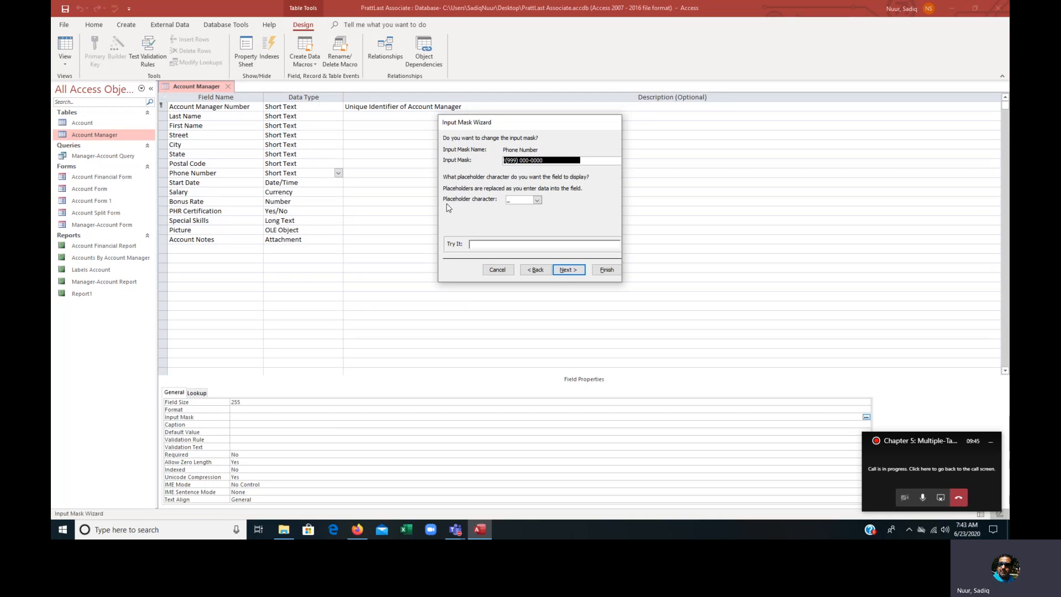
- Try # and $ as the input mask's placeholder character and preview each in the test box
click(537, 200)
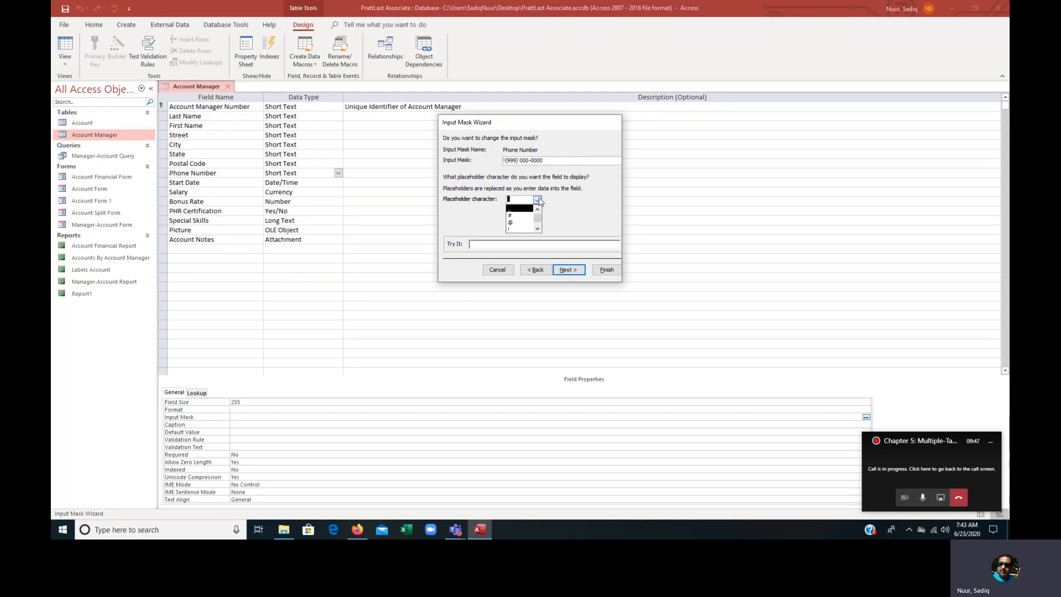
click(514, 215)
click(479, 244)
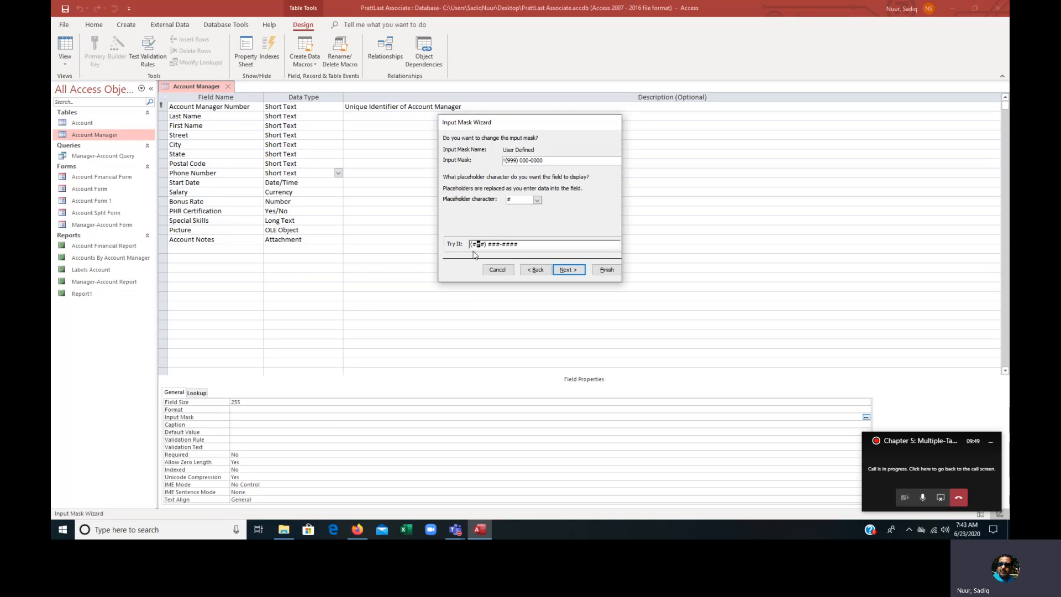
click(537, 200)
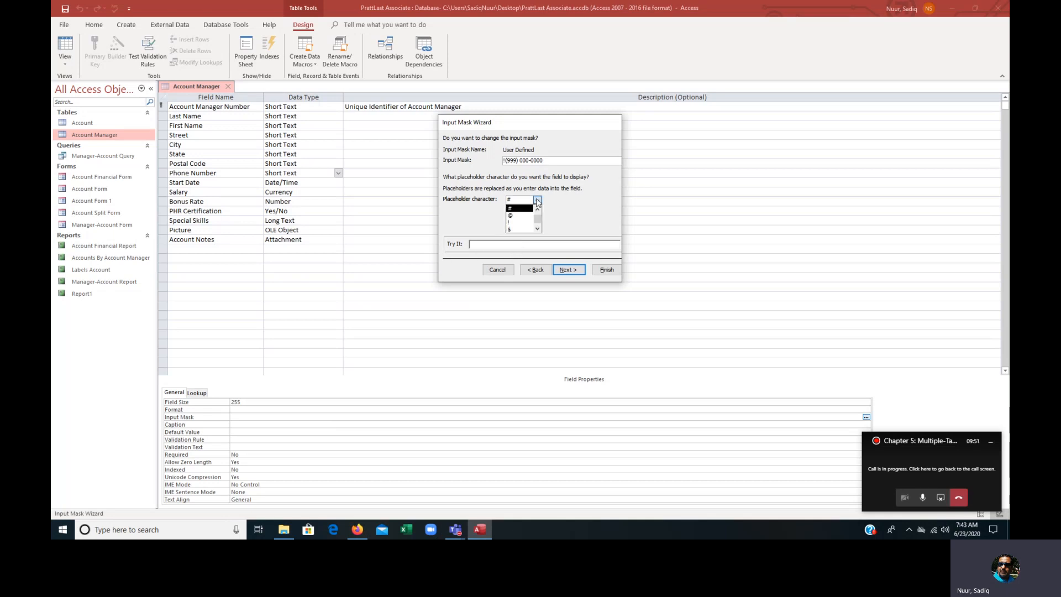
scroll(522, 224, down, 1)
click(520, 229)
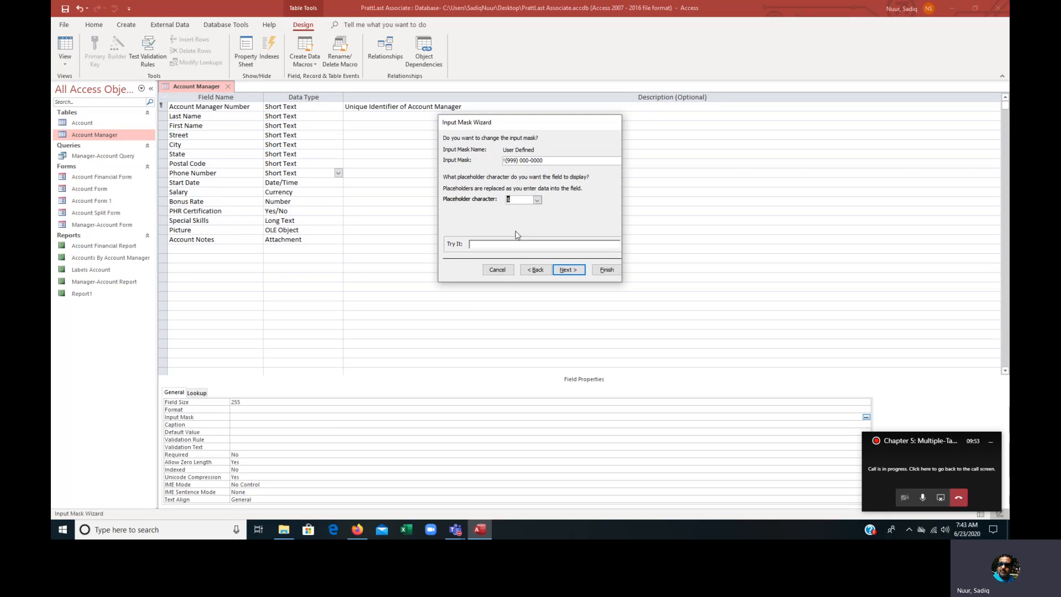
click(478, 245)
- Set the mask's placeholder character to the underscore and choose to store the data with the symbols in the mask
click(537, 201)
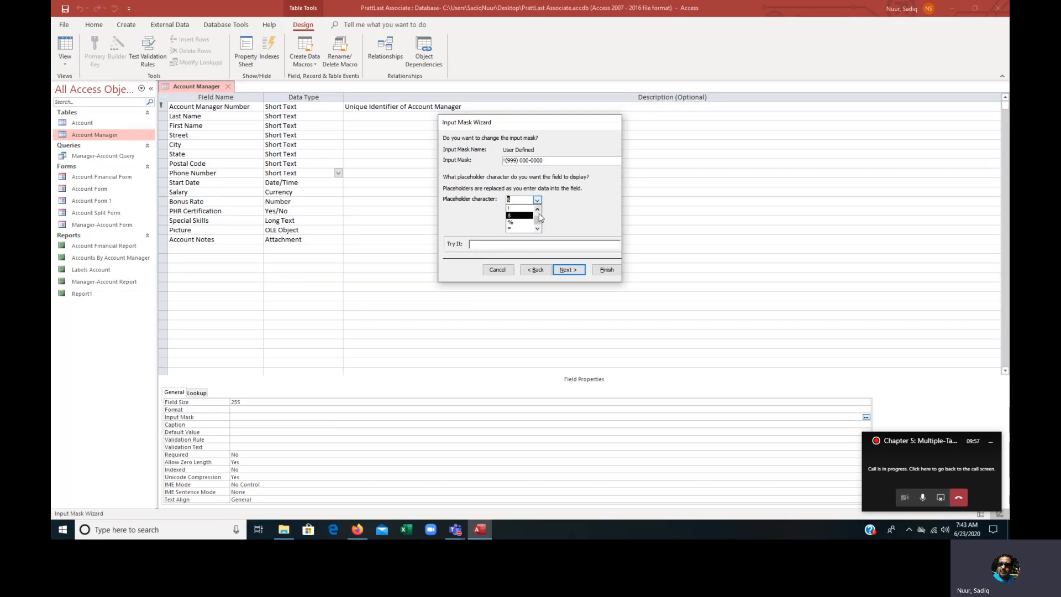
drag(540, 216, 539, 214)
click(525, 214)
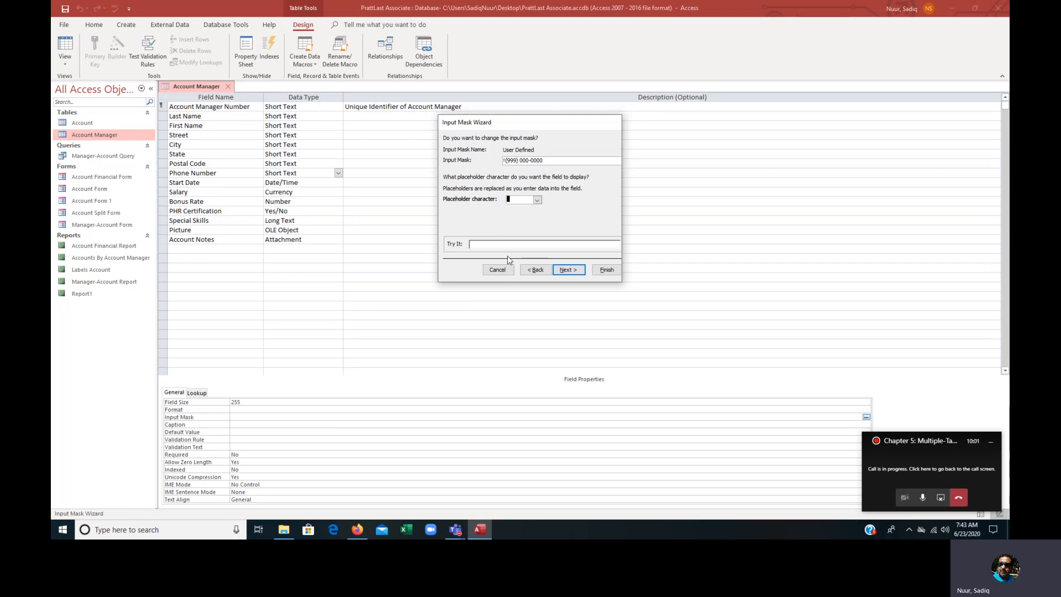
click(567, 270)
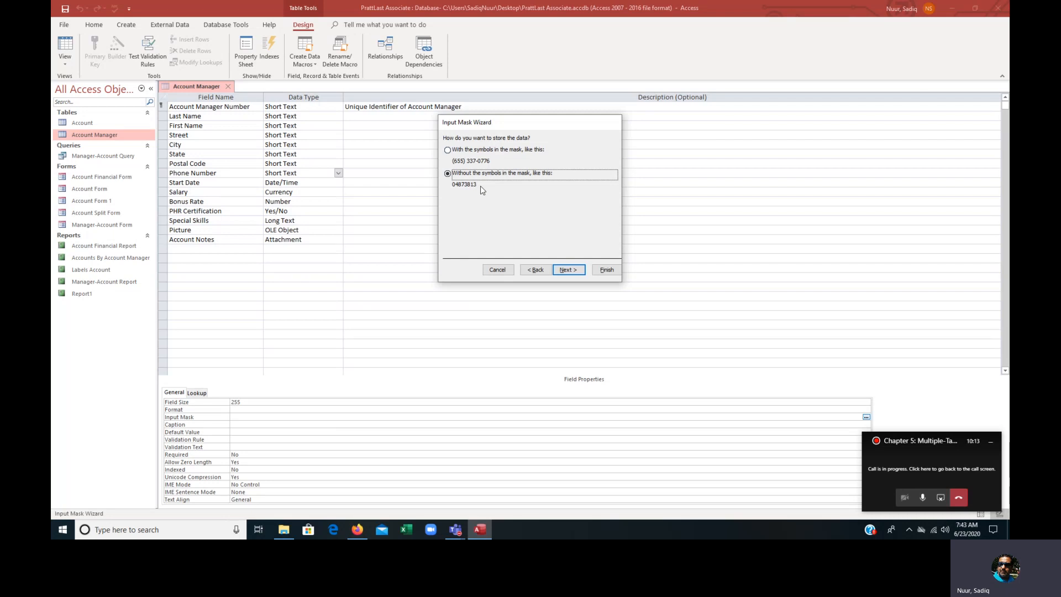
click(448, 150)
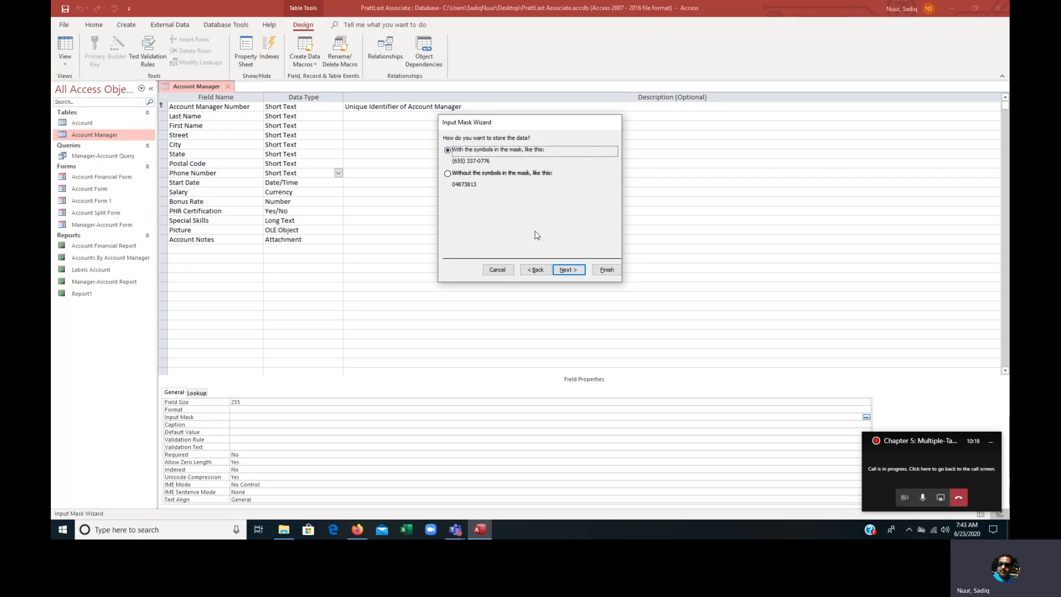
- Finish the Phone Number input mask, save and close the table design, and reopen the Account Manager table in Datasheet view
click(571, 271)
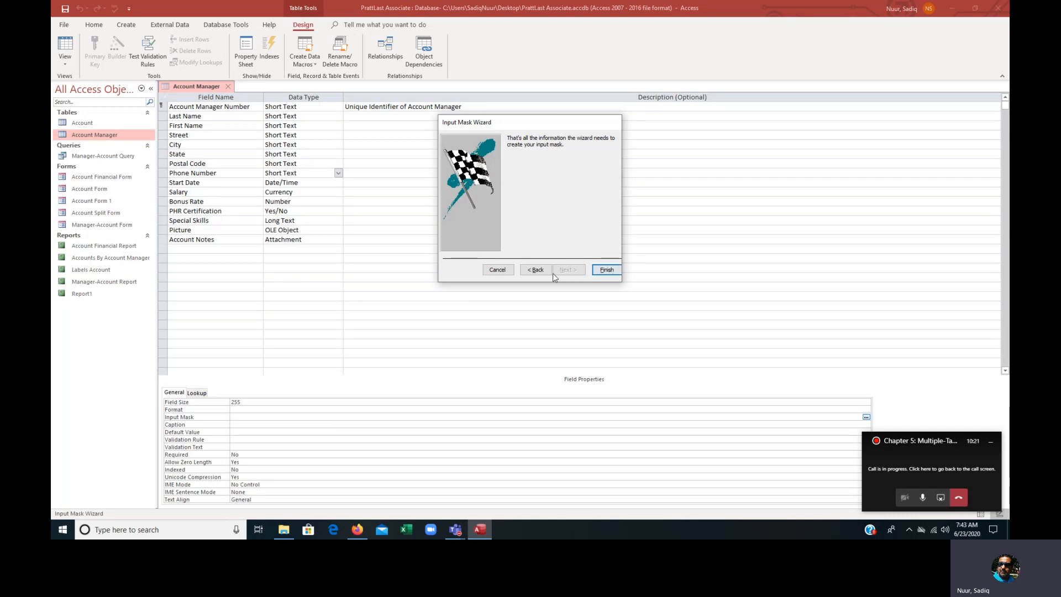
click(606, 270)
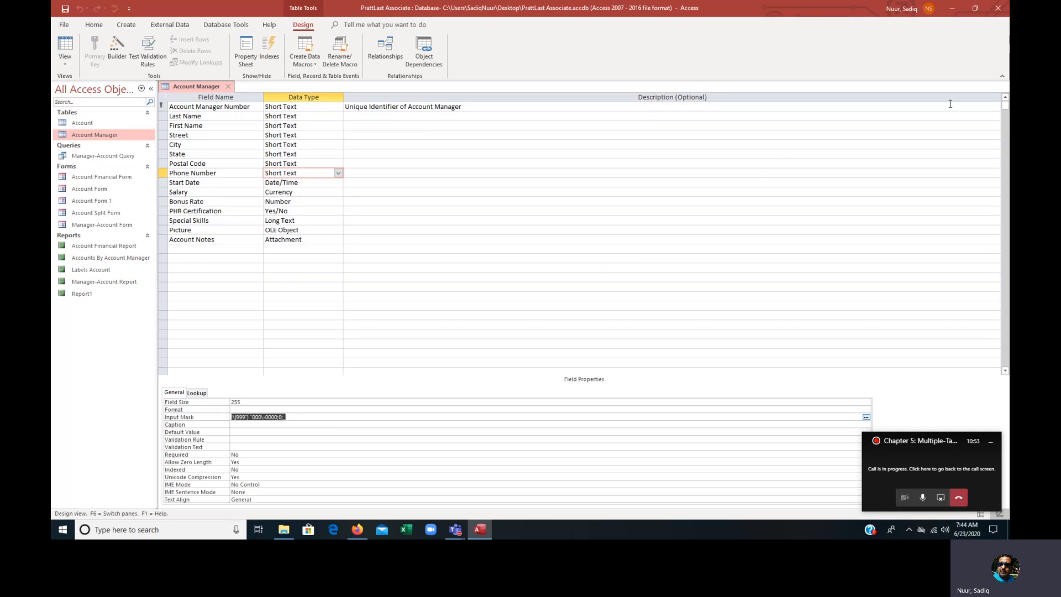
click(228, 87)
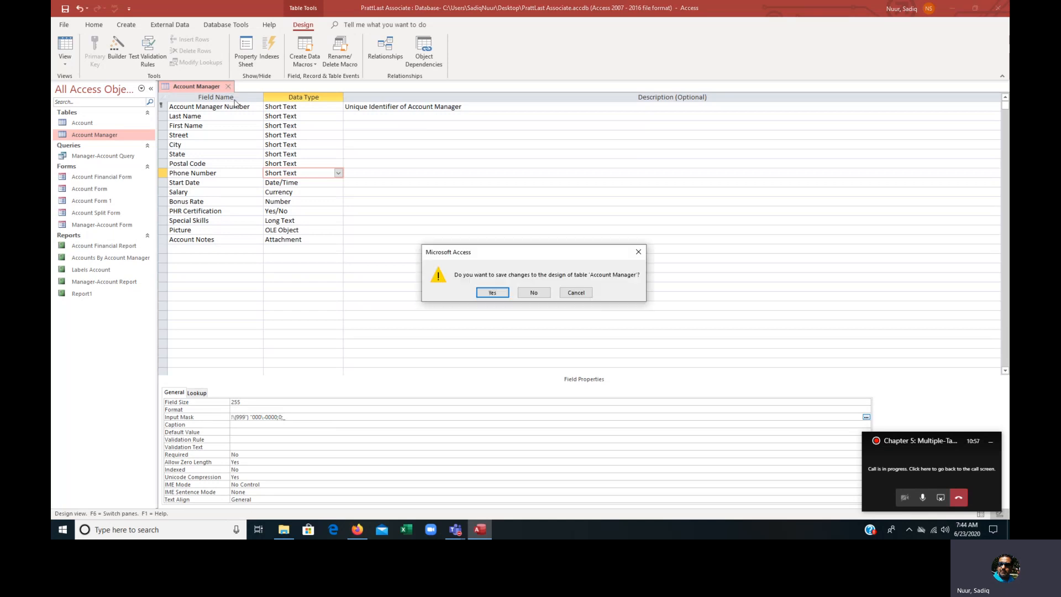
click(483, 294)
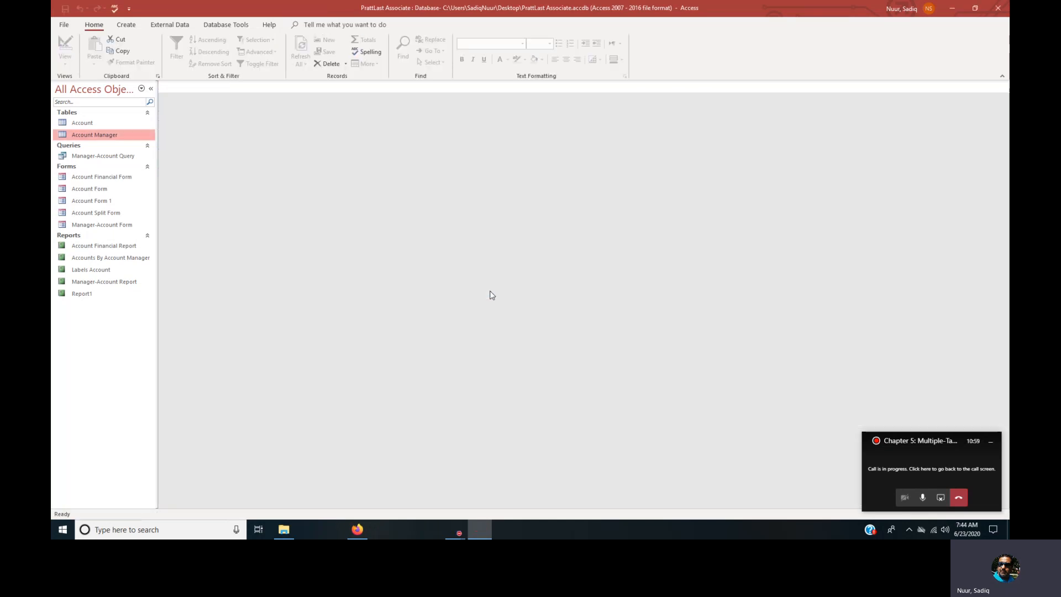
click(108, 135)
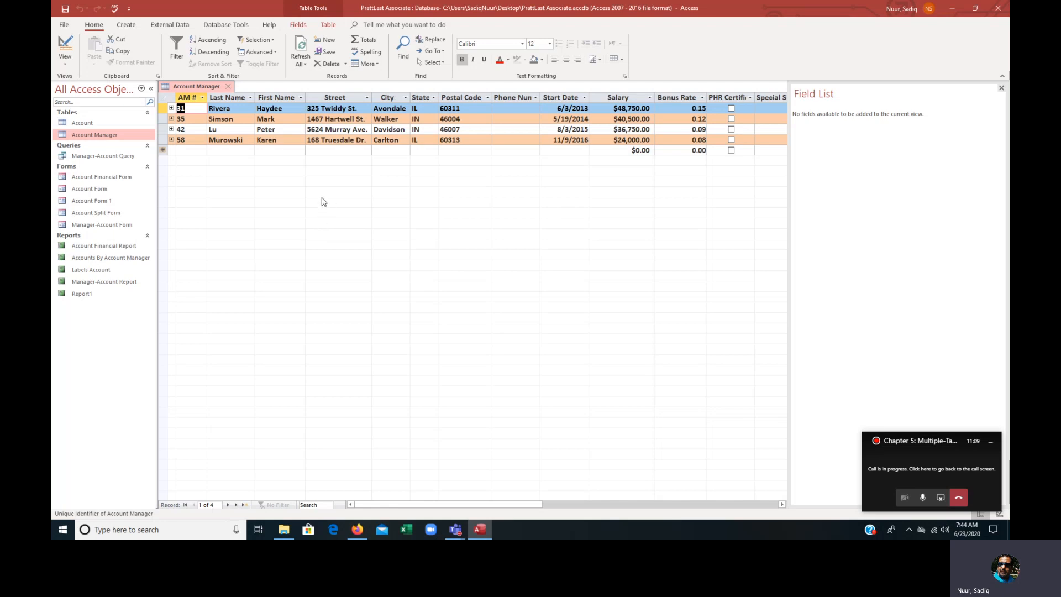
- Examine the additional field types that can be added to the Account Manager table
click(299, 25)
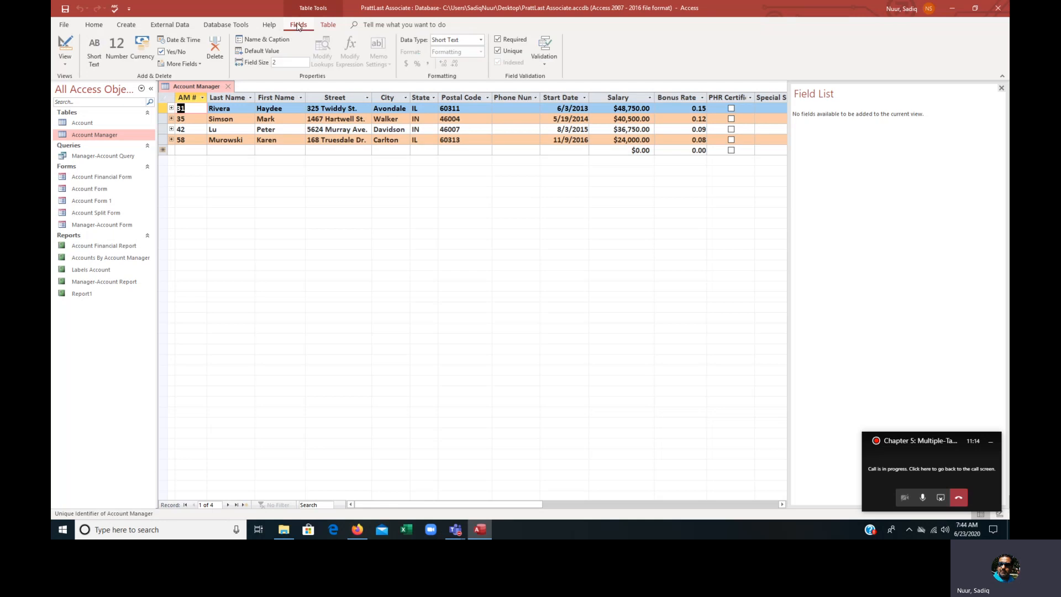
click(201, 63)
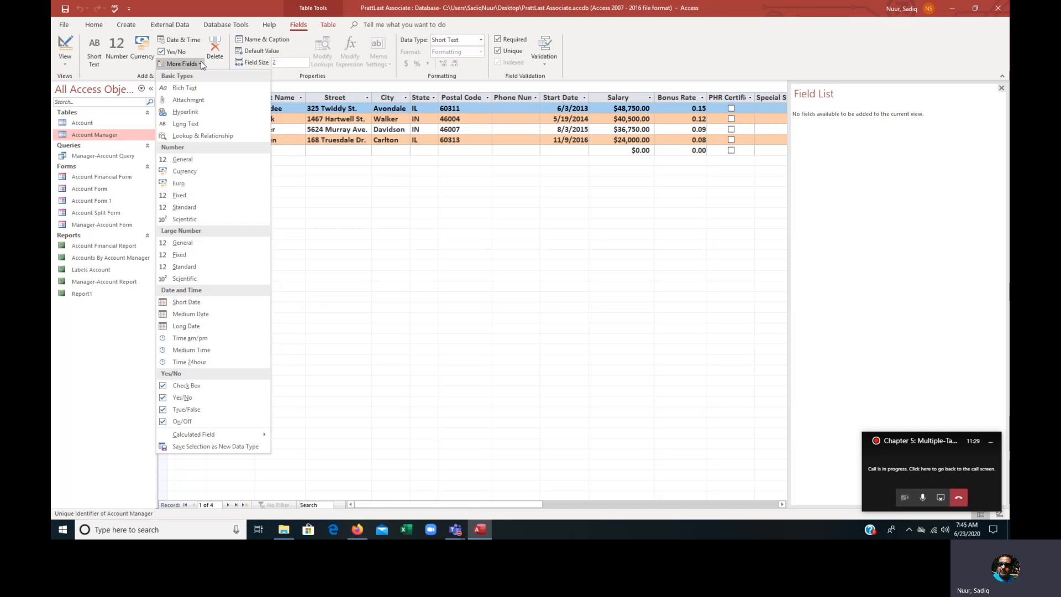
click(201, 63)
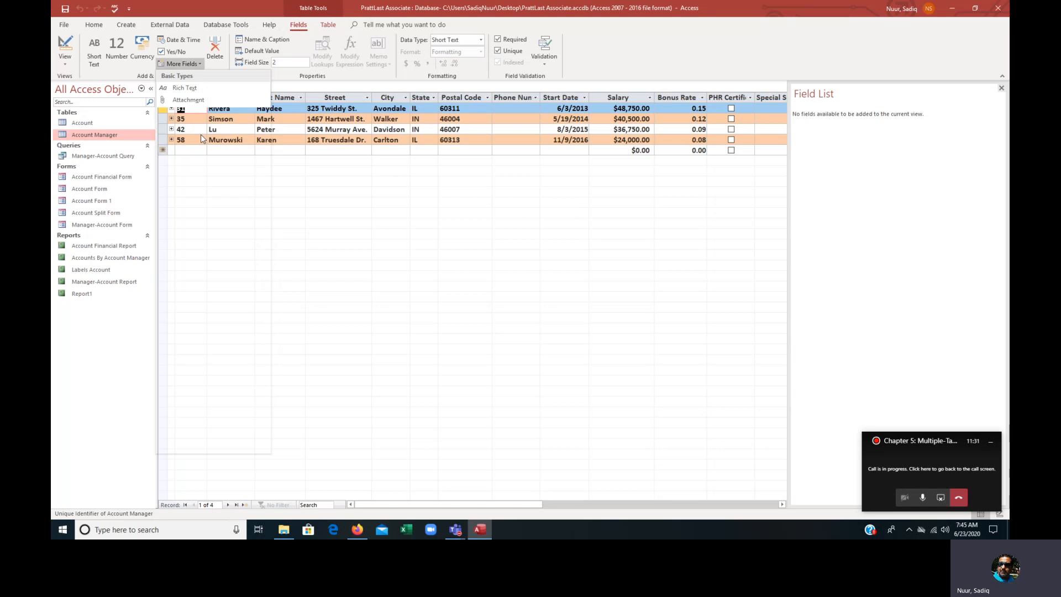
click(184, 64)
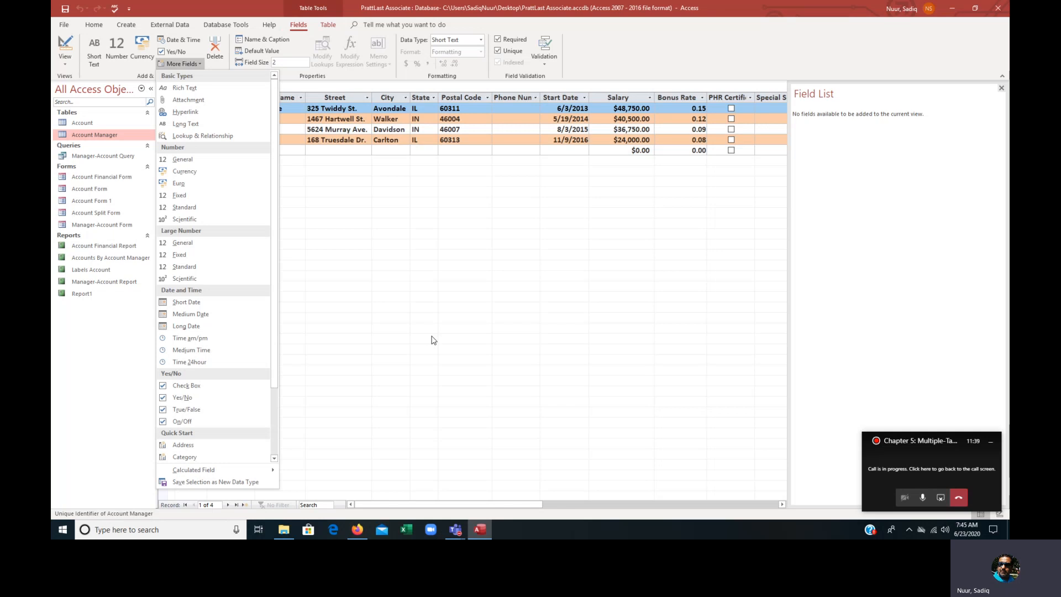
key(Escape)
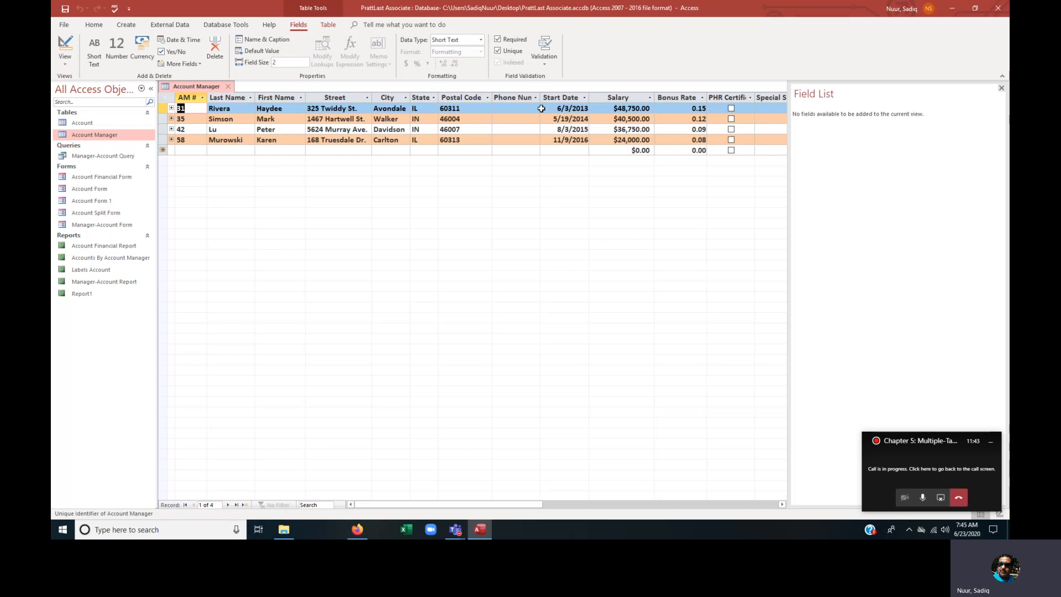
- Widen the Phone Number and Special Skills columns to show their full headings, hiding the Navigation Pane and Field List for room
double_click(540, 97)
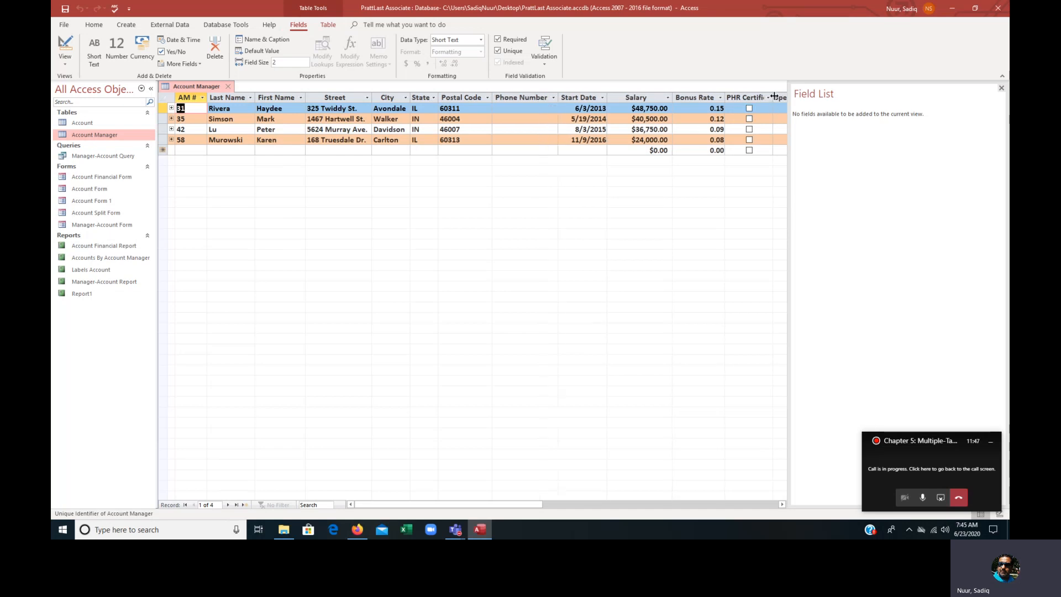
drag(774, 96, 769, 96)
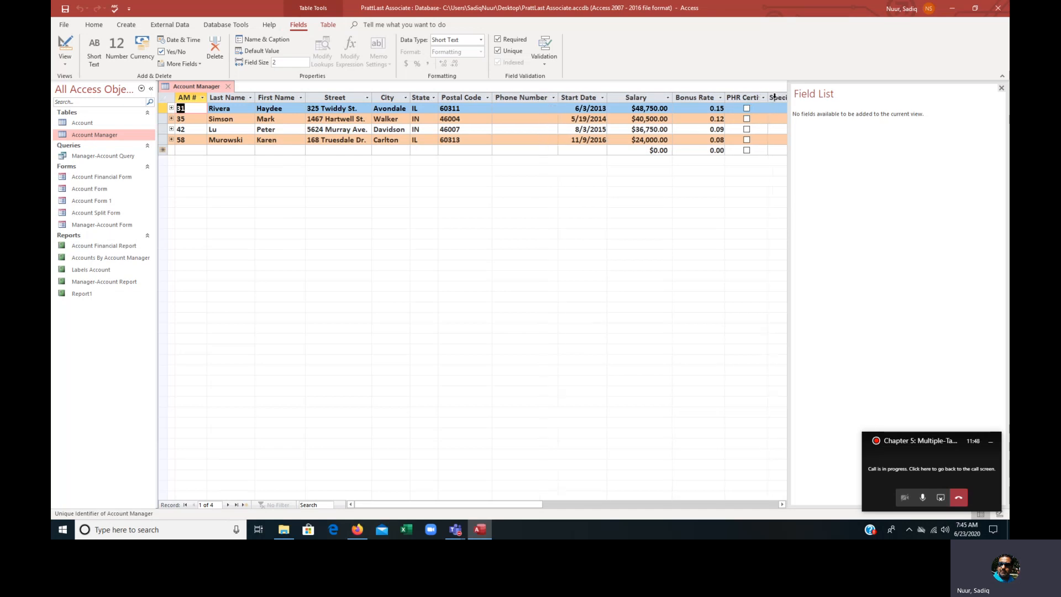
click(151, 90)
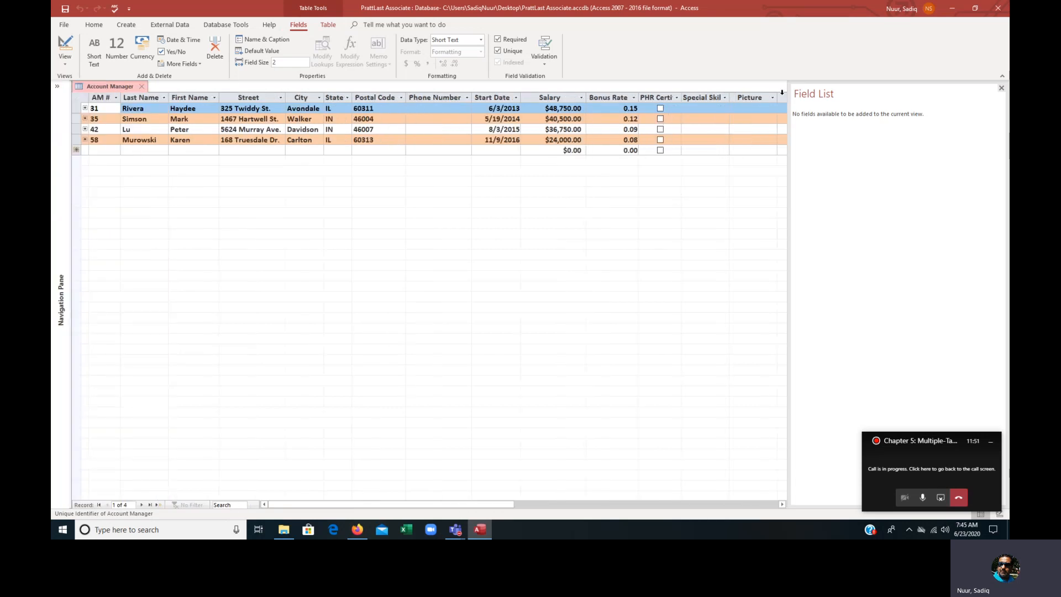
click(1001, 88)
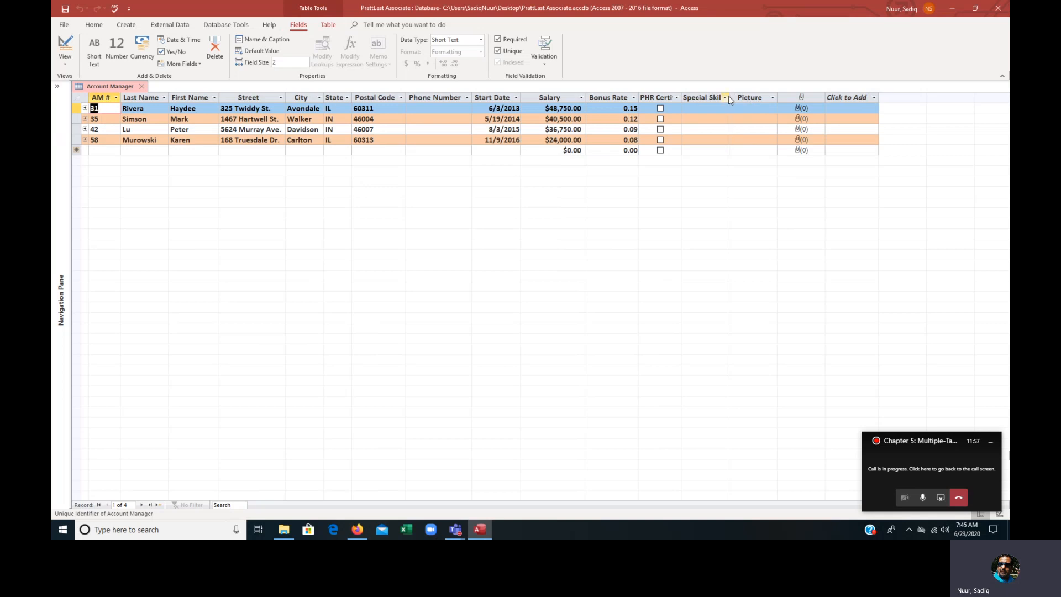
drag(730, 97, 738, 98)
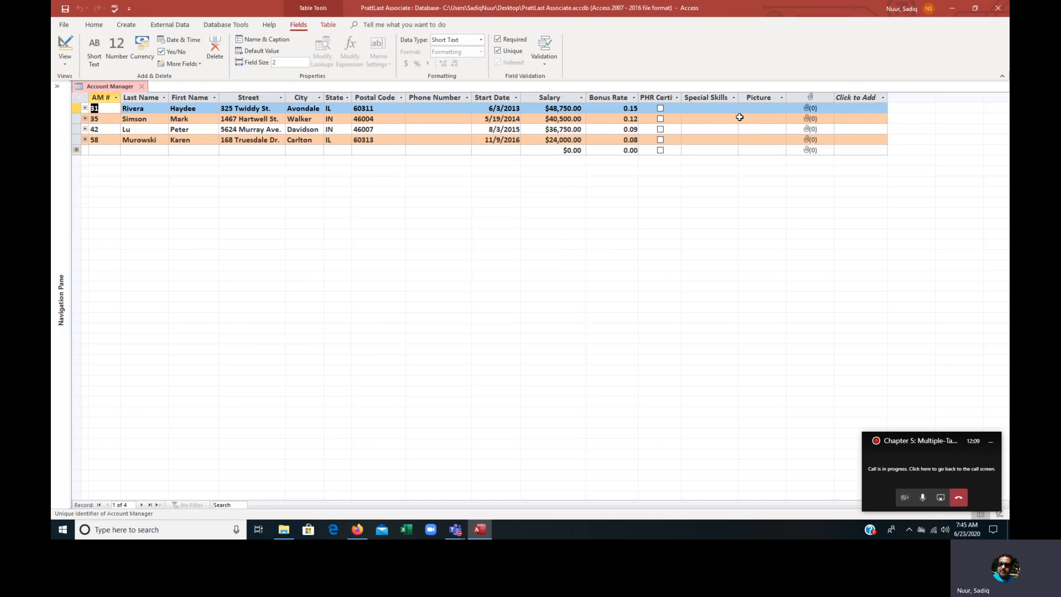
- Enter each of the four account managers' phone numbers in the Phone Number column
click(411, 108)
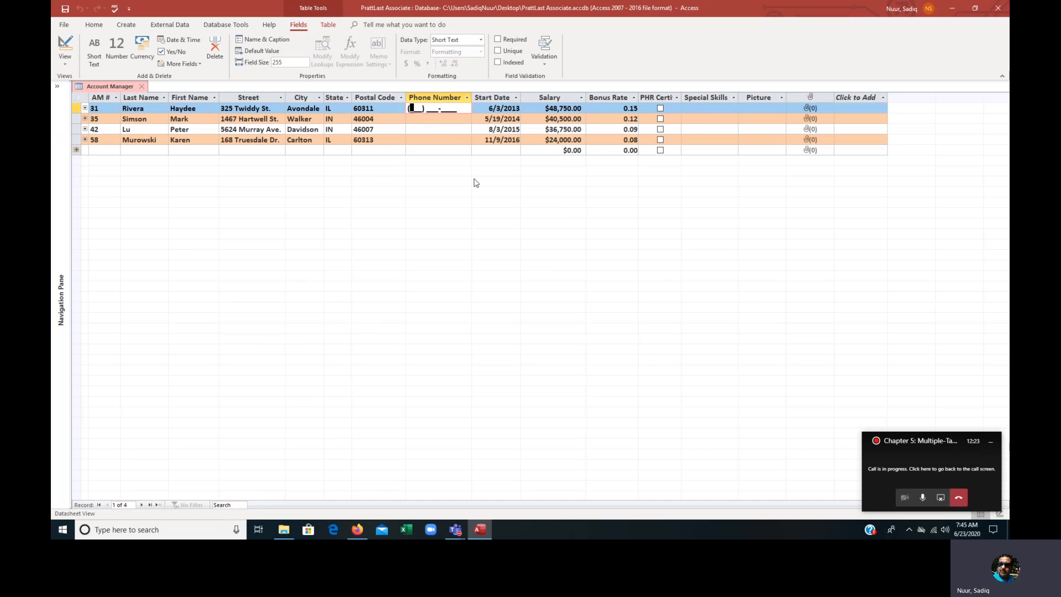
text(825) 555-)
text(3455)
click(420, 120)
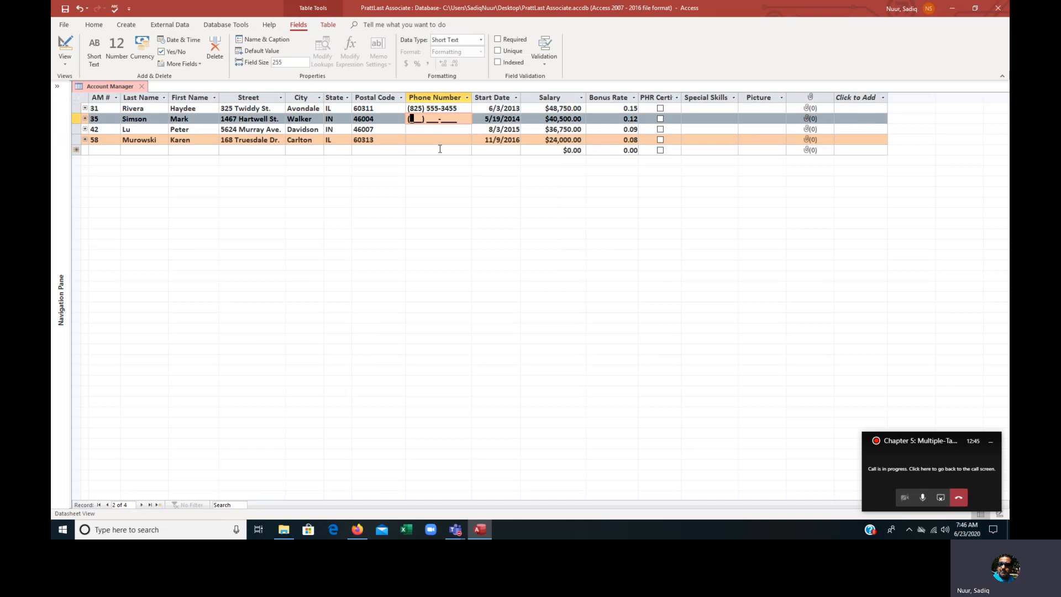
text(317) 555-6754)
click(412, 130)
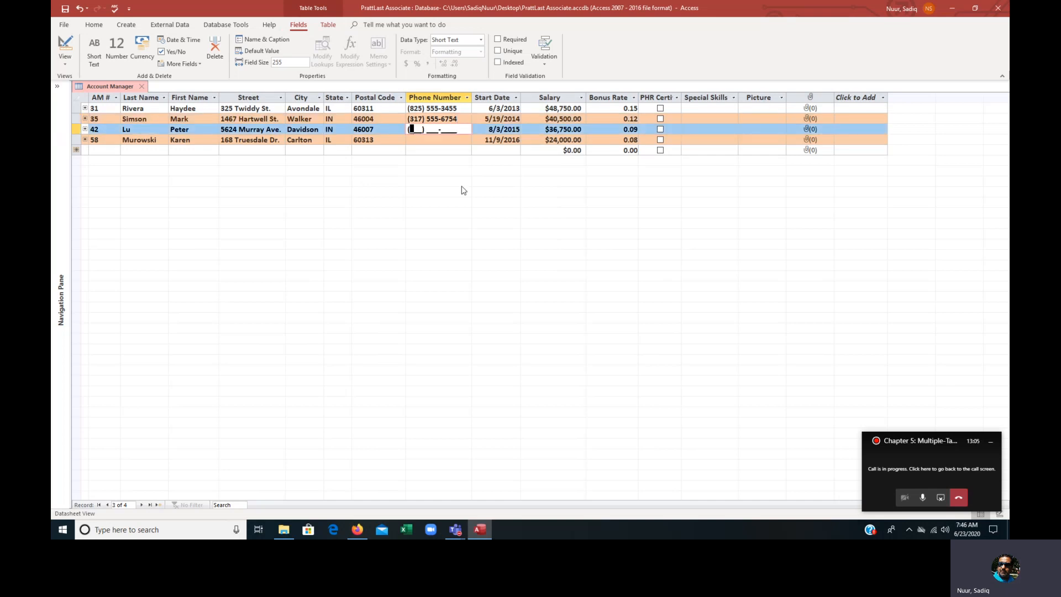
text(930) 555-7200)
click(409, 140)
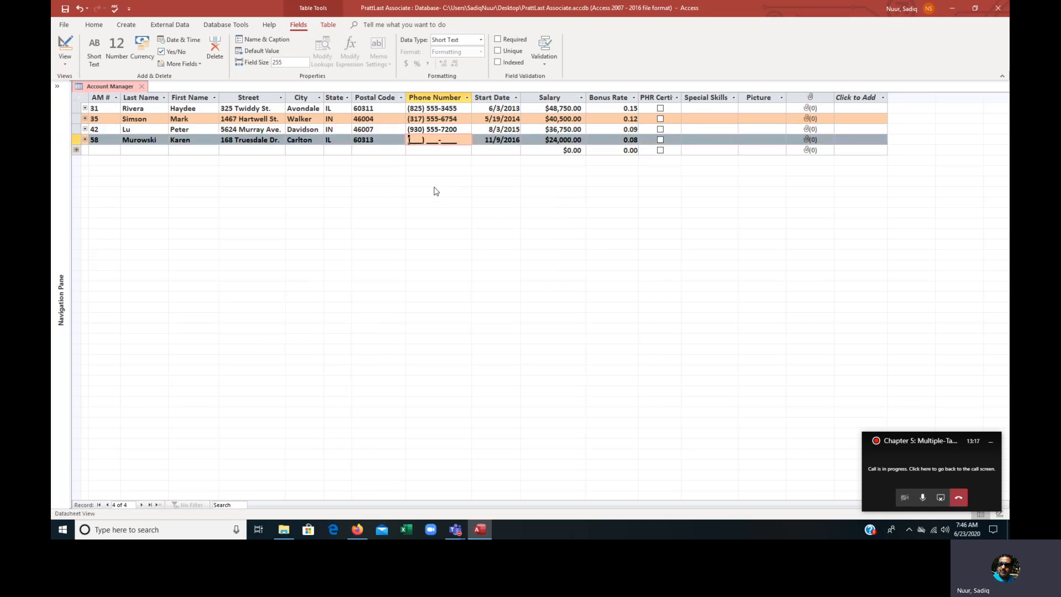
text(779) 555-1289)
- Fit the PHR Certification column to its heading and mark the first account manager as certified
double_click(683, 95)
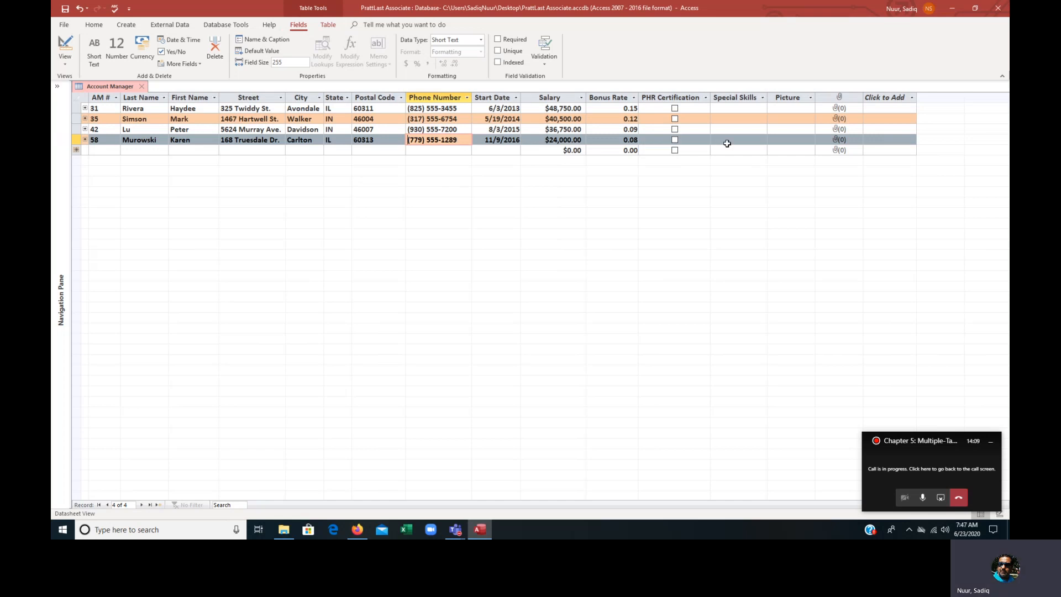
click(675, 108)
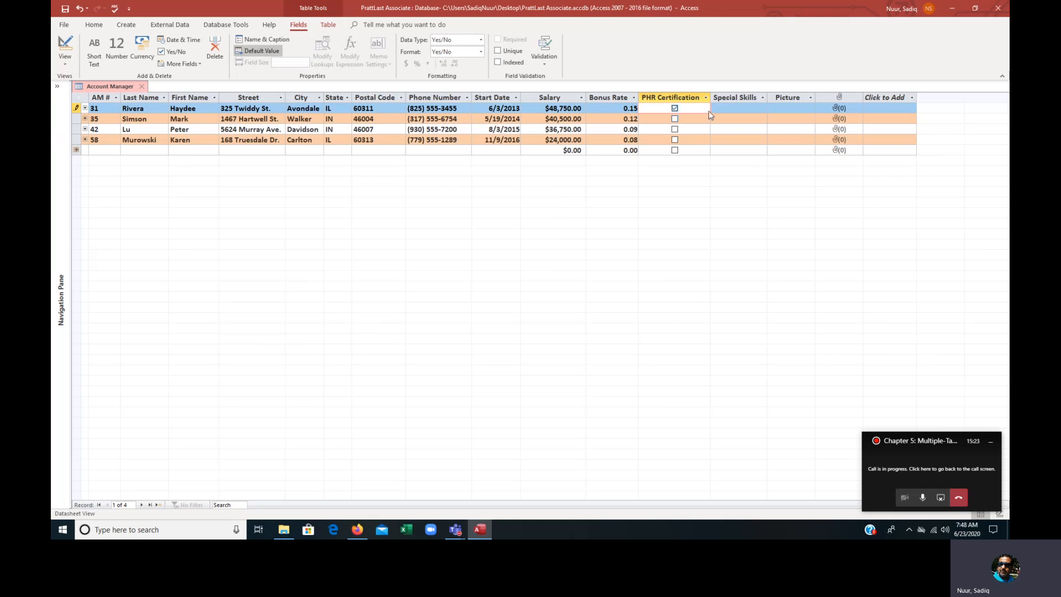
- Enter "Fluent in Spanish." as the first record's Special Skills, save the record, and increase the row height to about five text lines
click(737, 109)
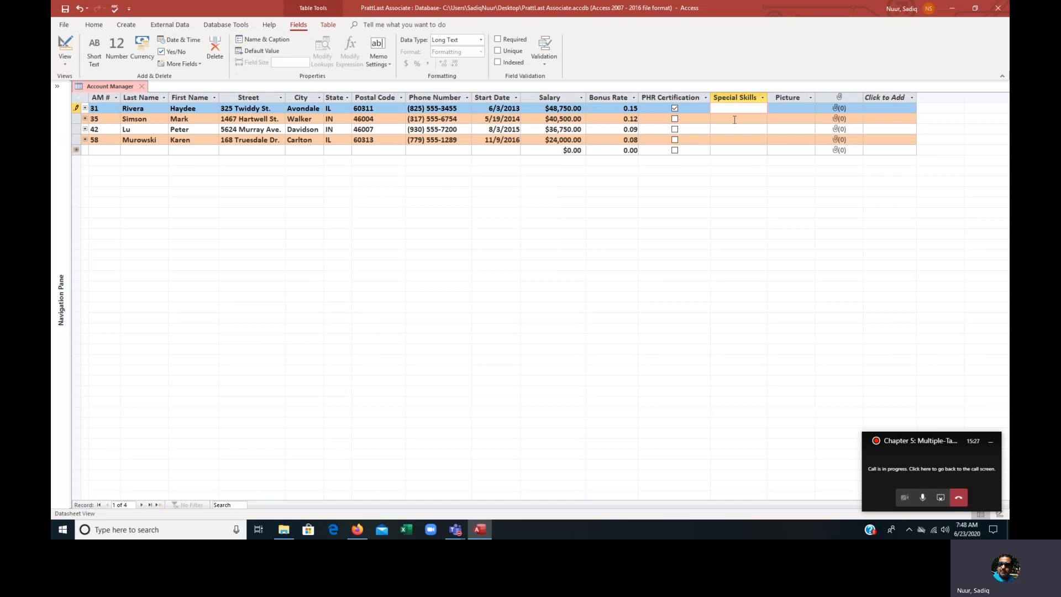
text(Fluent)
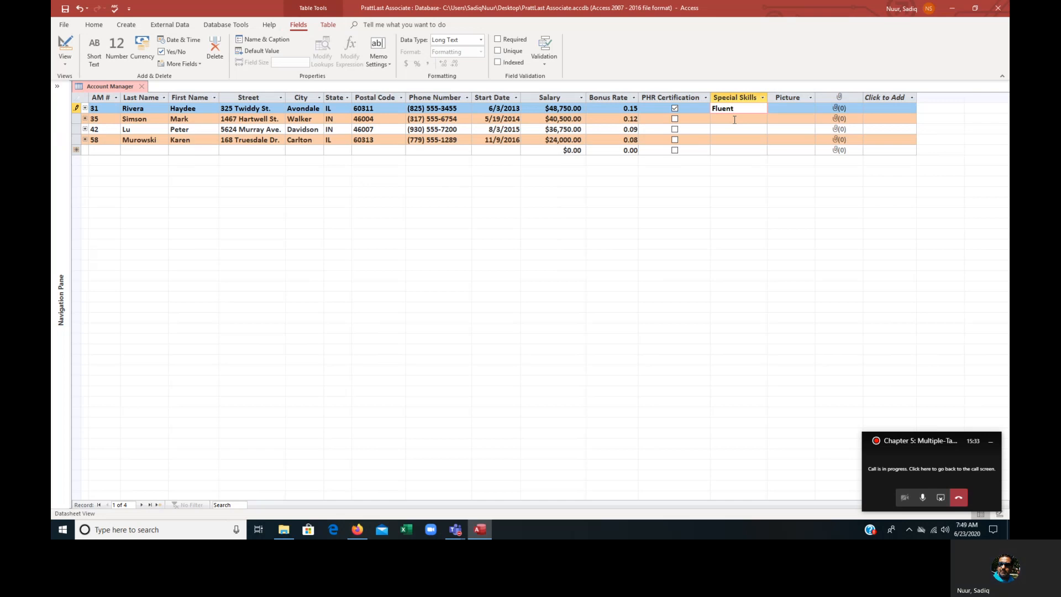
text( in S)
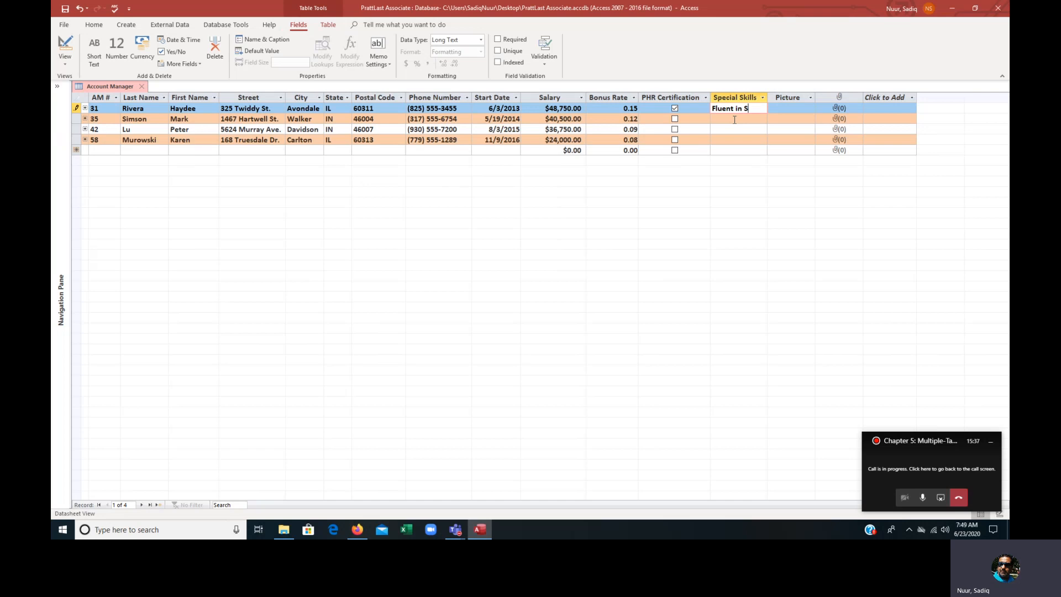
text(panish.)
click(77, 112)
key(shift+Return)
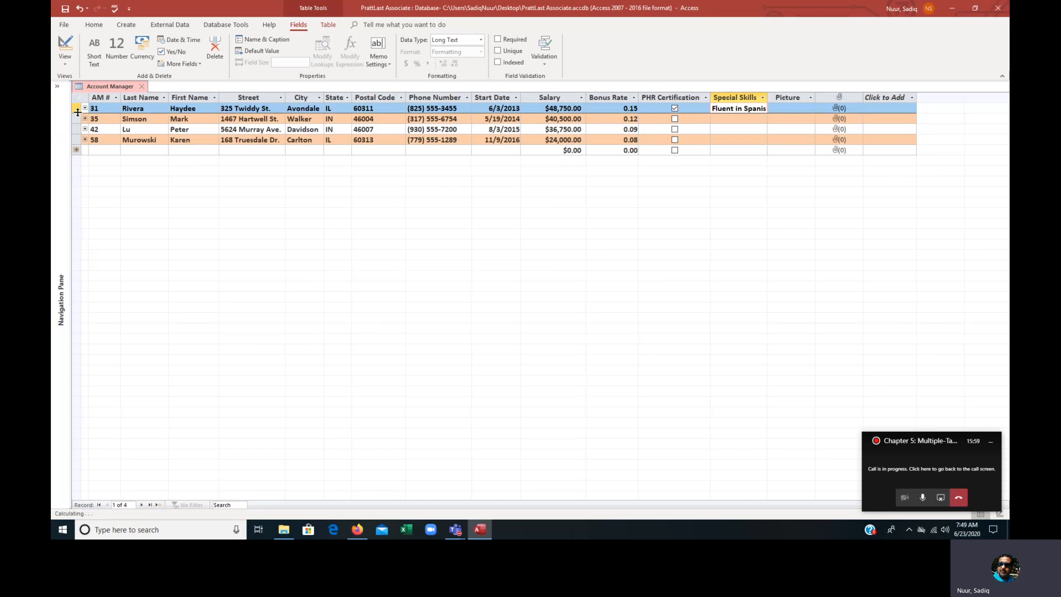
drag(77, 112, 82, 160)
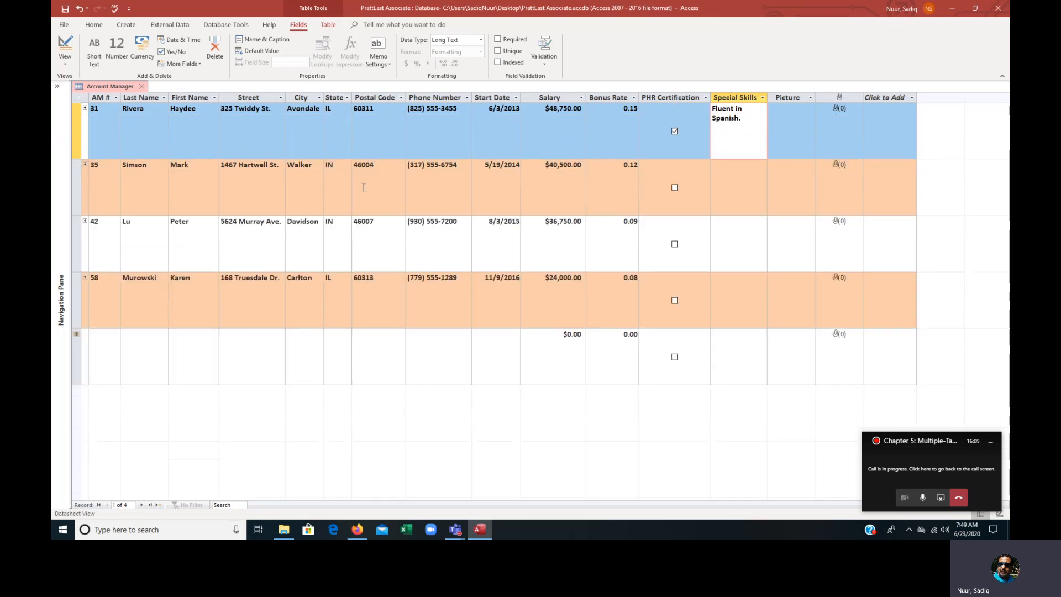
- Append "Excellent Organizational and Communication Skills. Mentors new Employee" to the first record's Special Skills and enlarge the rows to fit the full text
click(750, 118)
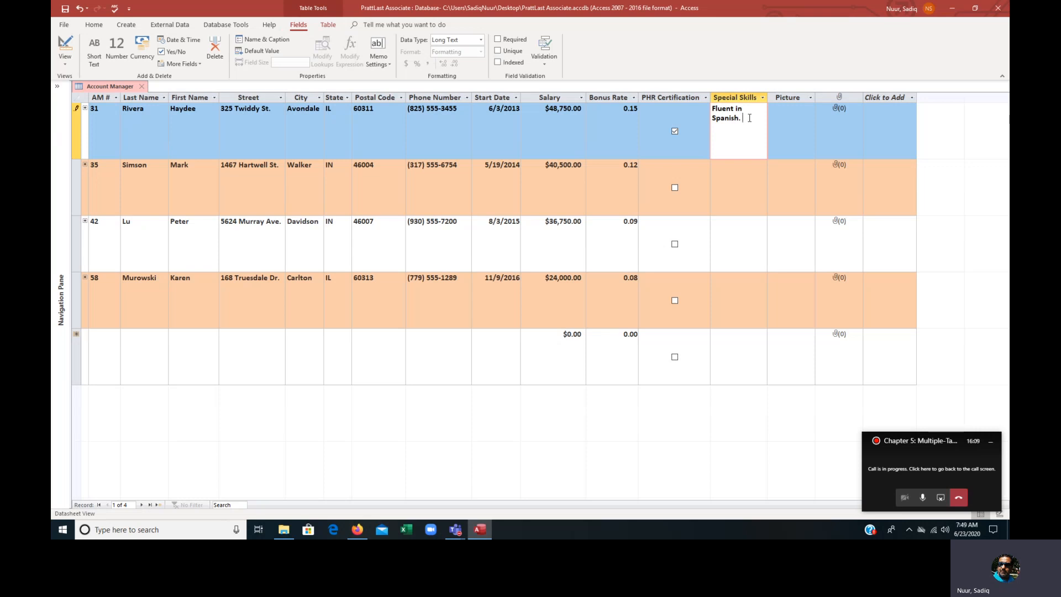
text(Excellent Organizational and Commun)
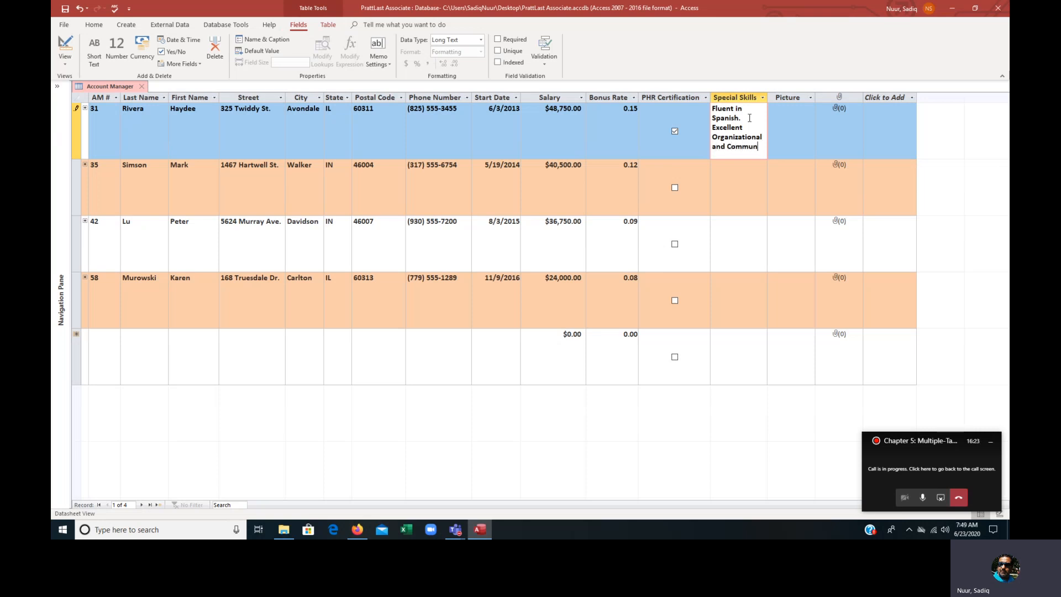
text(ication)
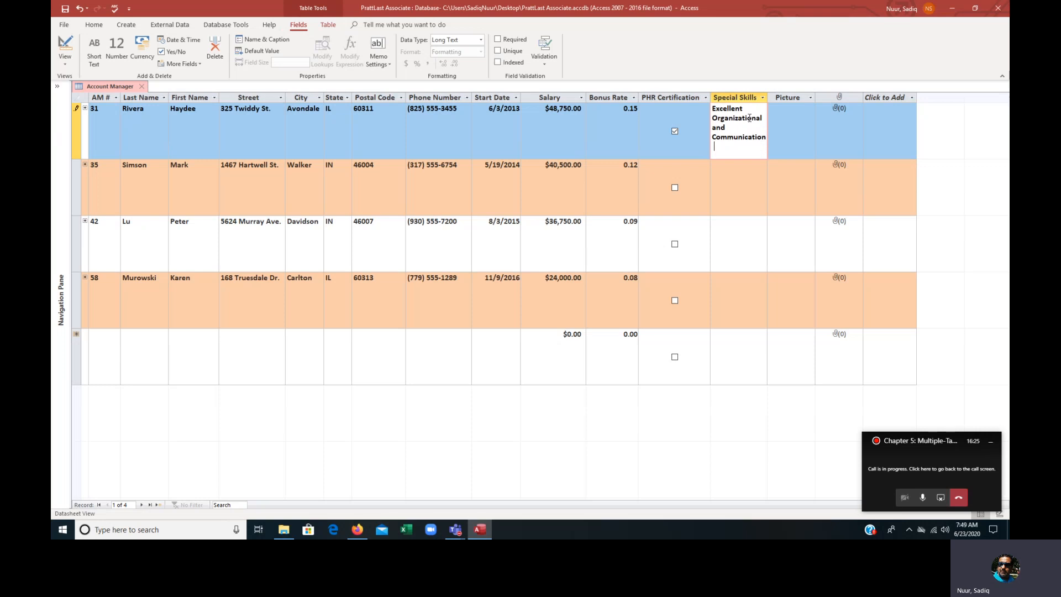
text(skills. Mentors ne)
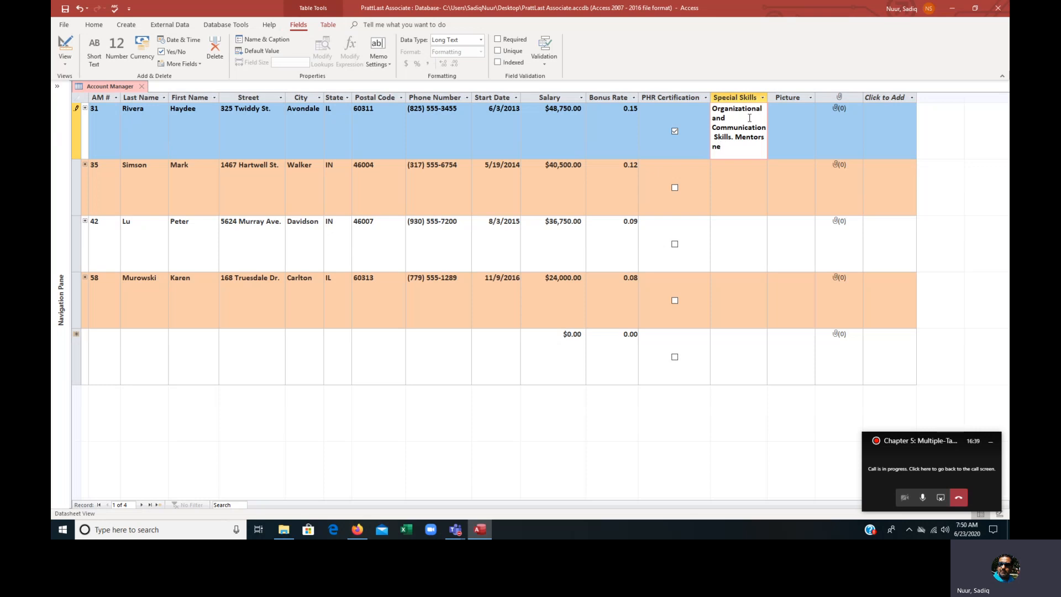
text(ws)
text( Employe)
text(r)
key(BackSpace)
text(e)
key(Down)
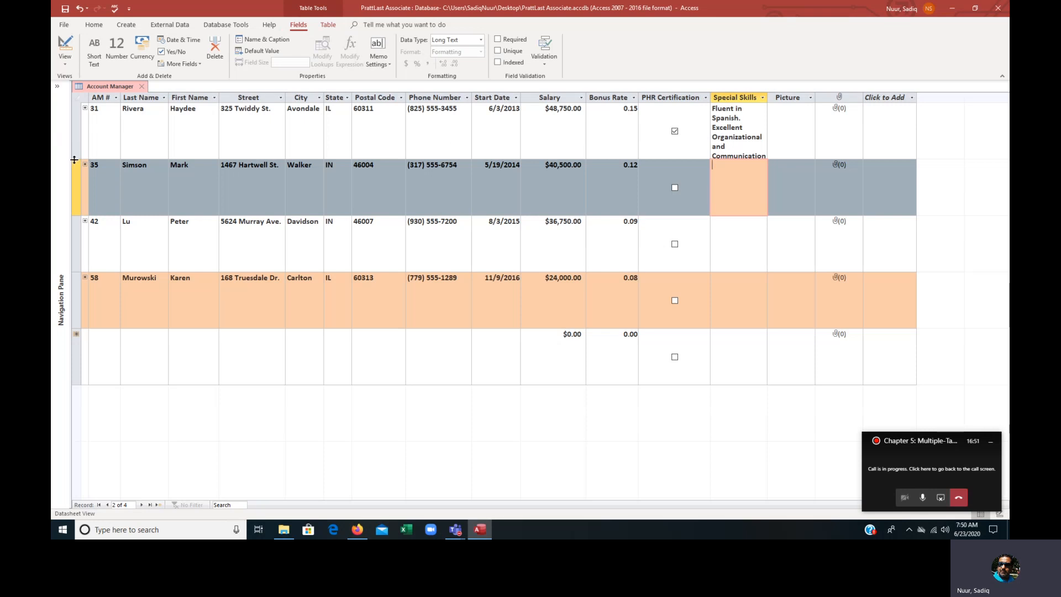
drag(74, 160, 79, 193)
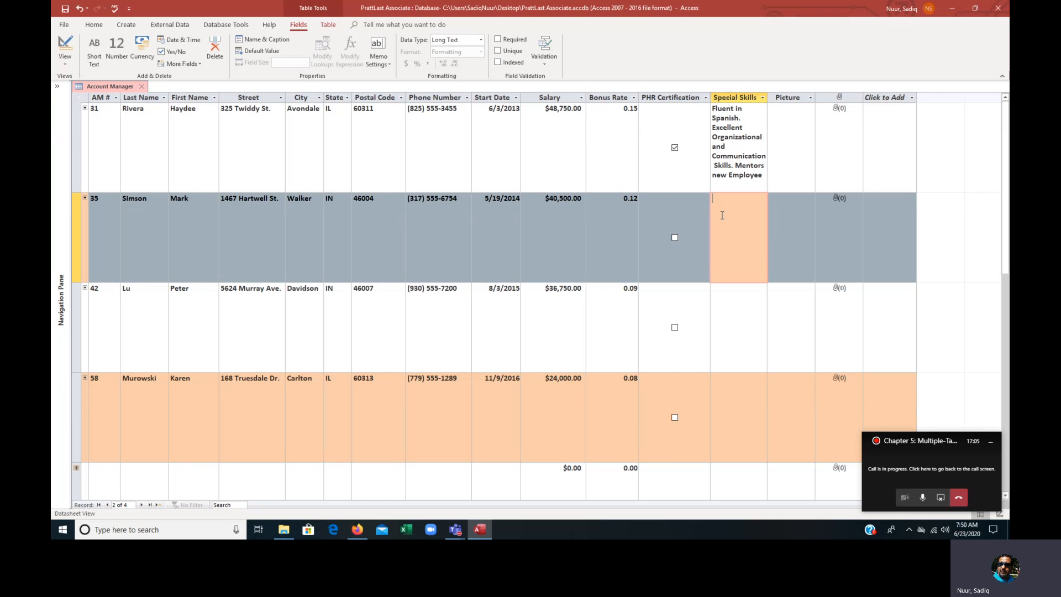
- Enter "Conflict Management and Negotiation skills. Excels at Labor Relations." as the second record's Special Skills
text(Confli)
text(ct Management and N)
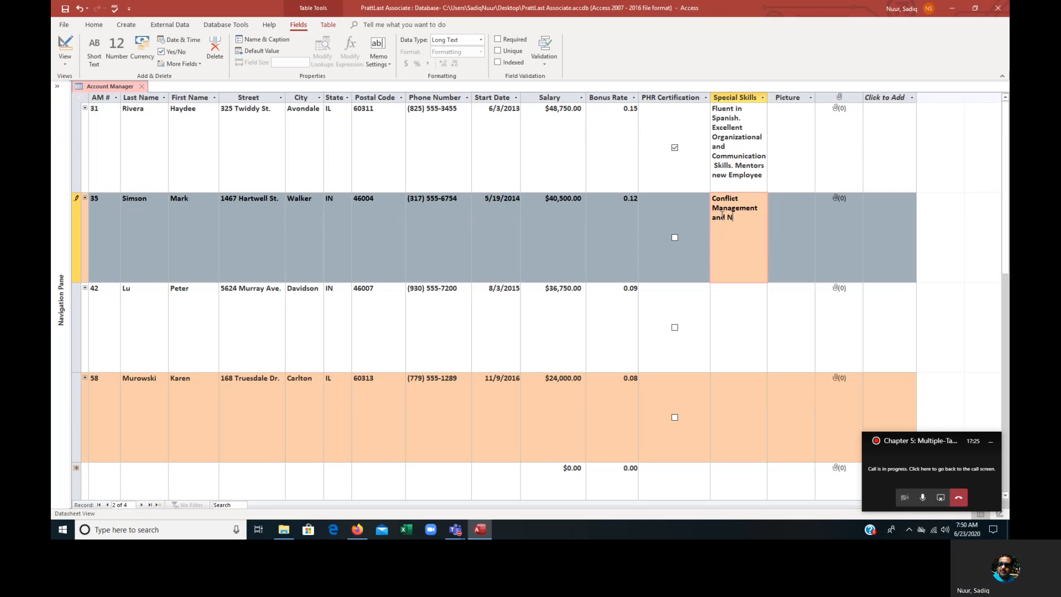
text(e)
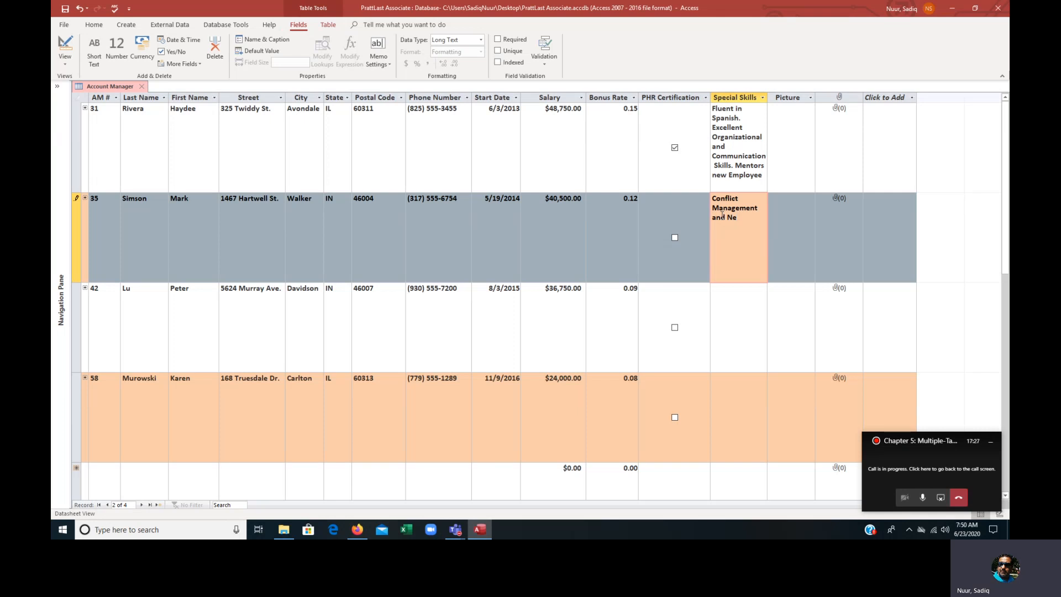
text(g)
text(i)
key(BackSpace)
text(oti)
text(ation)
text( skills and)
key(BackSpace)
key(BackSpace)
key(BackSpace)
key(BackSpace)
key(BackSpace)
text(. Excels at Labor)
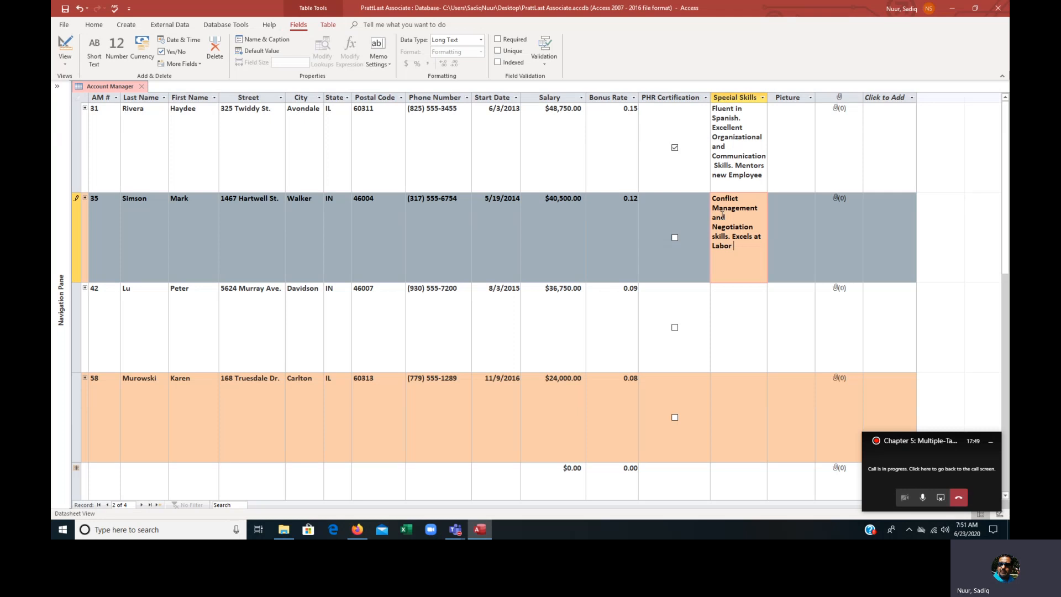
text( Relations.)
- Enter "Excellent Communication skills. Previous IT experience. Familiar with Human Resources Management Software" as the third record's Special Skills
click(727, 306)
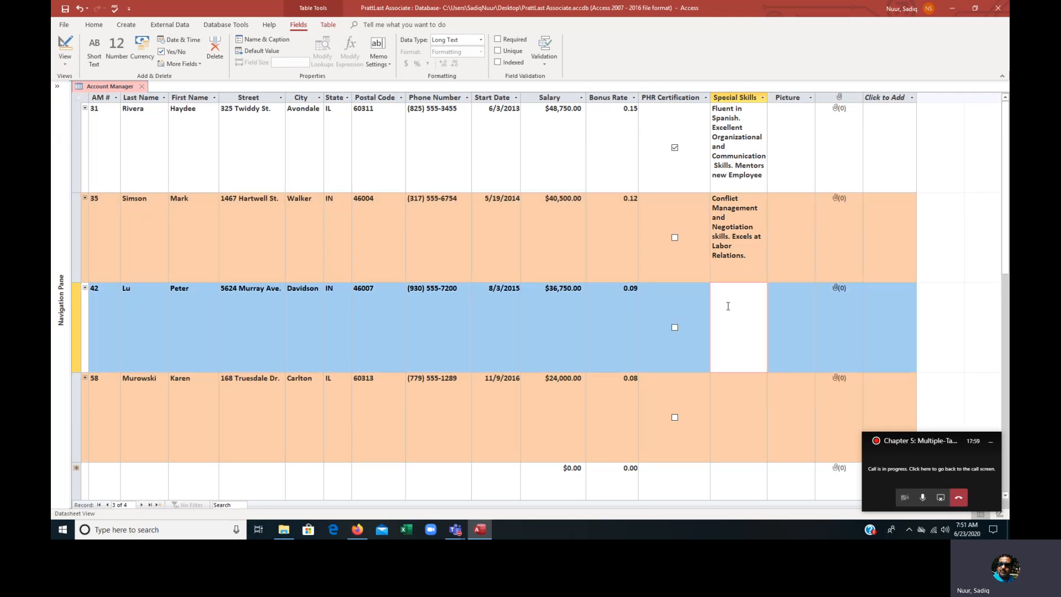
text(Excellent Communication skills. )
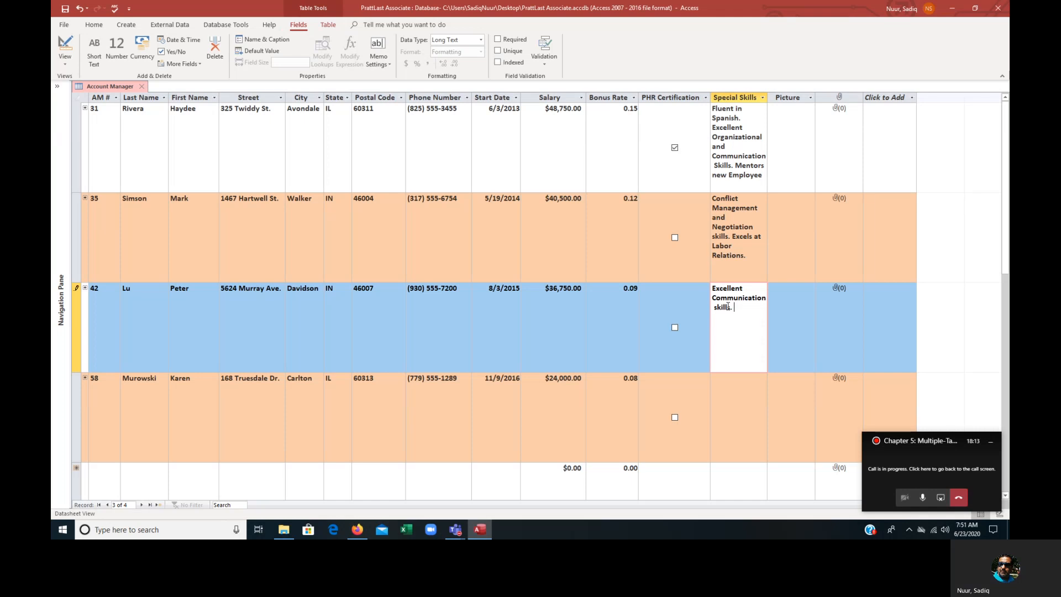
text(previus)
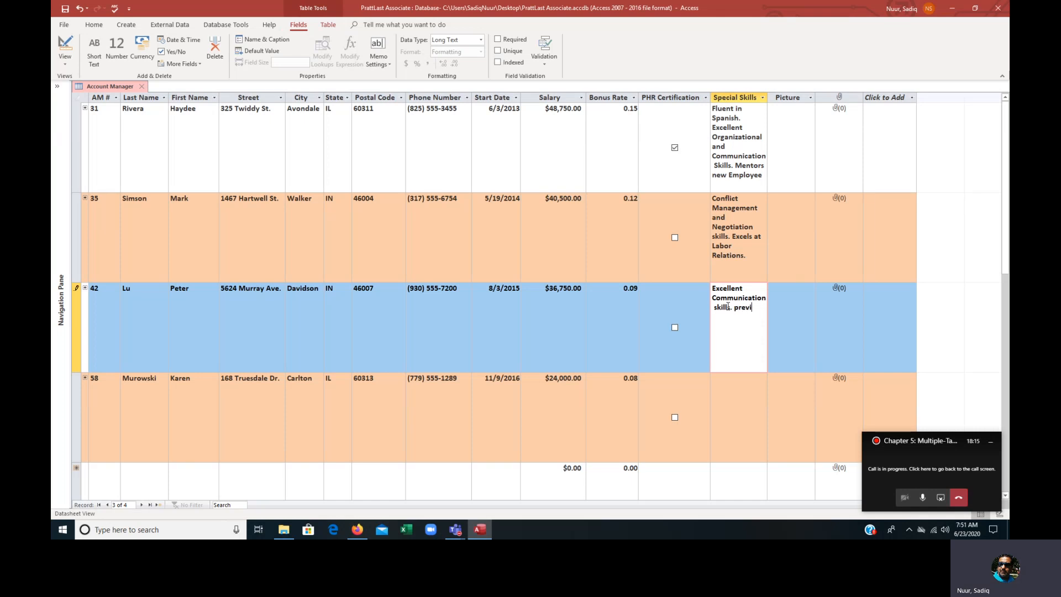
key(BackSpace)
key(BackSpace)
key(BackSpace)
text(ious IT experience. Familiar with Huma)
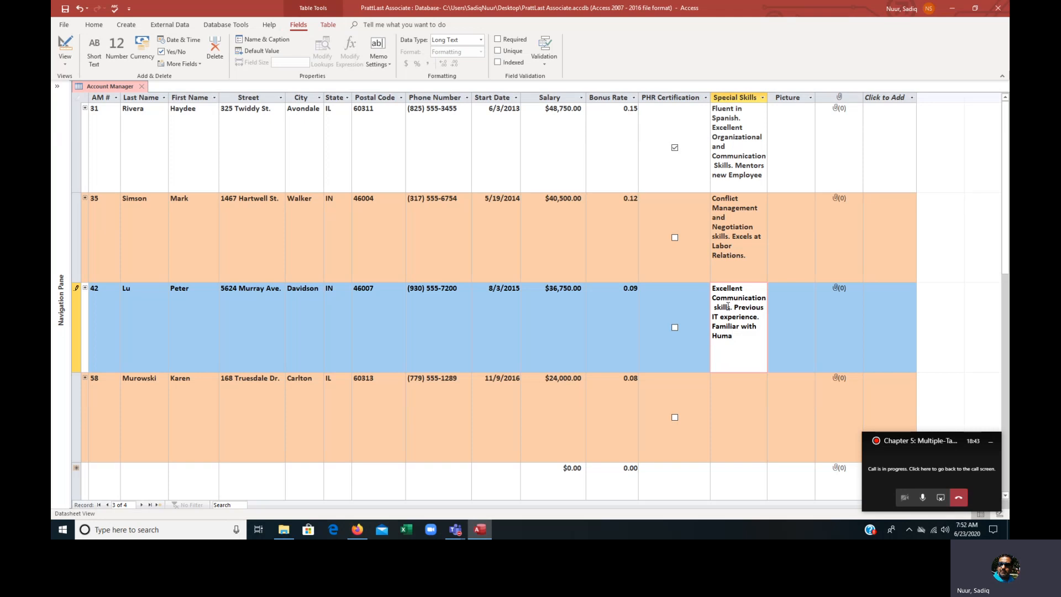
text(n Resources Management Software)
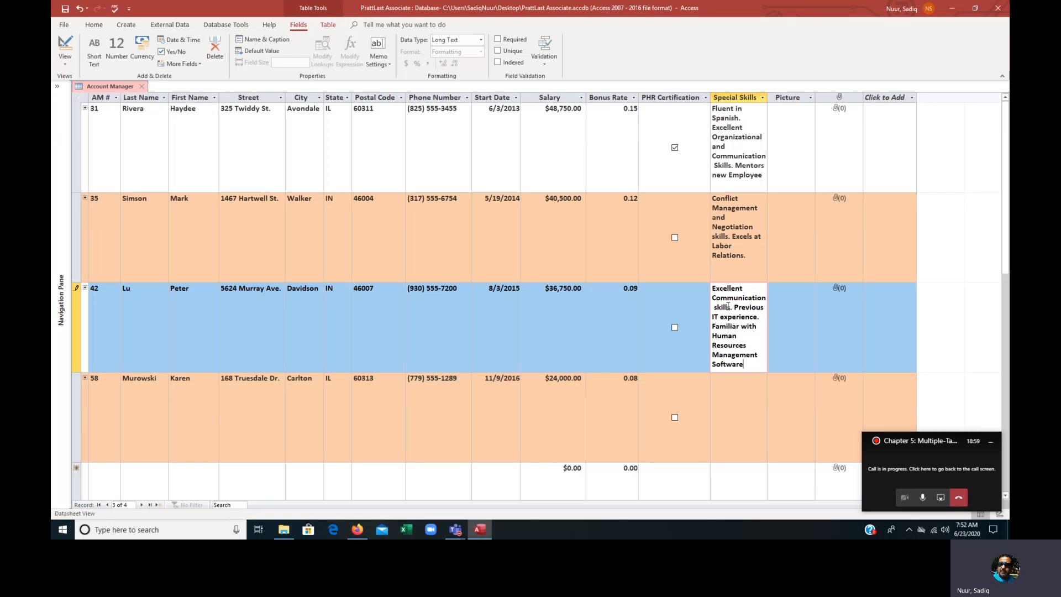
- Enter "Accounting Background. Microsoft Certification in Excel." as the fourth record's Special Skills
click(744, 407)
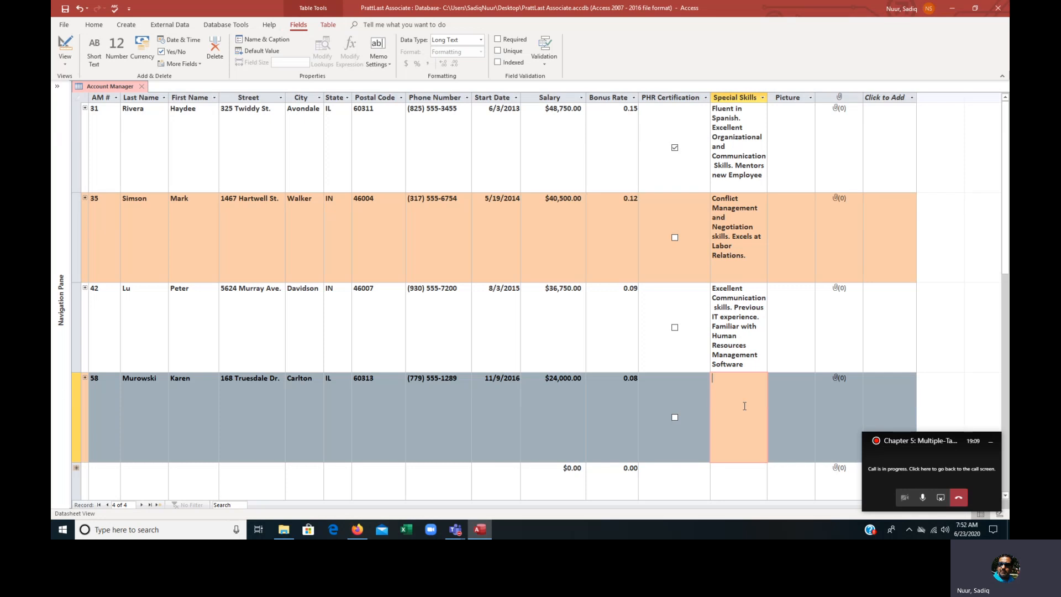
text(Ac)
text(nting Backgrond)
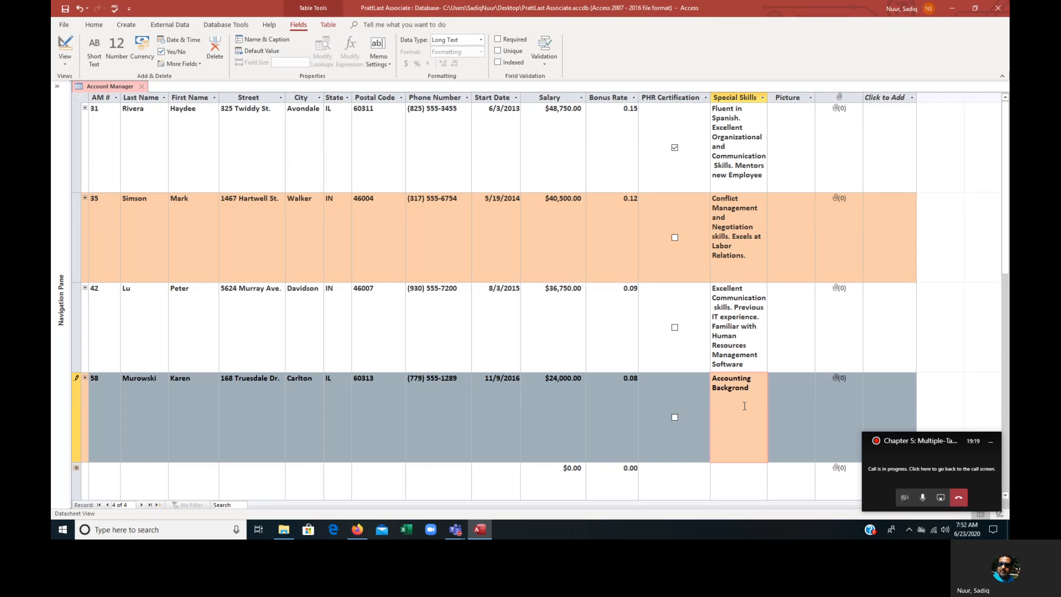
key(BackSpace)
key(BackSpace)
text(und)
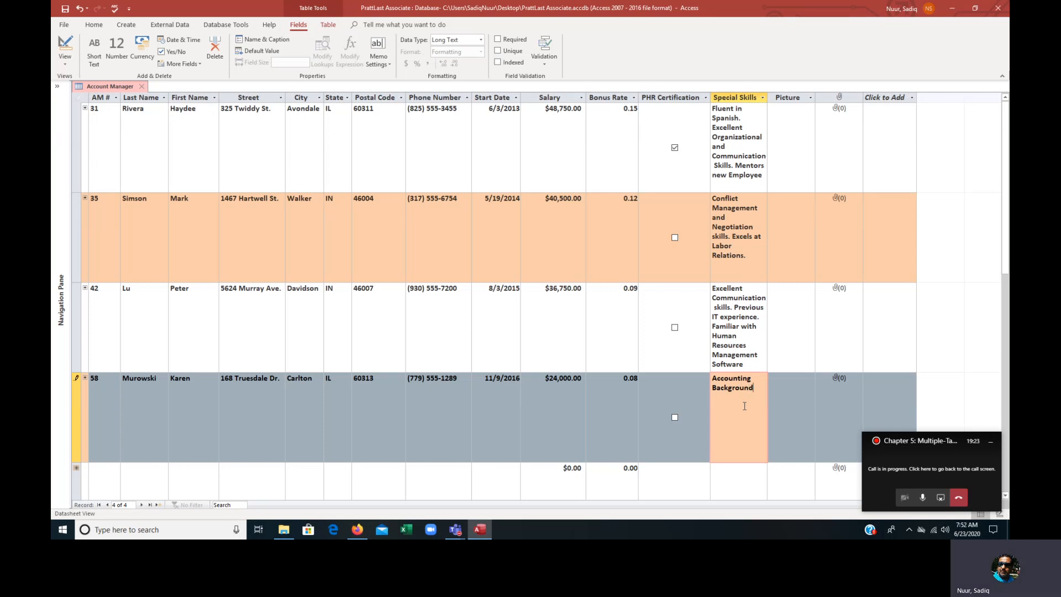
text(. Microsoft Certification)
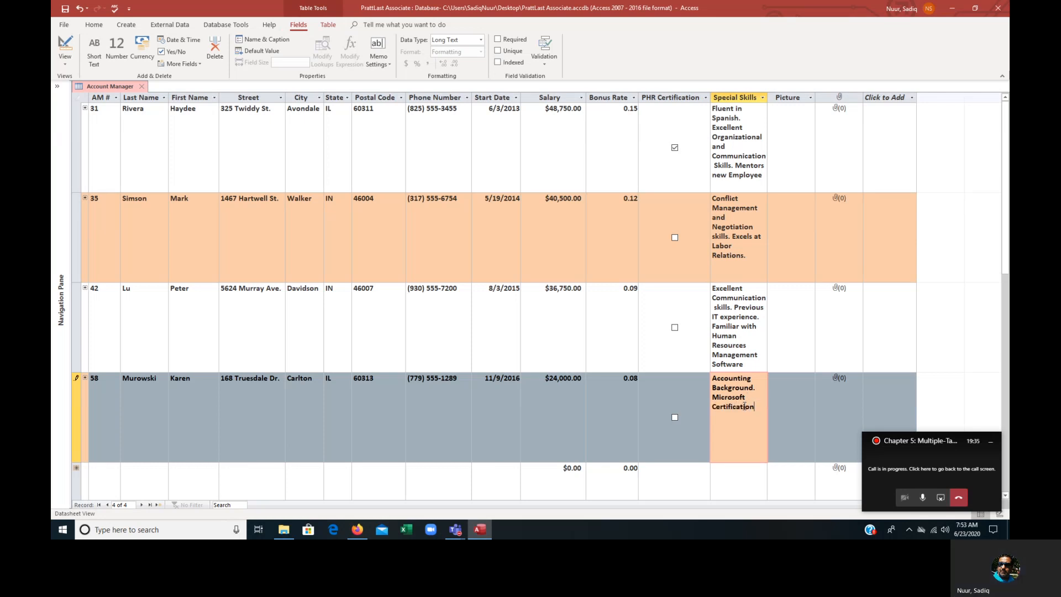
text( in E)
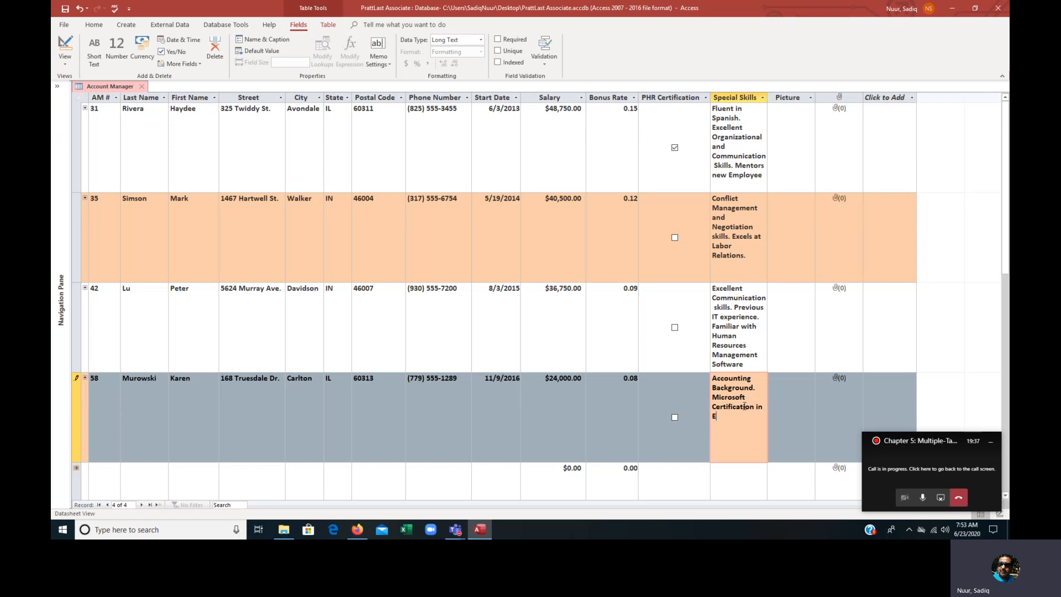
text(xcel.)
- Insert a new Bitmap Image object into the first record's Picture field
click(791, 119)
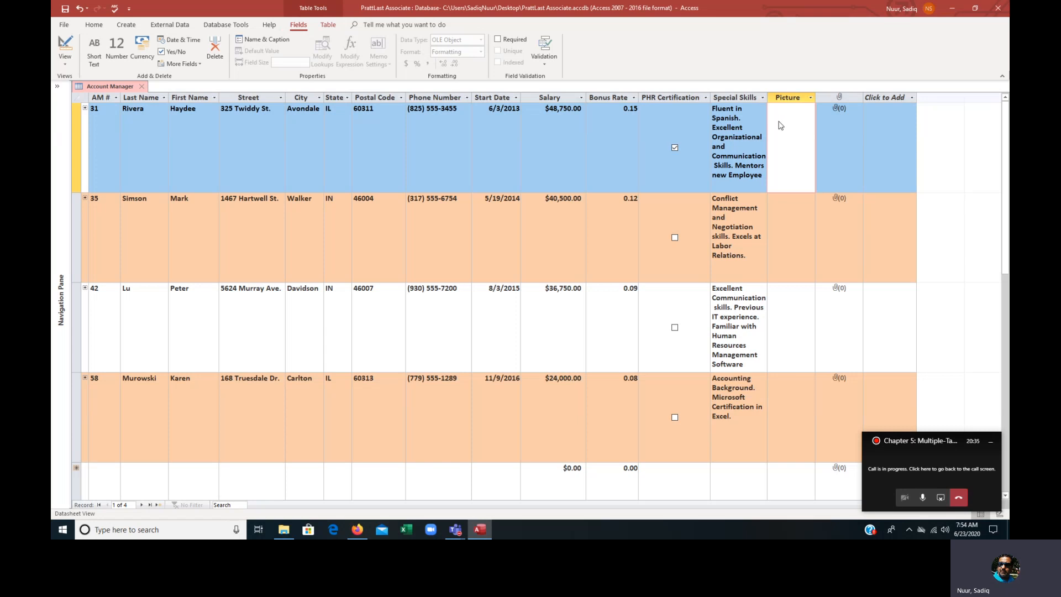
right_click(785, 117)
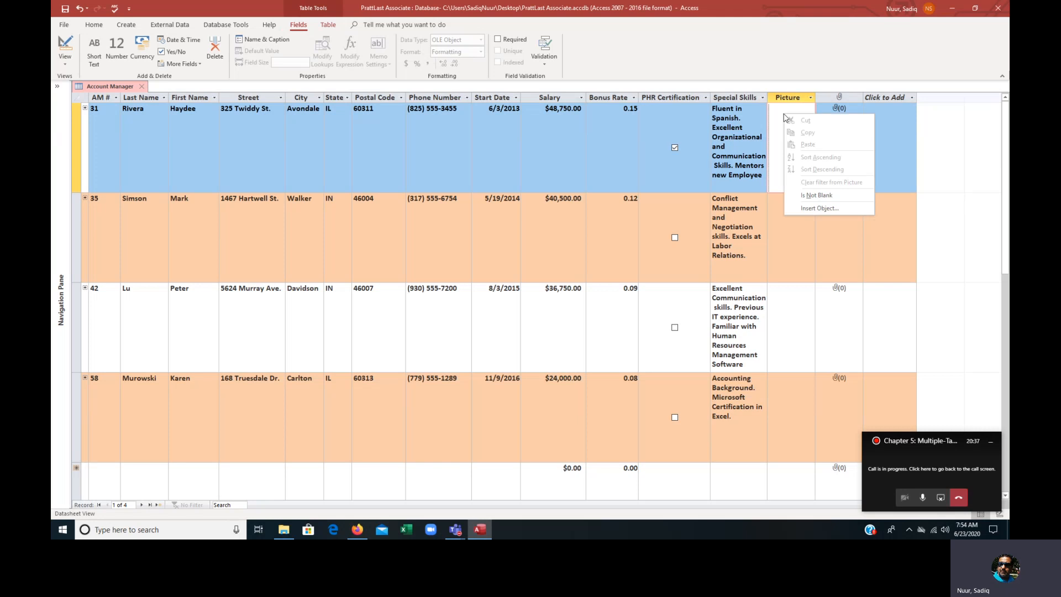
click(818, 207)
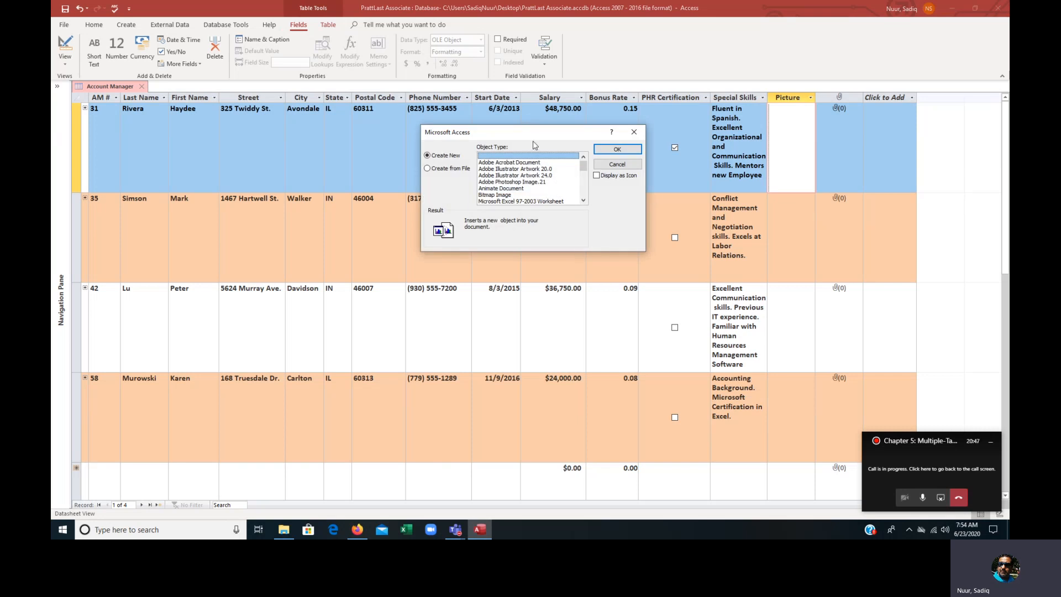
drag(544, 135, 566, 143)
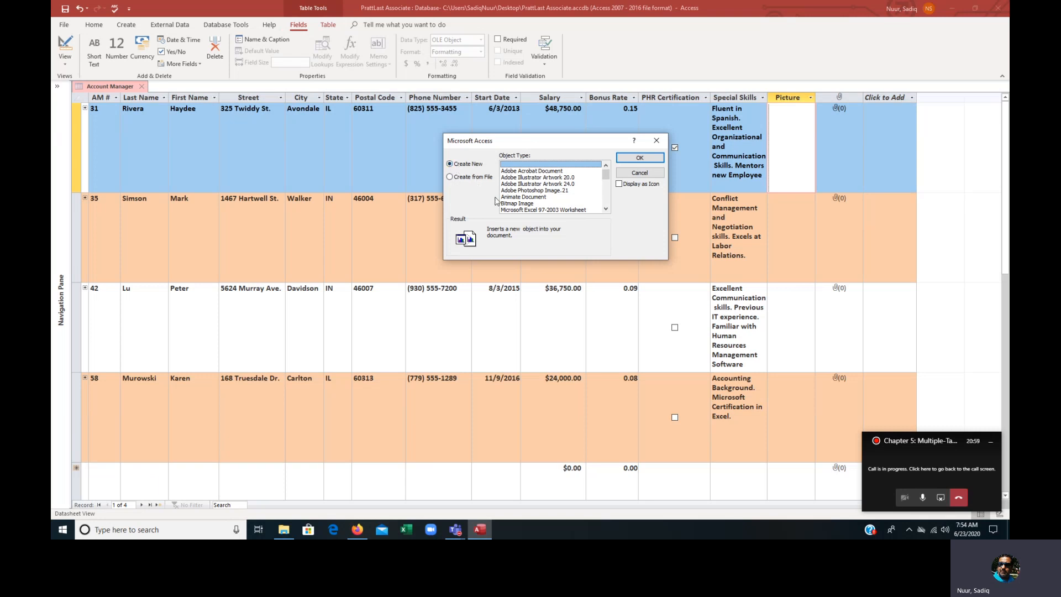
click(515, 204)
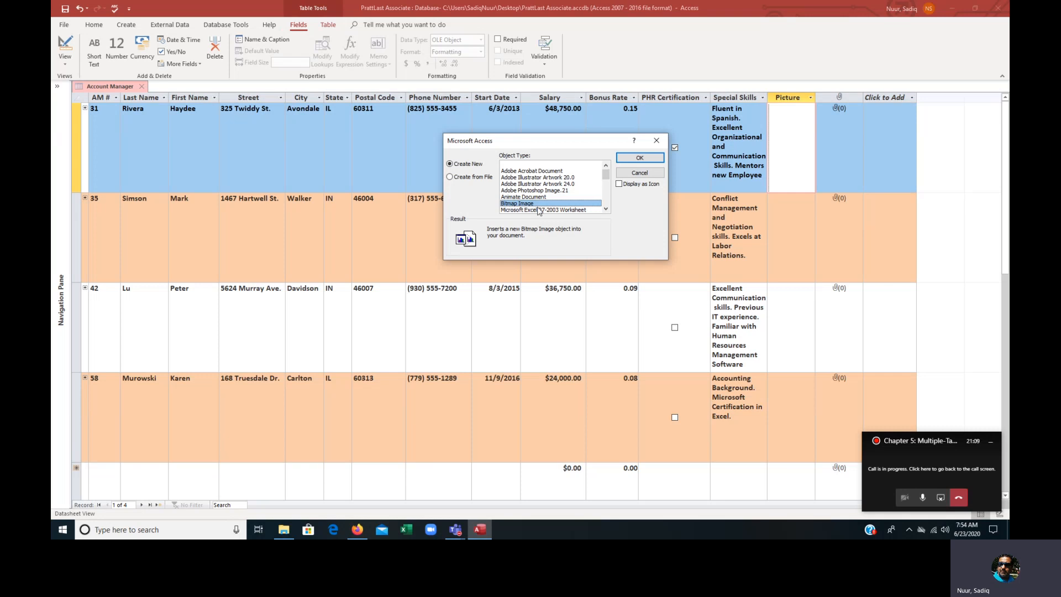
click(631, 159)
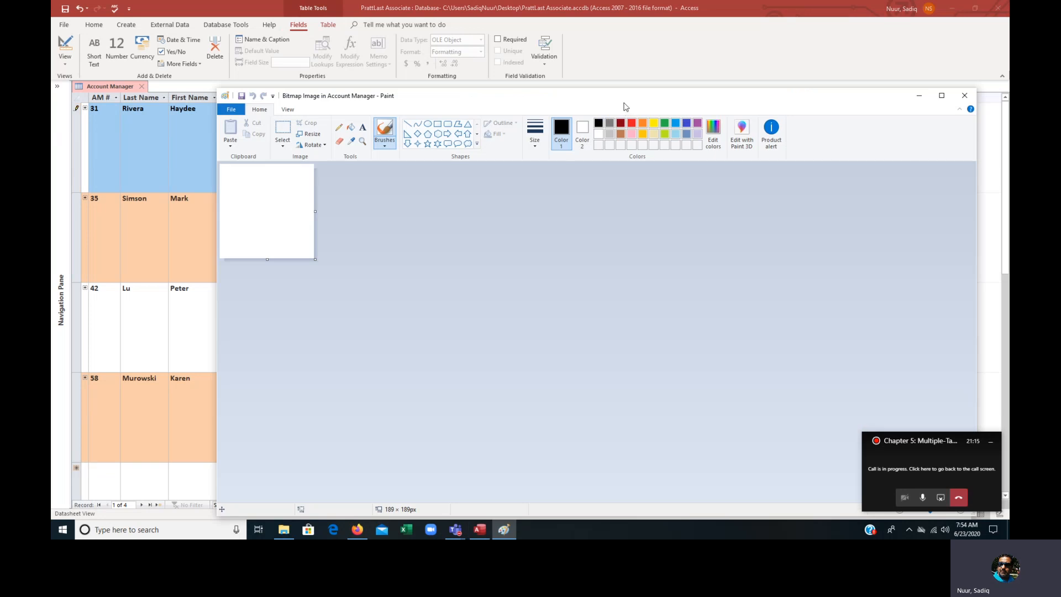
drag(624, 101, 614, 68)
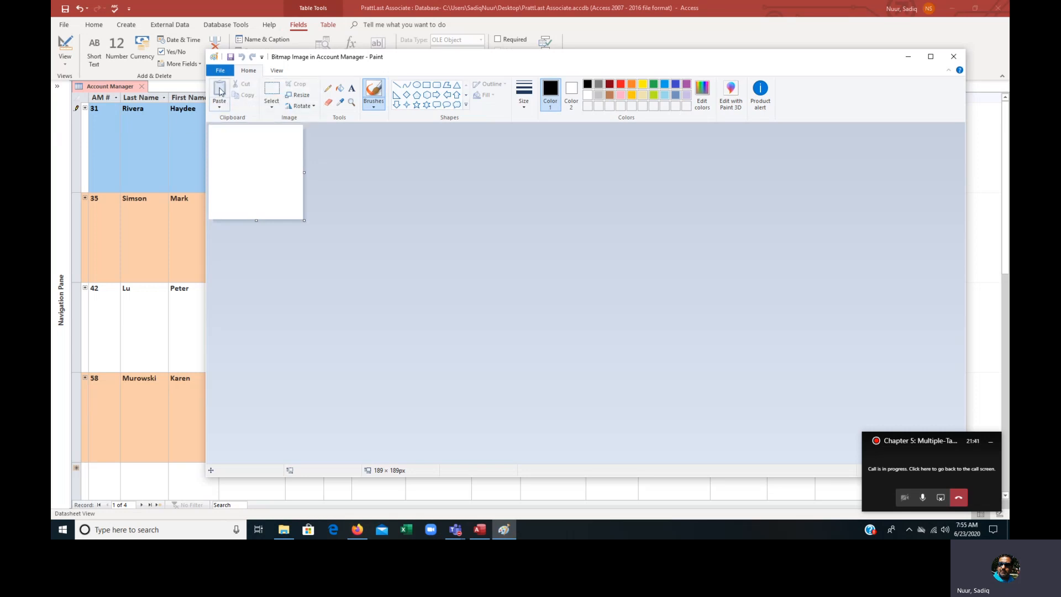
- Paste the first account manager's photo from the Module 5 folder of Downloads > Data Files into the bitmap and return to the table
key(ctrl)
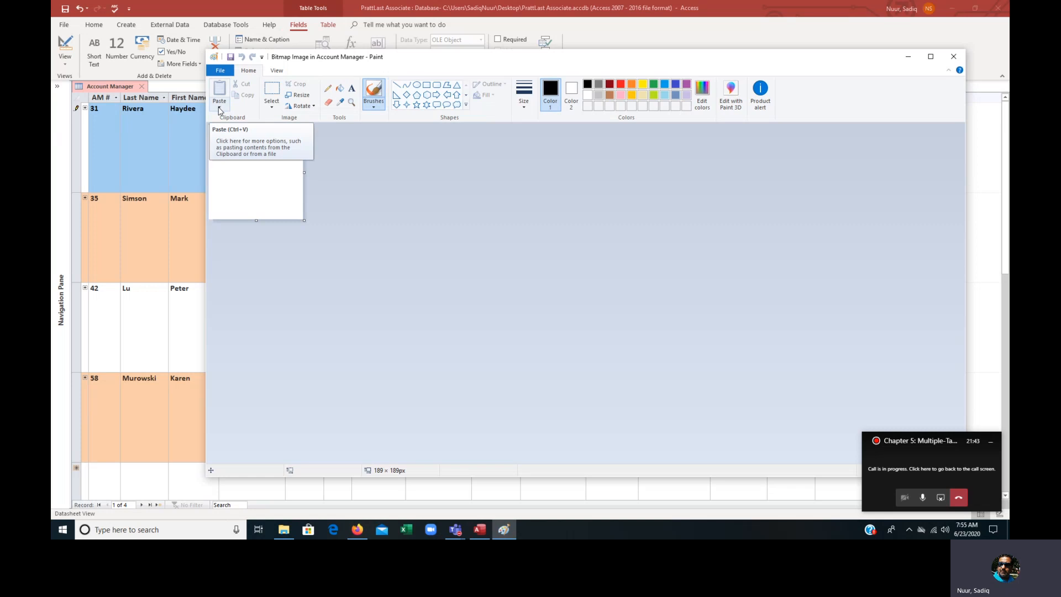
click(220, 109)
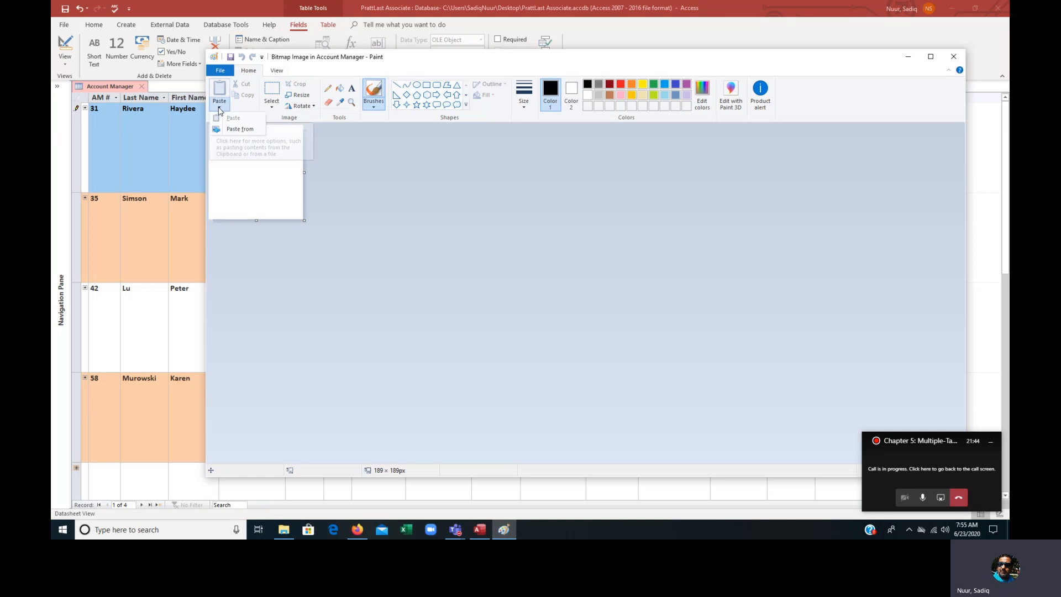
click(243, 131)
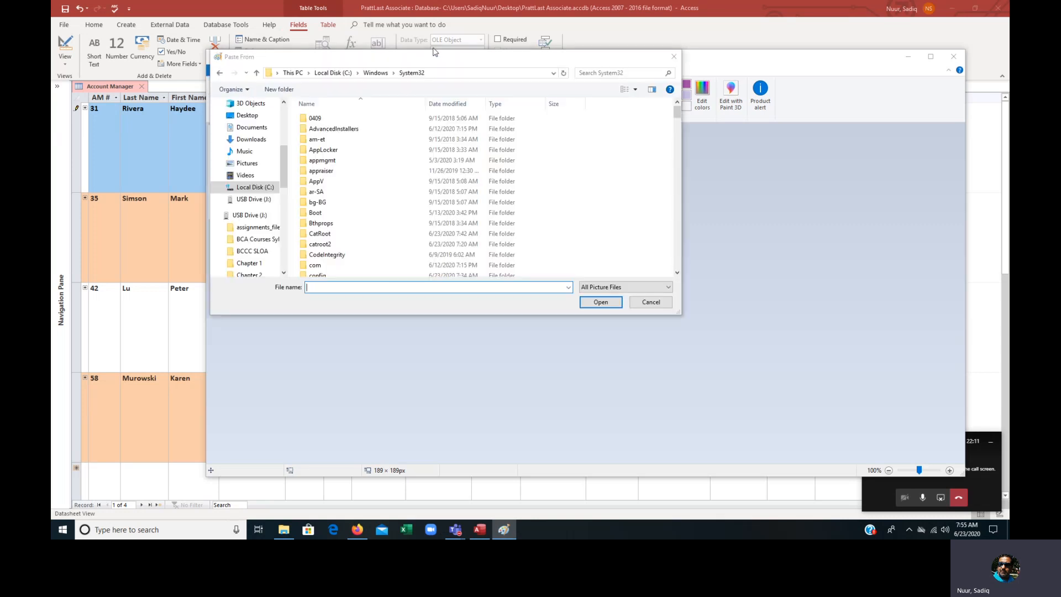
drag(436, 55, 468, 56)
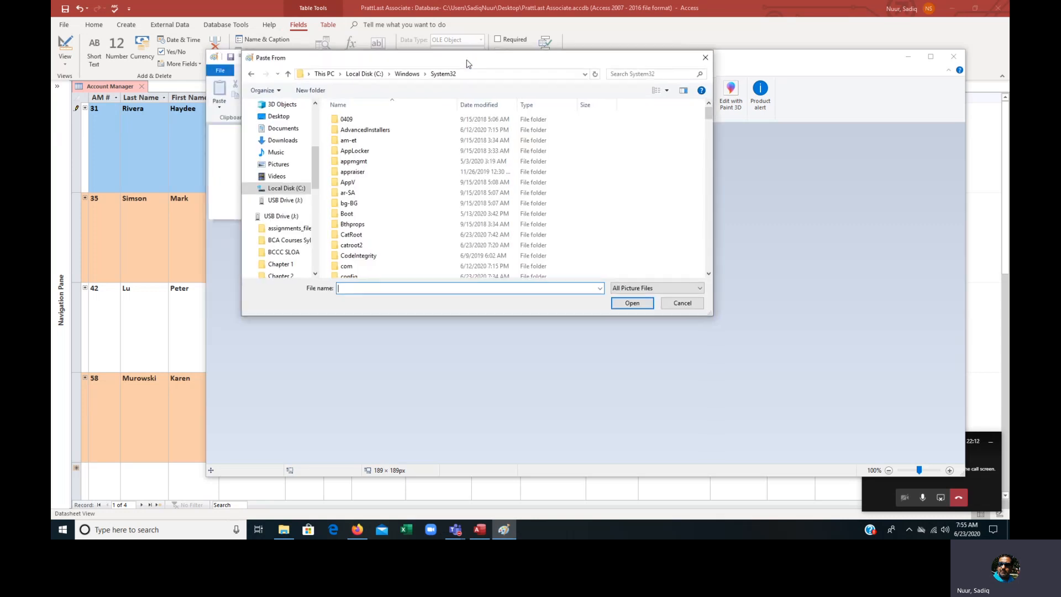
click(273, 142)
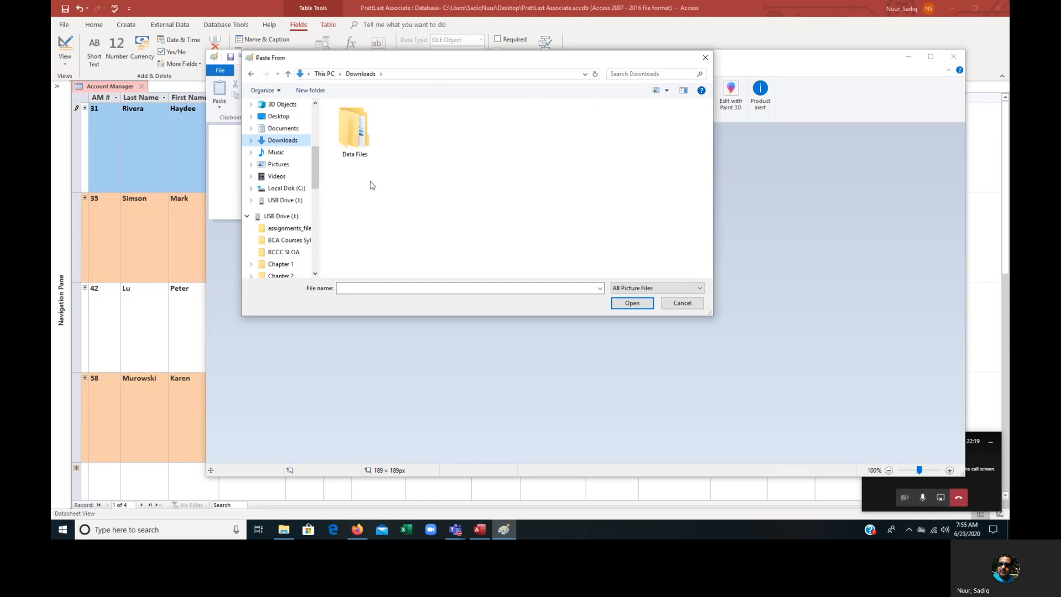
click(356, 140)
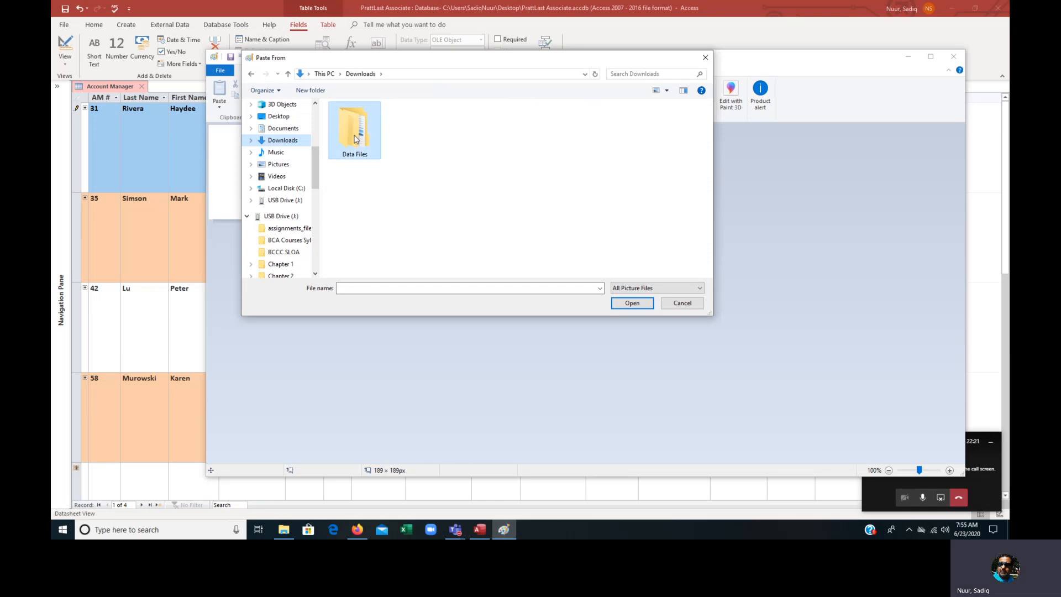
double_click(356, 140)
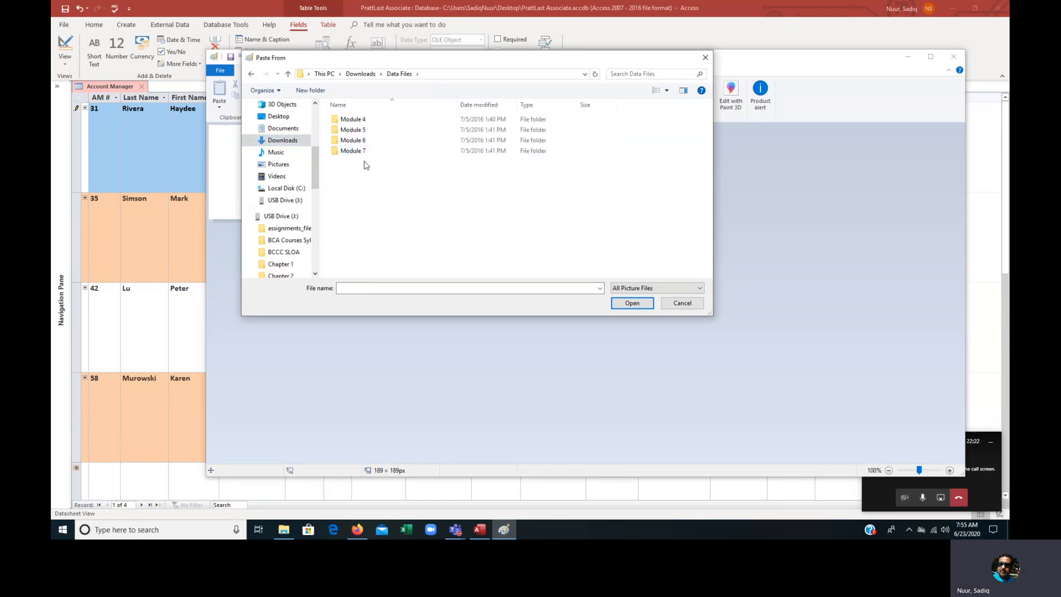
double_click(355, 132)
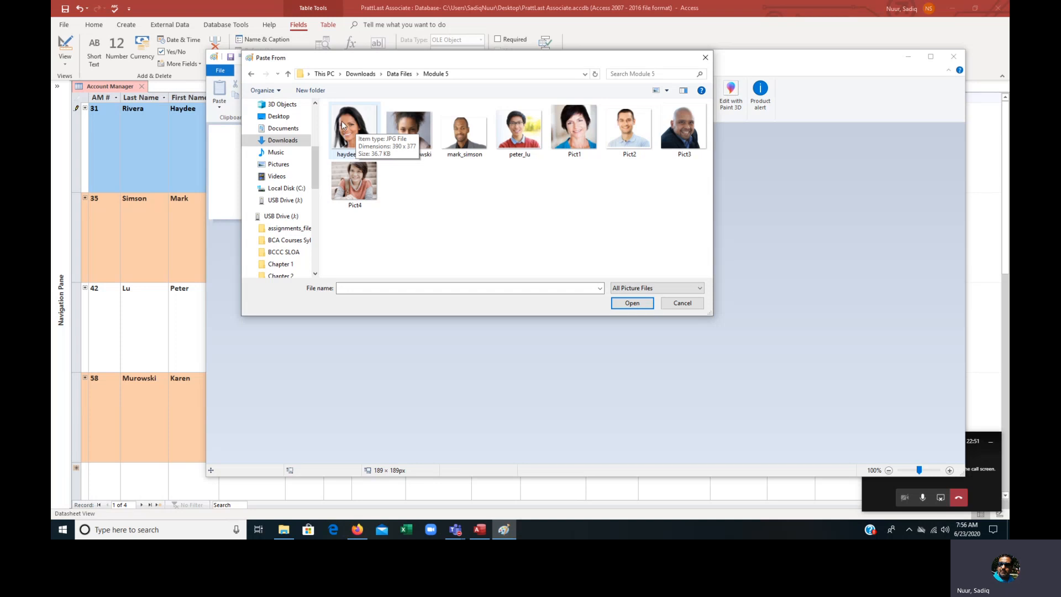
click(342, 125)
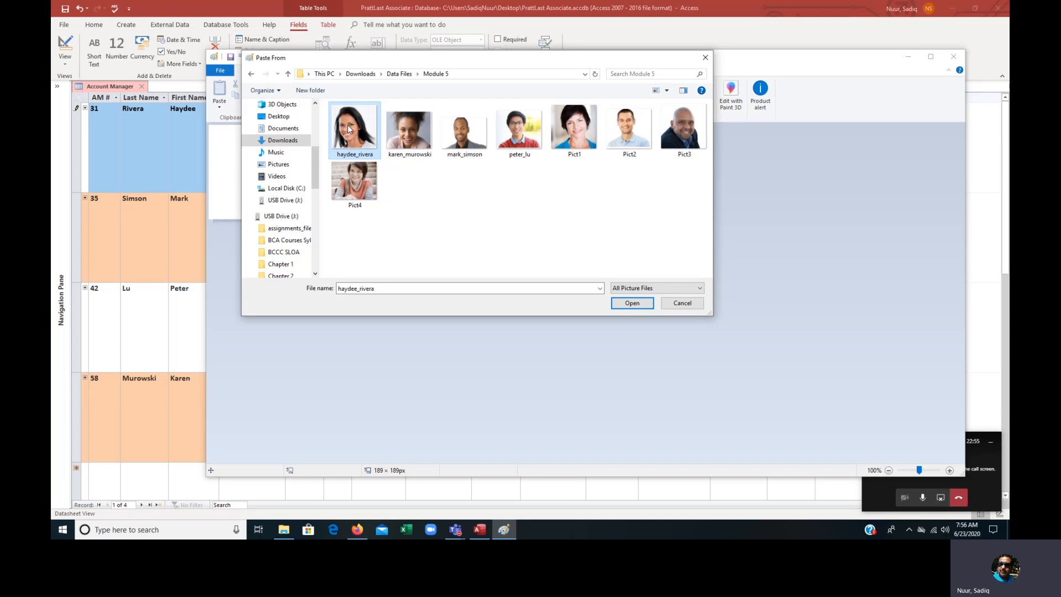
click(631, 304)
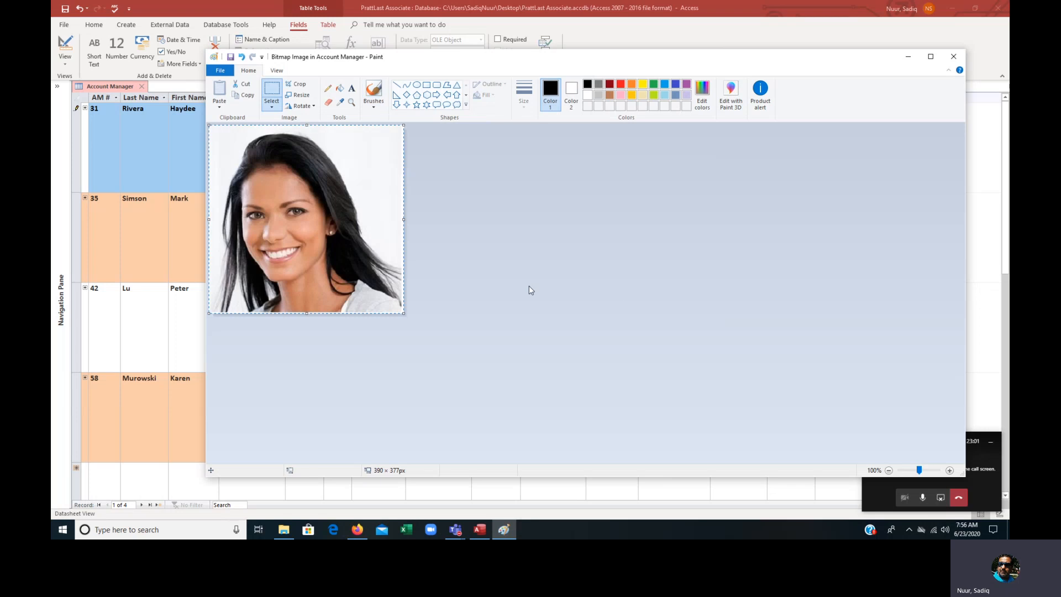
click(221, 72)
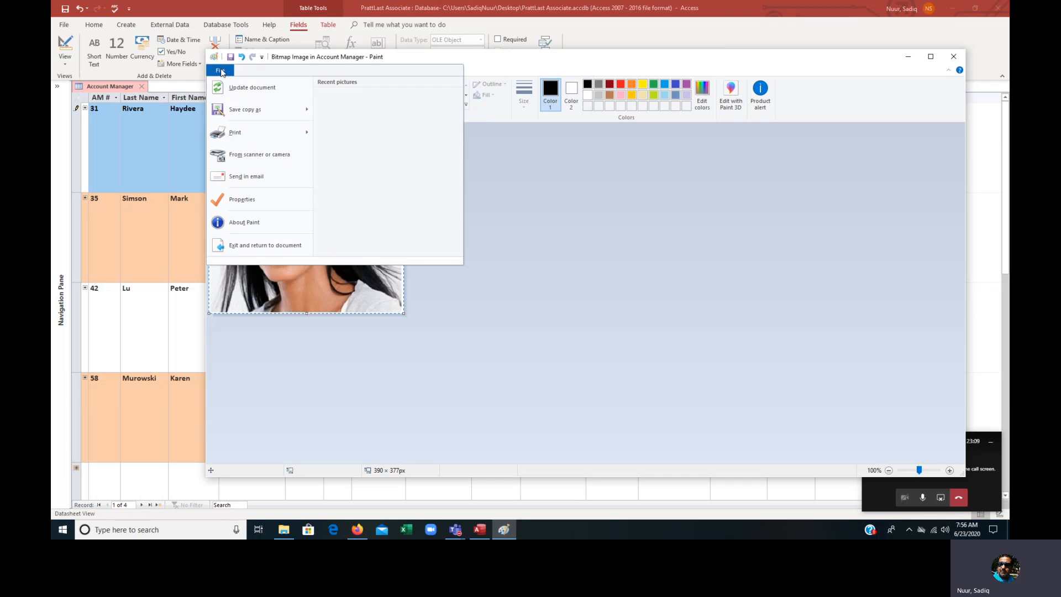
click(279, 248)
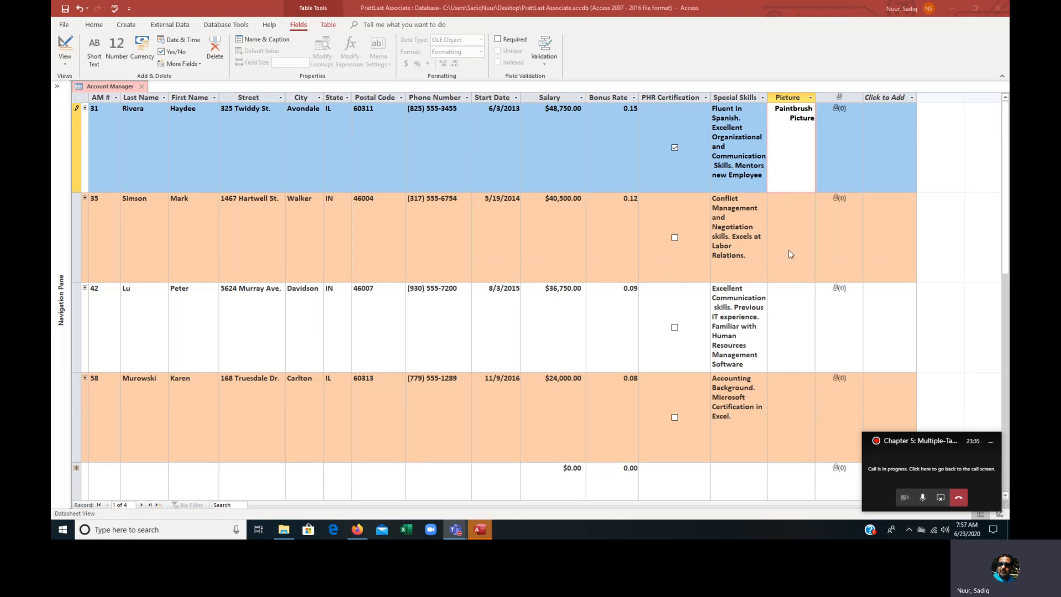
- Insert a new Bitmap Image object into the second record's Picture field
click(791, 221)
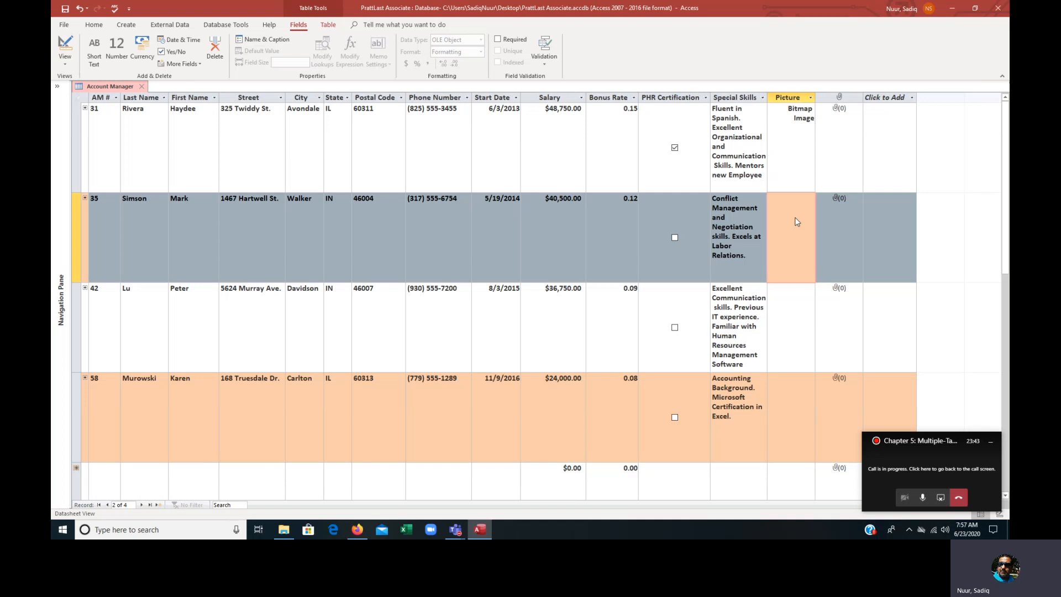
right_click(791, 213)
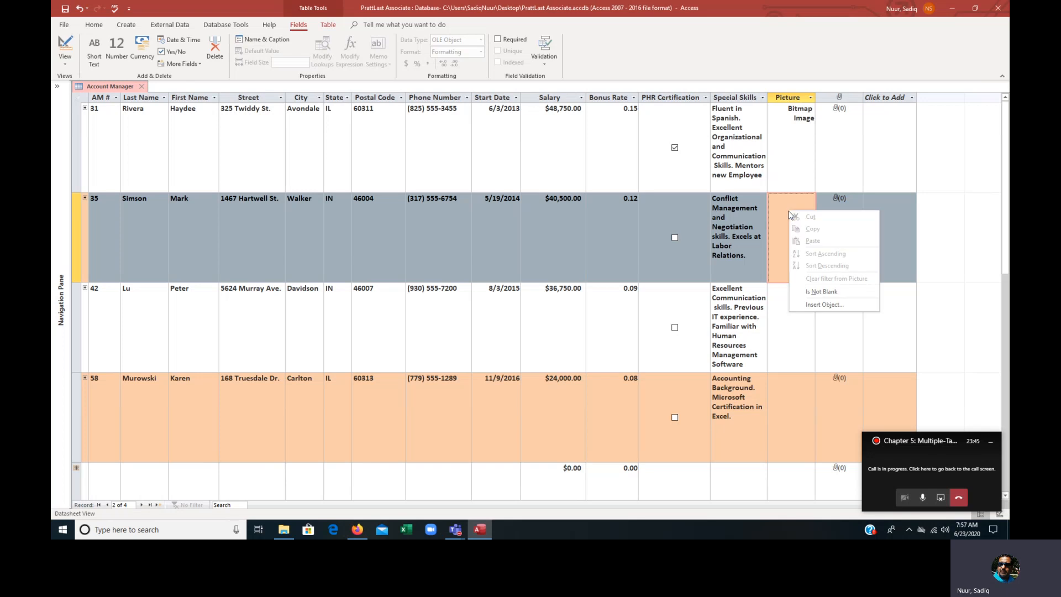
click(821, 305)
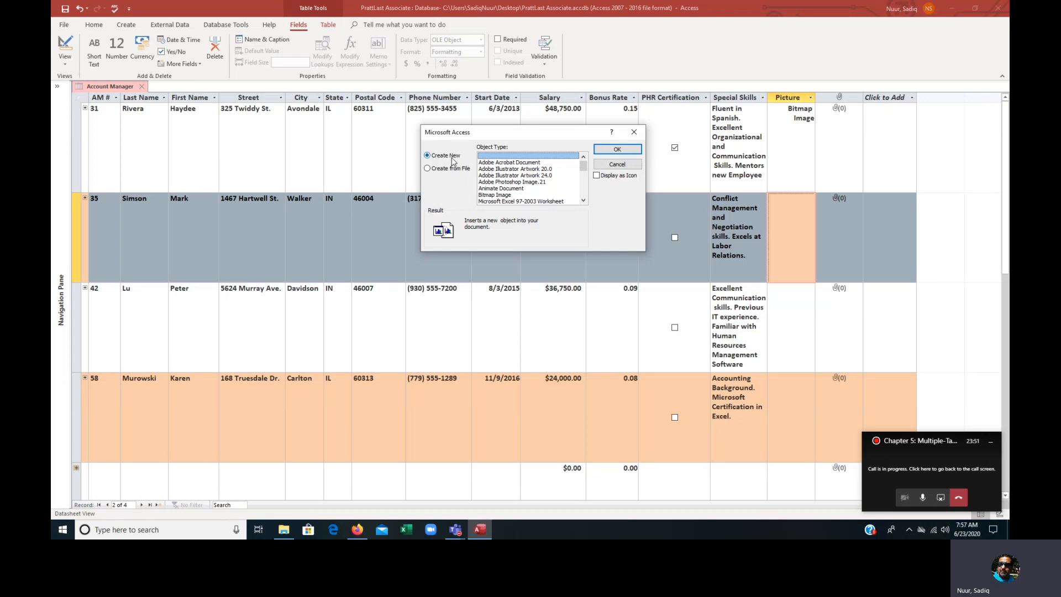
click(497, 195)
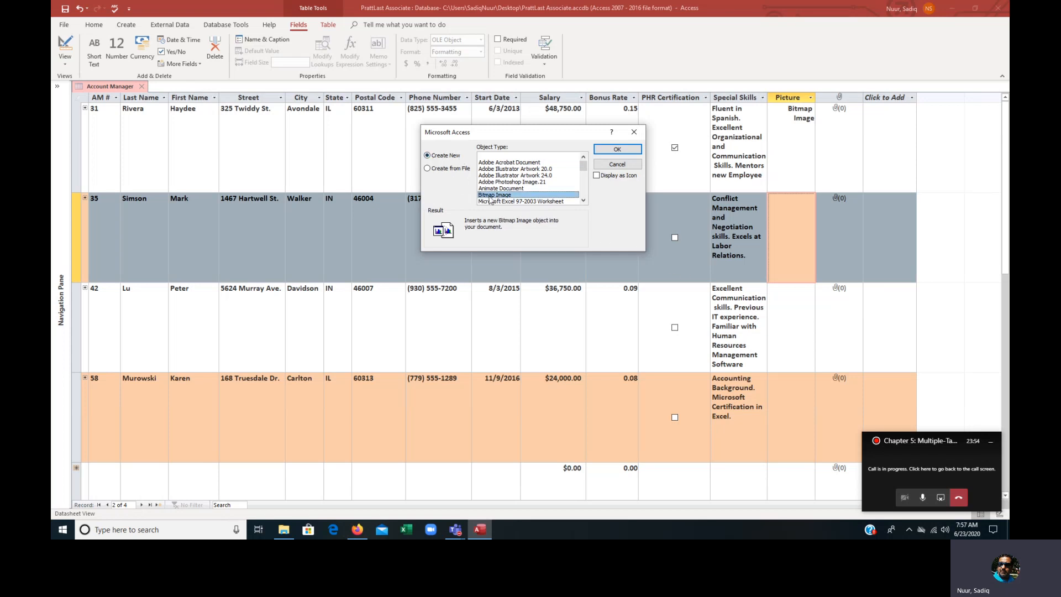
click(616, 150)
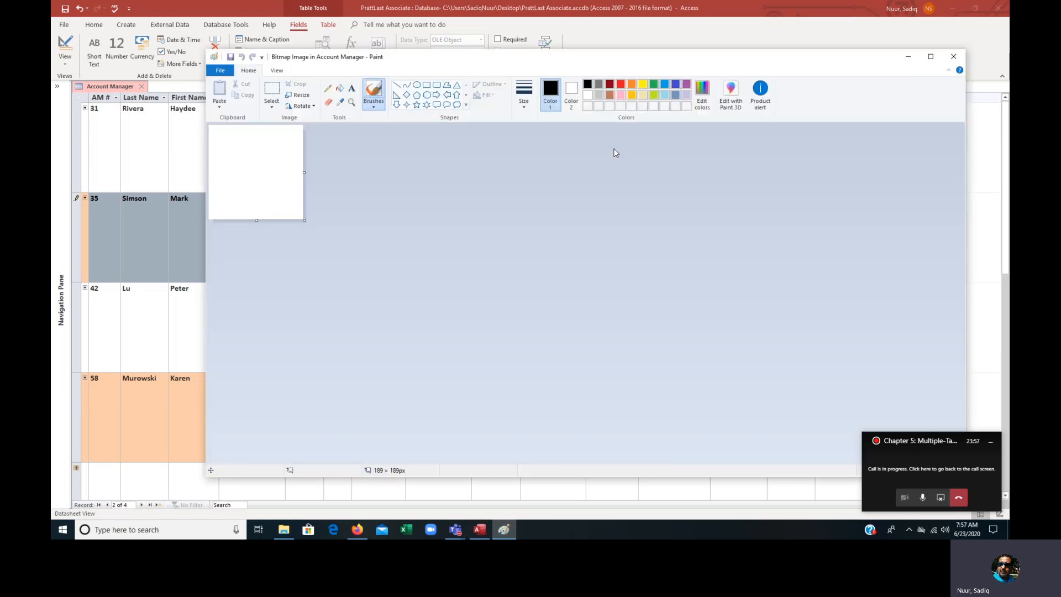
- Paste the second account manager's photo from the Module 5 folder into the bitmap and return to the table
click(220, 109)
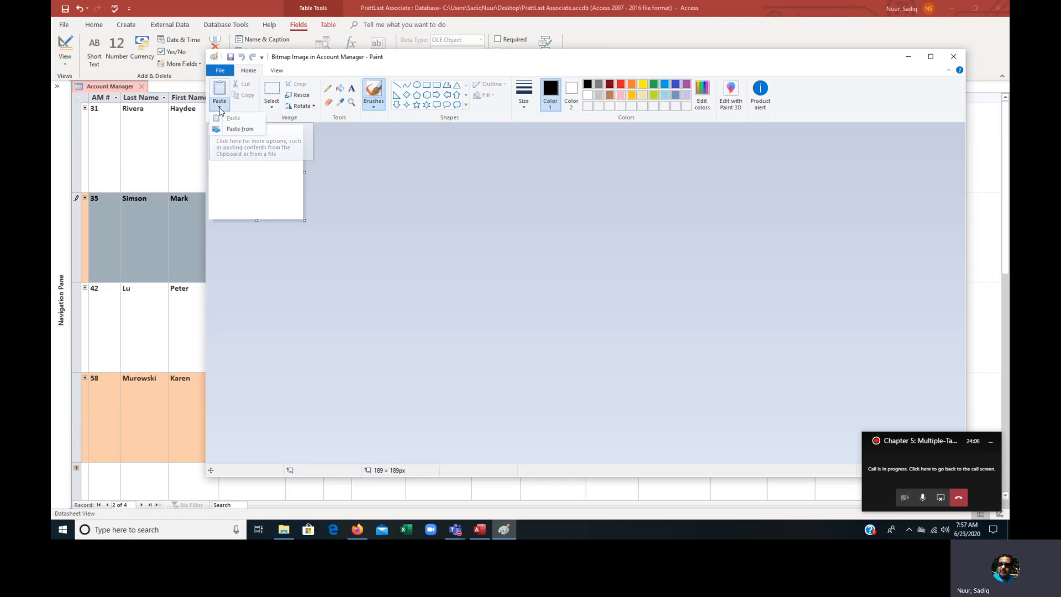
click(244, 130)
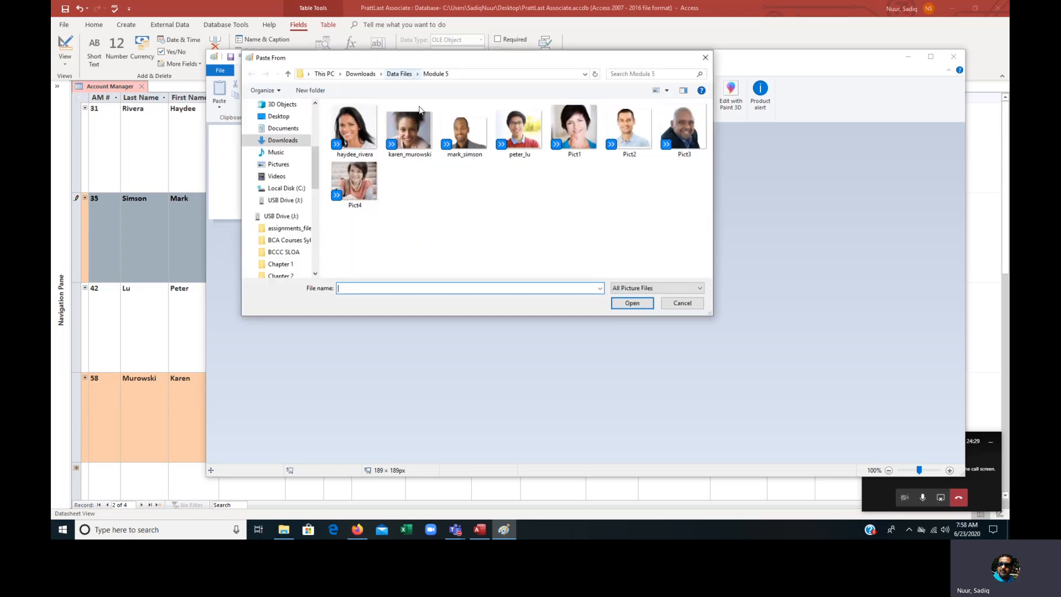
click(470, 134)
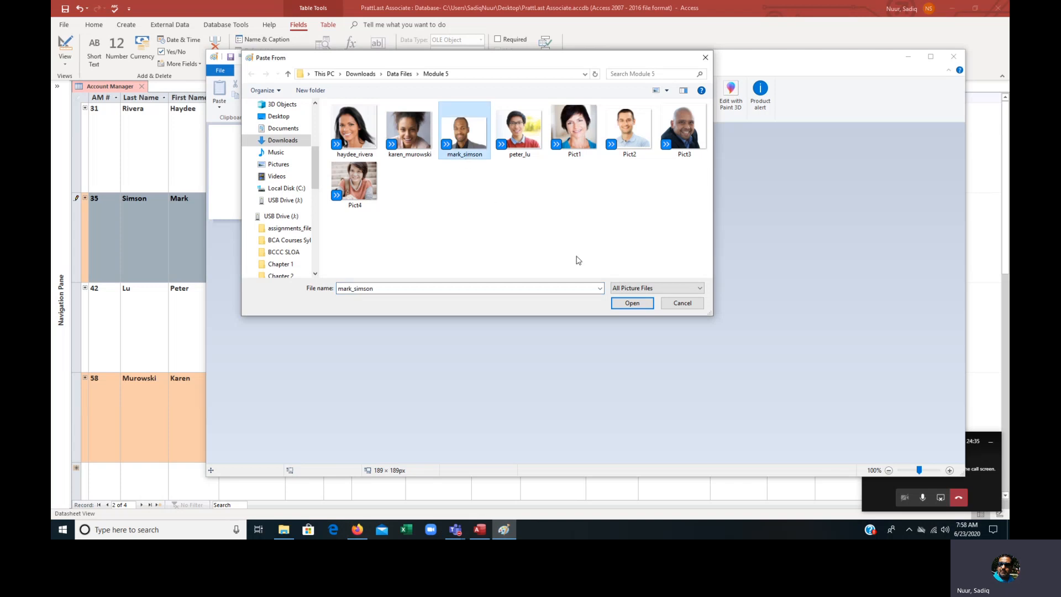
click(632, 303)
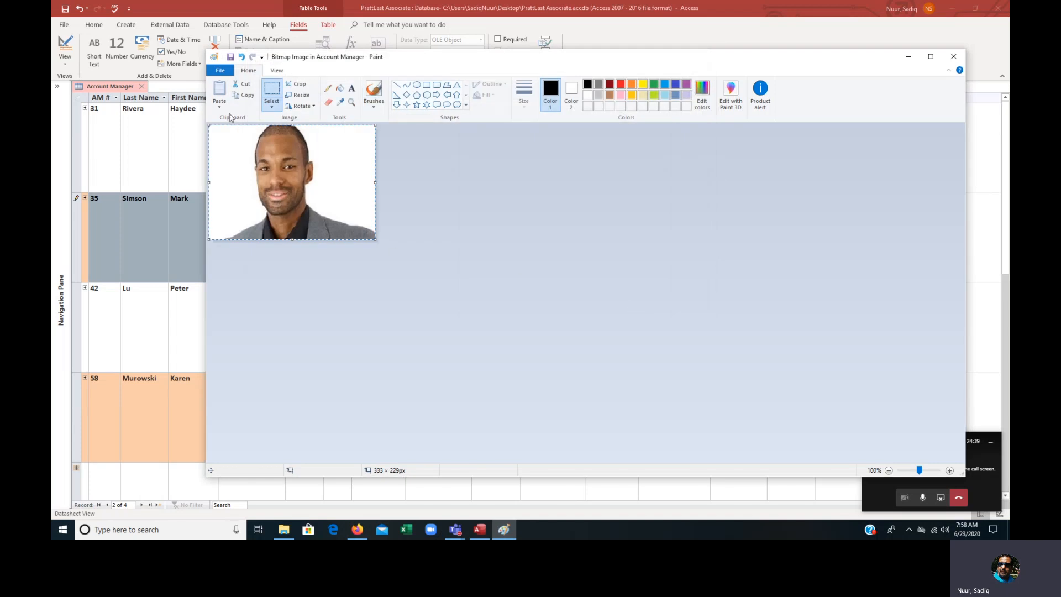
click(221, 72)
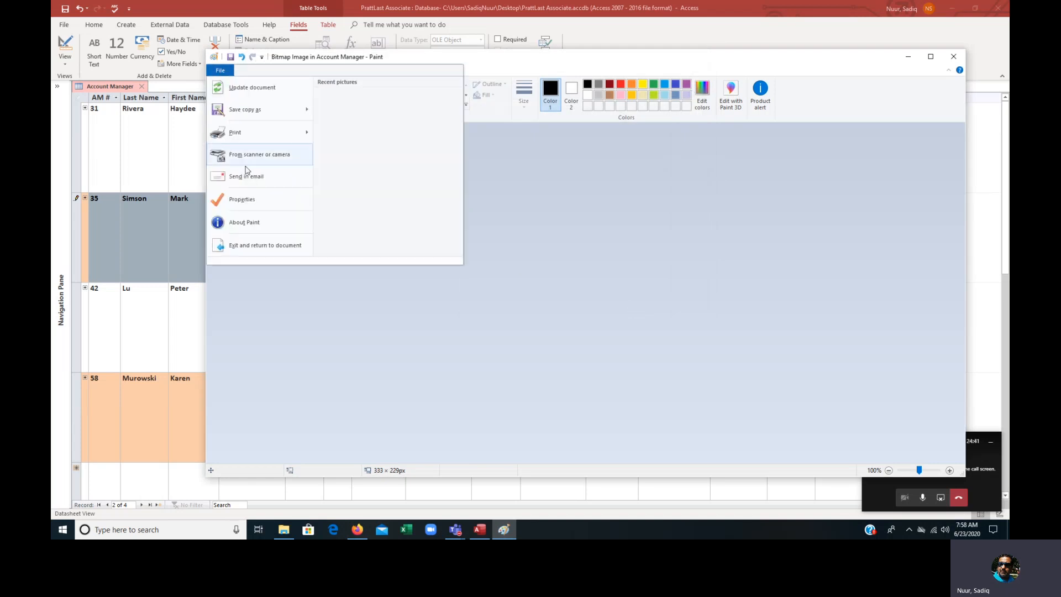
click(276, 249)
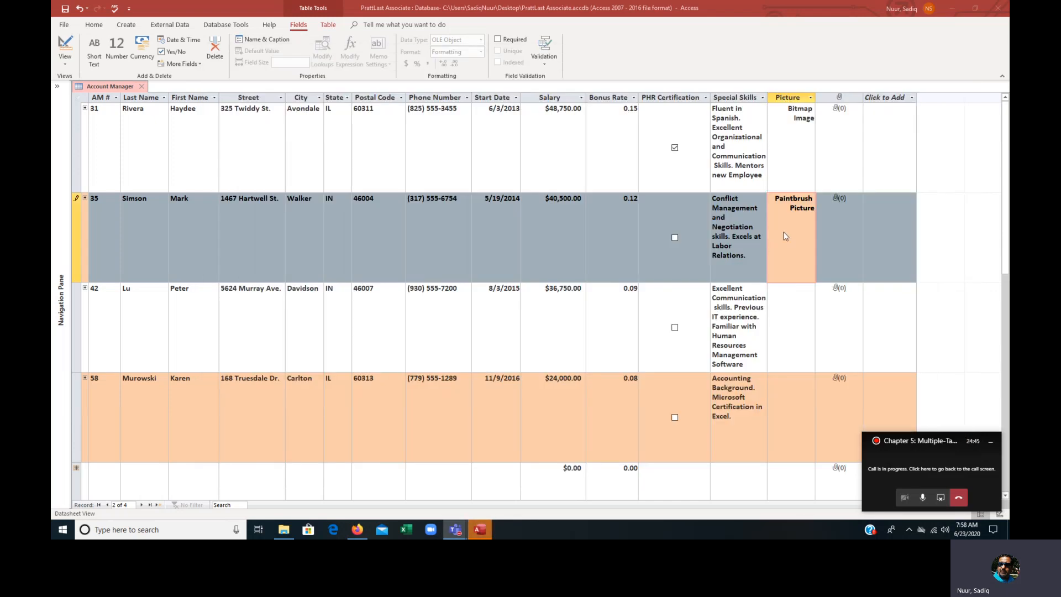
- Insert a new Bitmap Image object into the third record's Picture field
click(791, 325)
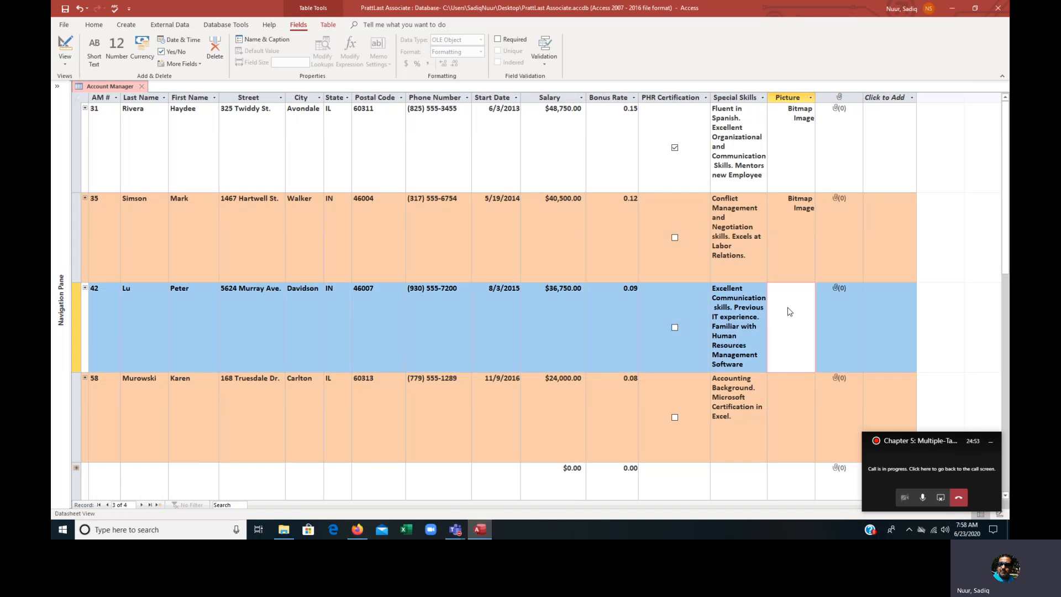
right_click(787, 309)
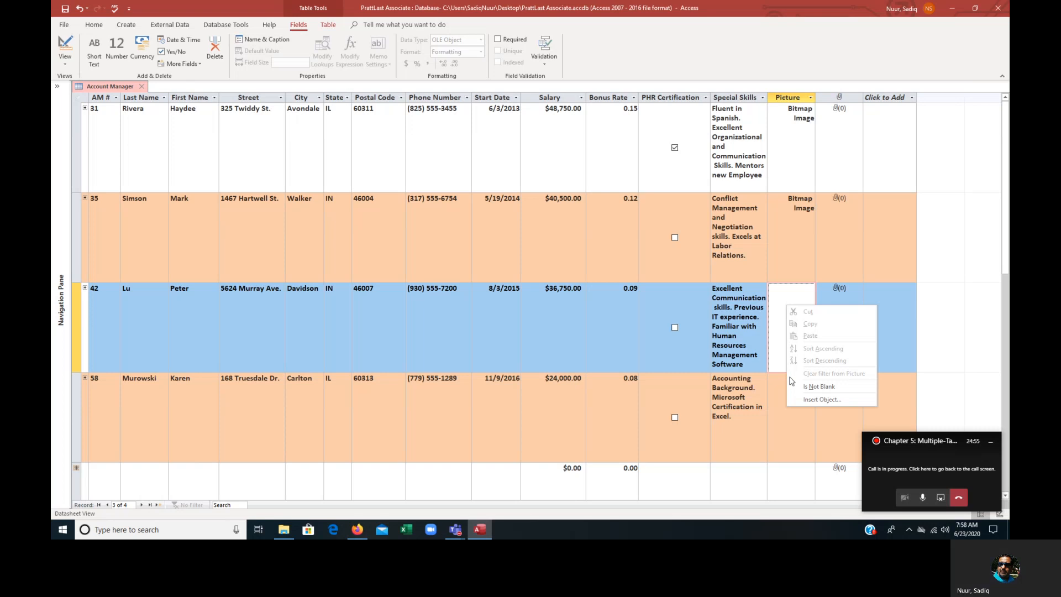
click(818, 400)
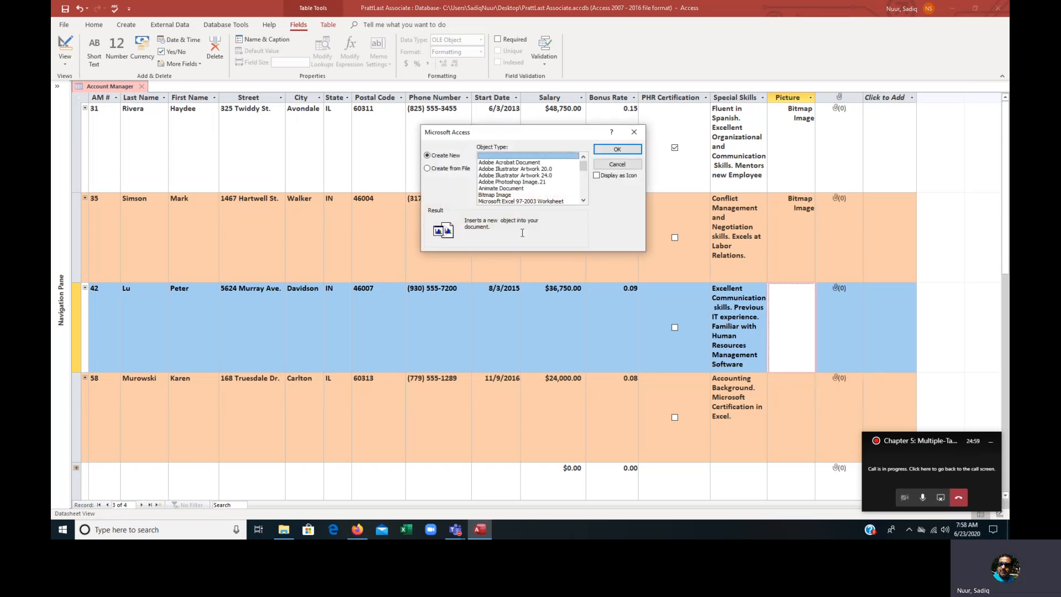
click(503, 195)
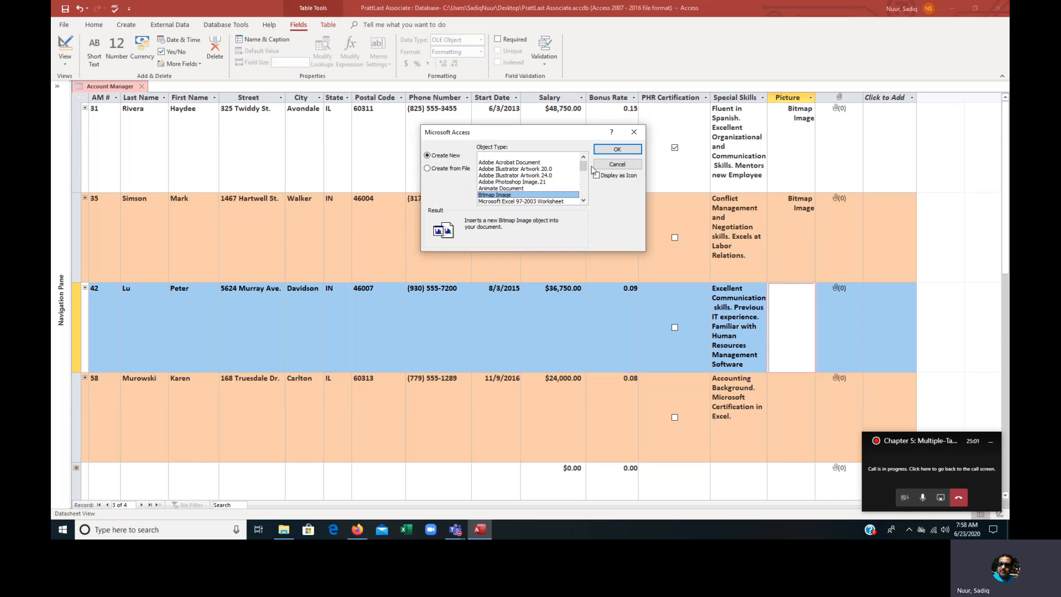
click(609, 149)
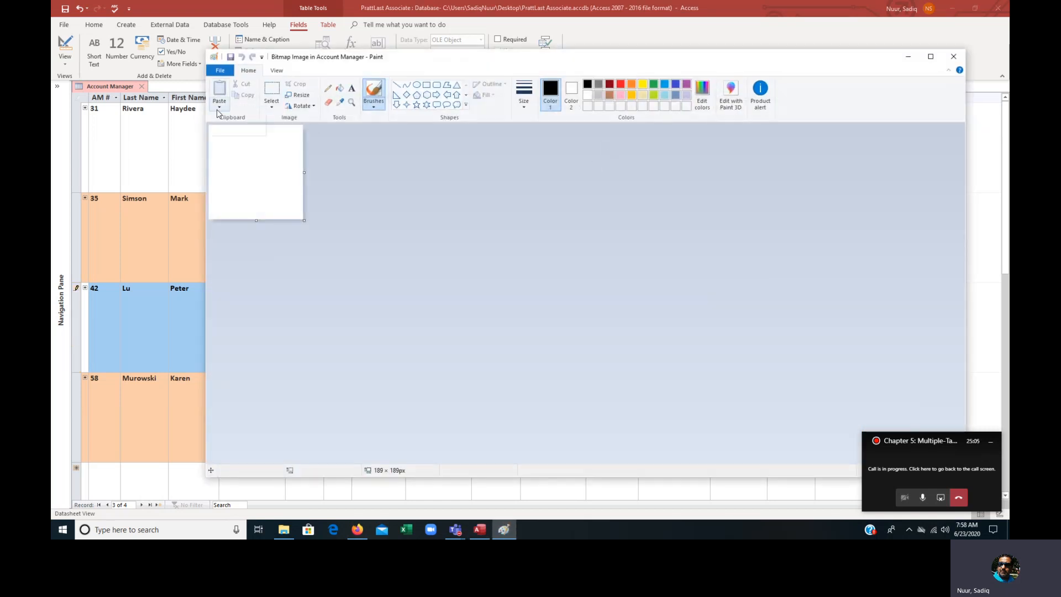
- Paste the third account manager's photo from the Module 5 folder into the bitmap and return to the table
click(219, 107)
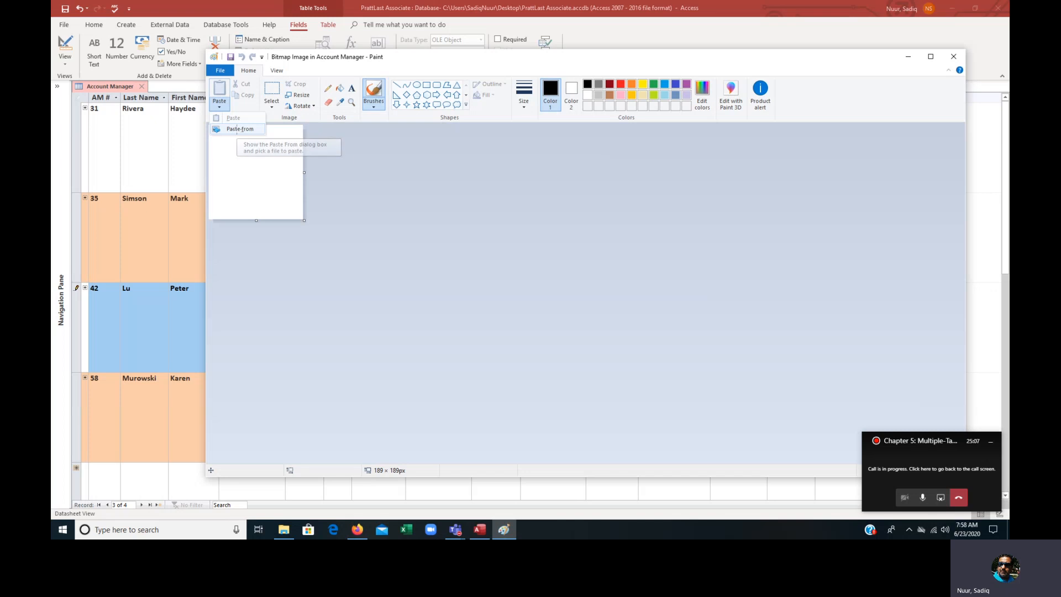
click(237, 130)
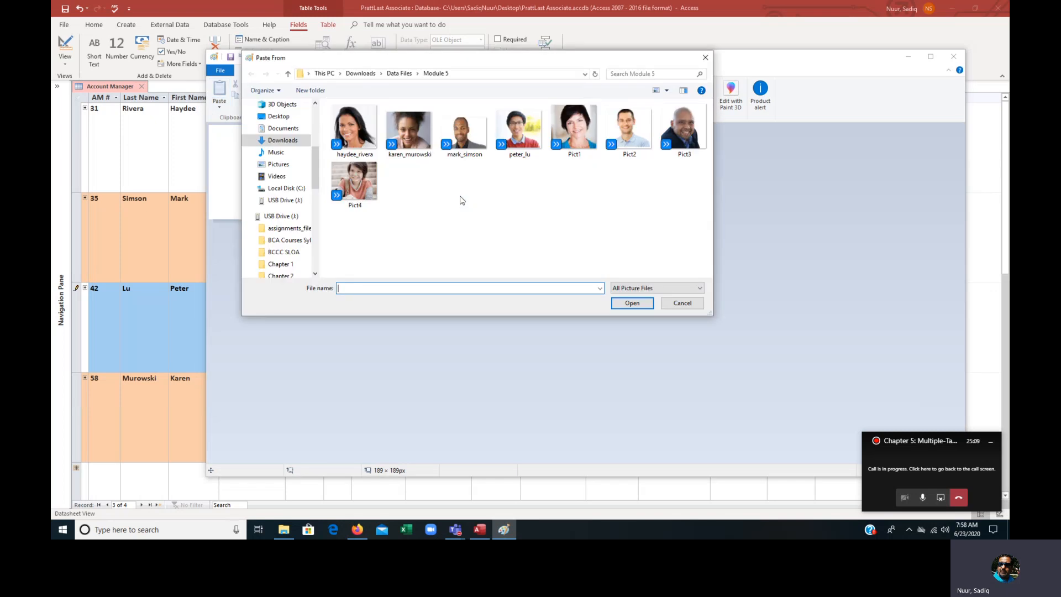
click(526, 129)
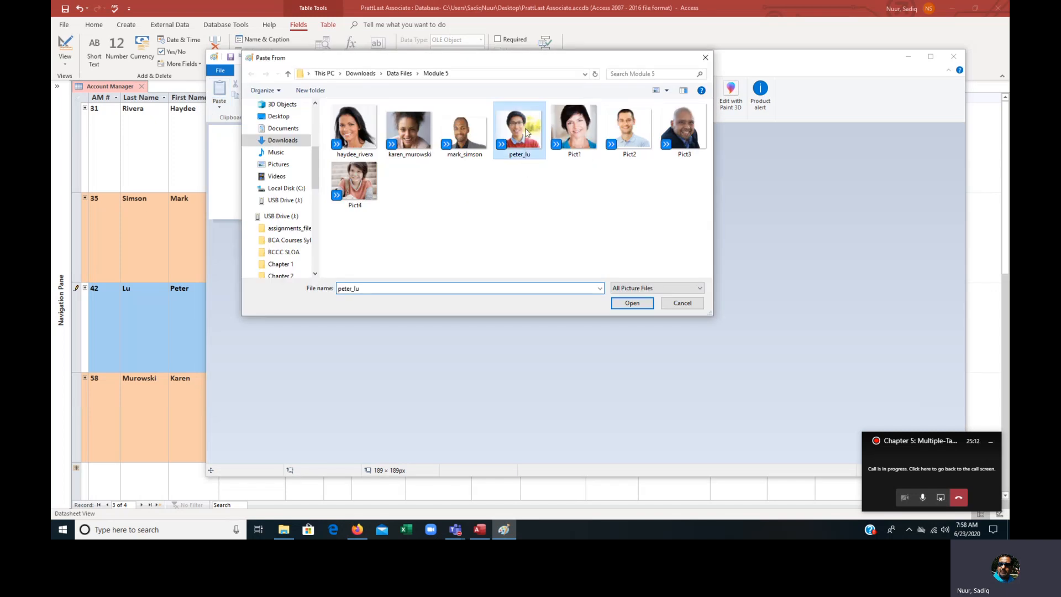
click(633, 303)
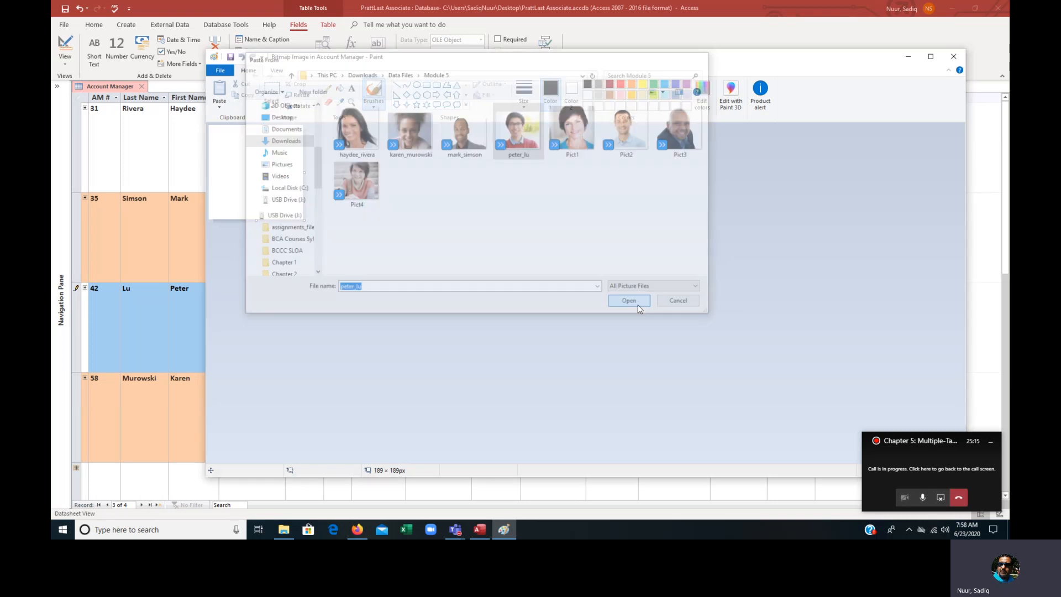
click(220, 71)
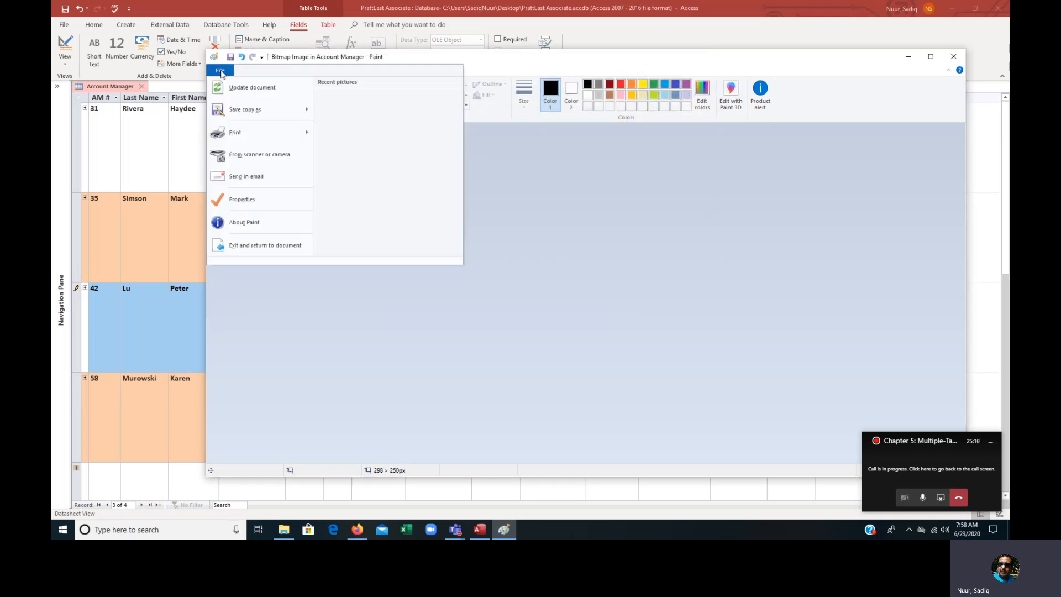
click(254, 247)
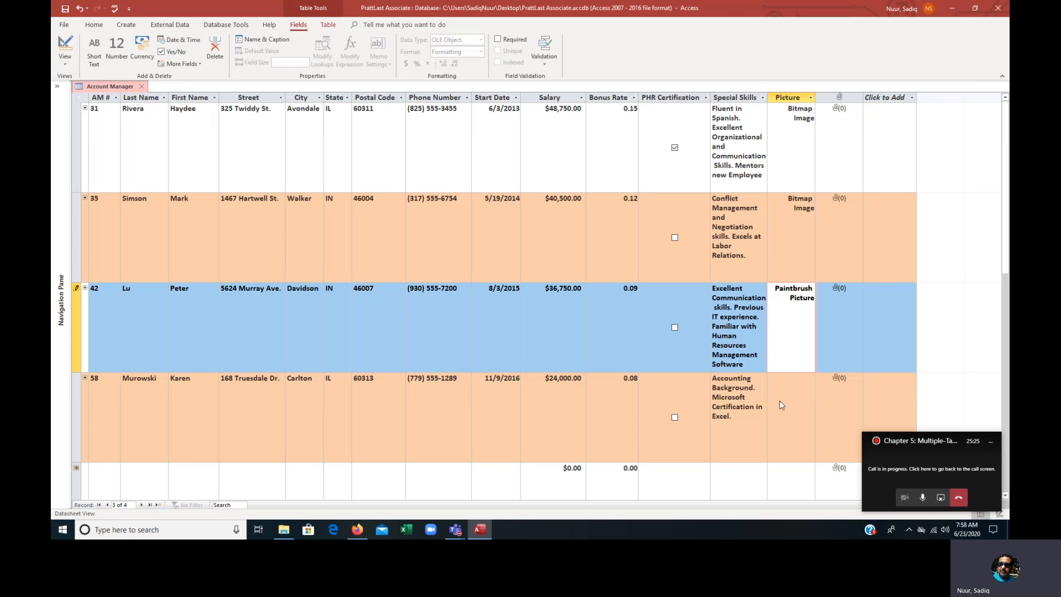
- Insert a new Bitmap Image object into the fourth record's Picture field
click(782, 403)
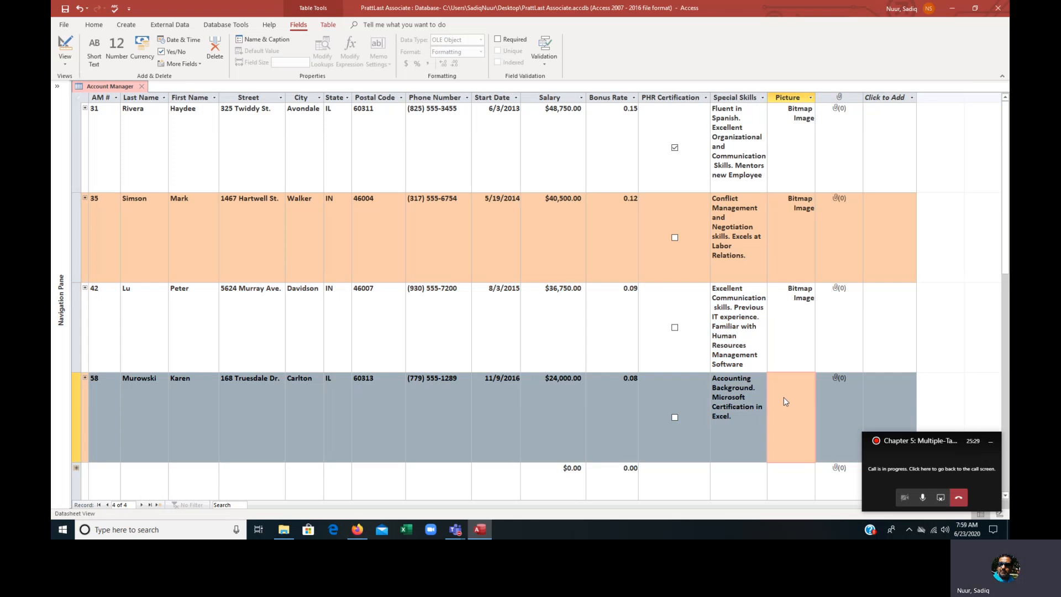
right_click(786, 401)
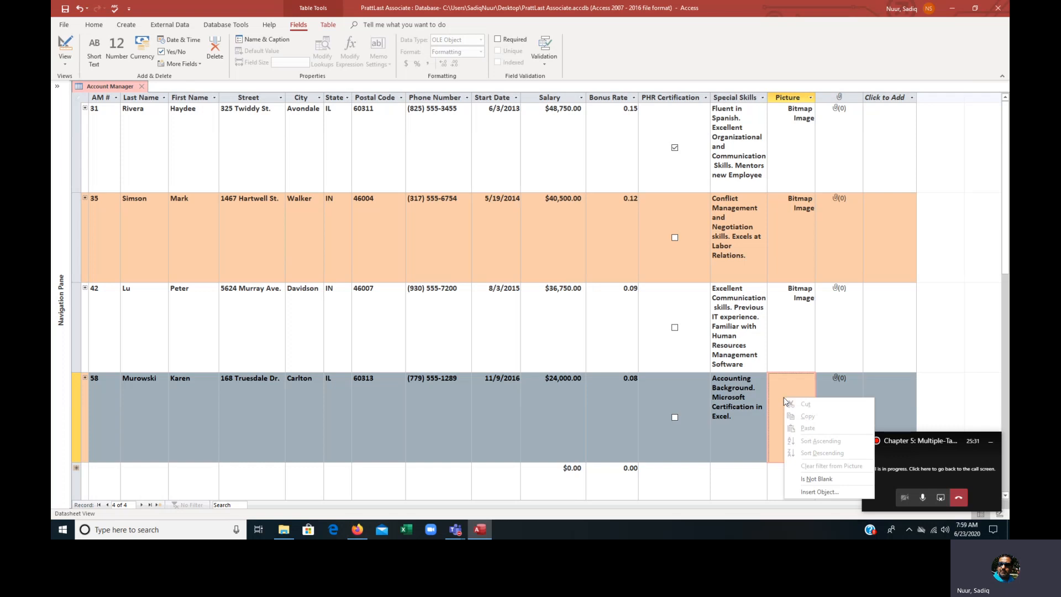
click(805, 492)
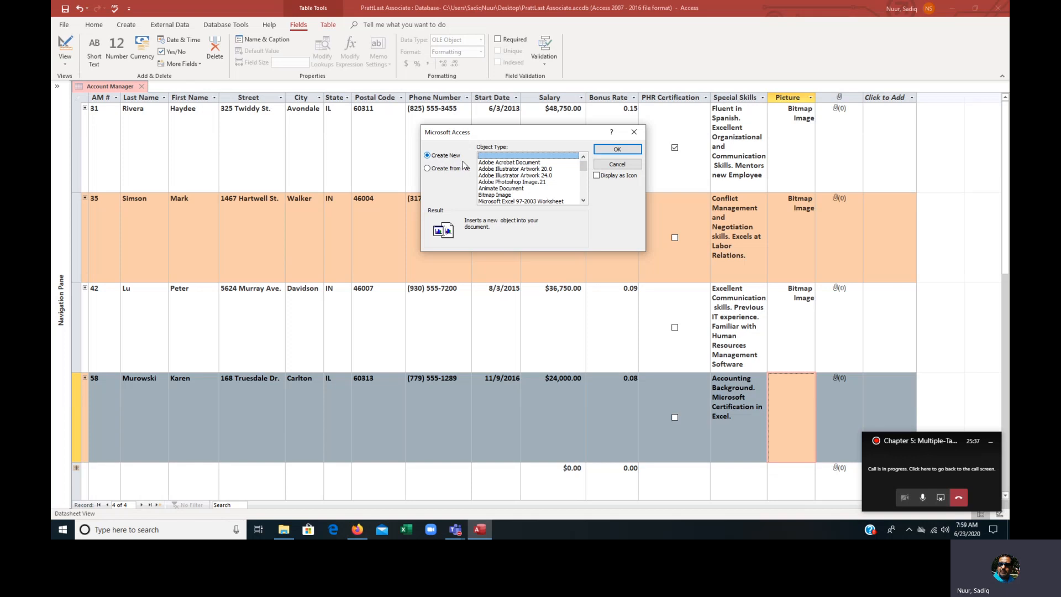
click(491, 195)
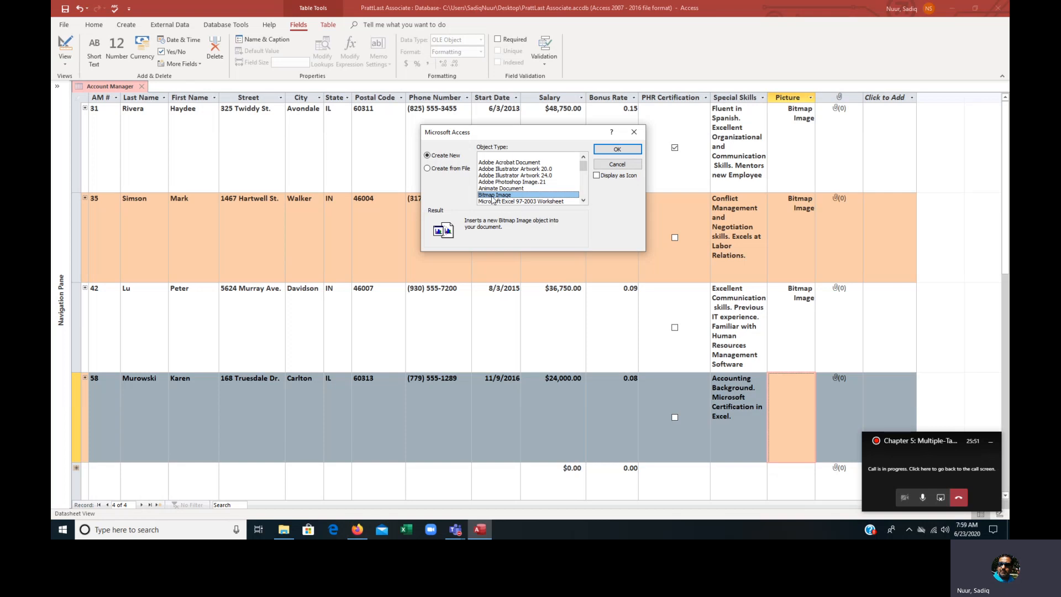
click(616, 149)
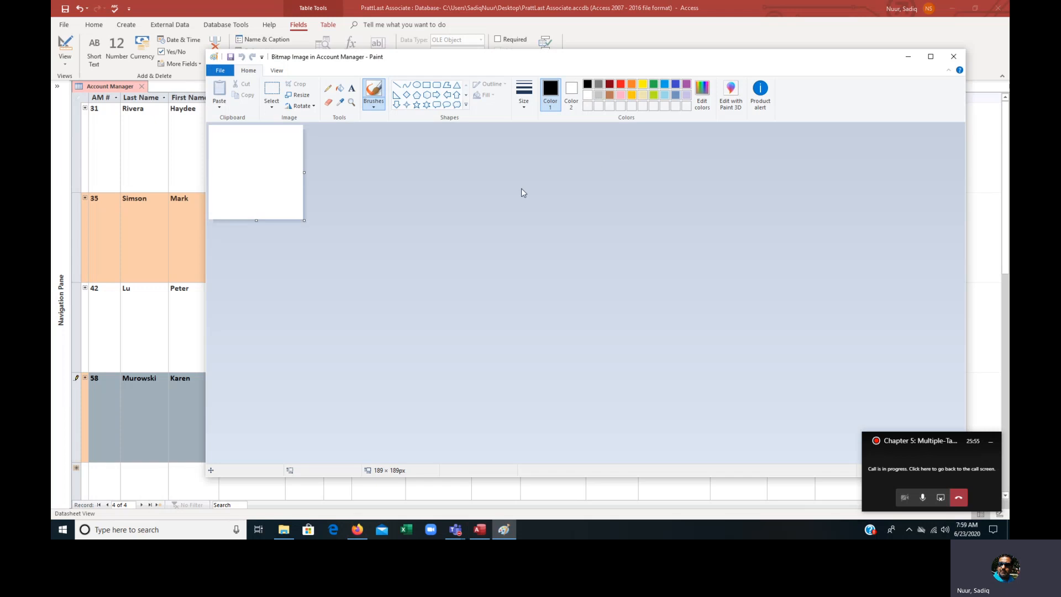
- Paste the fourth account manager's photo from the Module 5 folder into the bitmap and return to the table
click(220, 110)
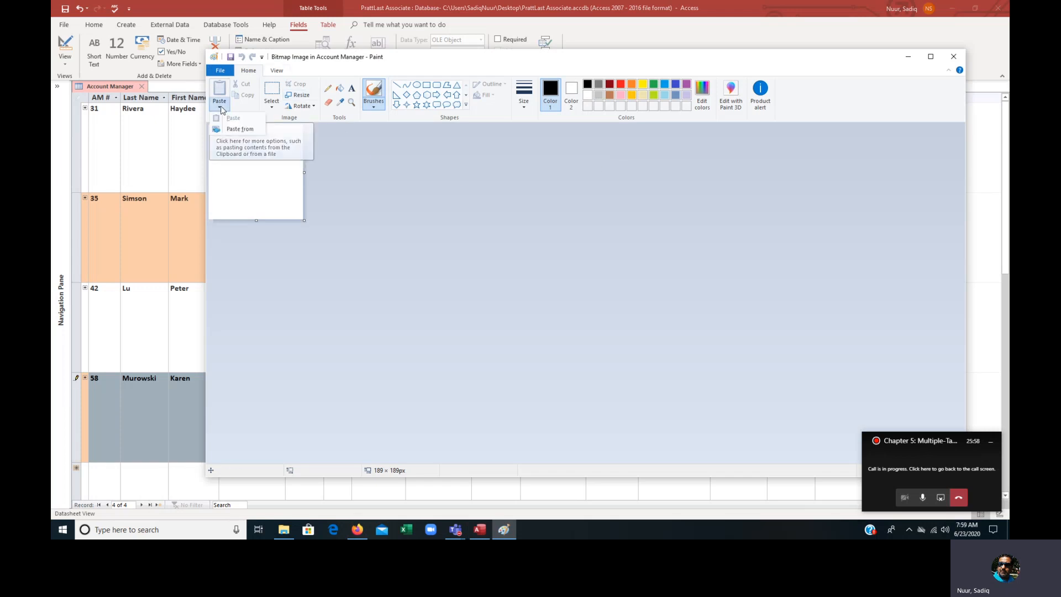
click(231, 133)
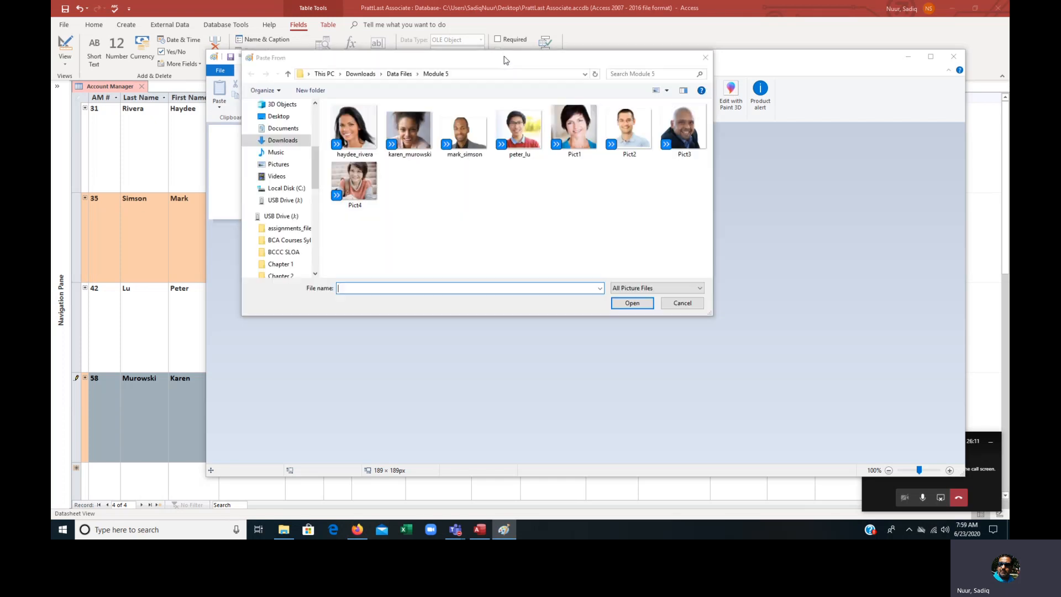
click(409, 136)
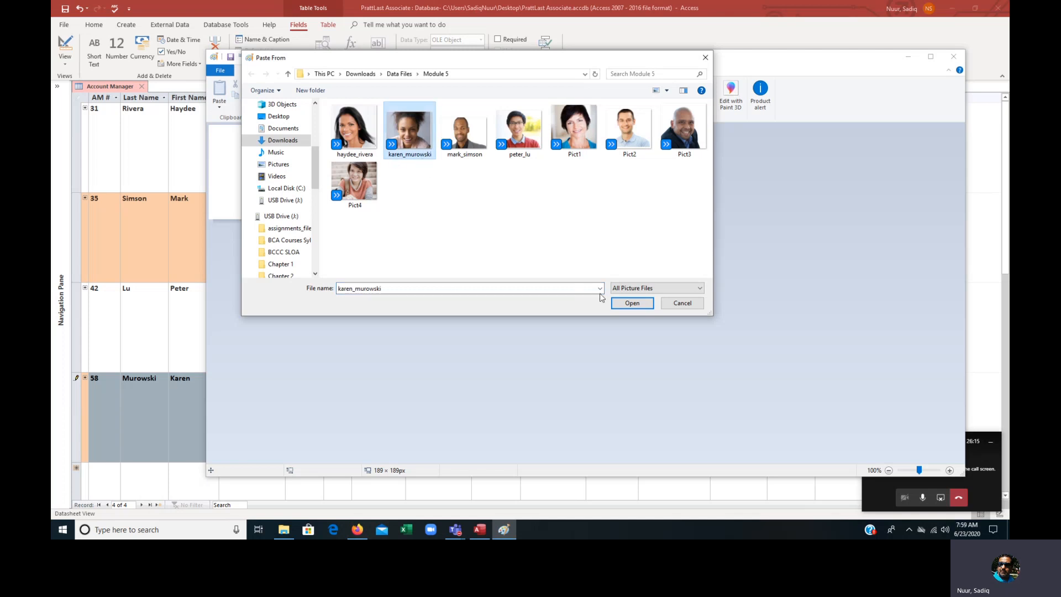
click(632, 303)
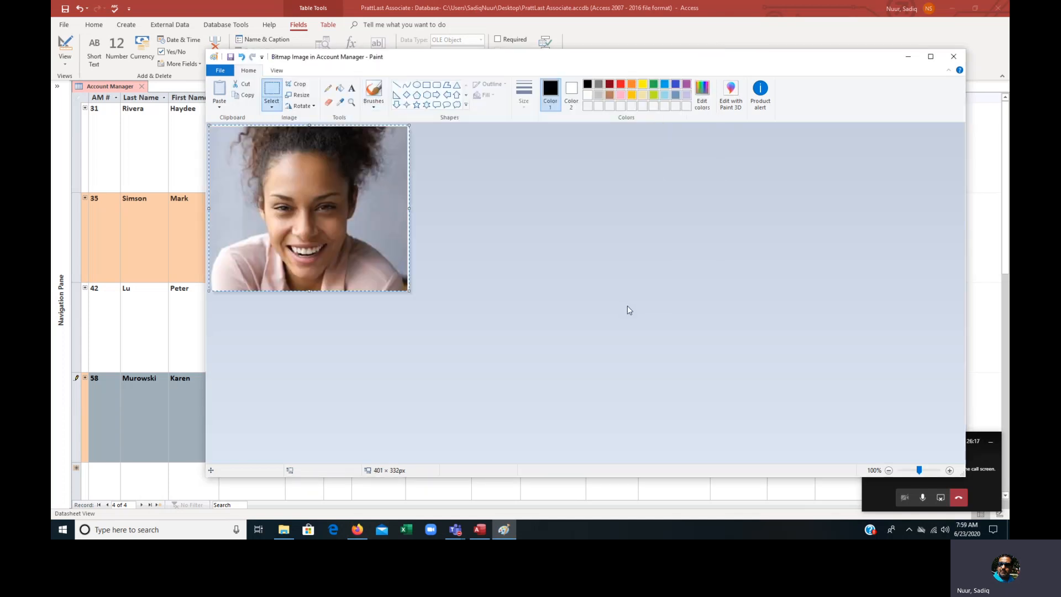
click(220, 71)
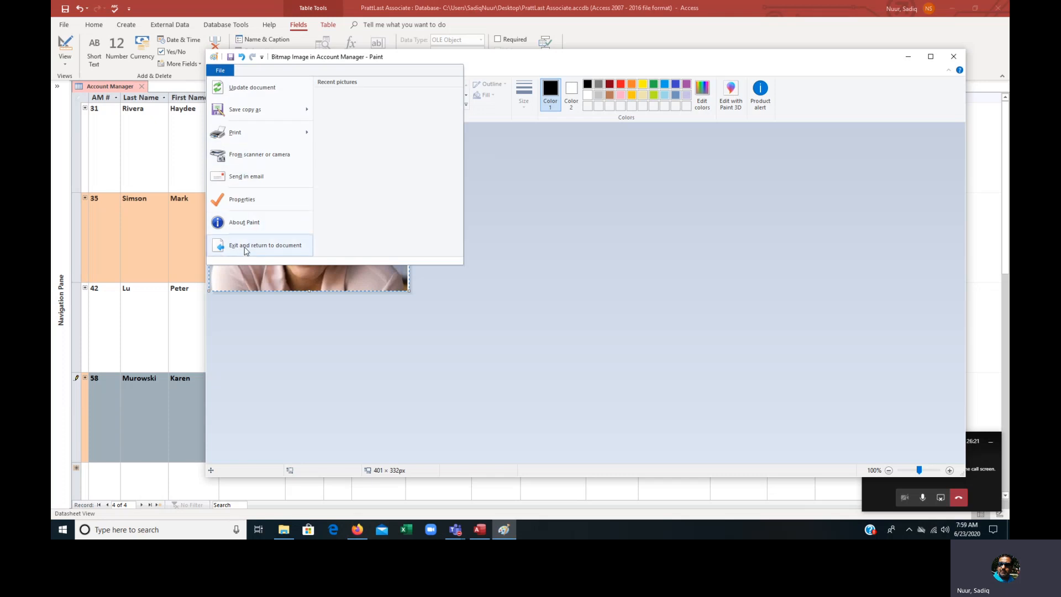
click(248, 247)
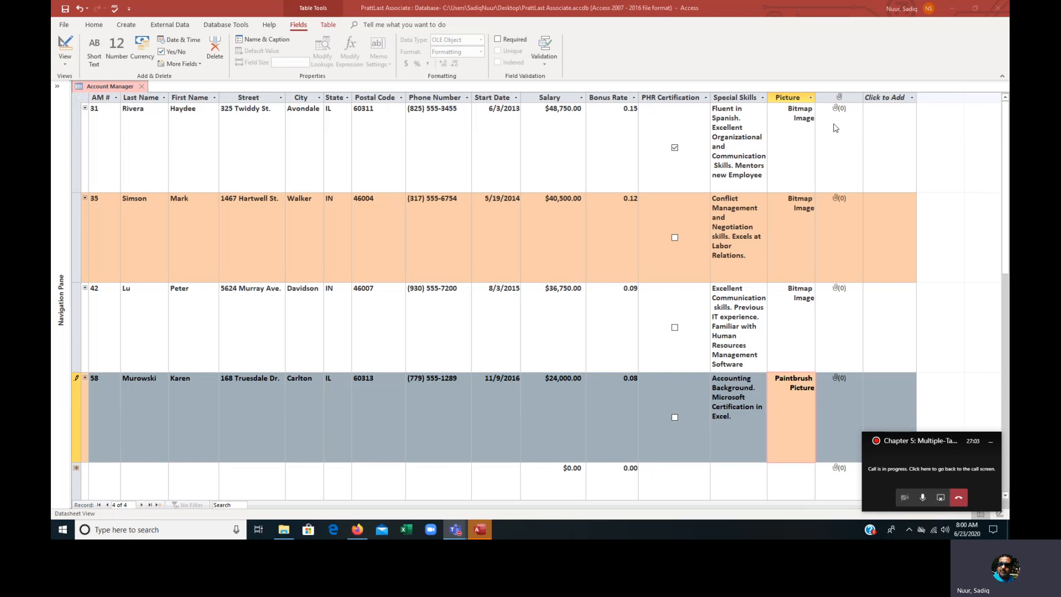
- Add the first account manager's Accounts Word document from Downloads > Data Files > Module 5 to the first record's attachment field
right_click(835, 127)
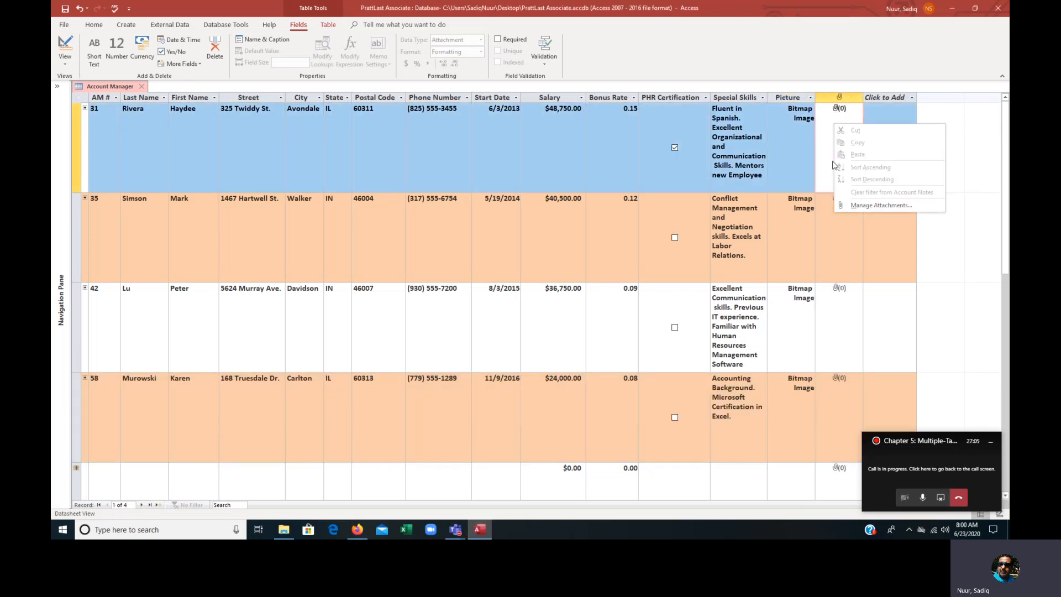
click(874, 206)
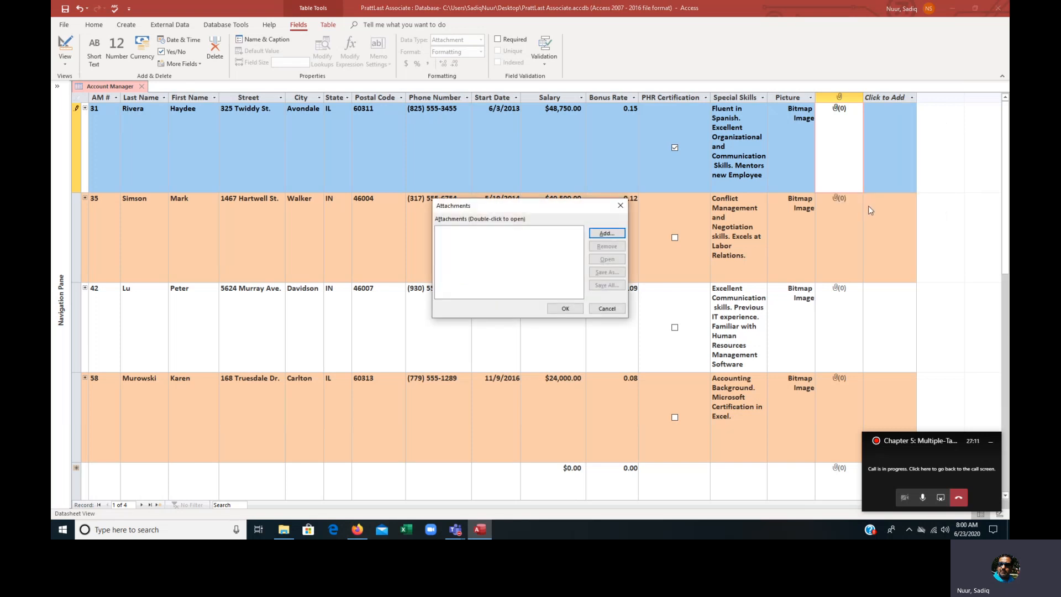
drag(509, 205, 500, 113)
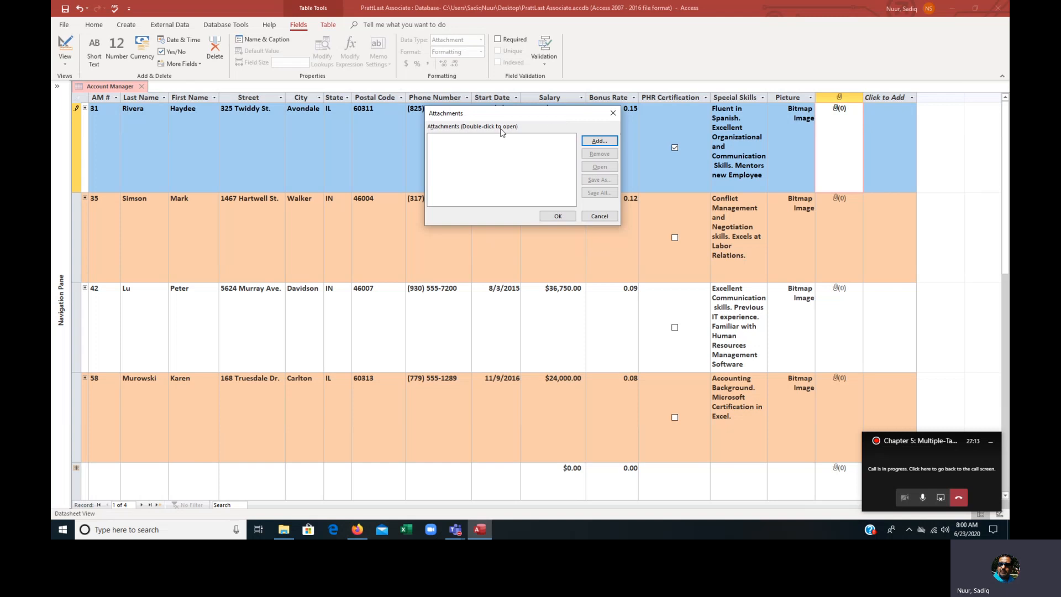
click(598, 141)
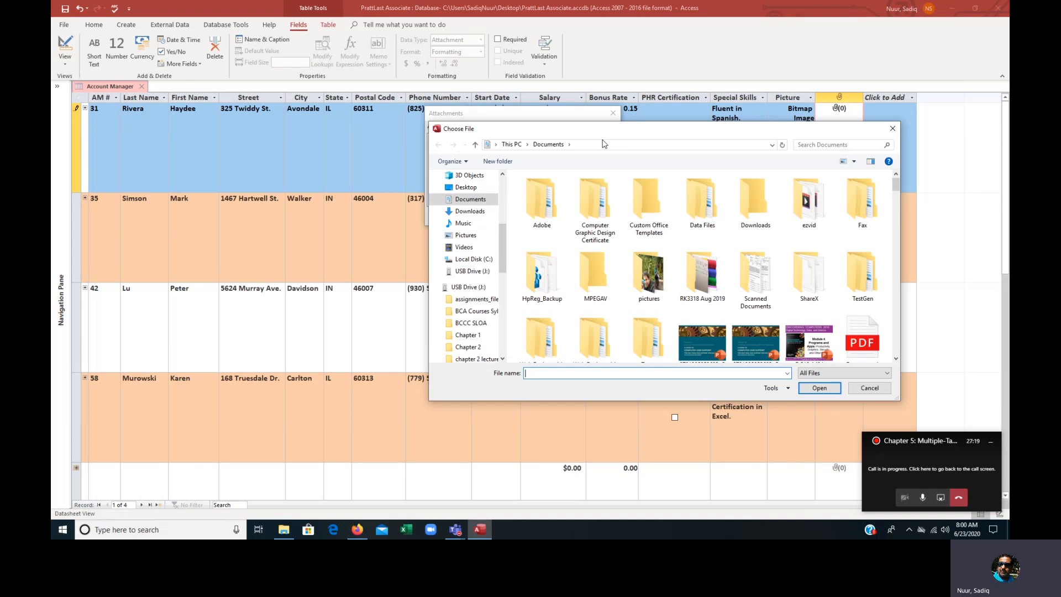
click(464, 213)
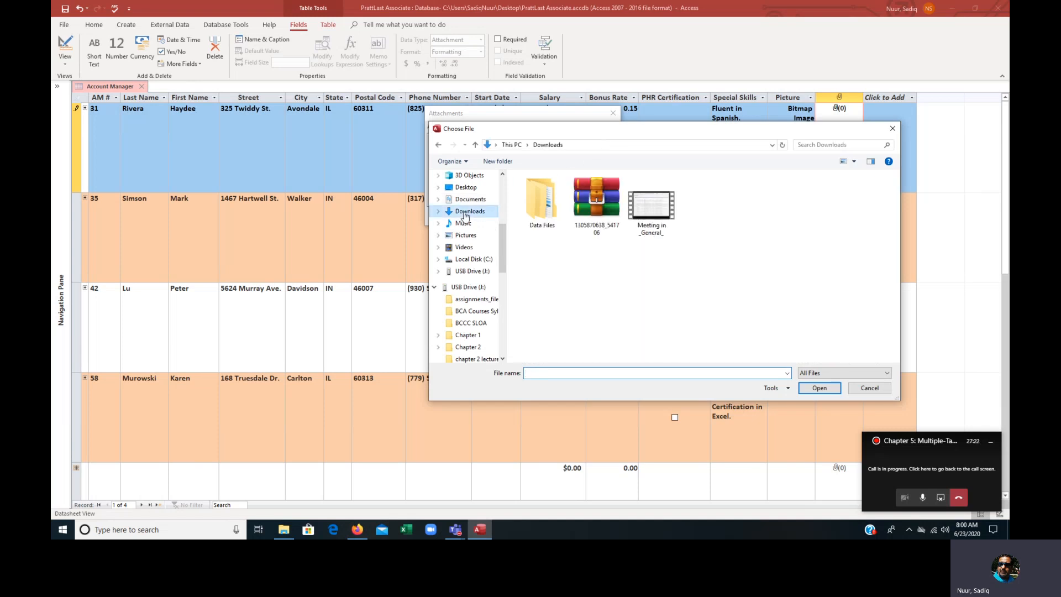
click(551, 203)
double_click(551, 203)
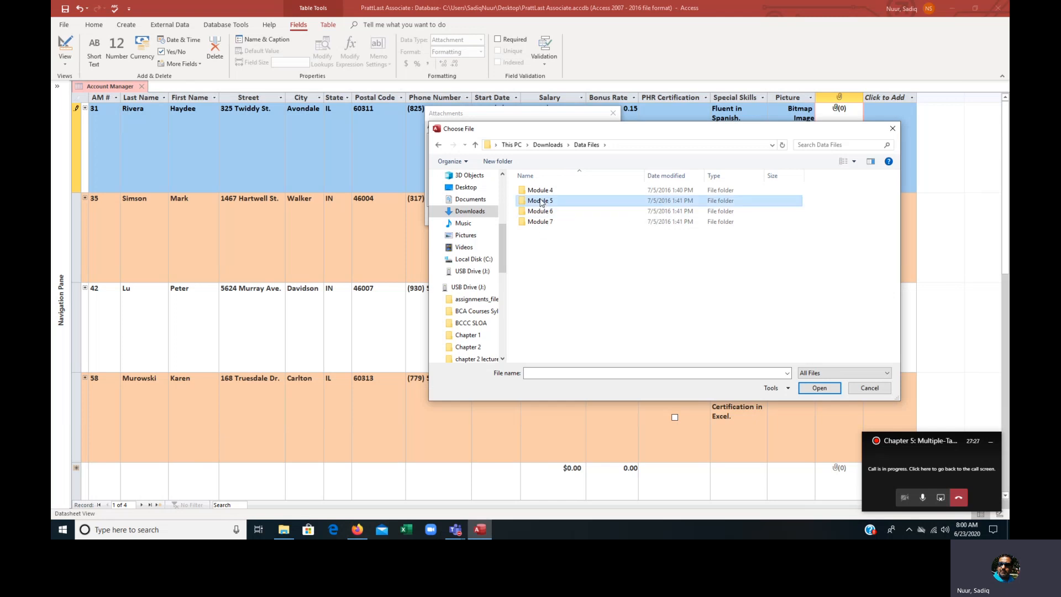
double_click(540, 202)
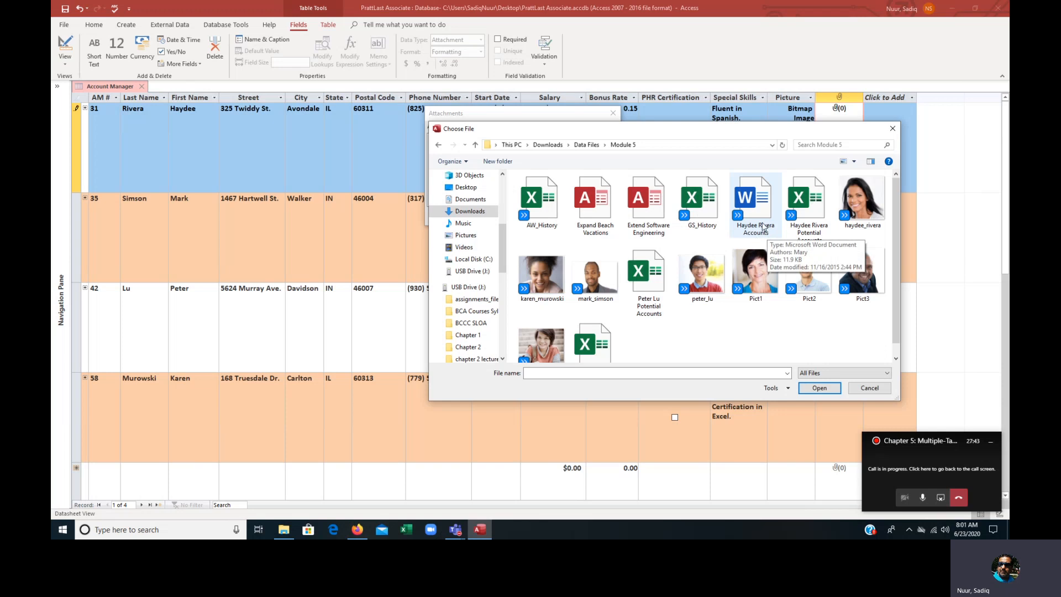
click(753, 208)
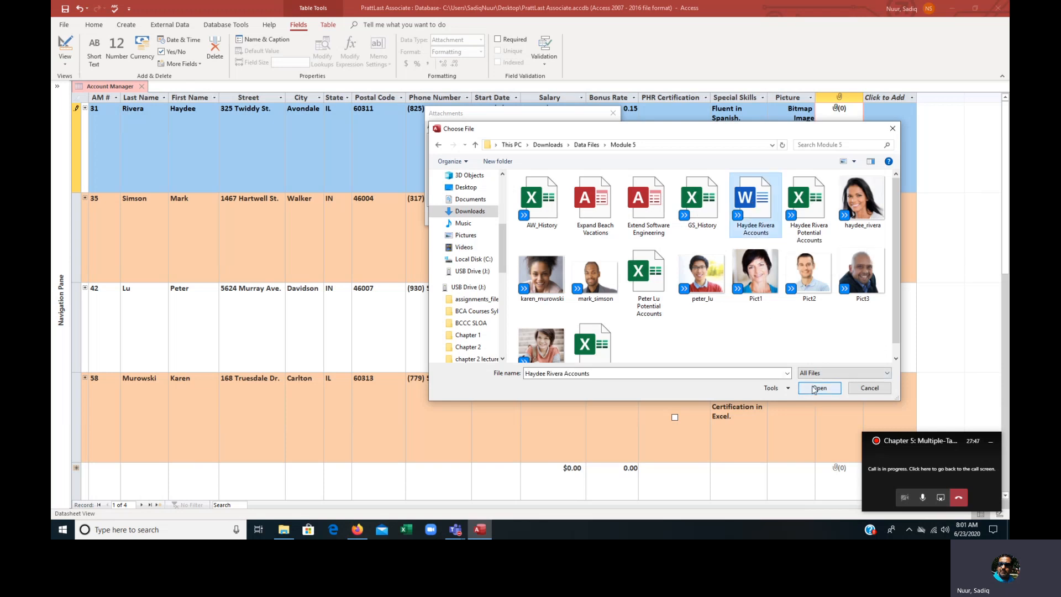
click(817, 389)
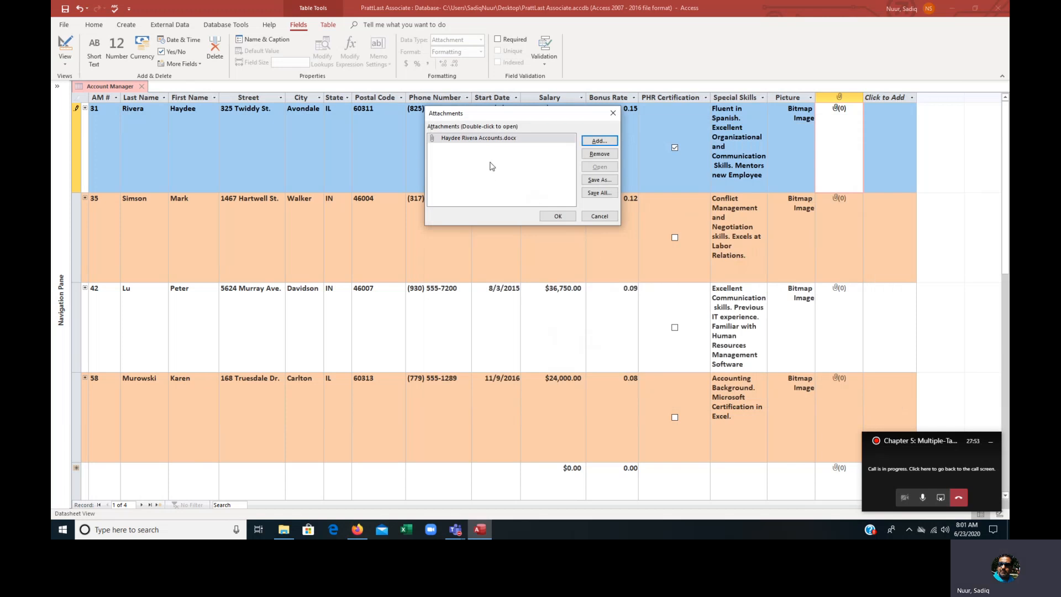
- Add the same manager's Potential Accounts workbook from the Module 5 folder as a second attachment and confirm the record's attachments
click(596, 143)
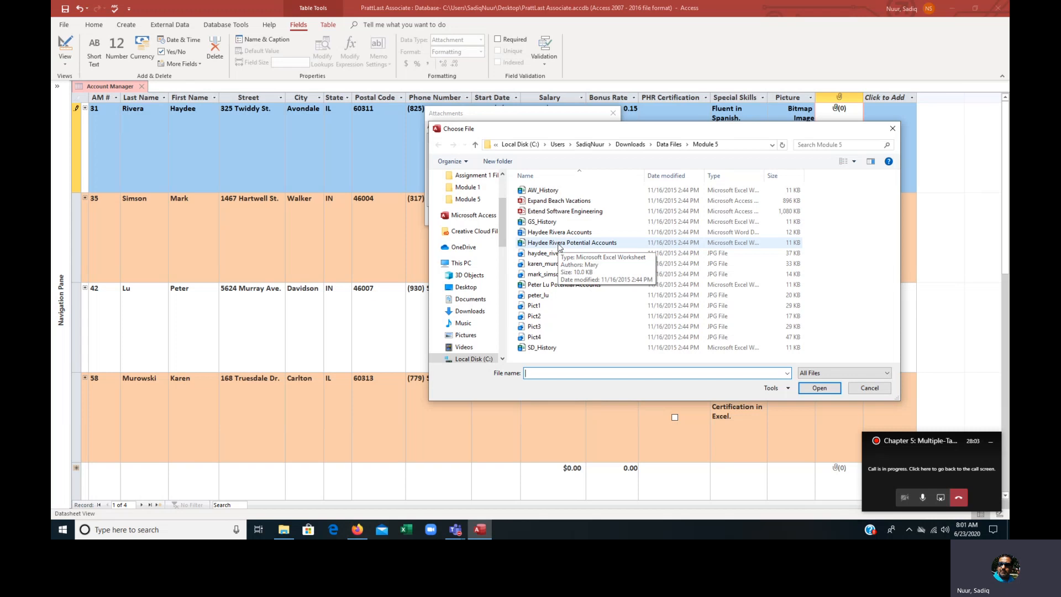
click(855, 161)
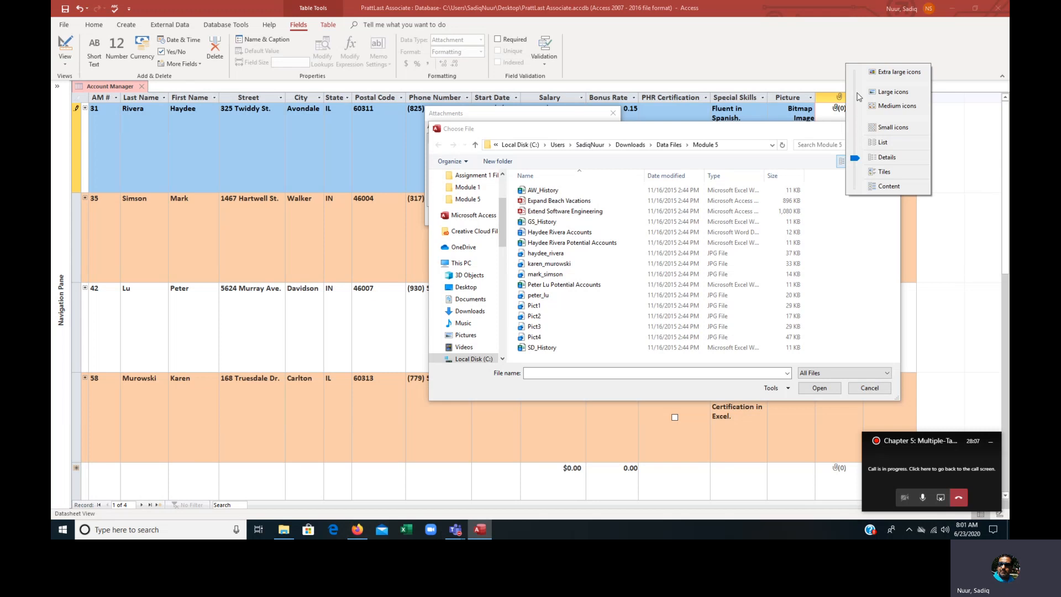
click(855, 109)
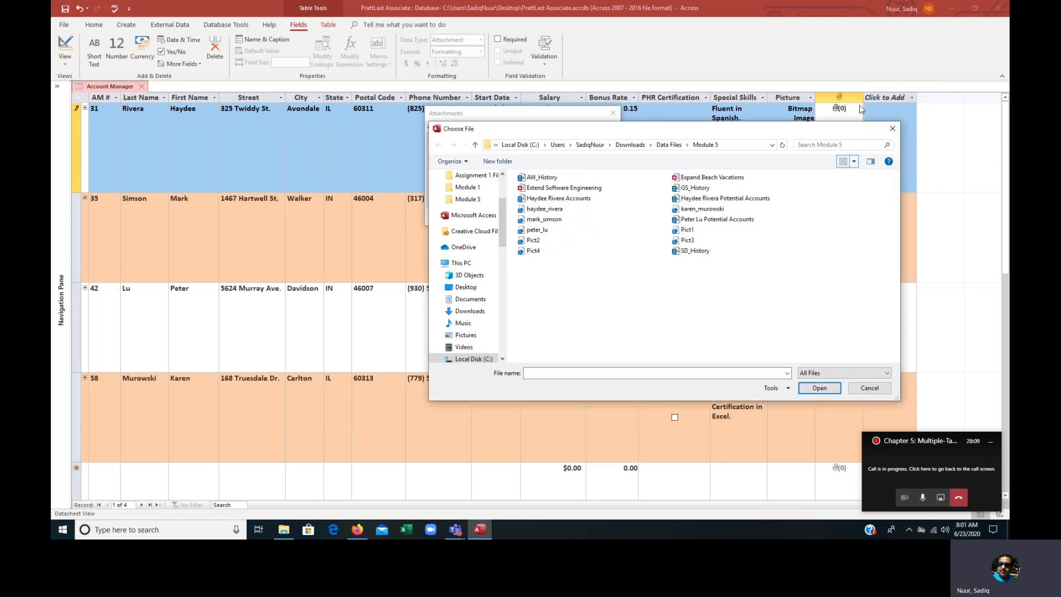
click(855, 160)
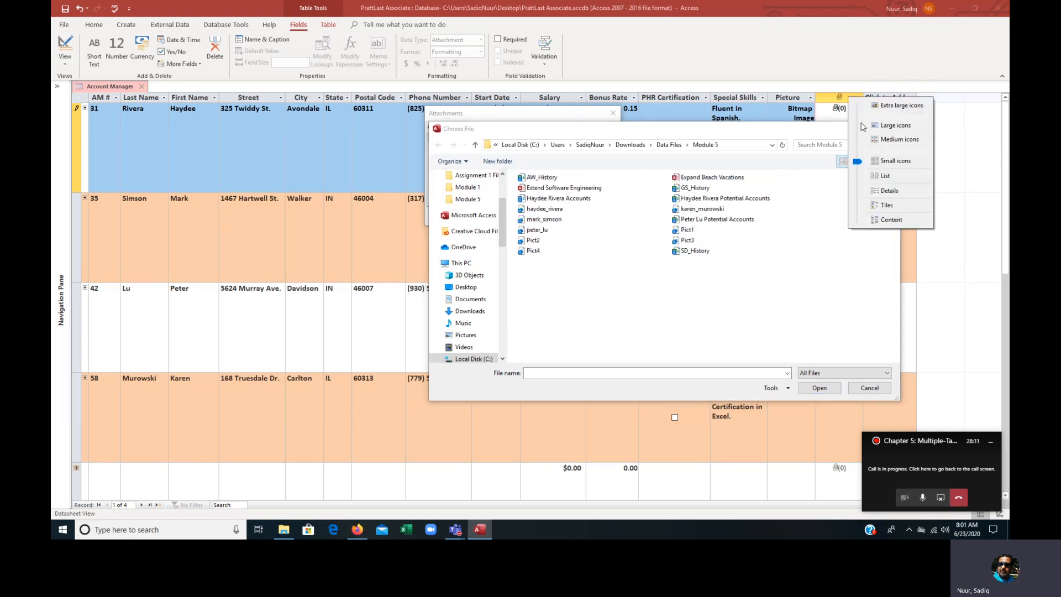
click(857, 127)
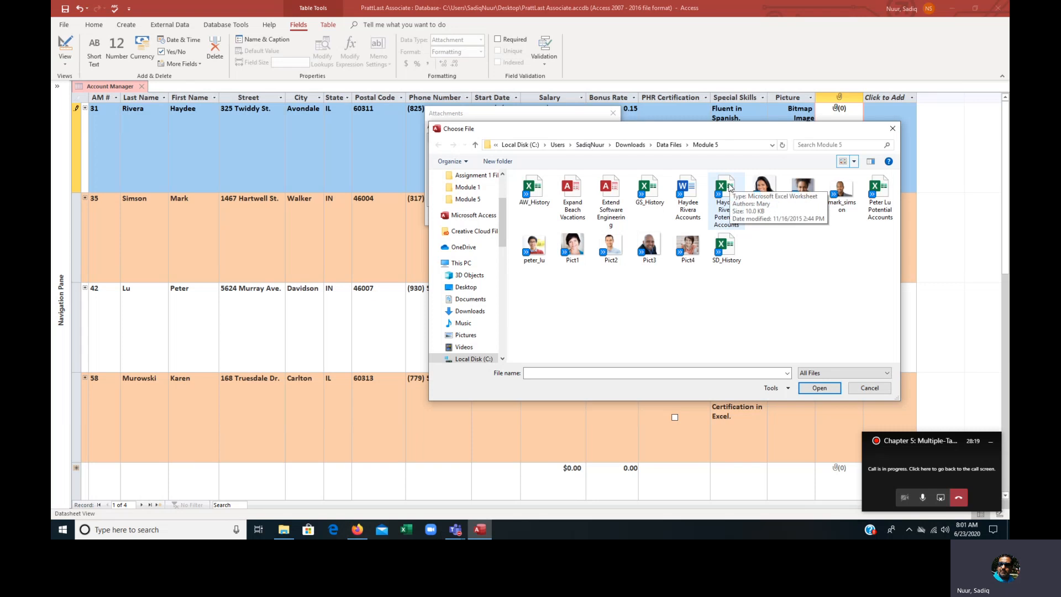
click(730, 188)
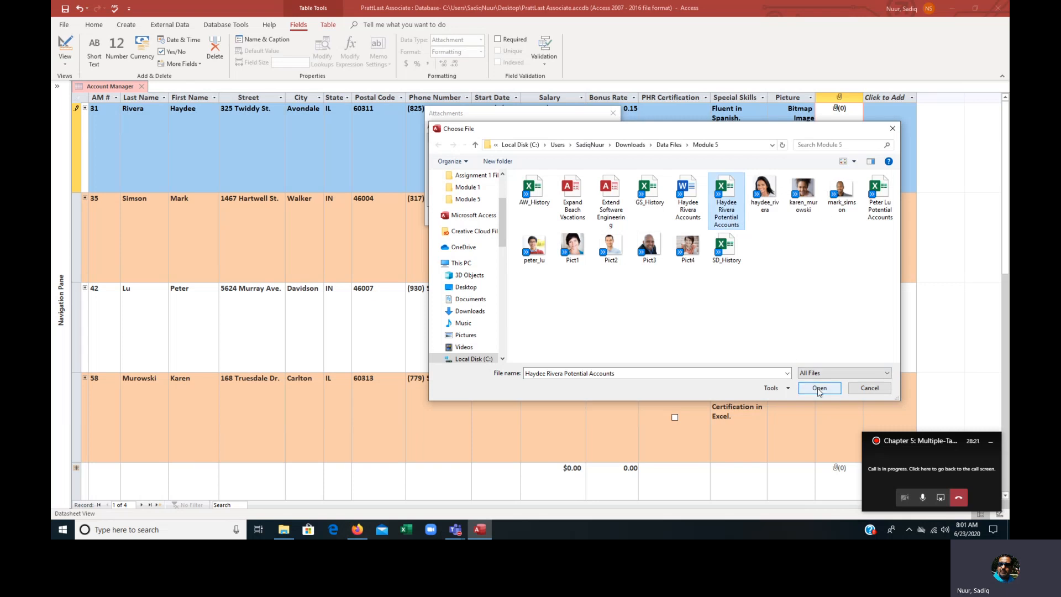
click(819, 389)
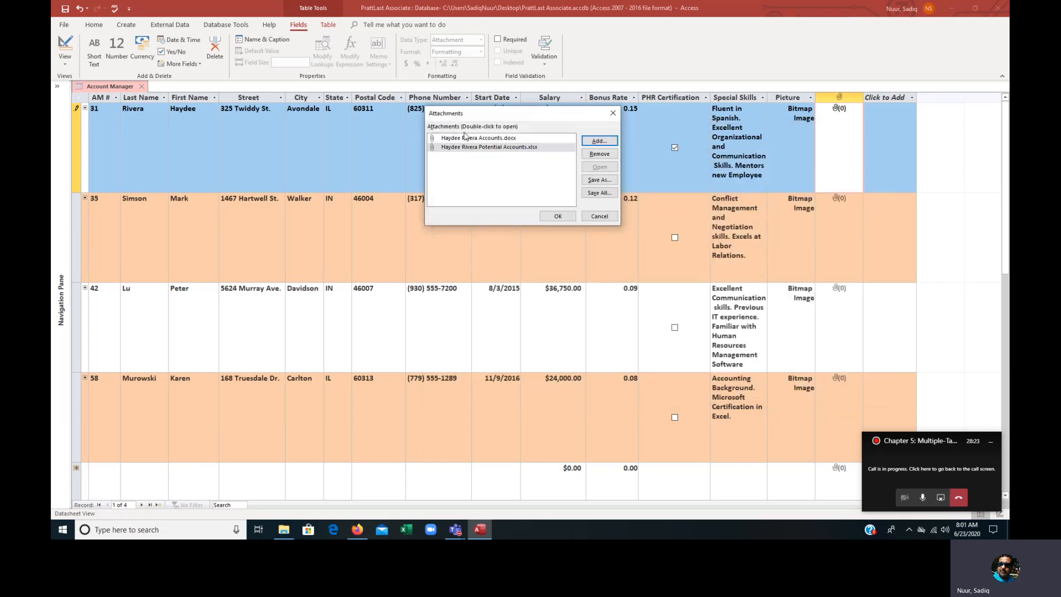
click(558, 216)
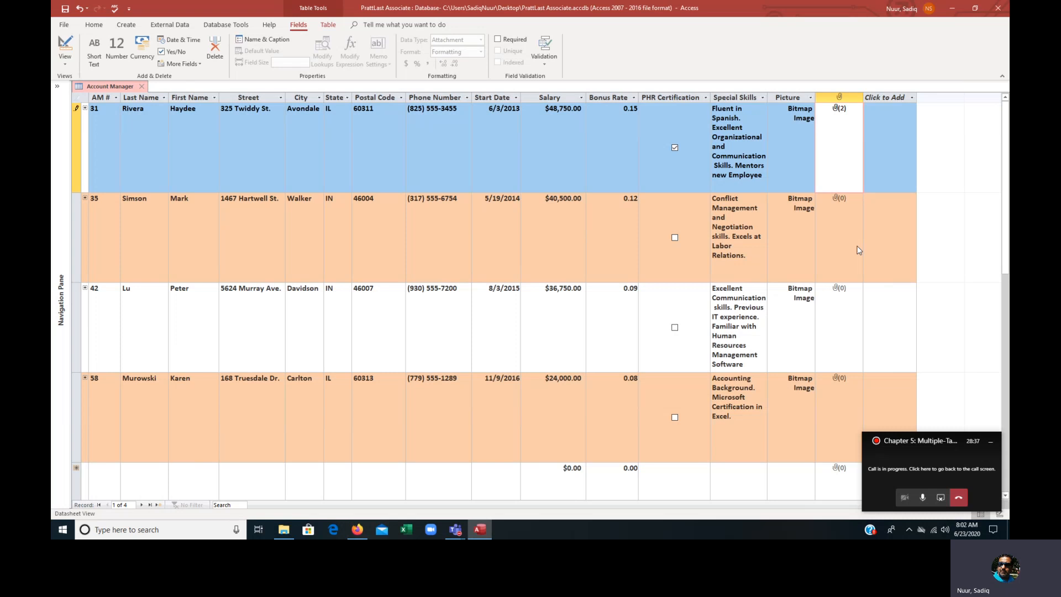
- Attach the third account manager's Potential Accounts workbook from the Module 5 folder to the record for AM # 42
click(851, 335)
right_click(843, 319)
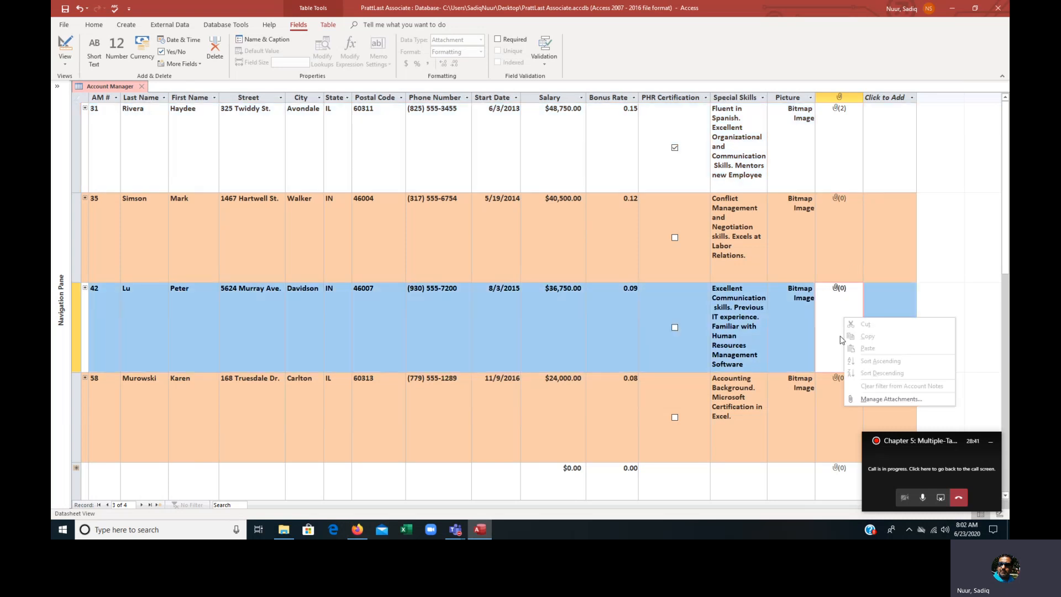
click(879, 399)
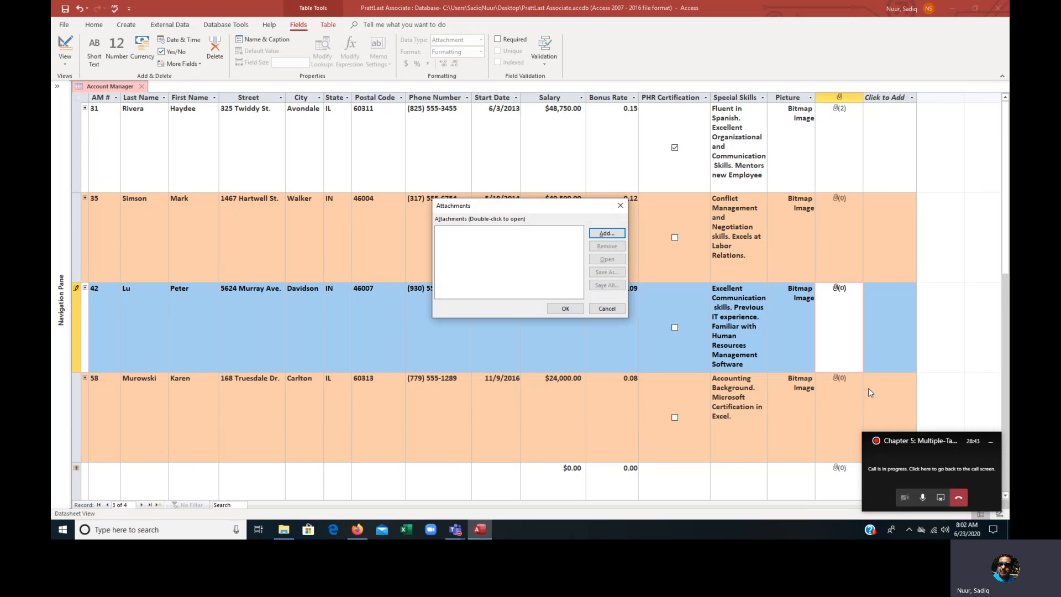
click(607, 234)
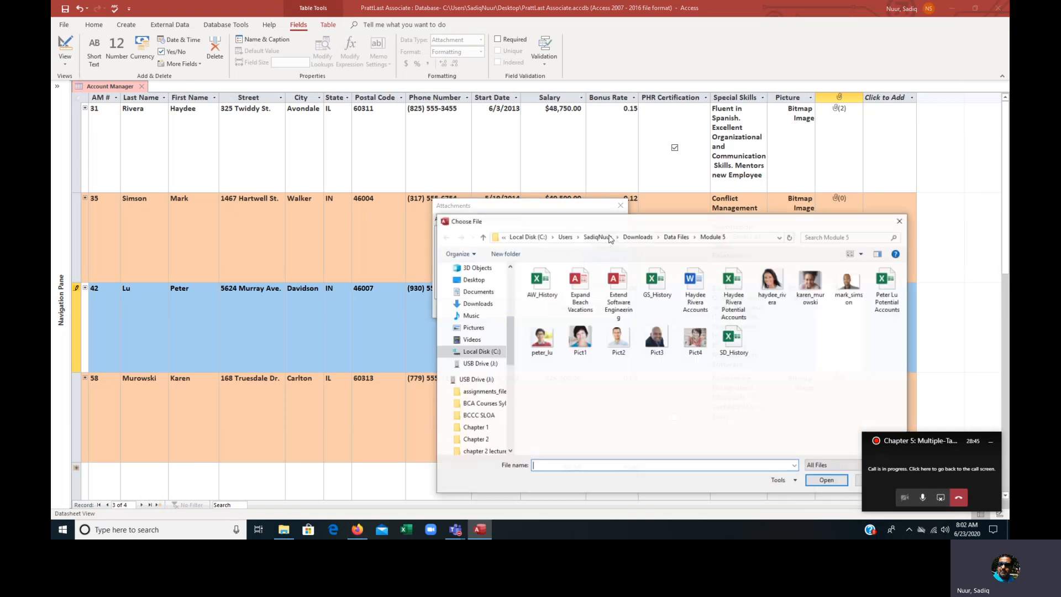
drag(585, 222, 543, 127)
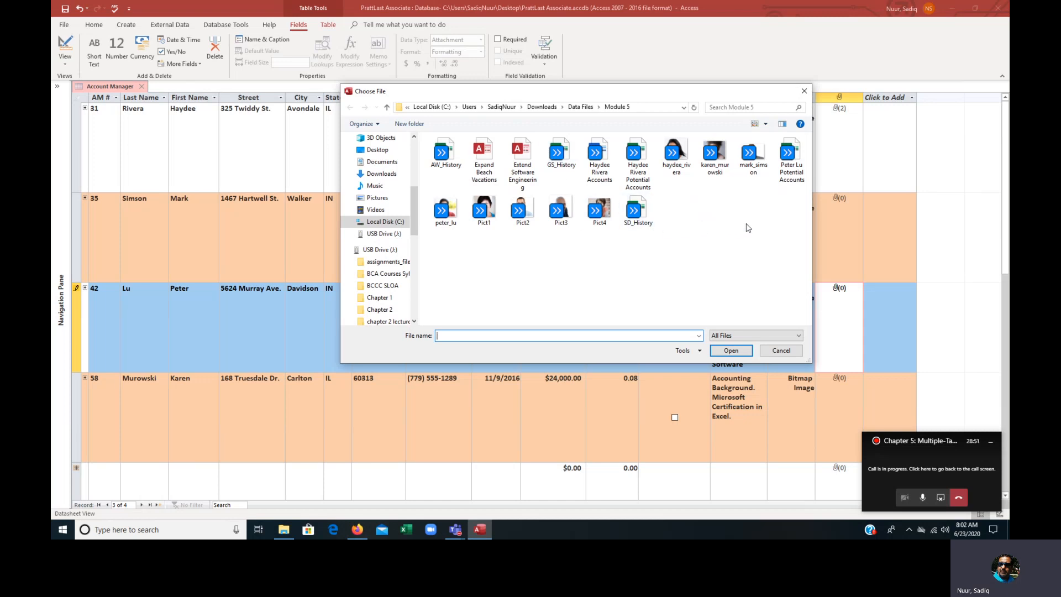
click(789, 175)
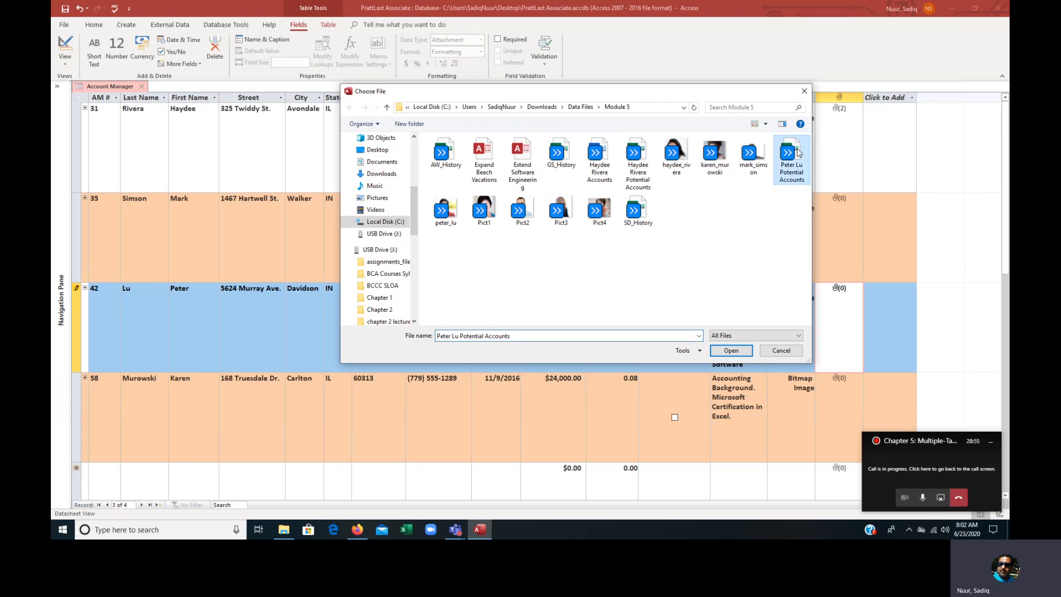
click(730, 351)
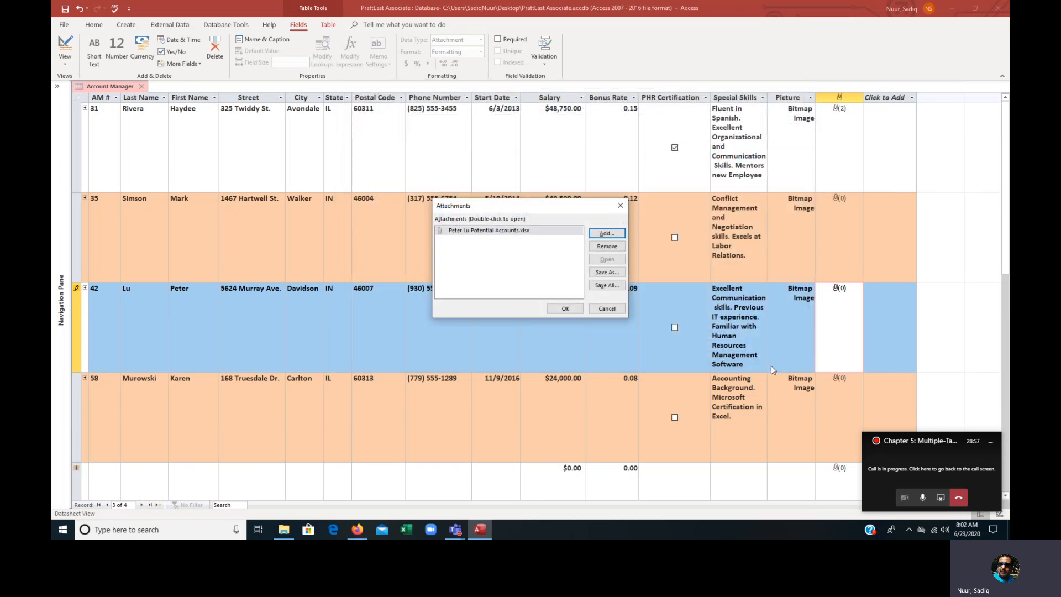
click(562, 308)
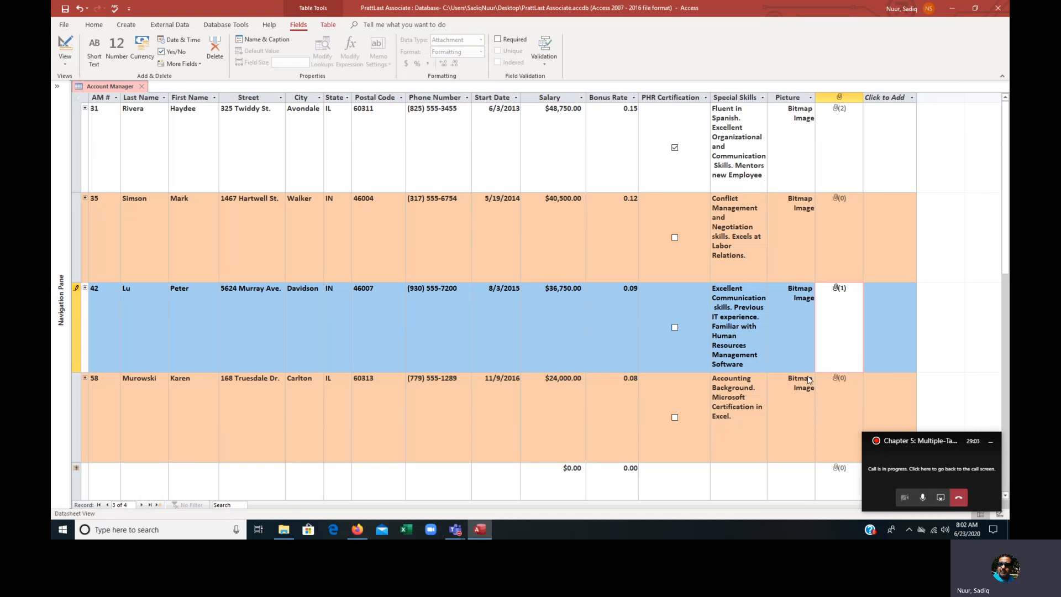
click(840, 412)
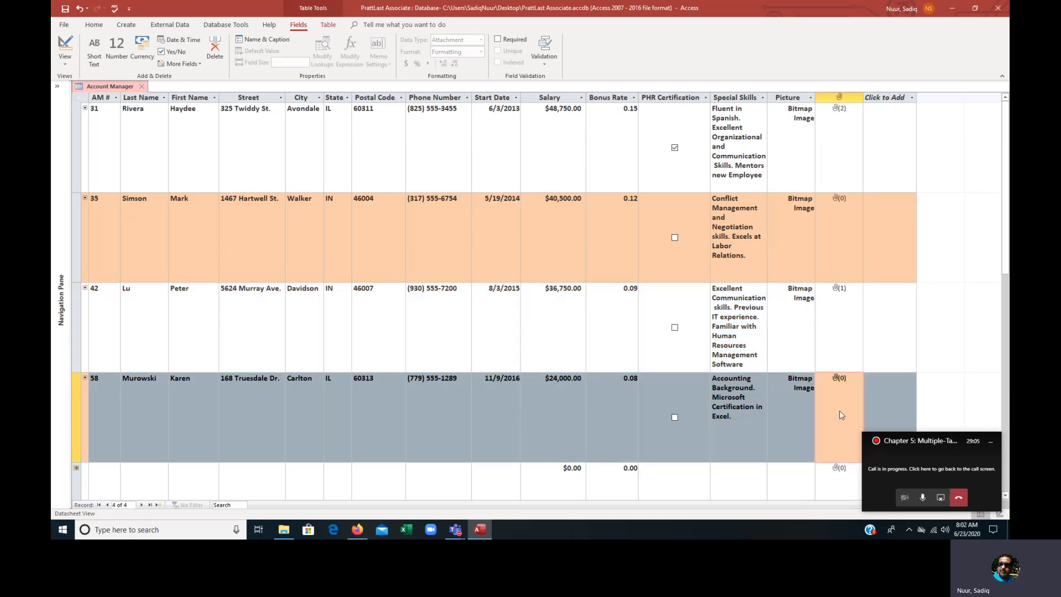
right_click(839, 412)
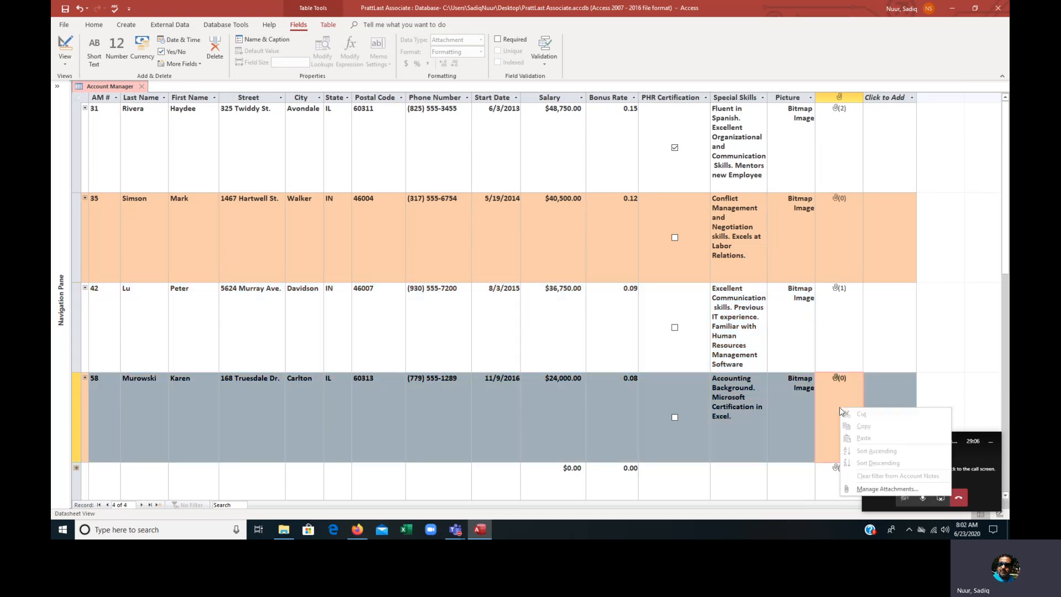
click(863, 490)
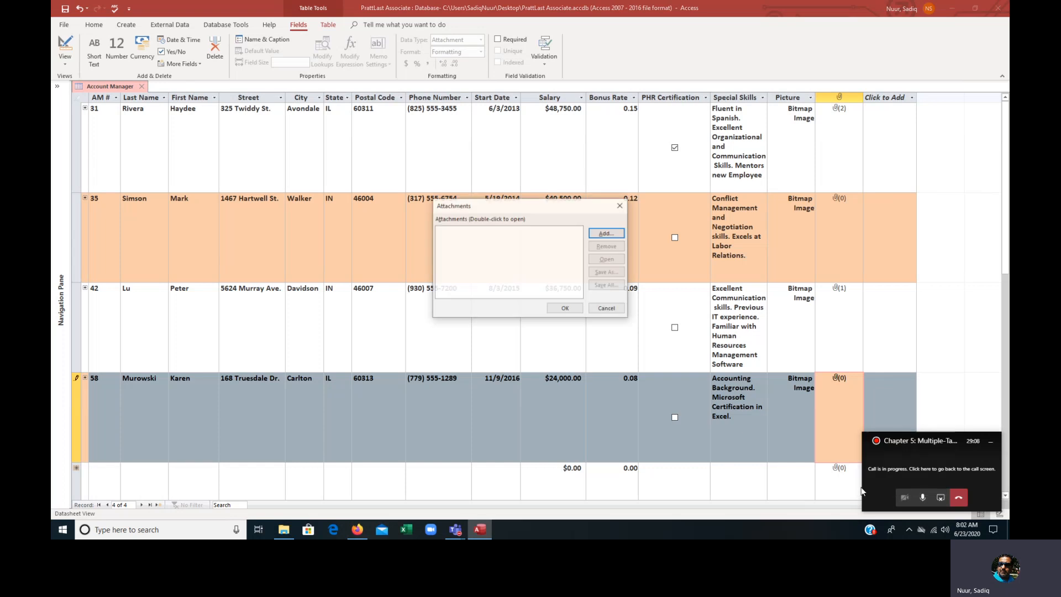
click(606, 234)
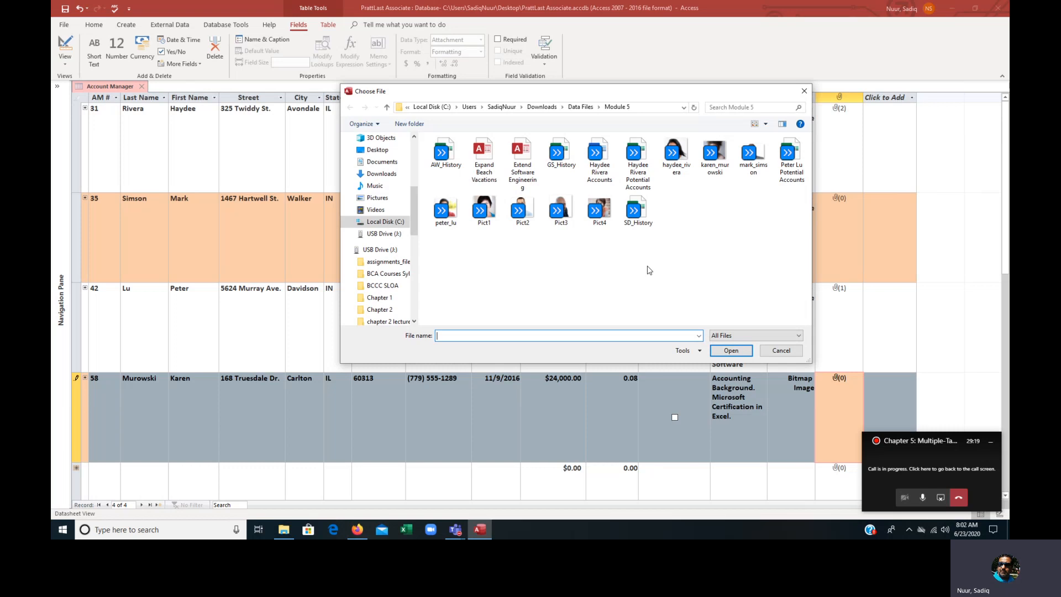
click(454, 167)
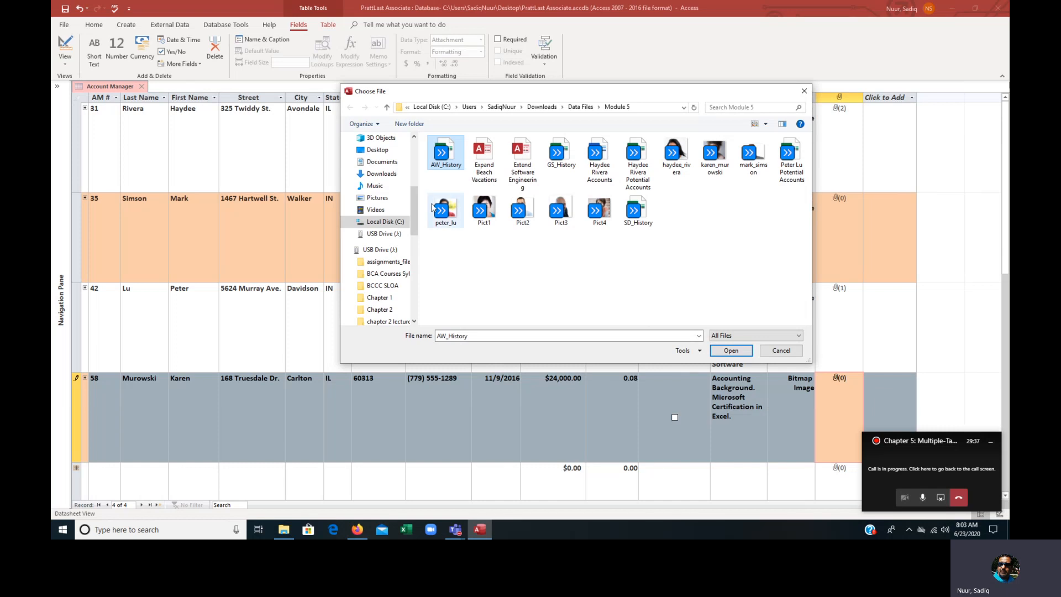
click(789, 353)
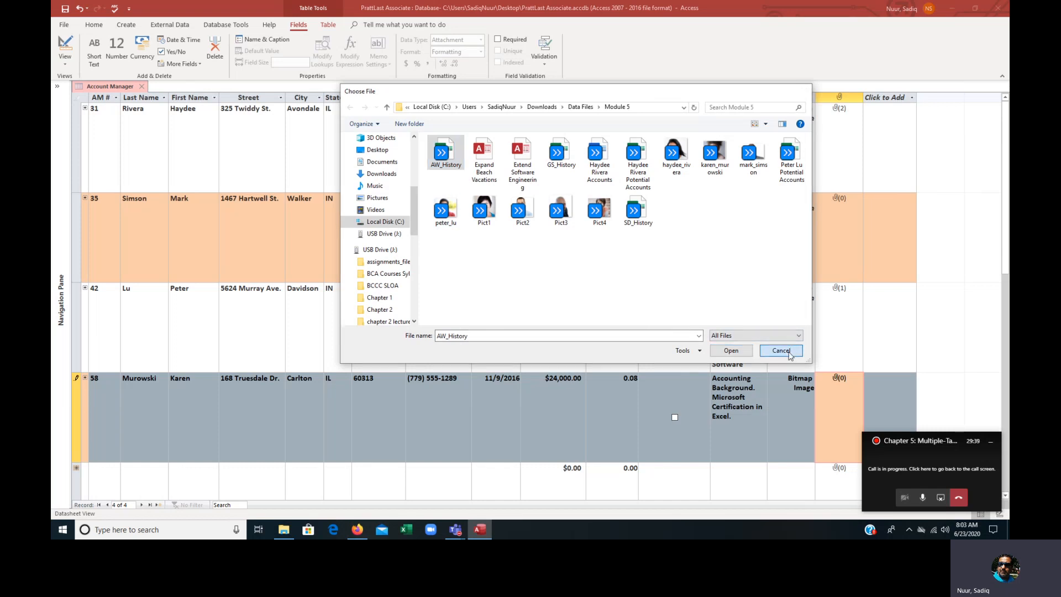
click(614, 309)
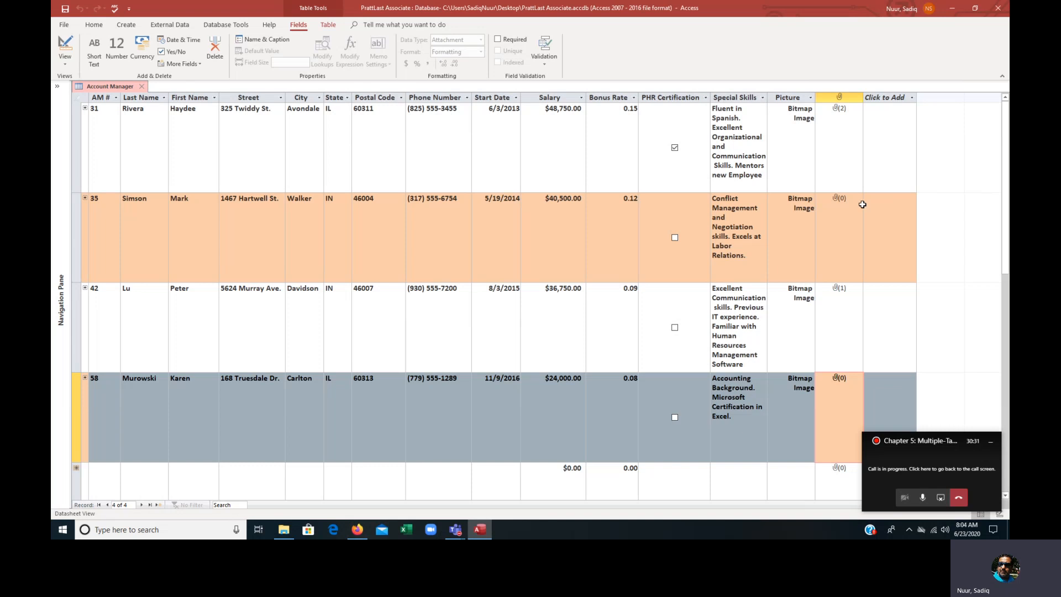
- Save and close the Account Manager table
click(66, 11)
click(143, 88)
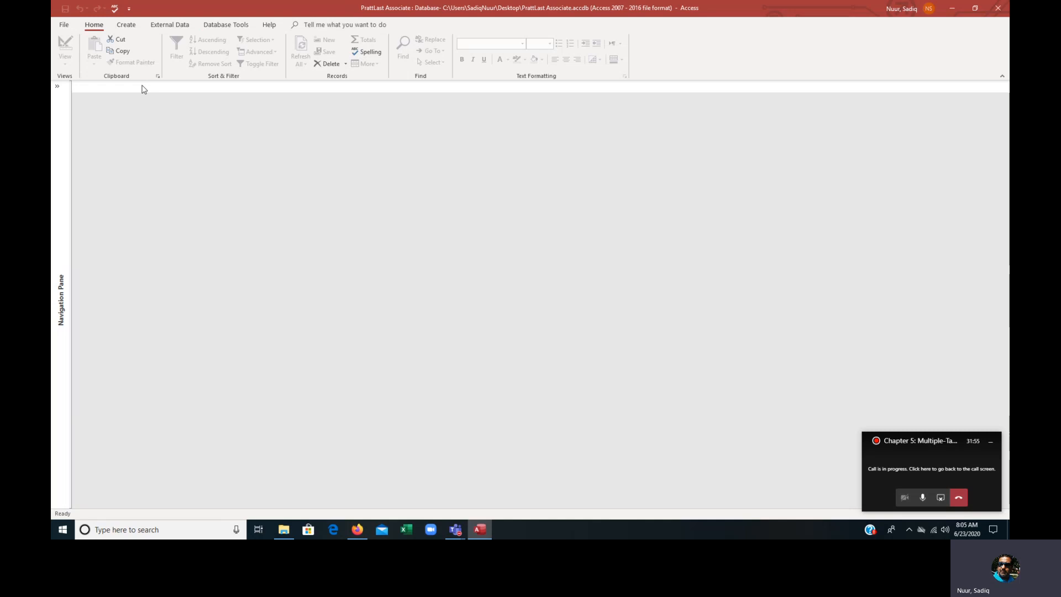
- Create a new blank form in Design View with Form Design
click(128, 25)
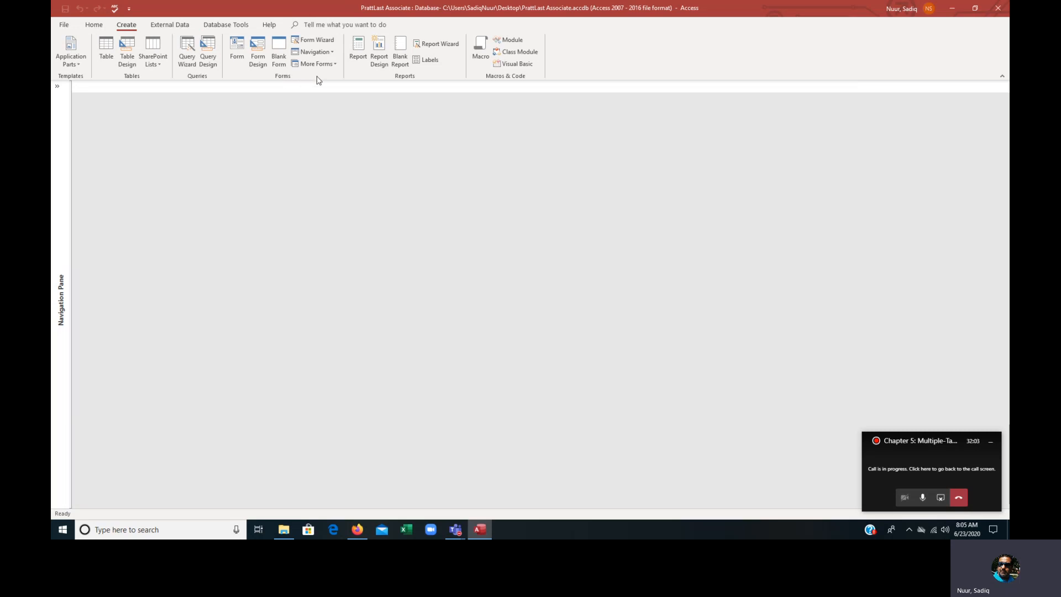
key(ctrl)
key(ctrl)
key(ctrl)
key(ctrl)
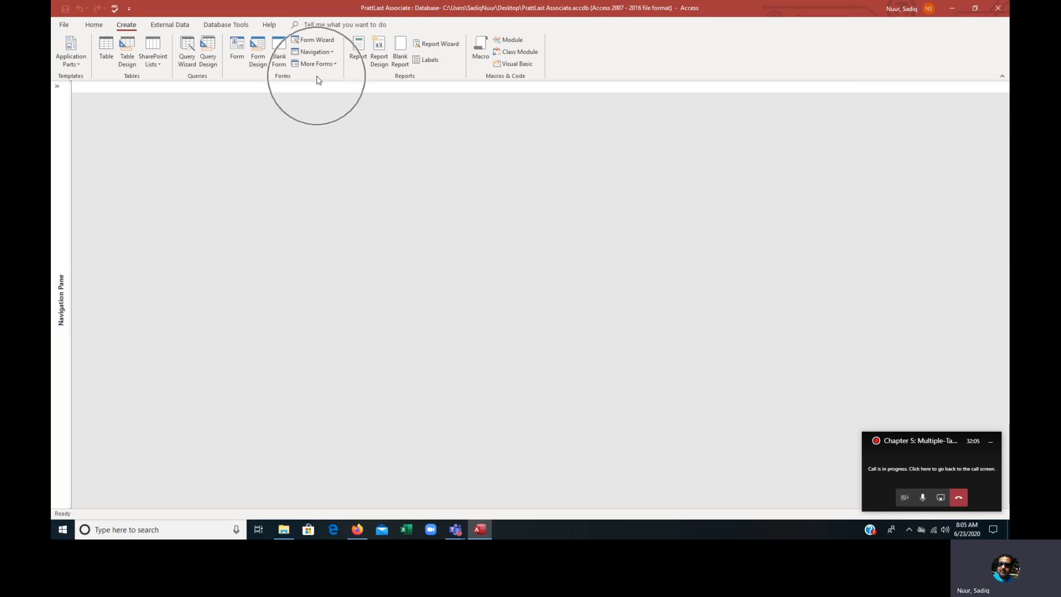
click(258, 49)
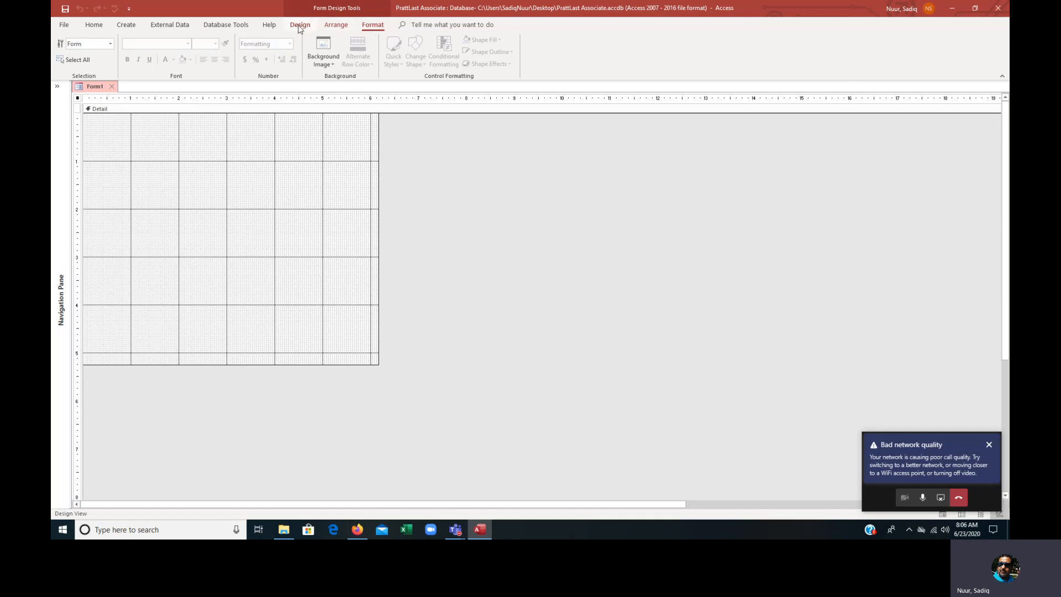
- Show all tables' fields, expand Account Manager, and place Account Manager Number near the form's upper edge, at about 1.6 inches horizontally
click(299, 27)
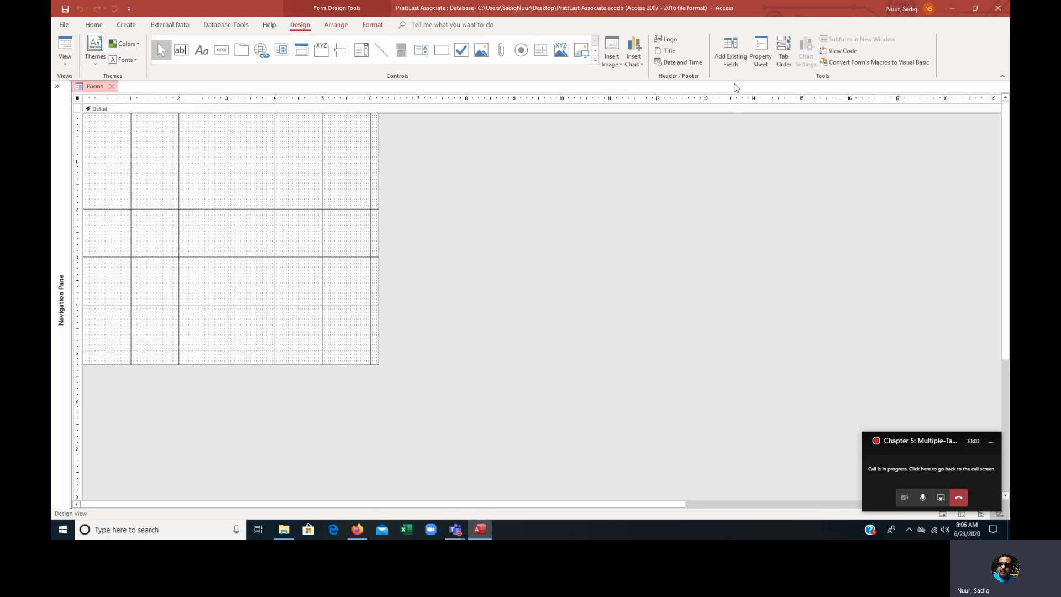
click(729, 56)
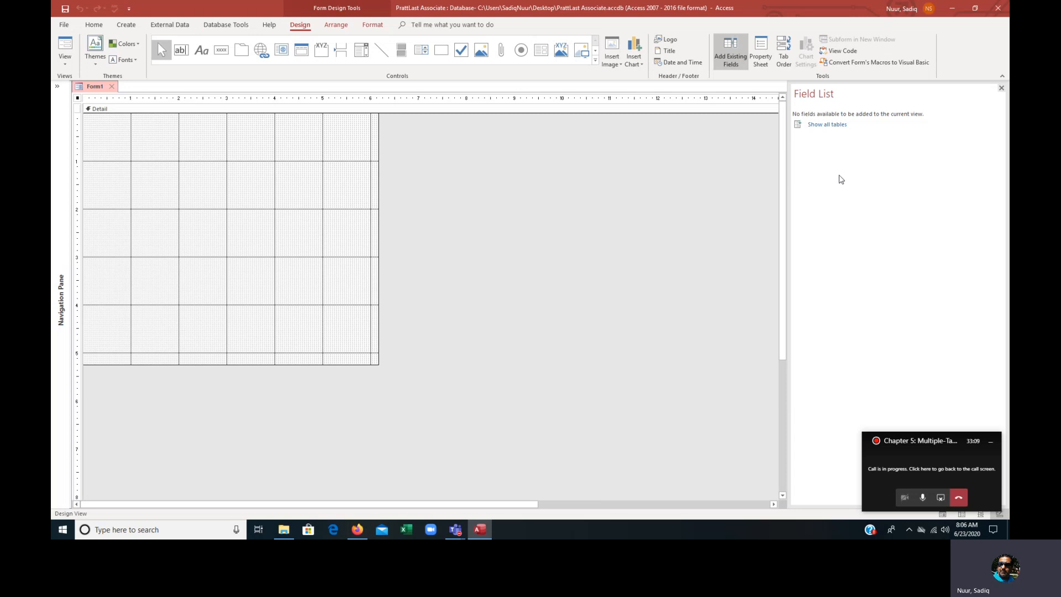
click(825, 125)
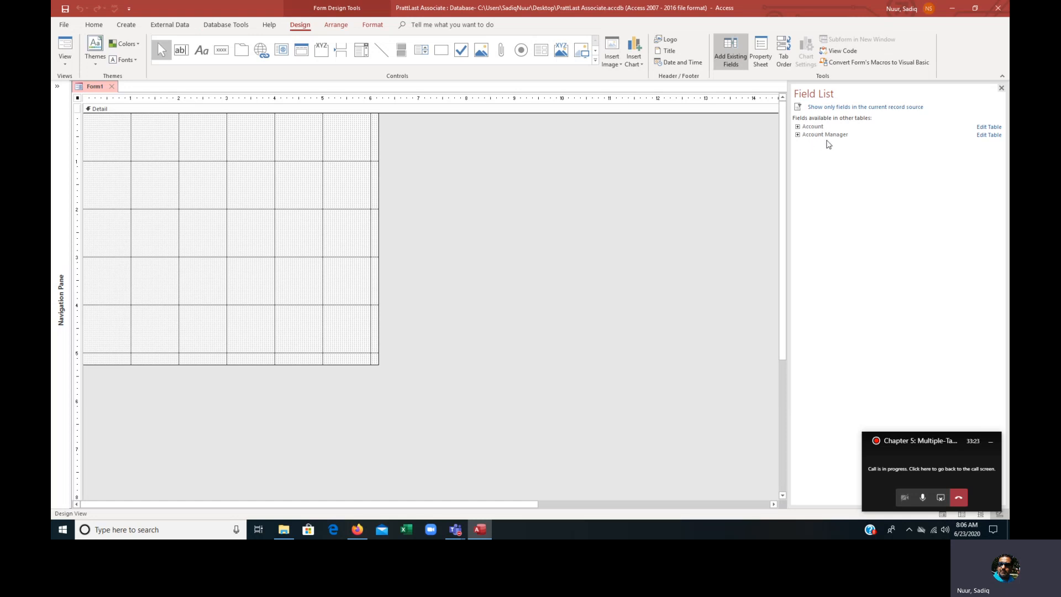
click(798, 135)
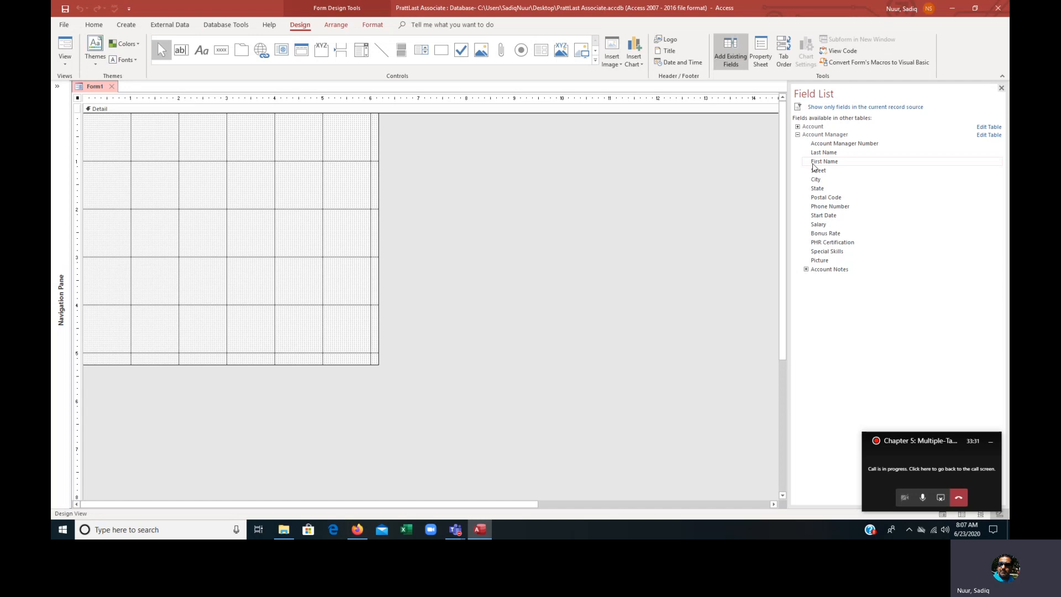
drag(828, 146, 160, 132)
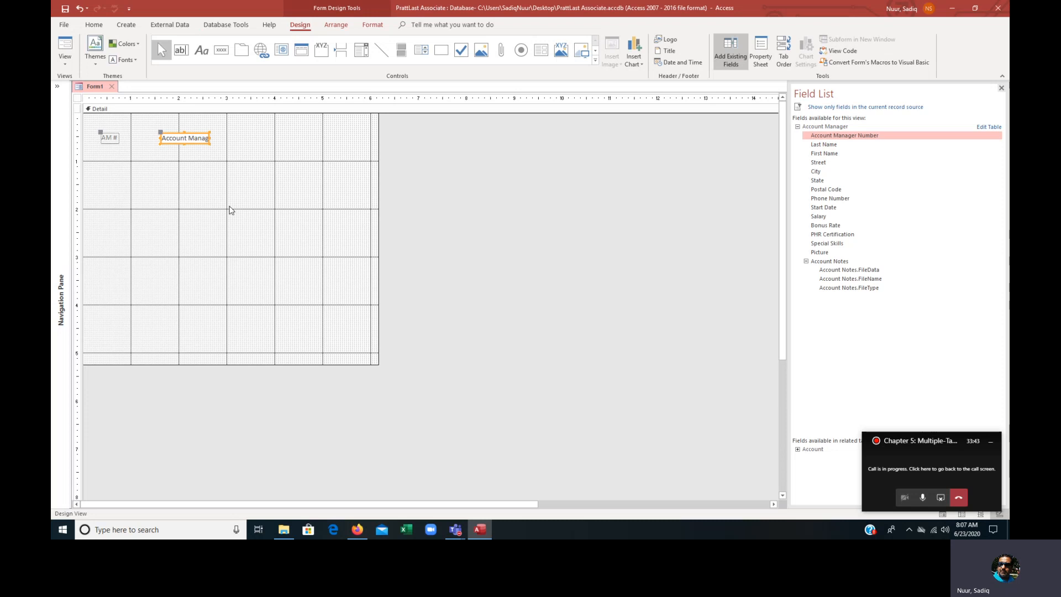
- Add First Name, Last Name and Phone Number in a column below the AM # field, aligned at about 1.5 inches horizontally
drag(813, 154, 143, 163)
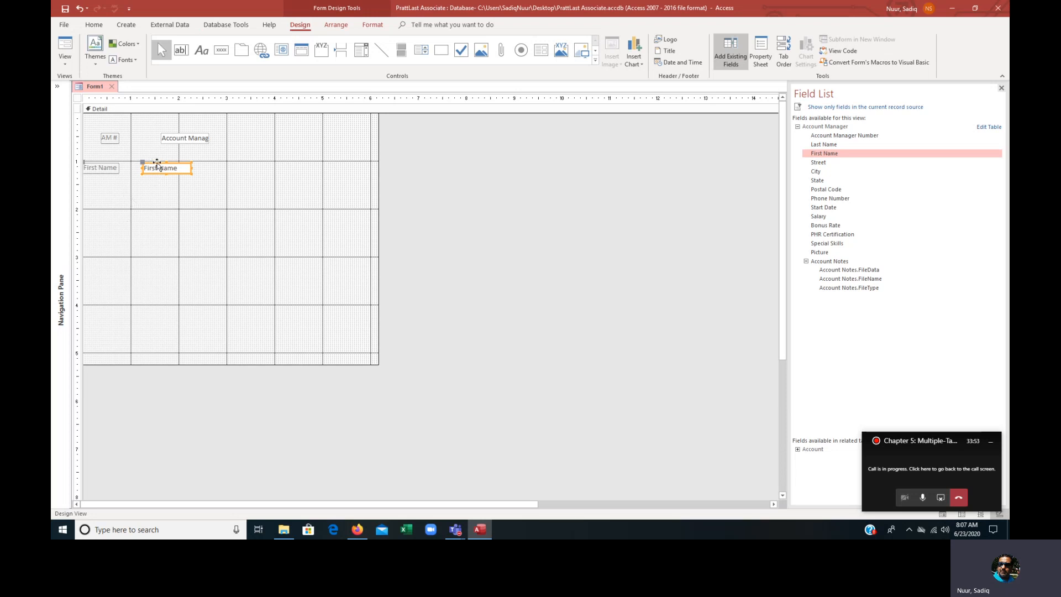
drag(157, 165, 170, 165)
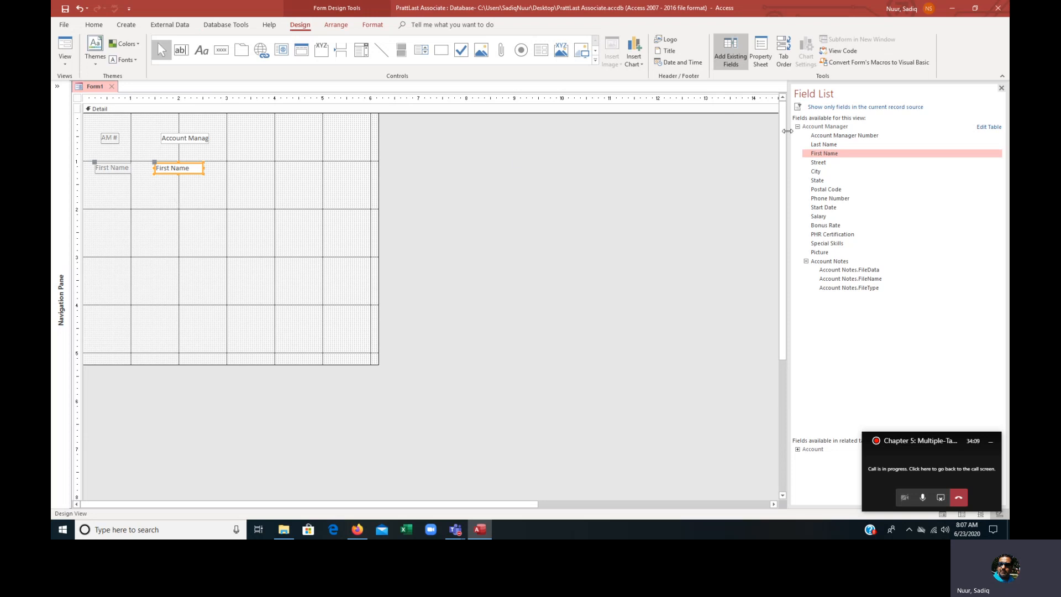
drag(823, 144, 155, 184)
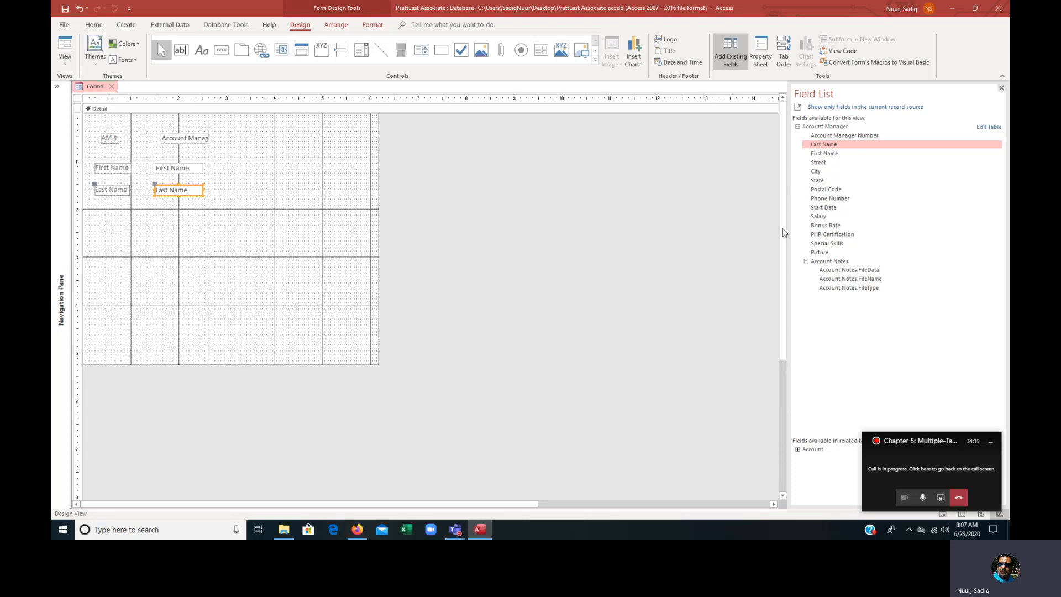
drag(816, 199, 153, 207)
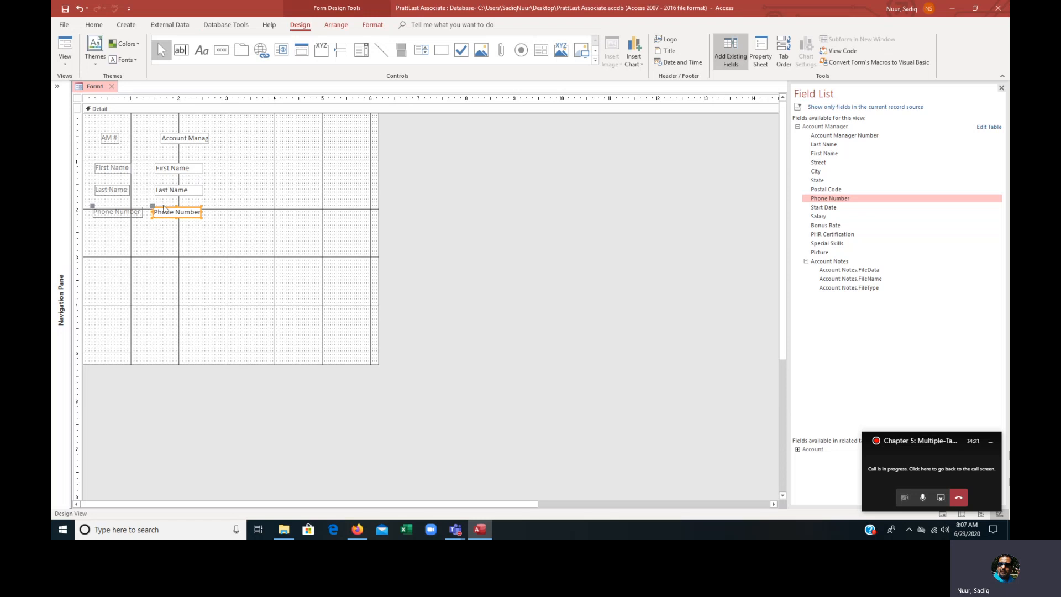
drag(164, 206, 167, 207)
click(176, 247)
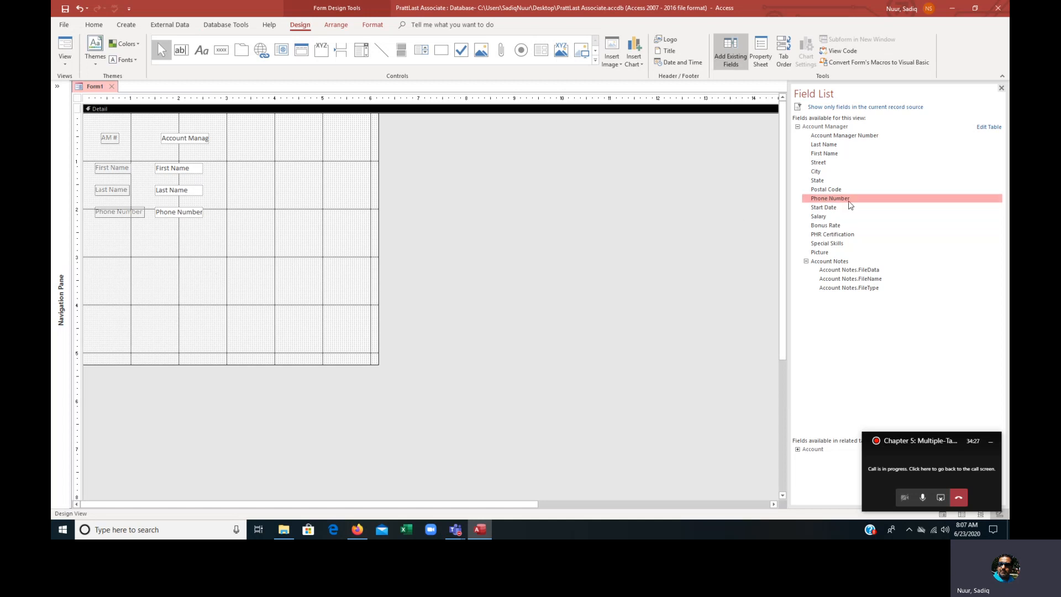
- Add Salary, Bonus Rate and Start Date in a second column at about 4.4 inches, with Salary level with First Name
drag(818, 217, 293, 164)
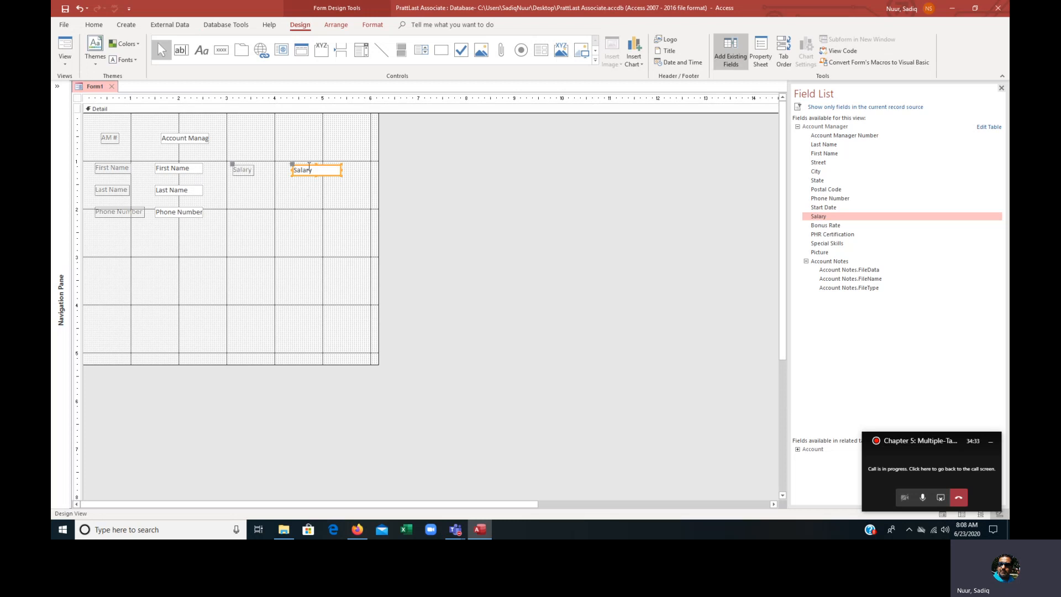
click(308, 164)
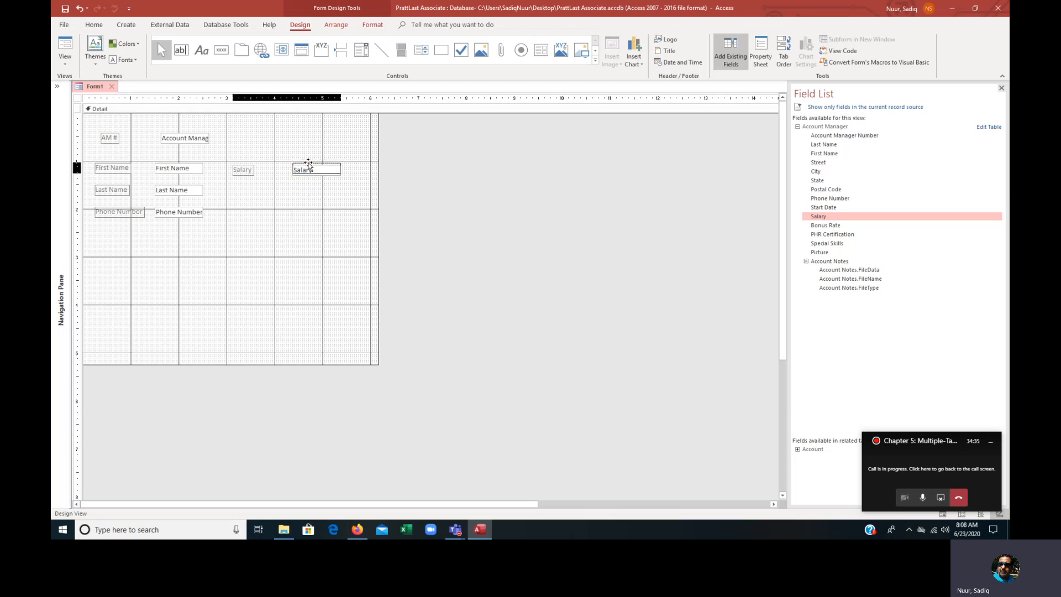
drag(309, 165, 307, 163)
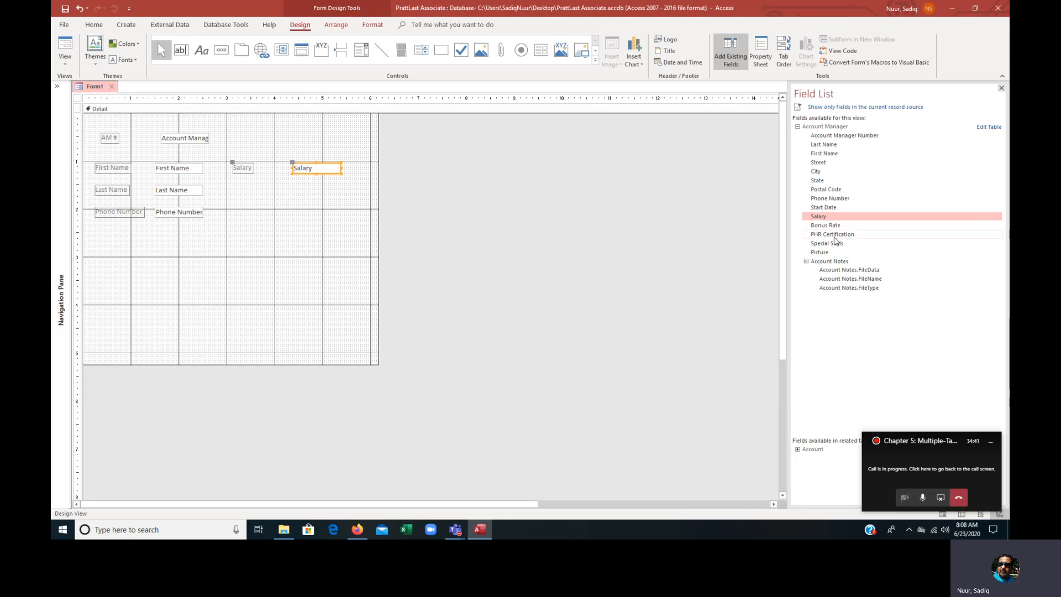
drag(823, 225, 294, 183)
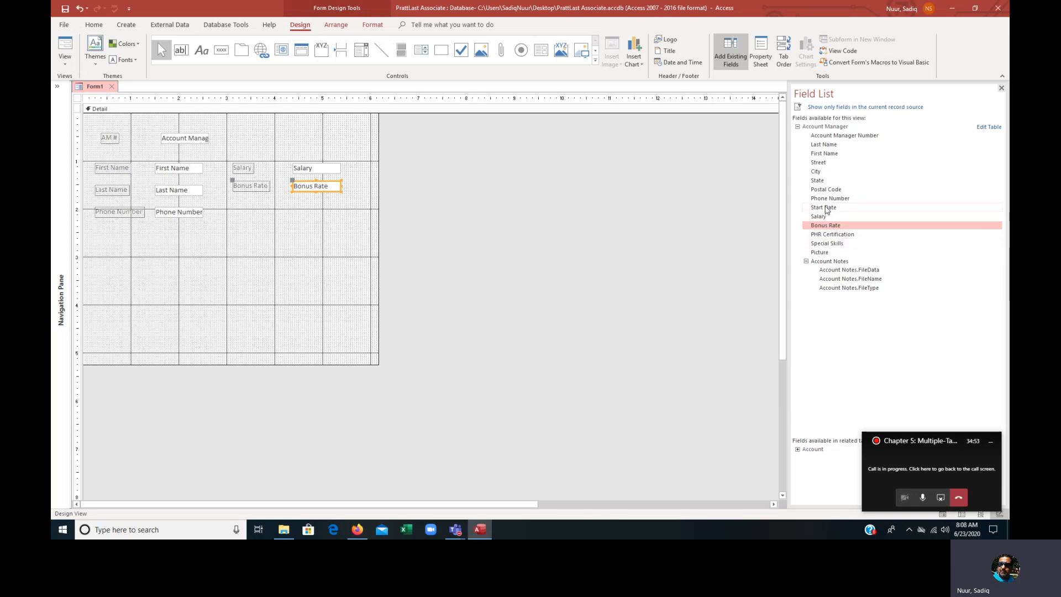
drag(826, 208, 294, 205)
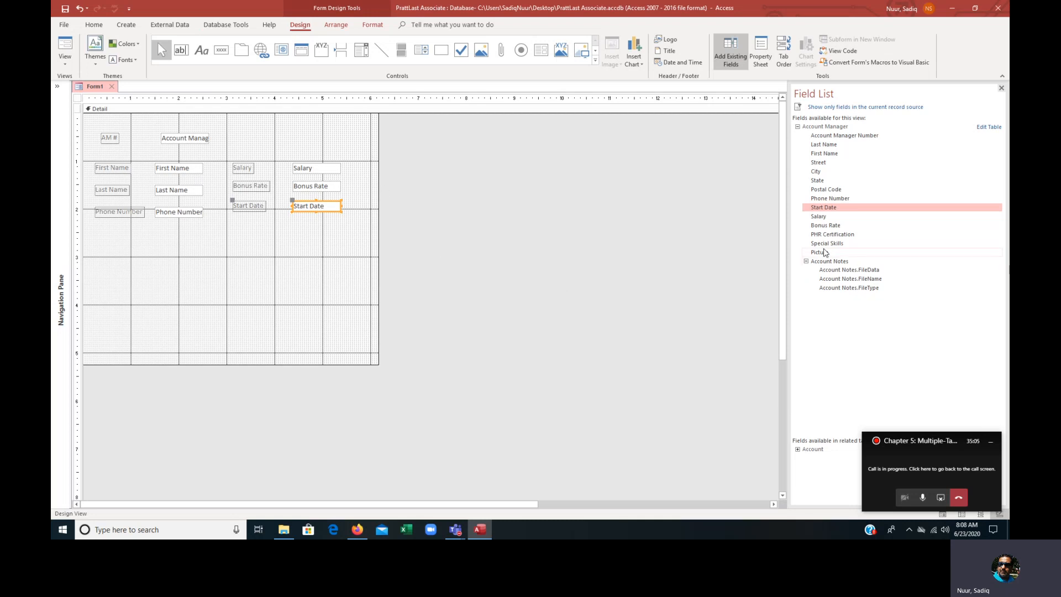
- Add the PHR Certification check box below Start Date and shift it so its label ends flush with the fields above
drag(824, 235, 363, 252)
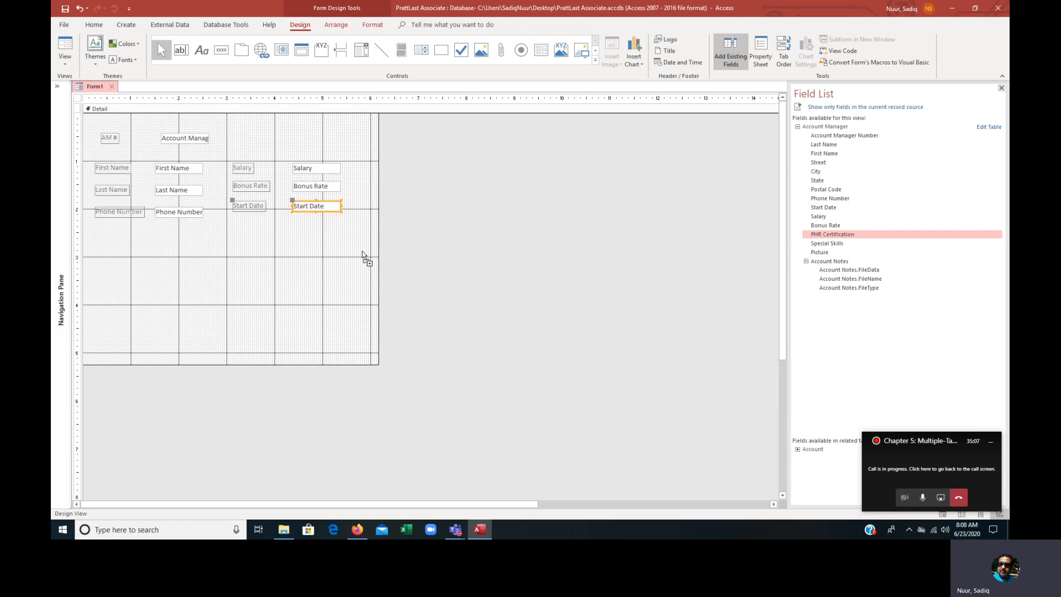
drag(290, 226, 293, 223)
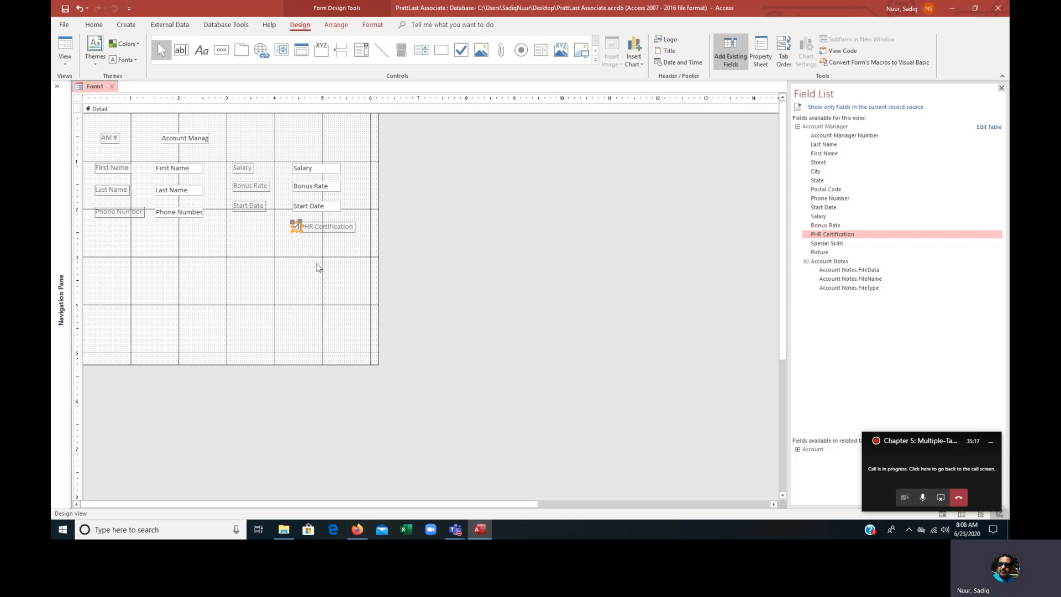
click(315, 225)
drag(314, 224, 298, 221)
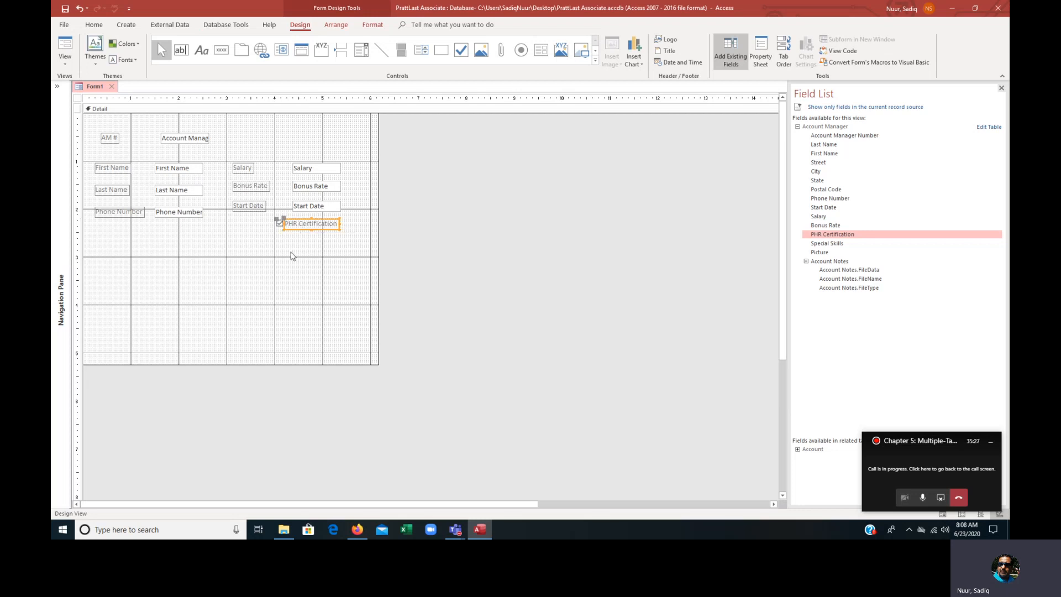
click(305, 221)
drag(305, 221, 309, 223)
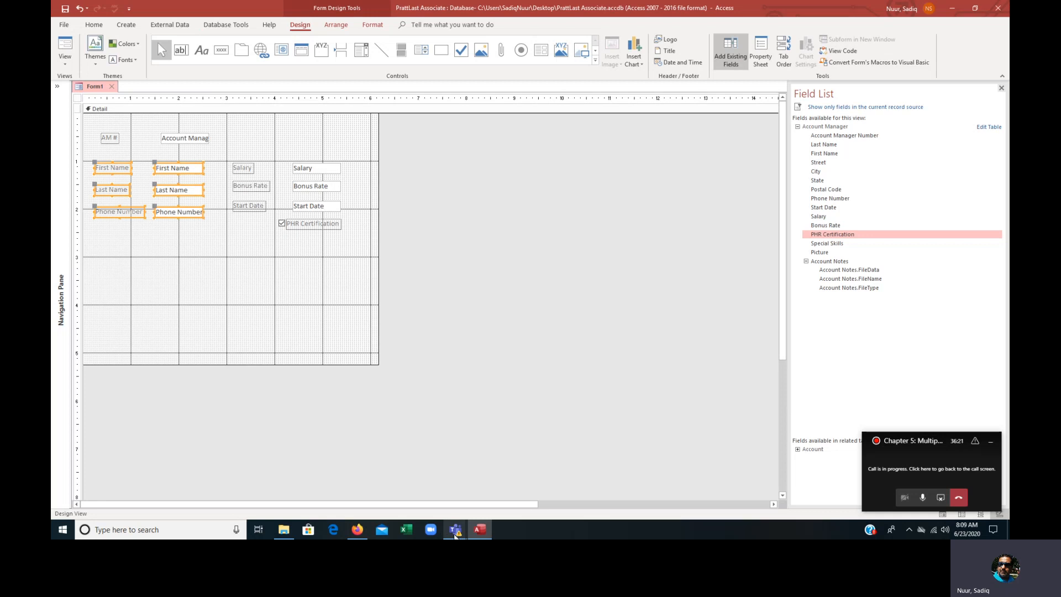
mouse_move(455, 535)
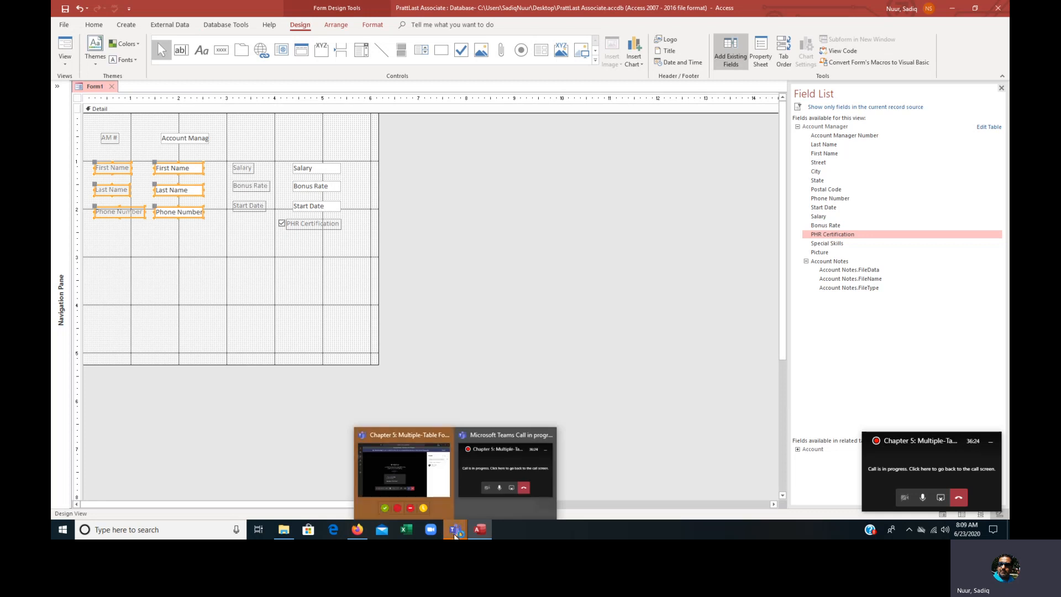
click(410, 465)
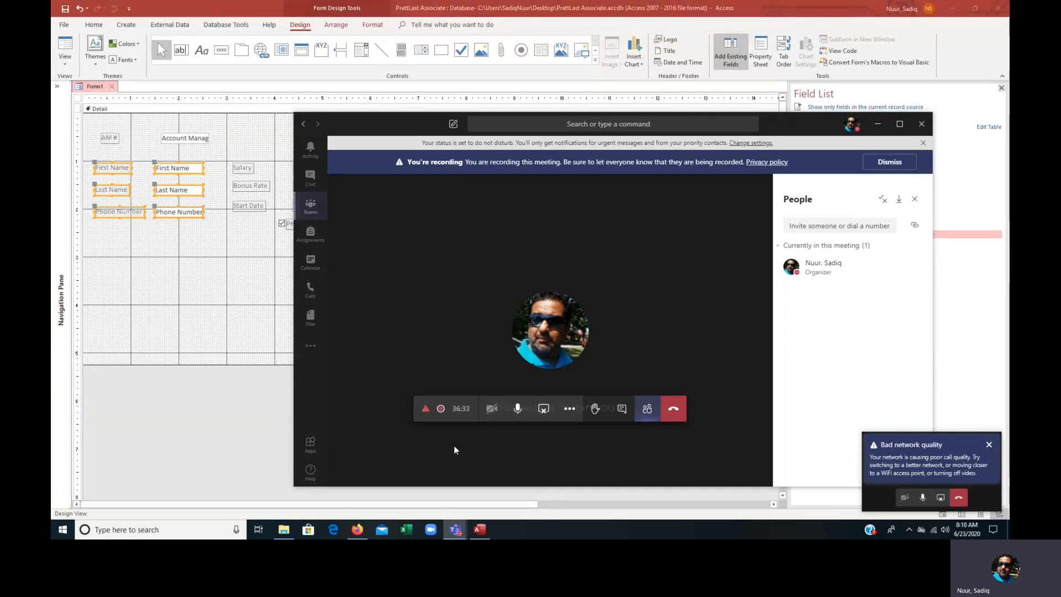
mouse_move(425, 412)
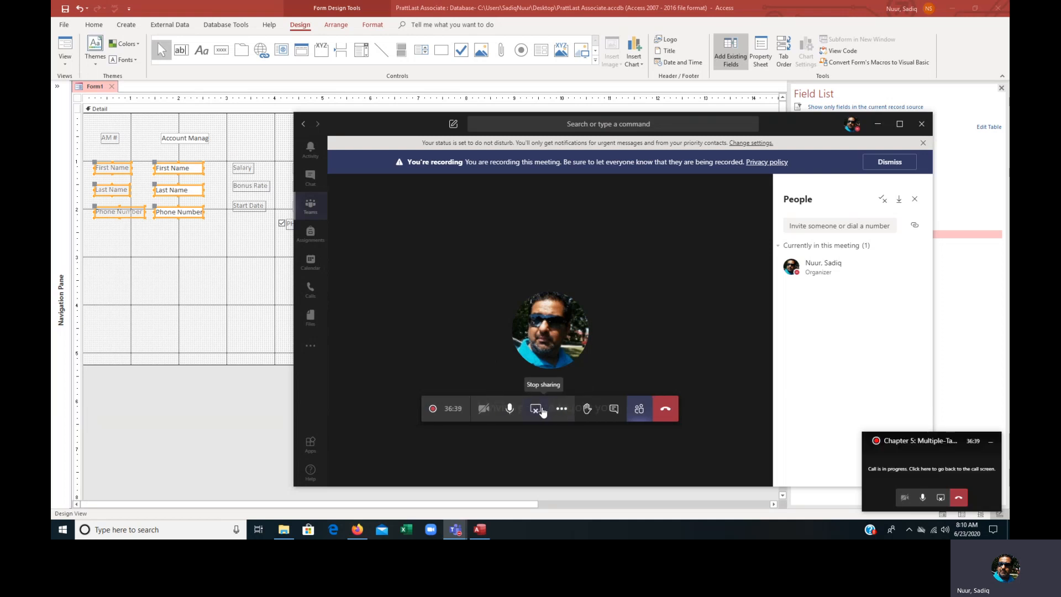
click(233, 424)
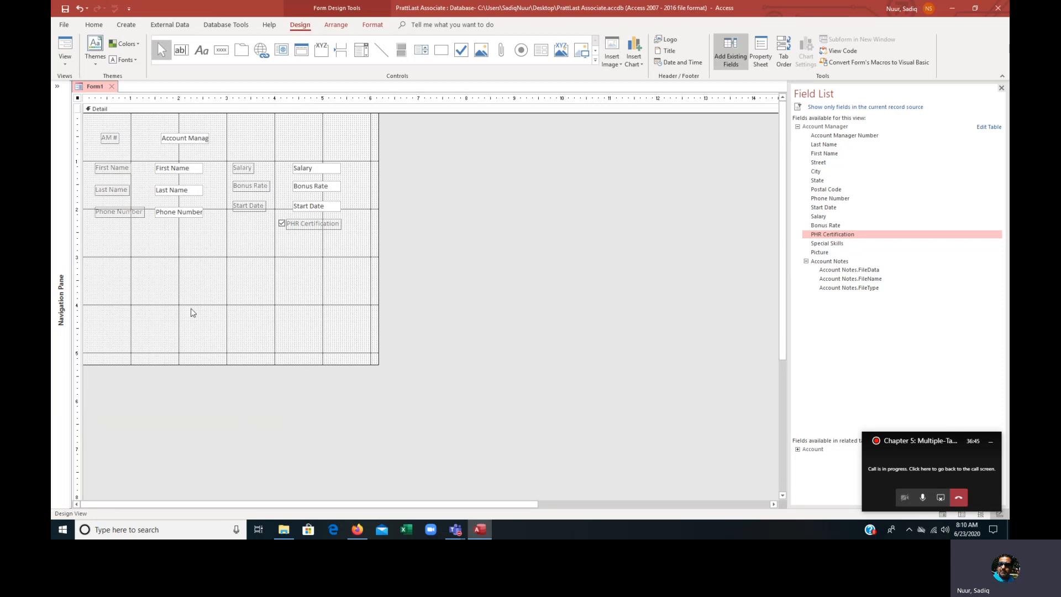
- Try top-aligning the First Name, Last Name, Phone Number, Salary, Bonus Rate and Start Date labels and fields together, and undo the alignment
click(110, 167)
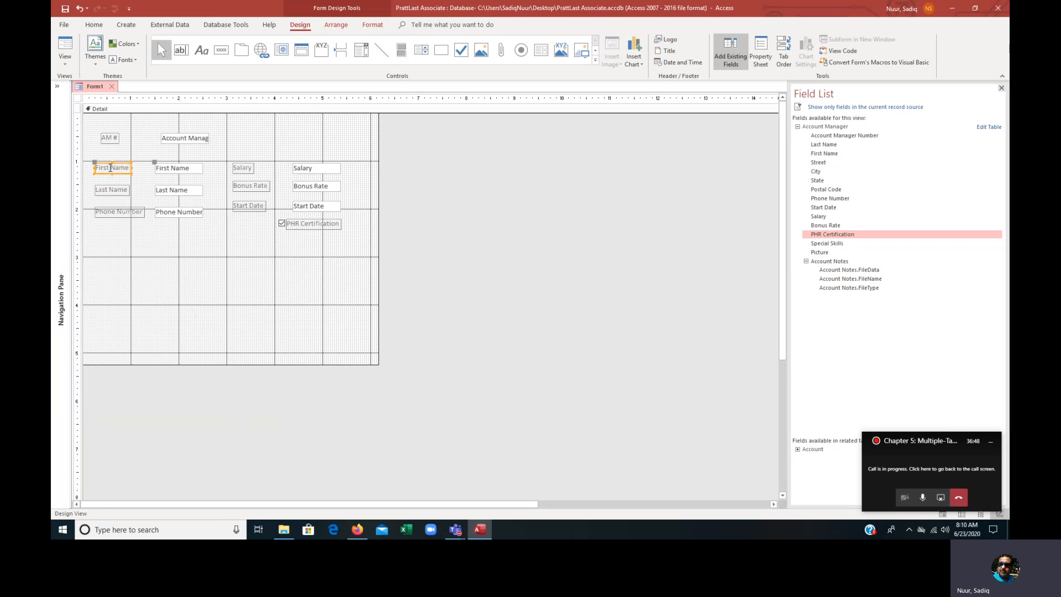
shift+click(171, 169)
shift+click(124, 188)
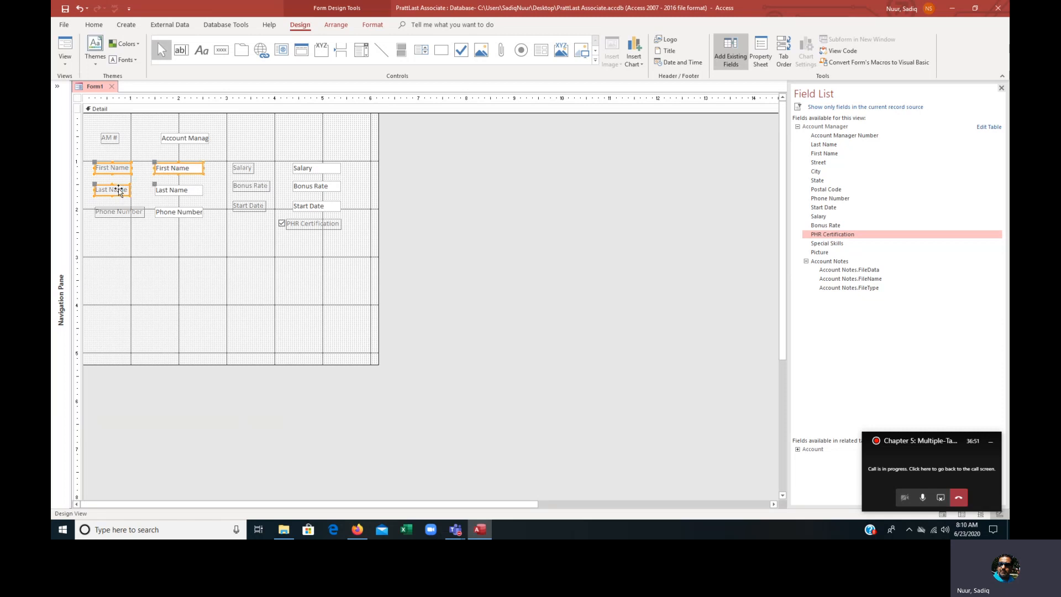
shift+click(173, 194)
shift+click(116, 217)
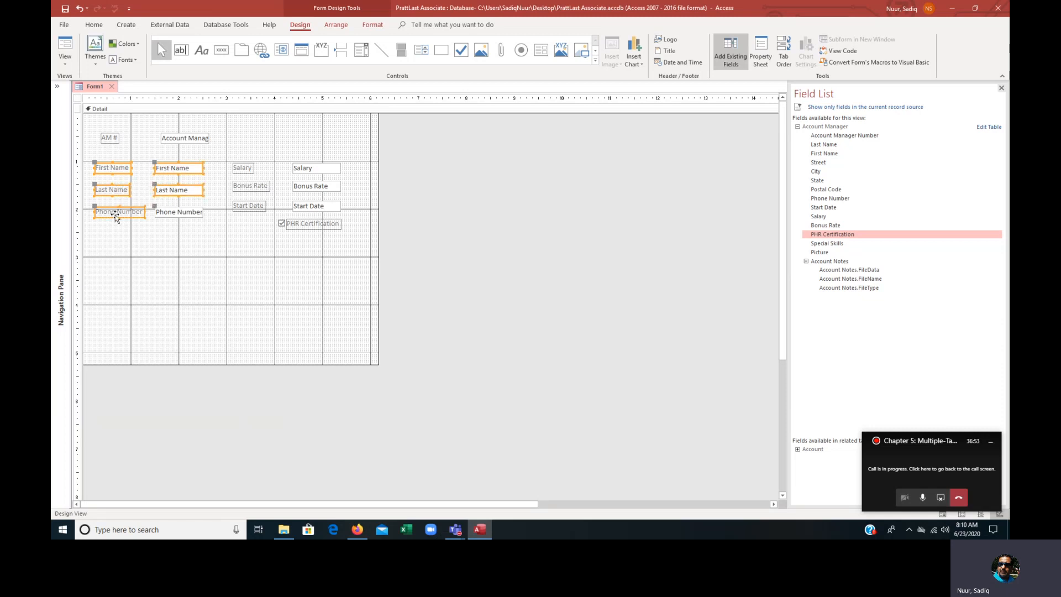
shift+click(170, 216)
shift+click(247, 168)
shift+click(247, 186)
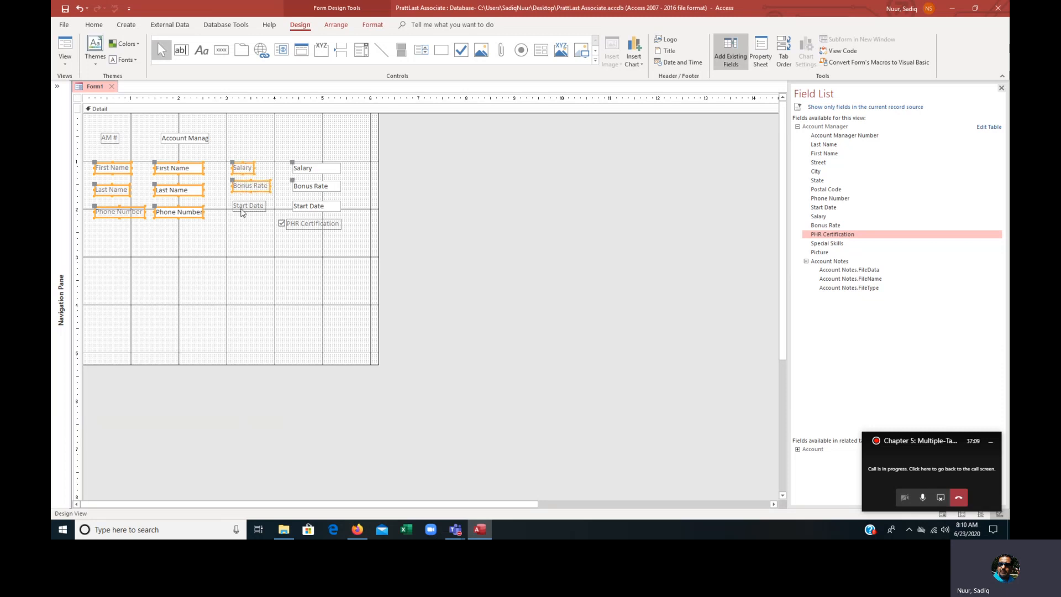
shift+click(242, 209)
shift+click(317, 172)
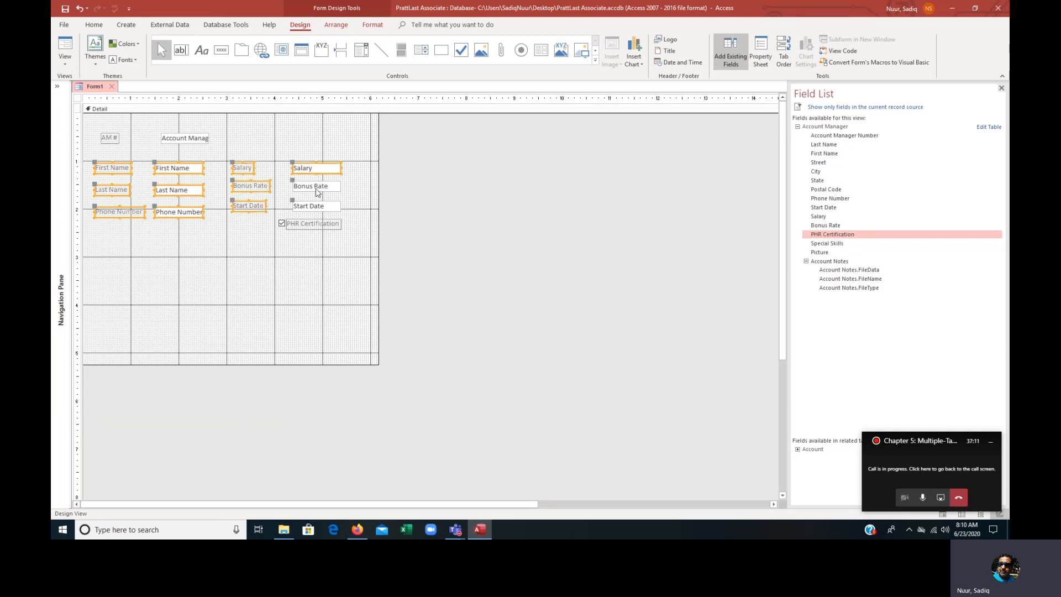
shift+click(318, 188)
shift+click(312, 205)
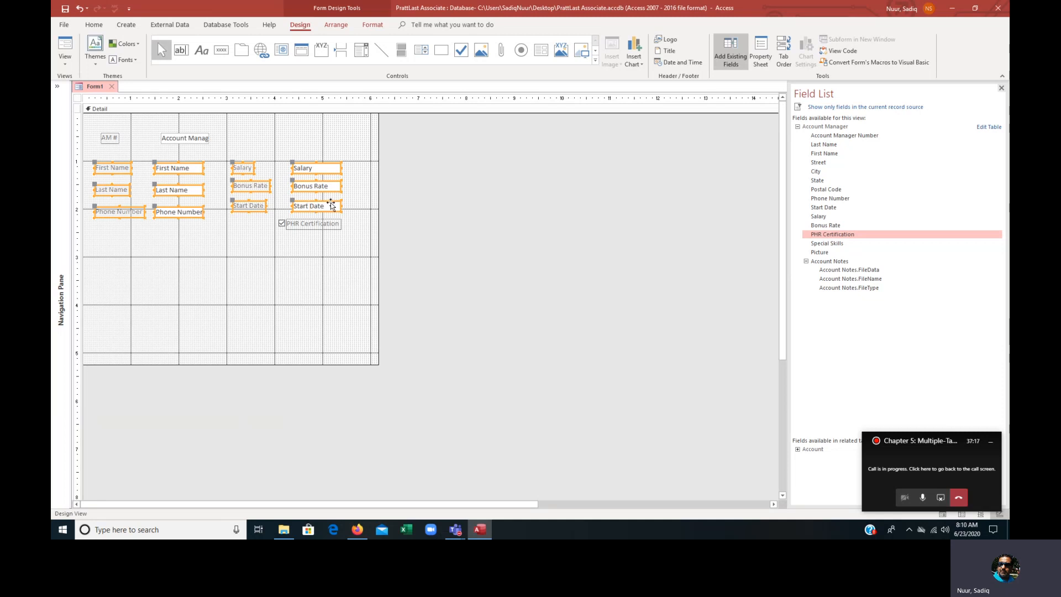
click(336, 24)
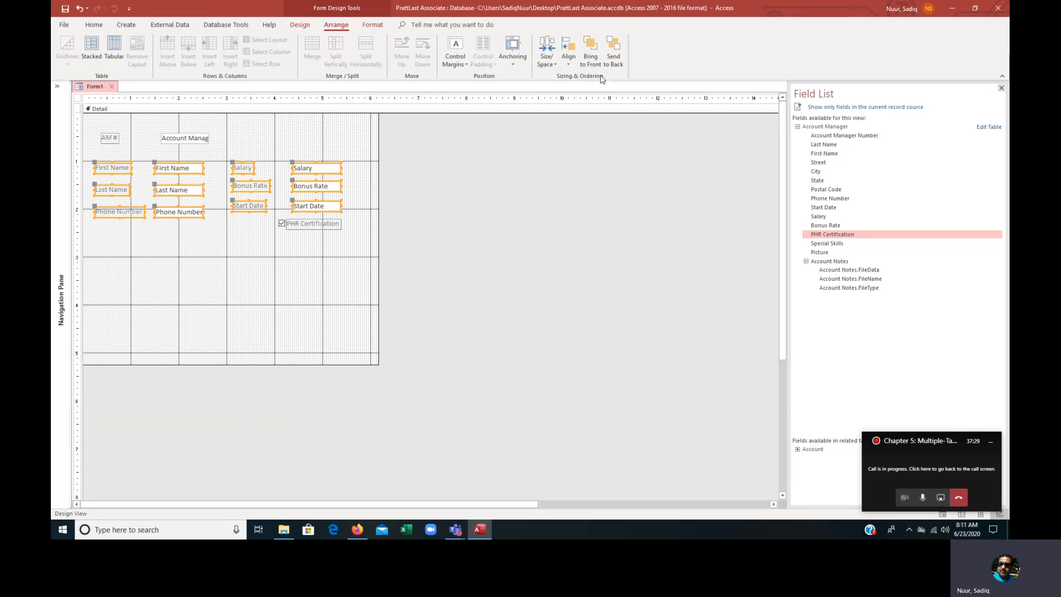
click(569, 62)
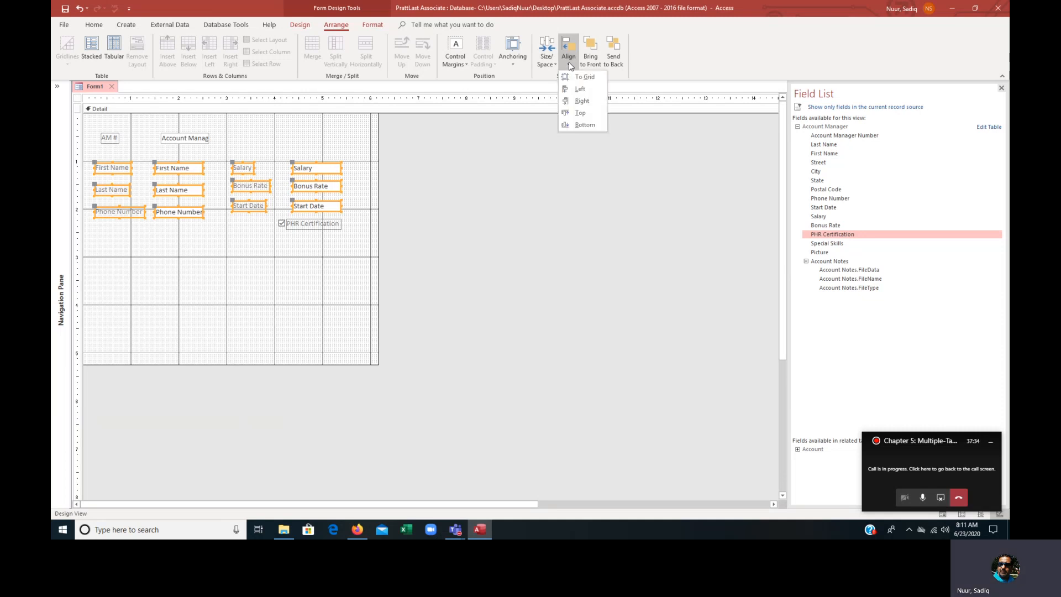
click(585, 117)
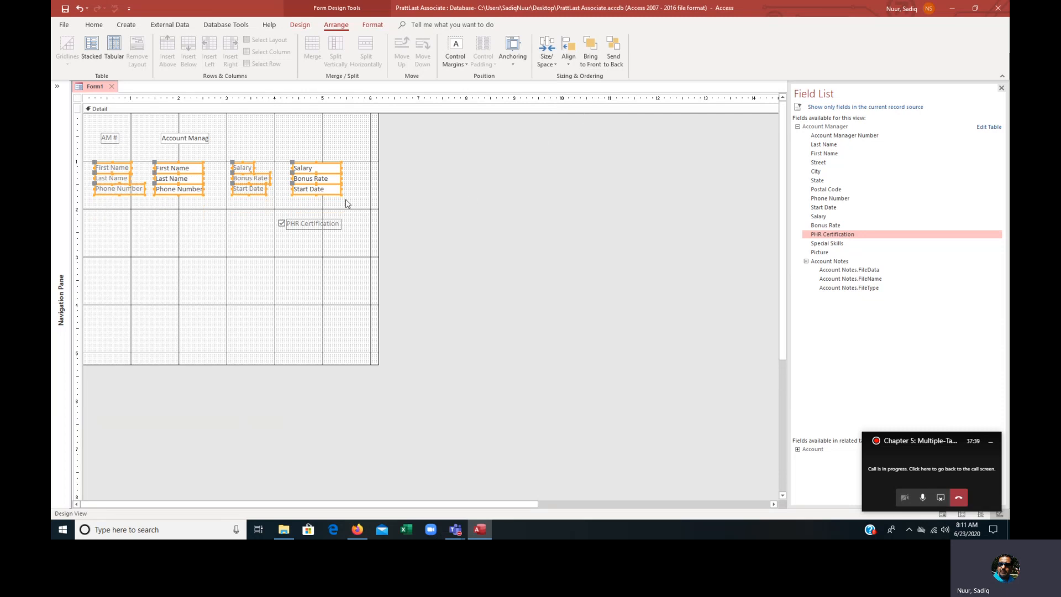
click(354, 243)
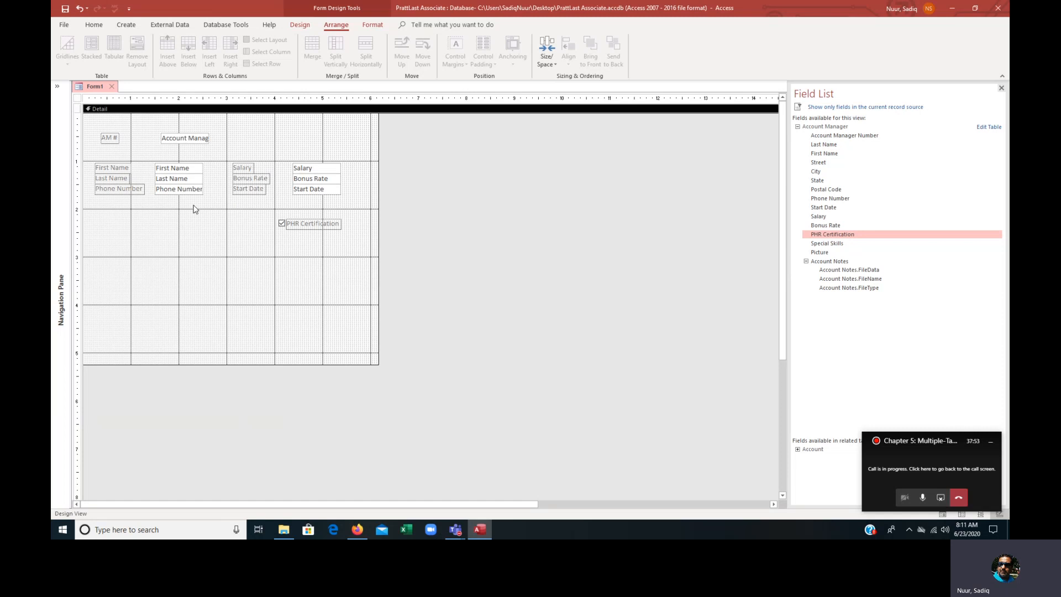
key(ctrl+z)
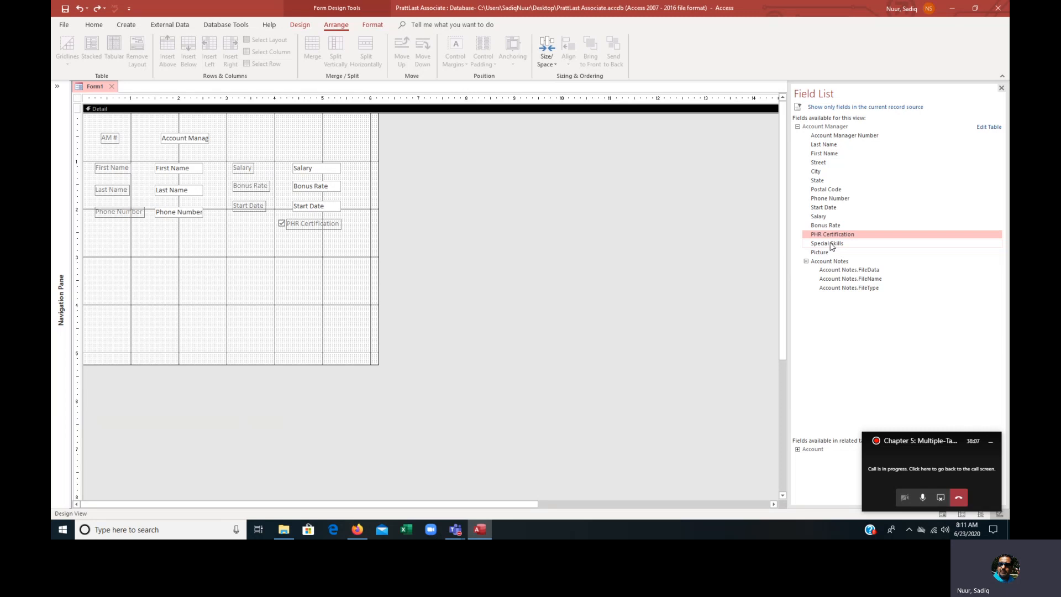
- Add the Special Skills field at about 5.9 inches horizontally, beside the Salary column, with its label directly above the box
drag(834, 244, 374, 163)
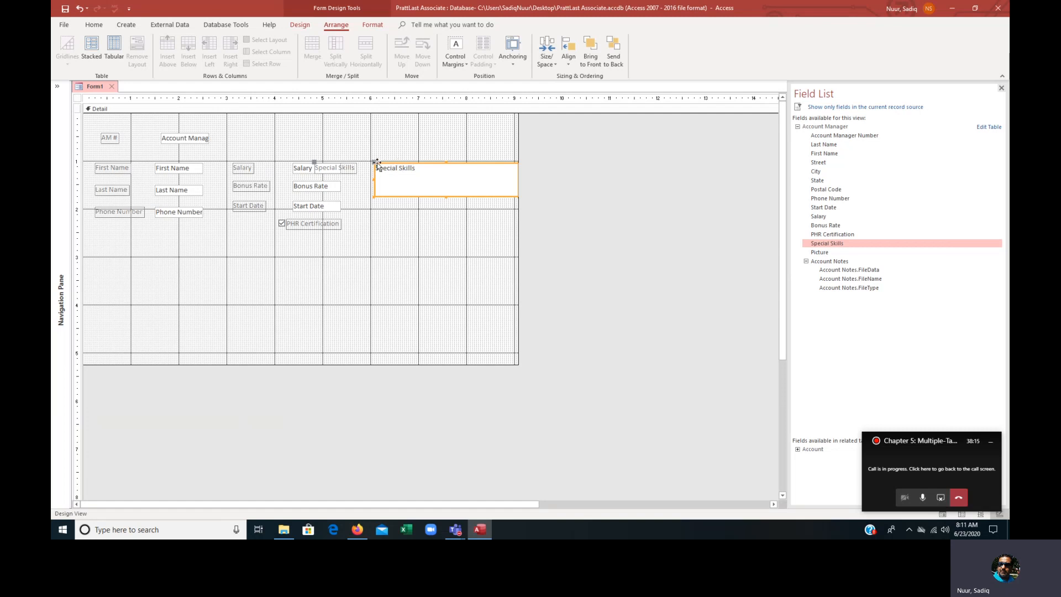
drag(375, 163, 372, 189)
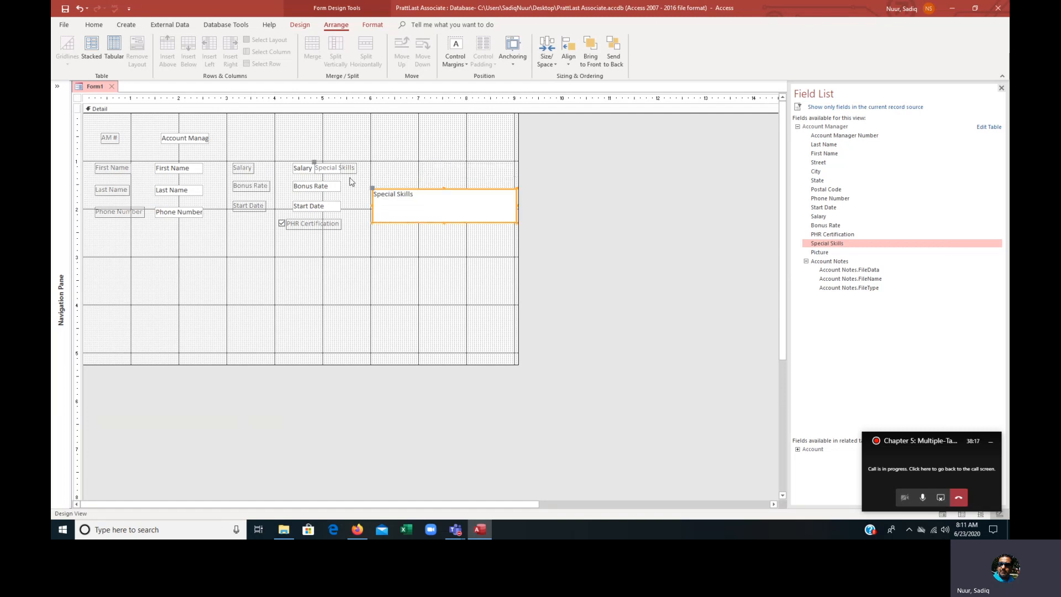
drag(314, 163, 364, 179)
click(373, 189)
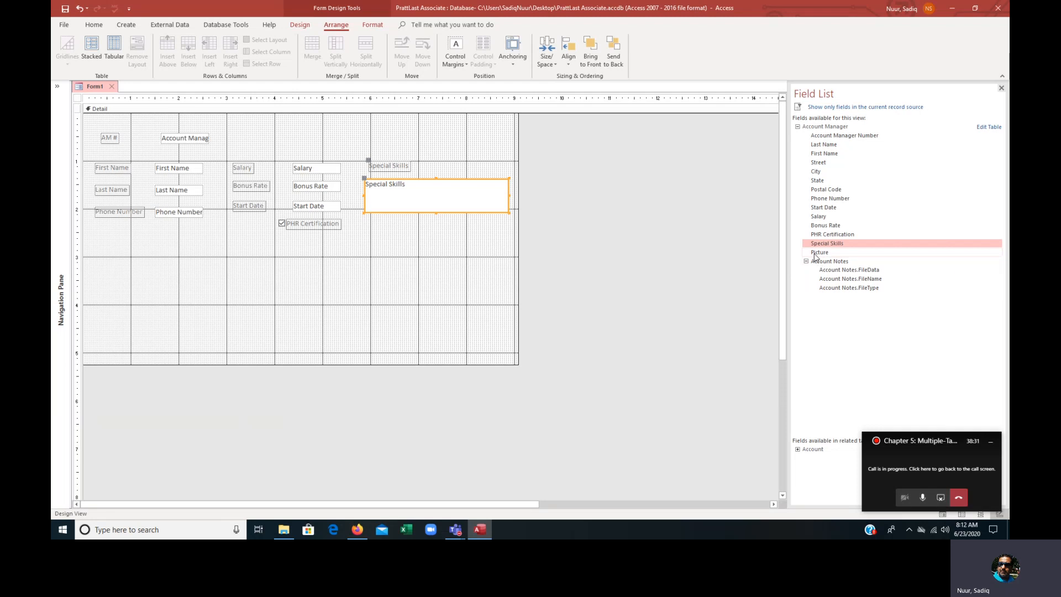
- Add the Picture field below Special Skills, with its label above the frame and both aligned at about 5.9 inches
drag(815, 256, 373, 222)
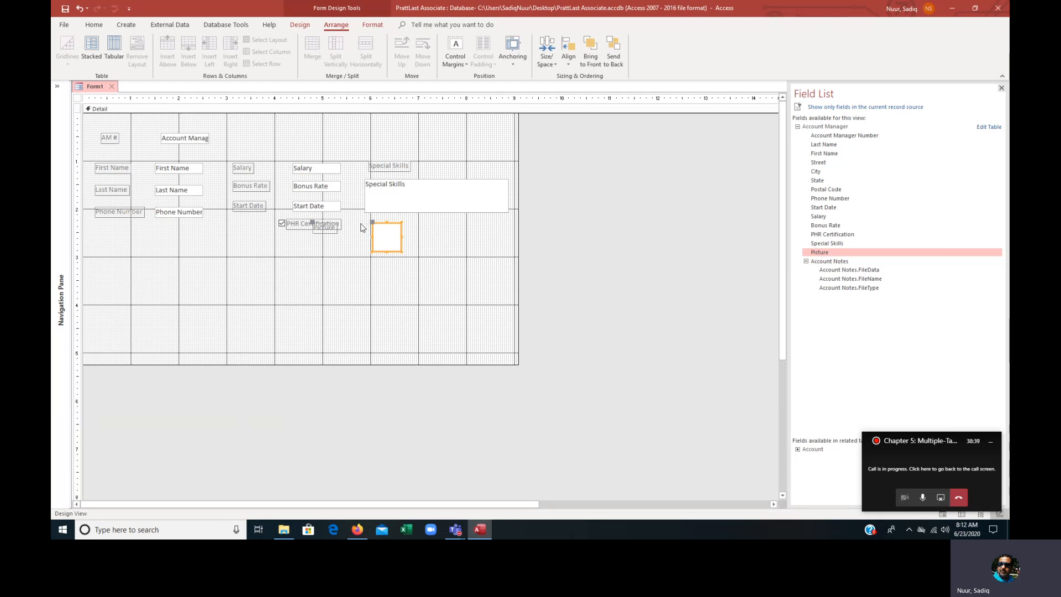
drag(315, 224, 367, 218)
click(384, 231)
click(405, 225)
click(391, 231)
click(368, 232)
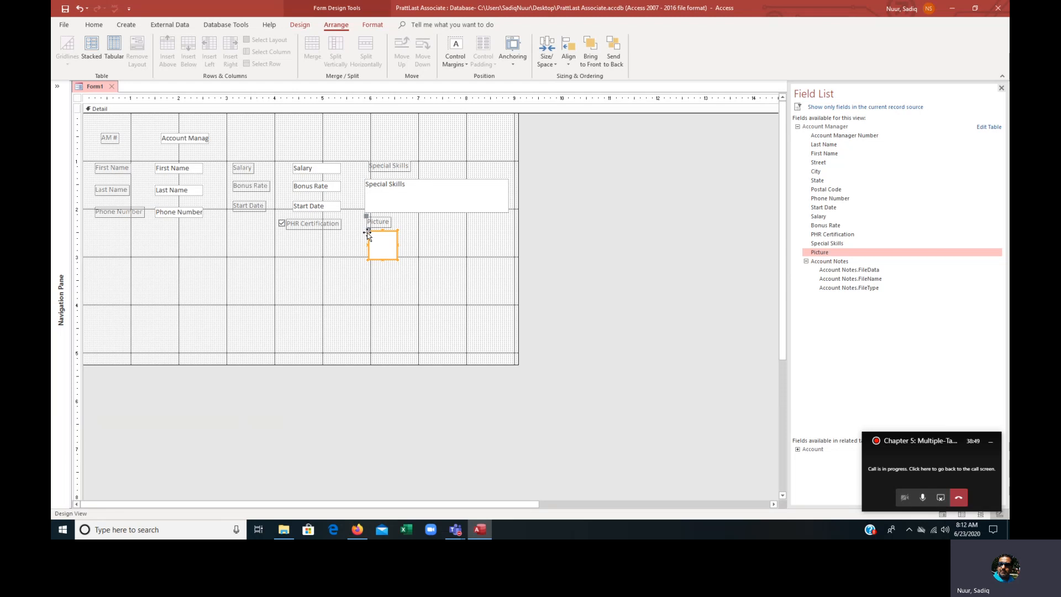
click(394, 295)
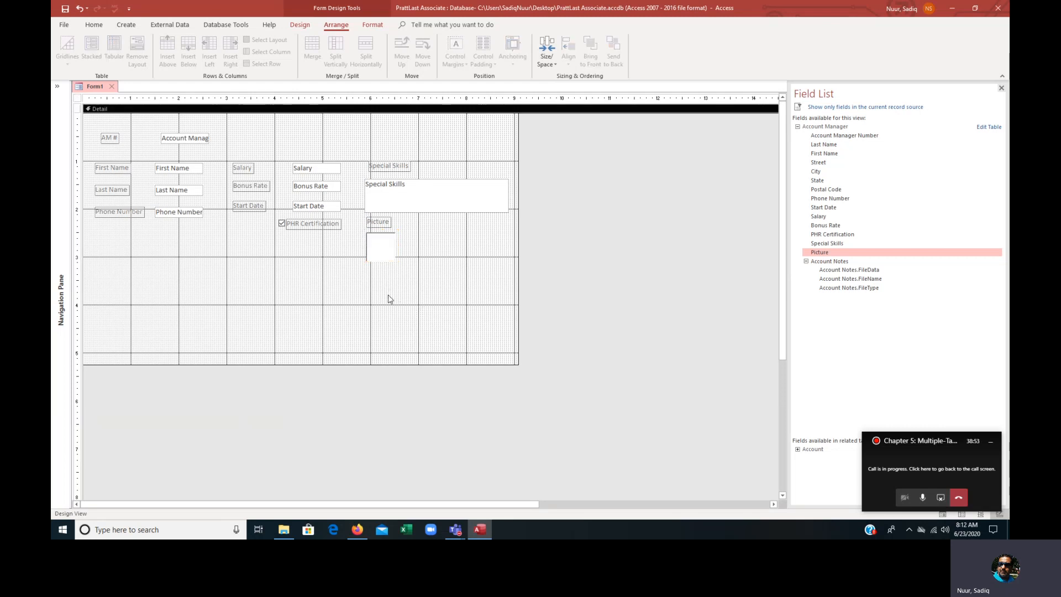
- Enlarge the Picture frame to about 1.8 by 1.3 inches and add the Account Notes field beside it with its label above
click(377, 244)
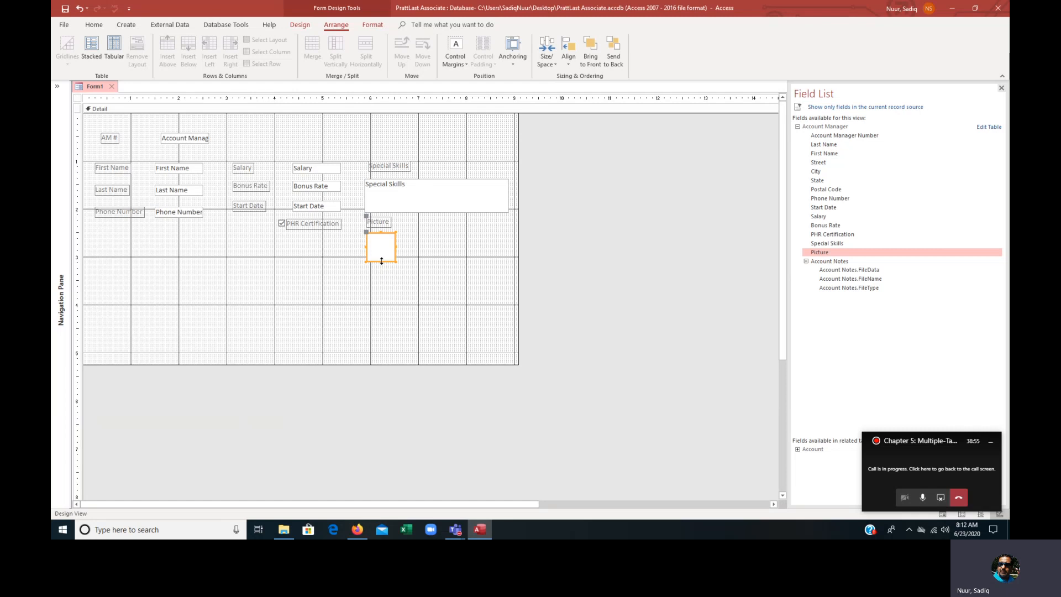
drag(380, 261, 450, 268)
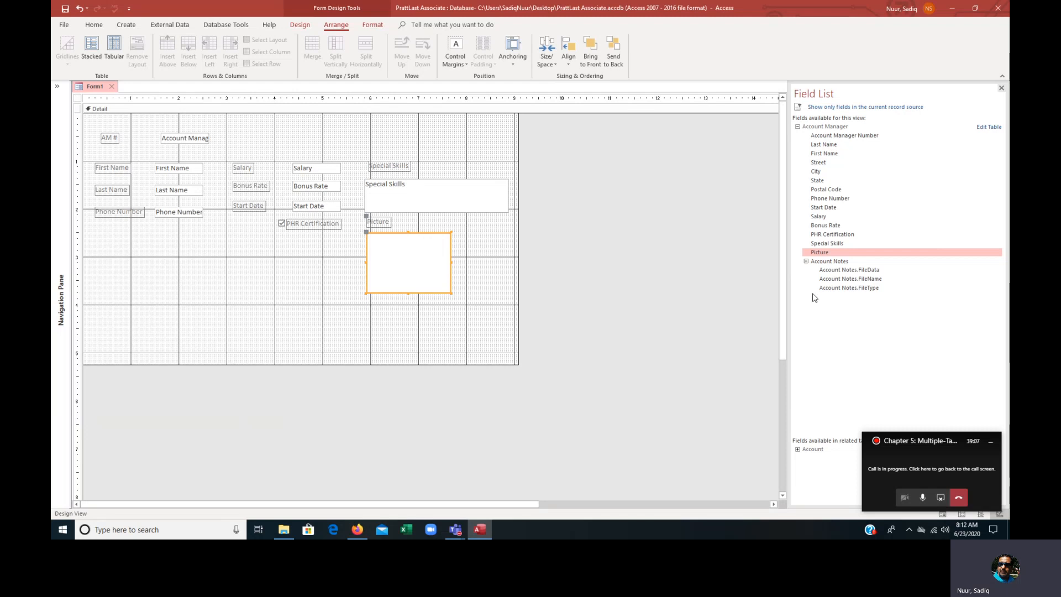
click(806, 262)
drag(839, 265, 515, 262)
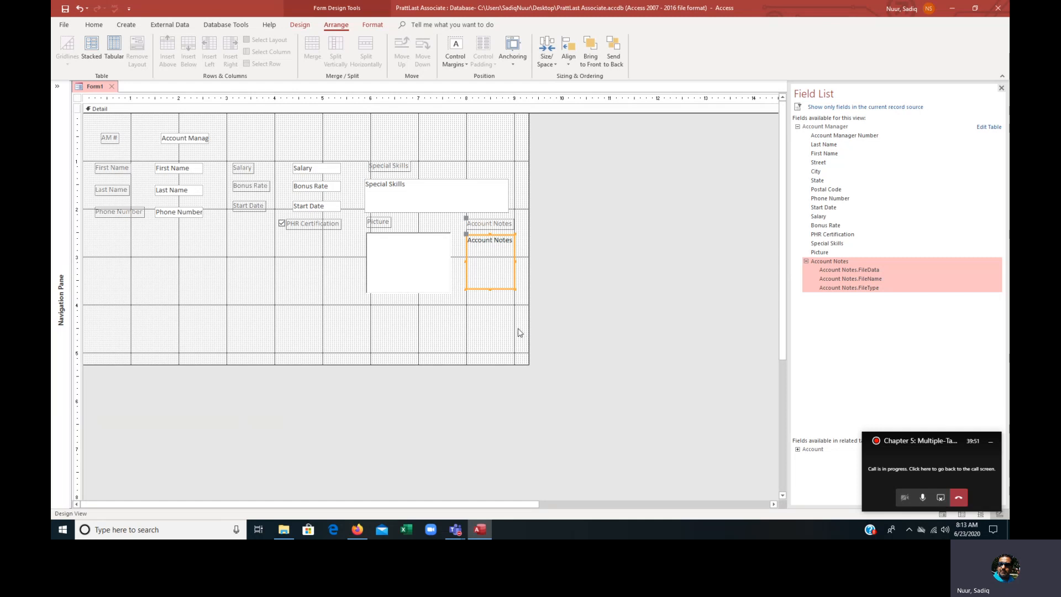
- Set the Detail section's background color to light gray
click(134, 110)
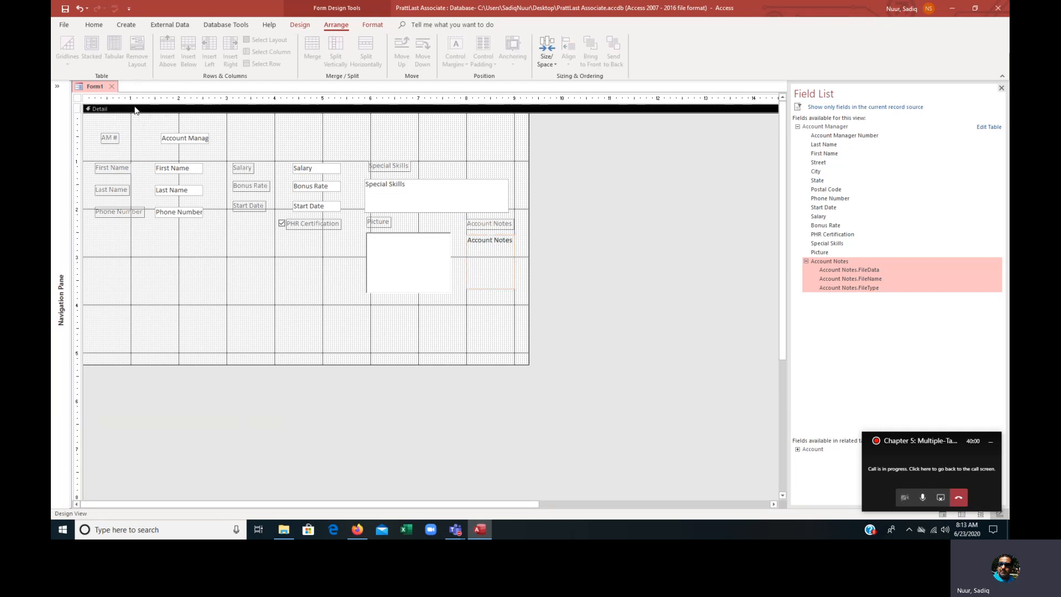
right_click(185, 111)
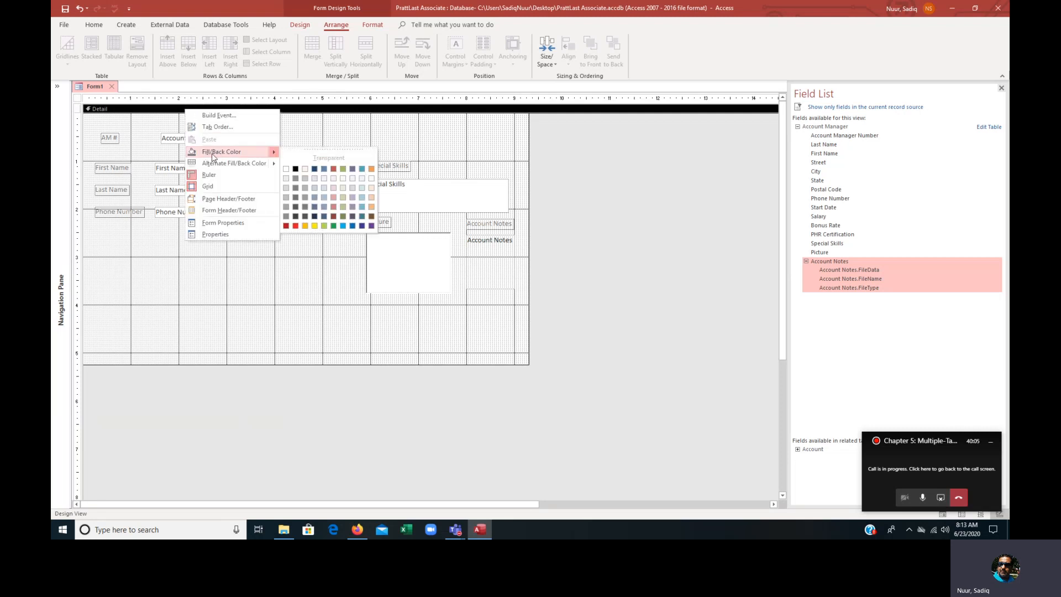
mouse_move(212, 156)
click(286, 189)
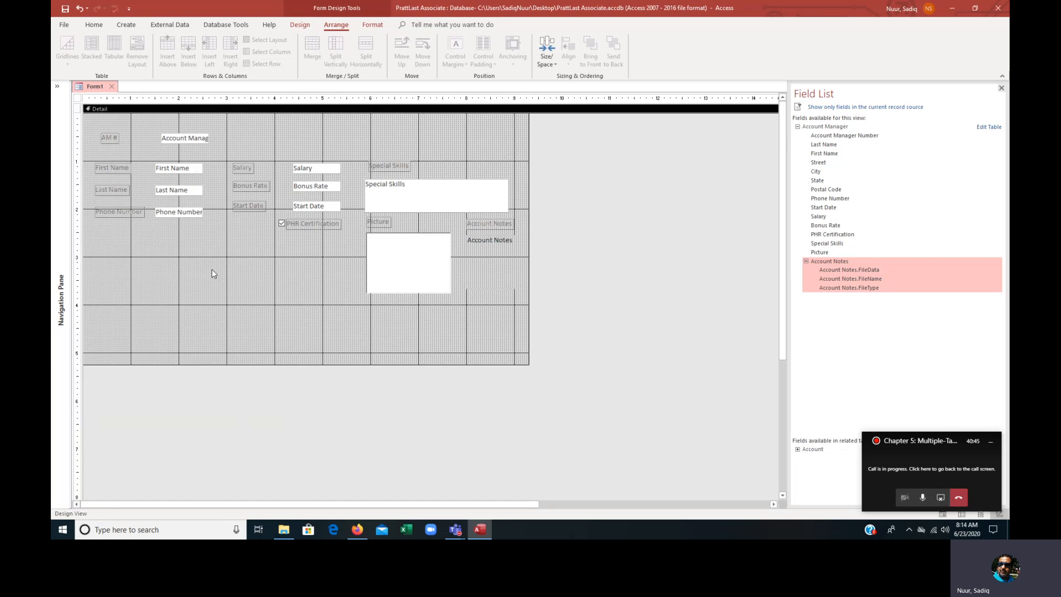
- Add a form header title reading "Account Manager Master Form"
click(299, 25)
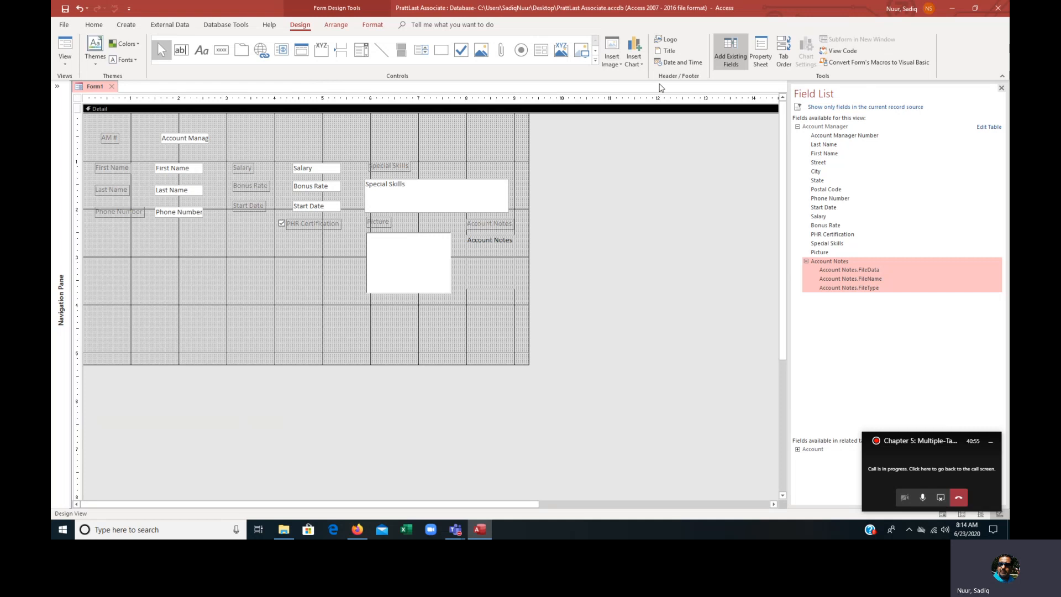
click(668, 54)
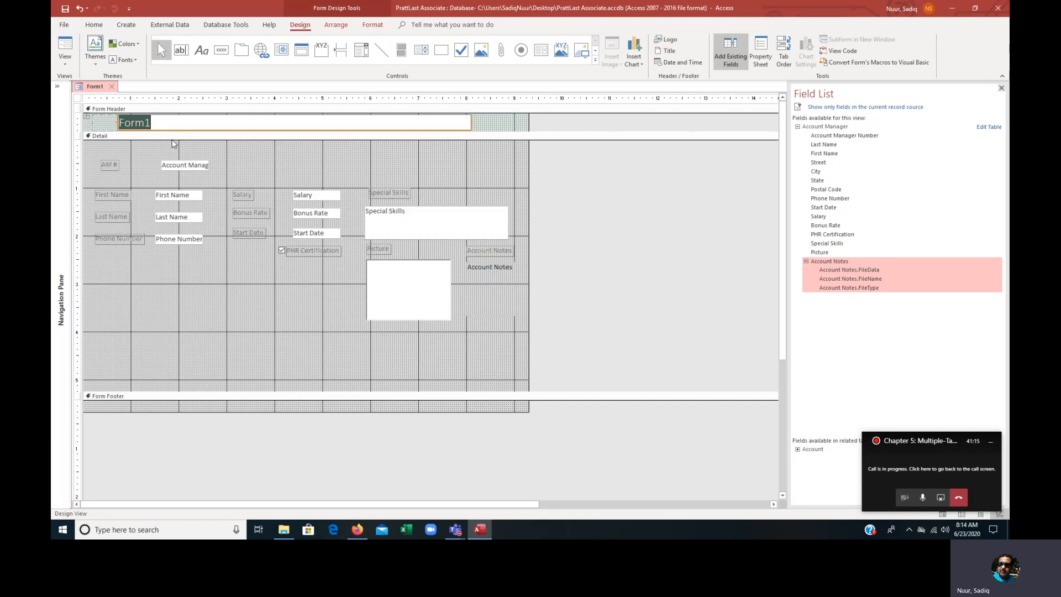
text(Account Manager)
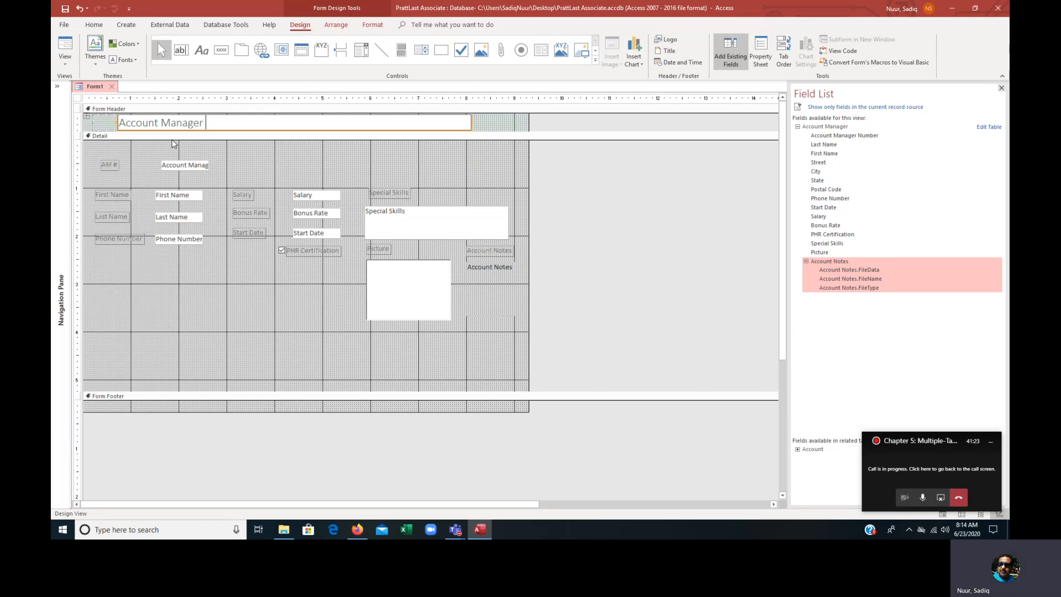
text( M)
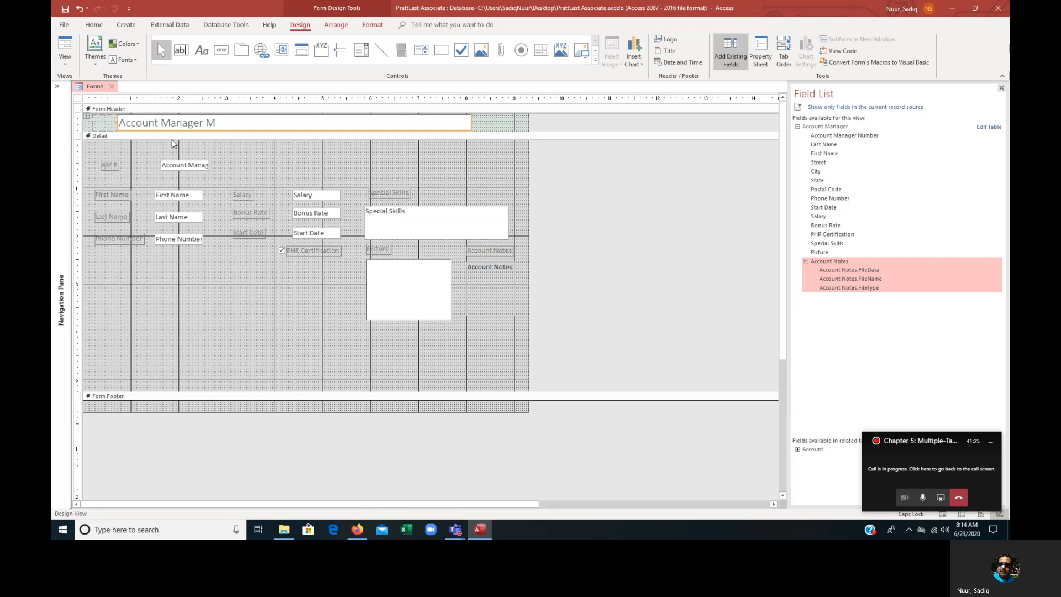
text(aster)
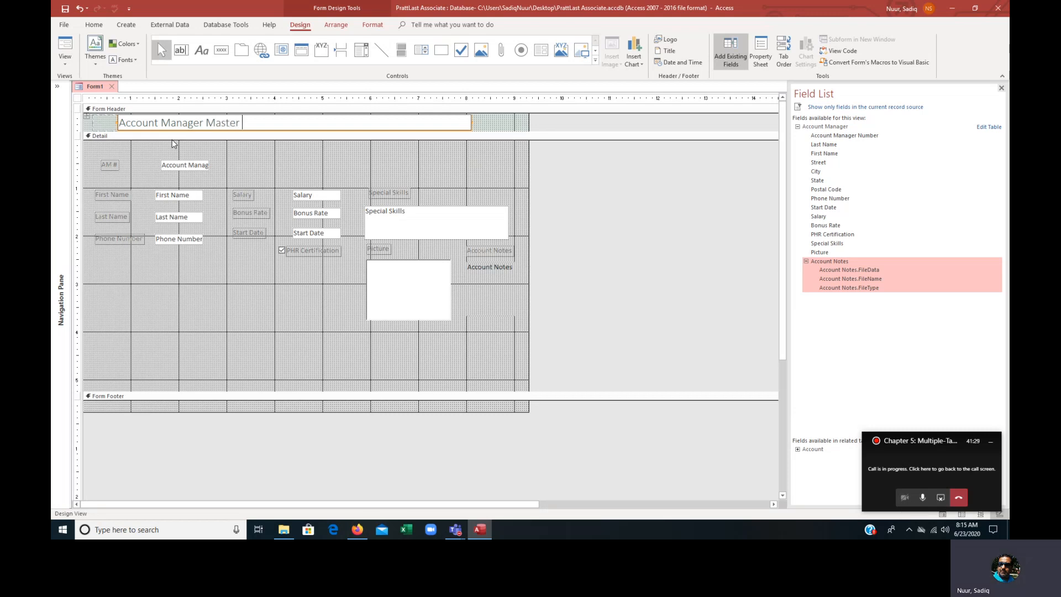
text( Form)
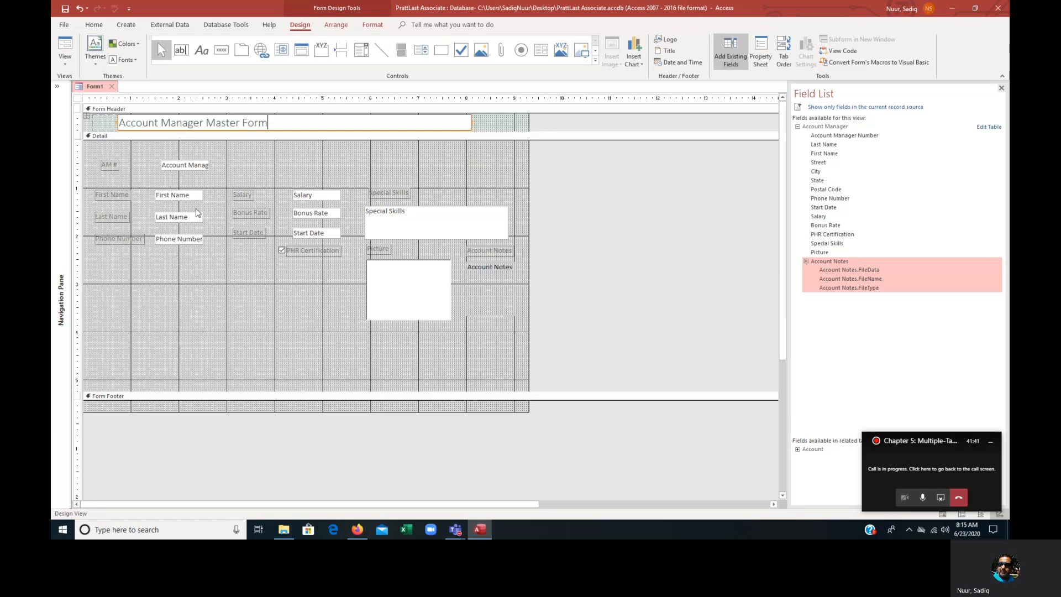
click(219, 294)
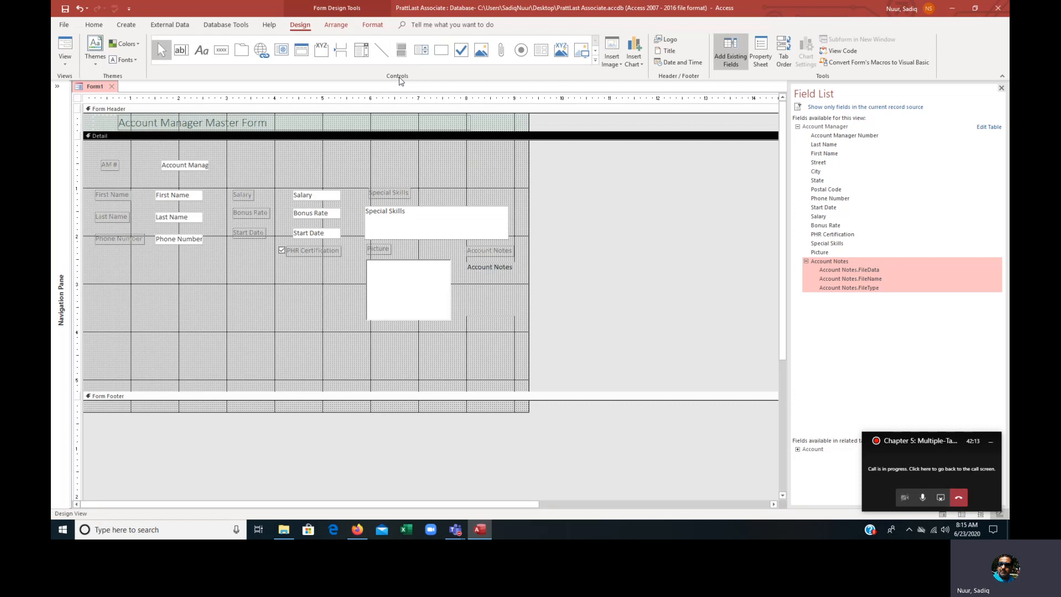
- Draw a subform about 8.9 inches wide and 1.2 inches tall below the fields, based on existing tables and queries
click(596, 62)
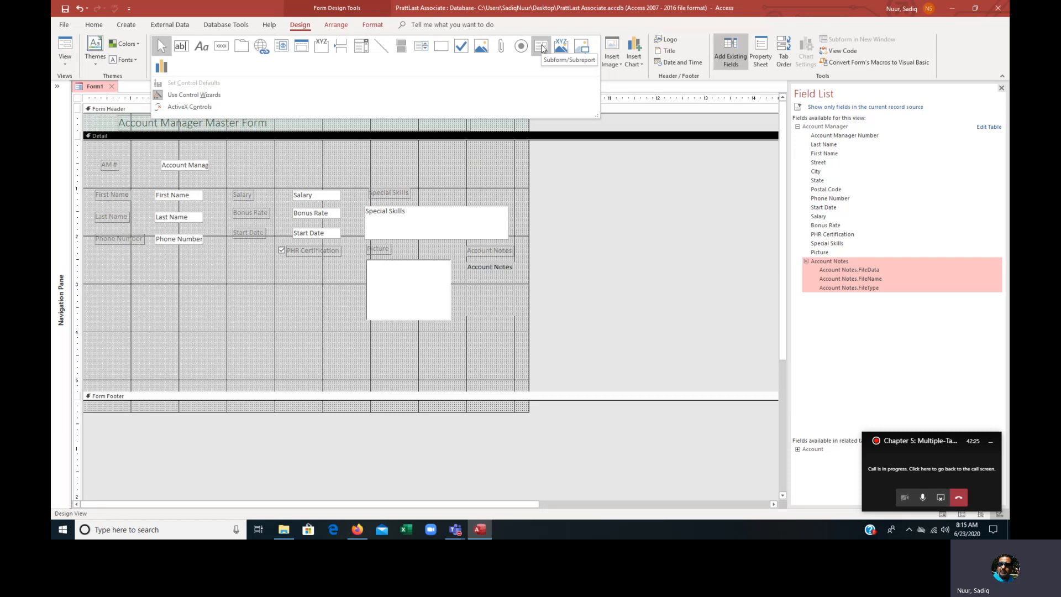
key(ctrl)
key(ctrl)
click(542, 48)
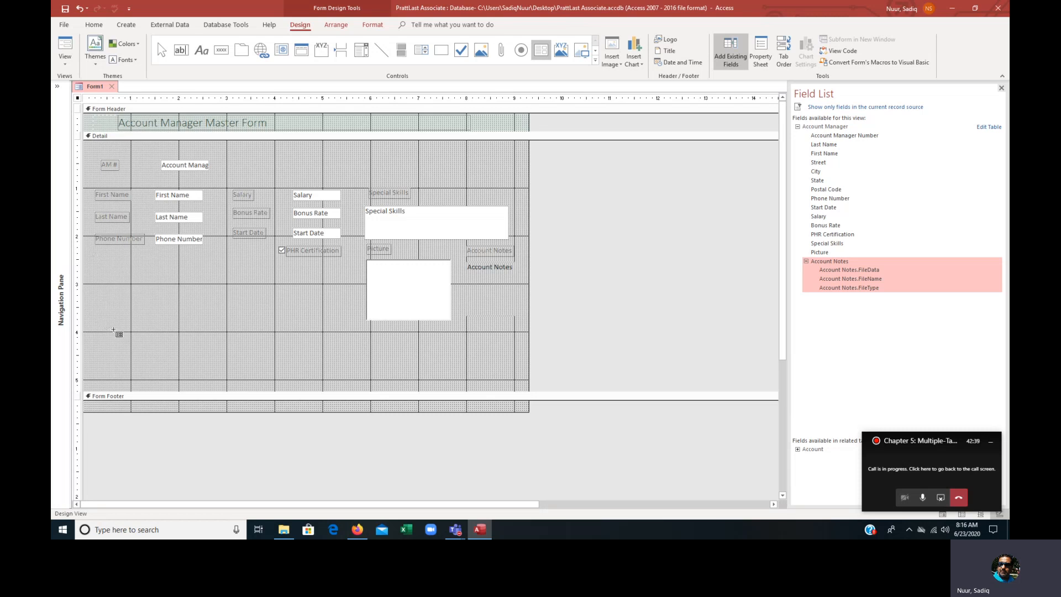
drag(95, 331, 521, 386)
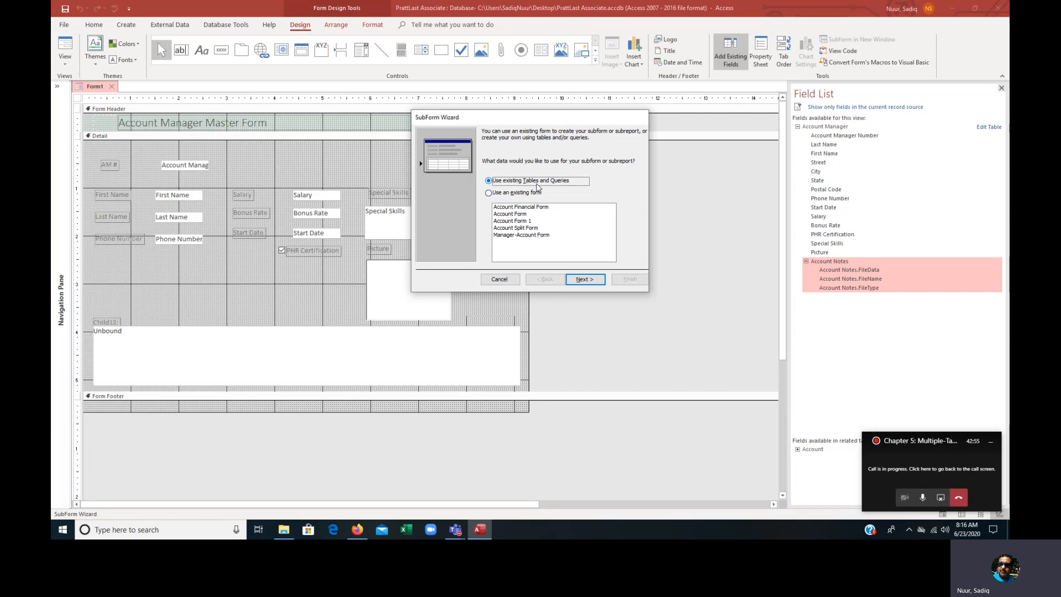
click(582, 284)
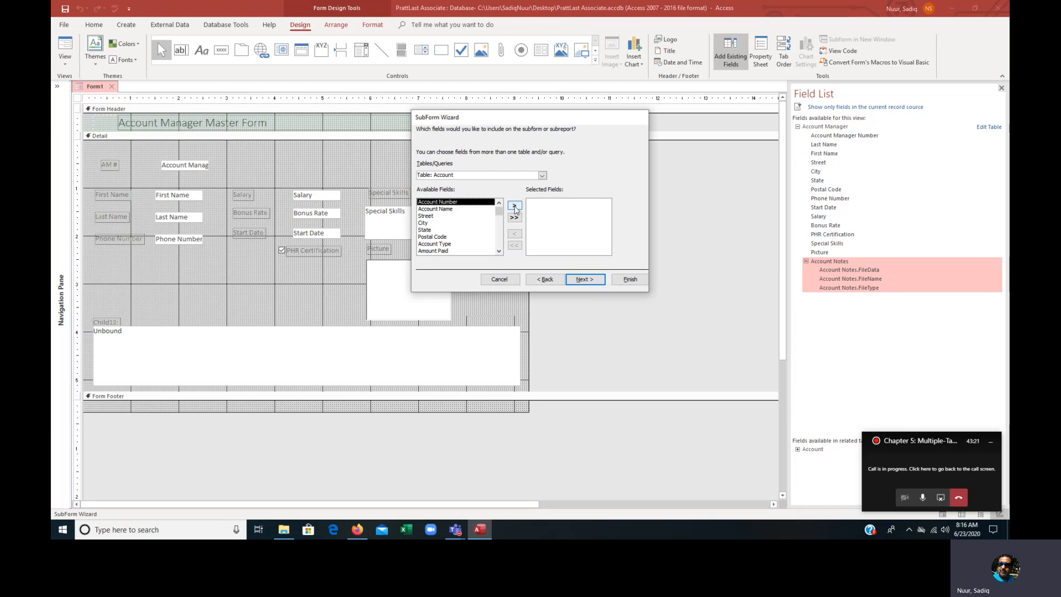
- Include Account Number, Account Name, Amount Paid and Current Due from the Account table in the subform
double_click(447, 203)
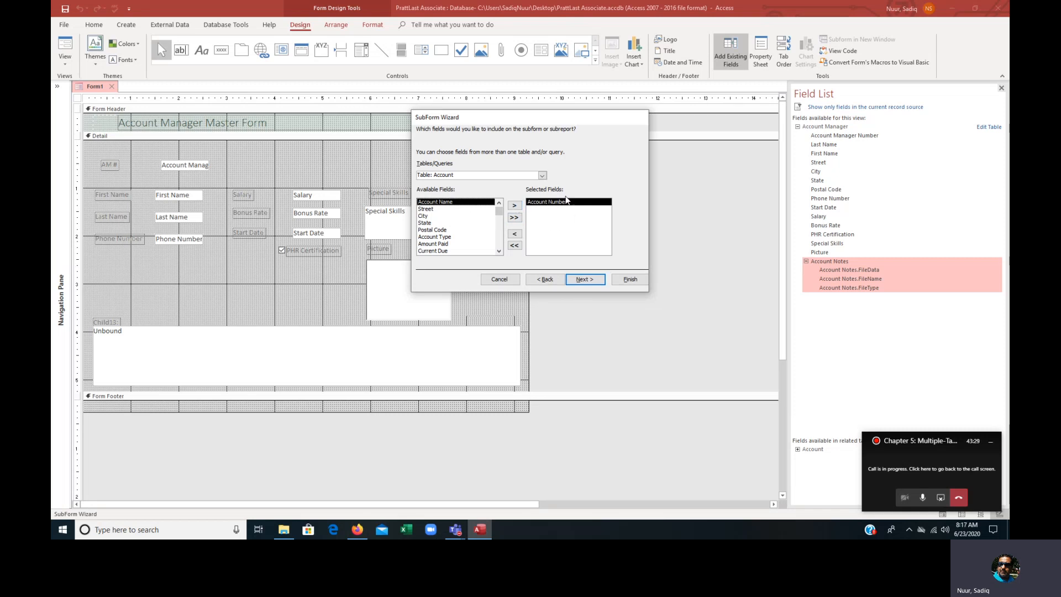
click(514, 206)
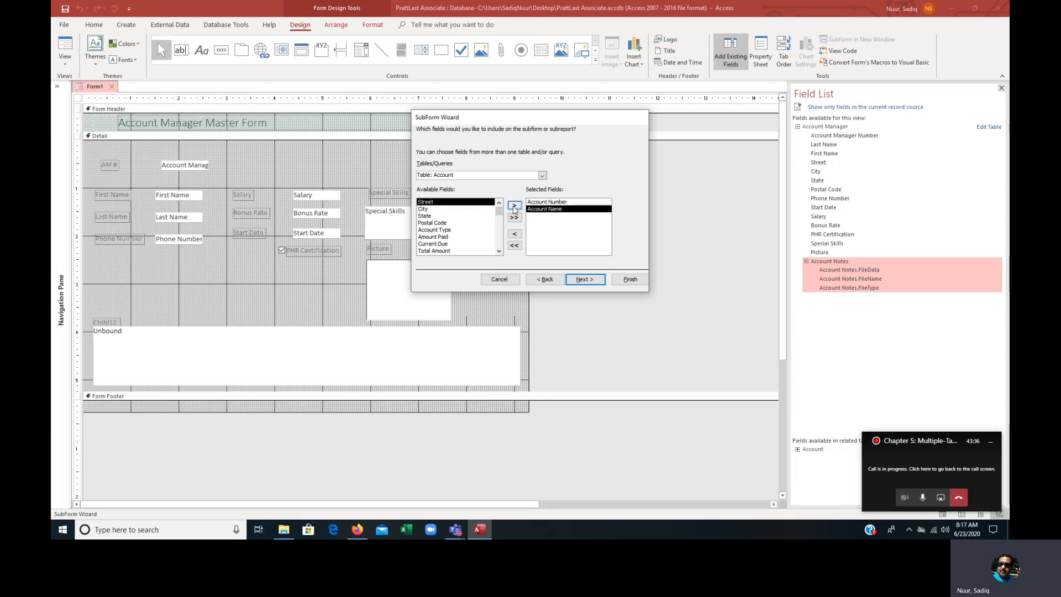
click(449, 237)
click(513, 206)
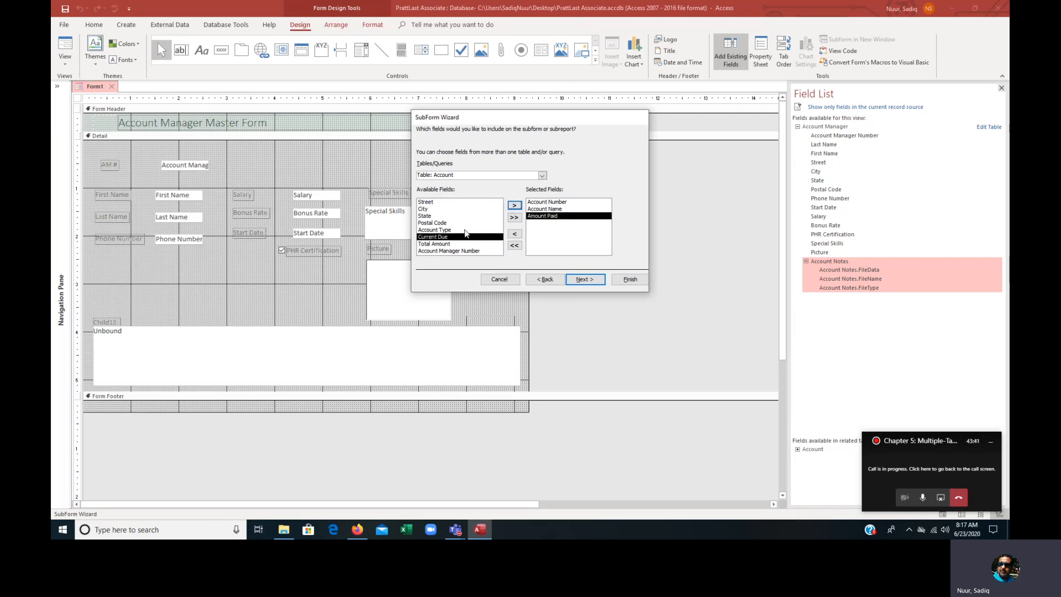
click(515, 206)
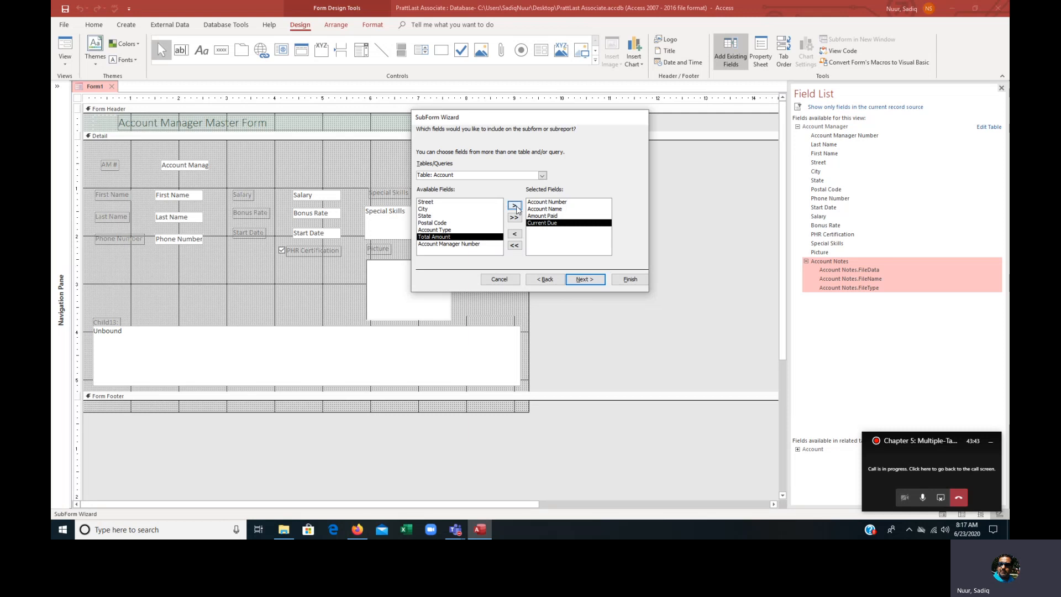
click(579, 283)
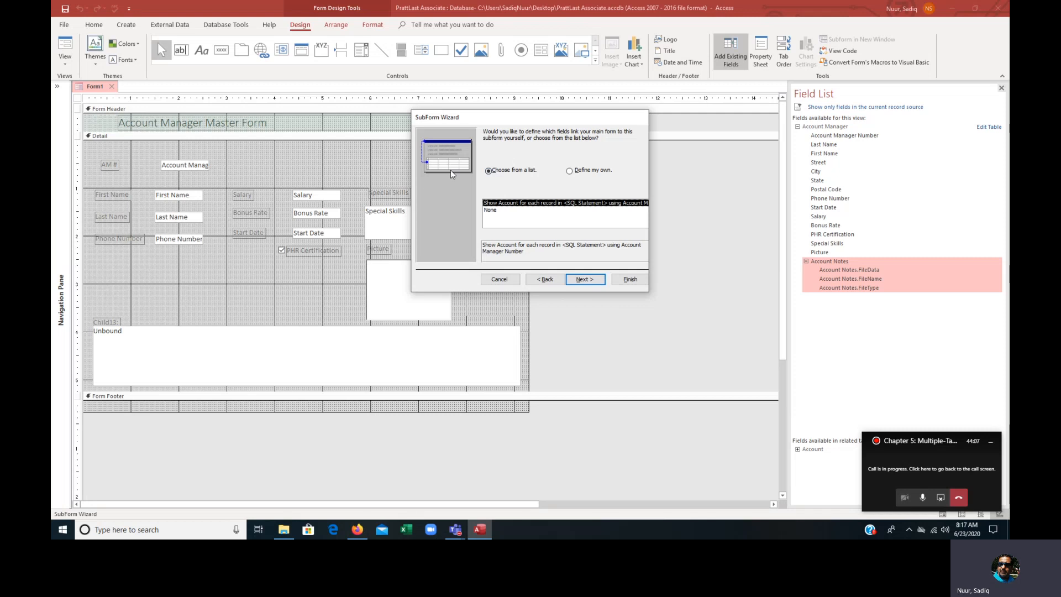
- Accept the subform link on Account Manager Number and name the subform "Accounts of Account Manager"
click(579, 280)
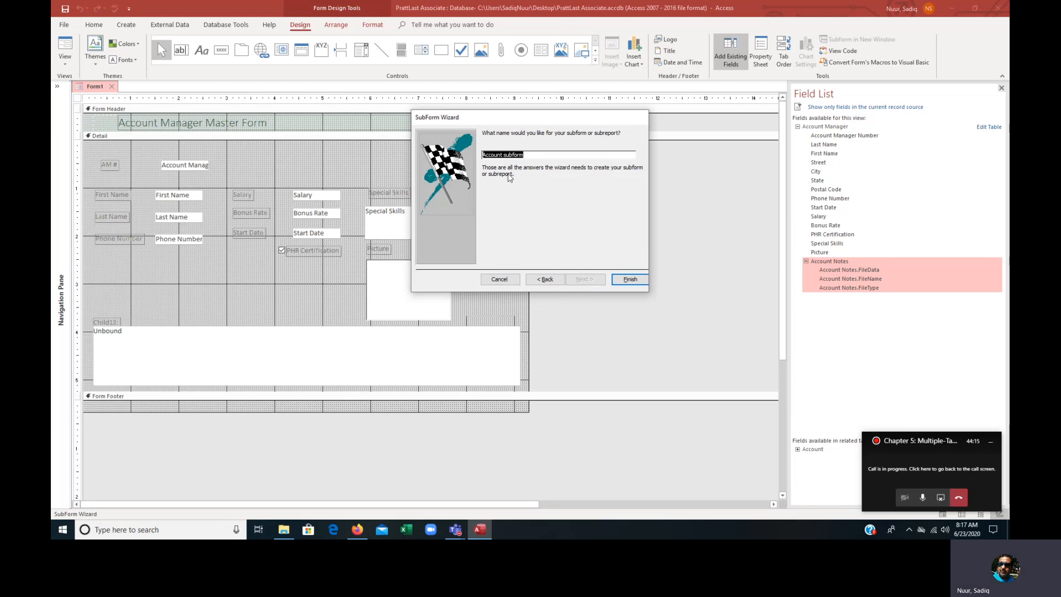
click(532, 157)
double_click(532, 156)
key(BackSpace)
text(s of Account Manage)
click(629, 279)
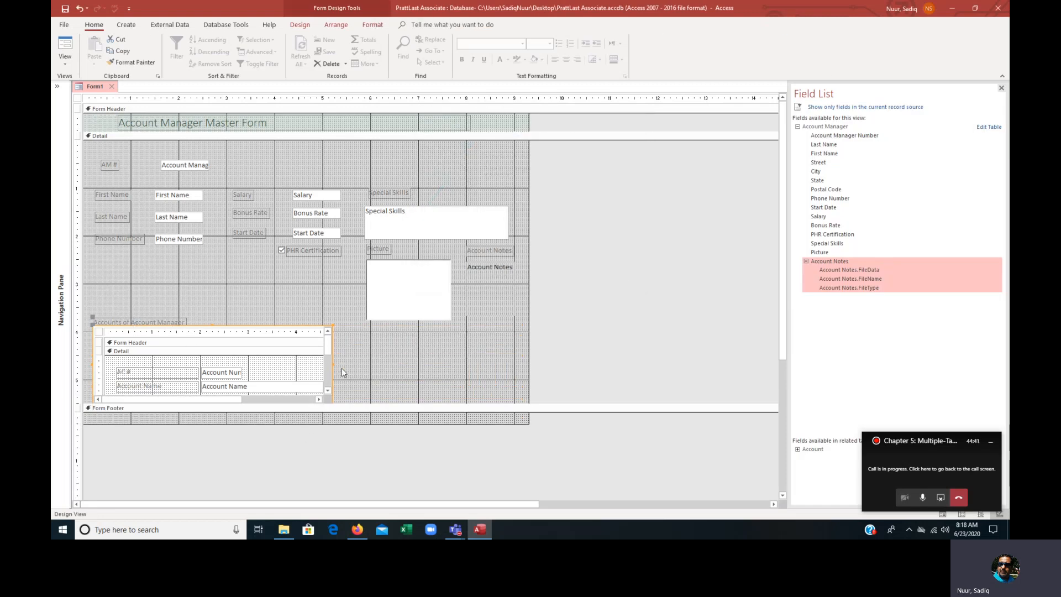
- Widen the subform to about 8.4 inches and display the finished form in Form View
drag(333, 363, 479, 370)
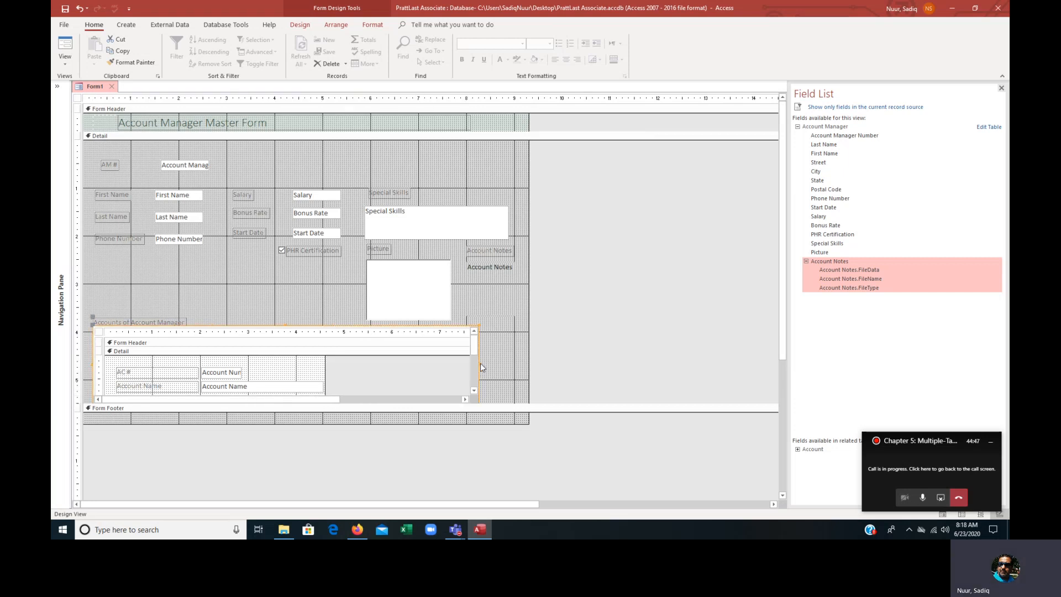
drag(479, 364, 496, 365)
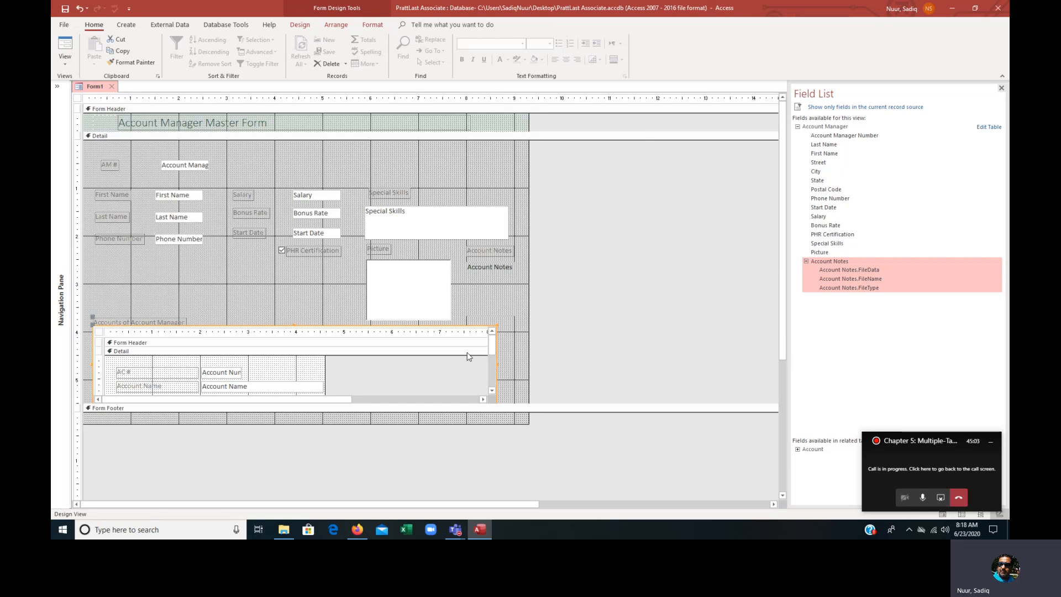
click(301, 24)
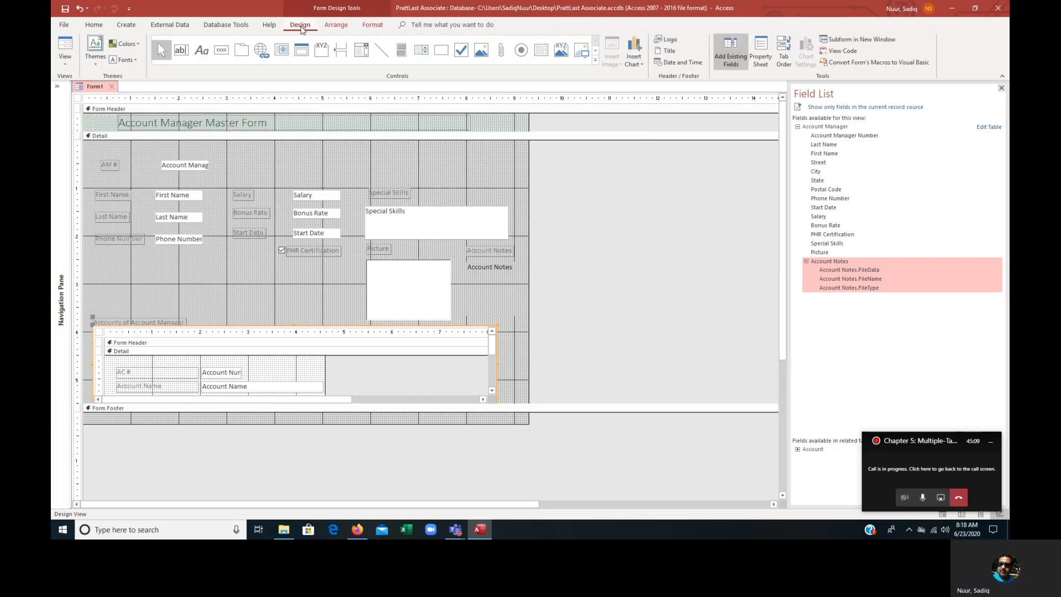
click(65, 65)
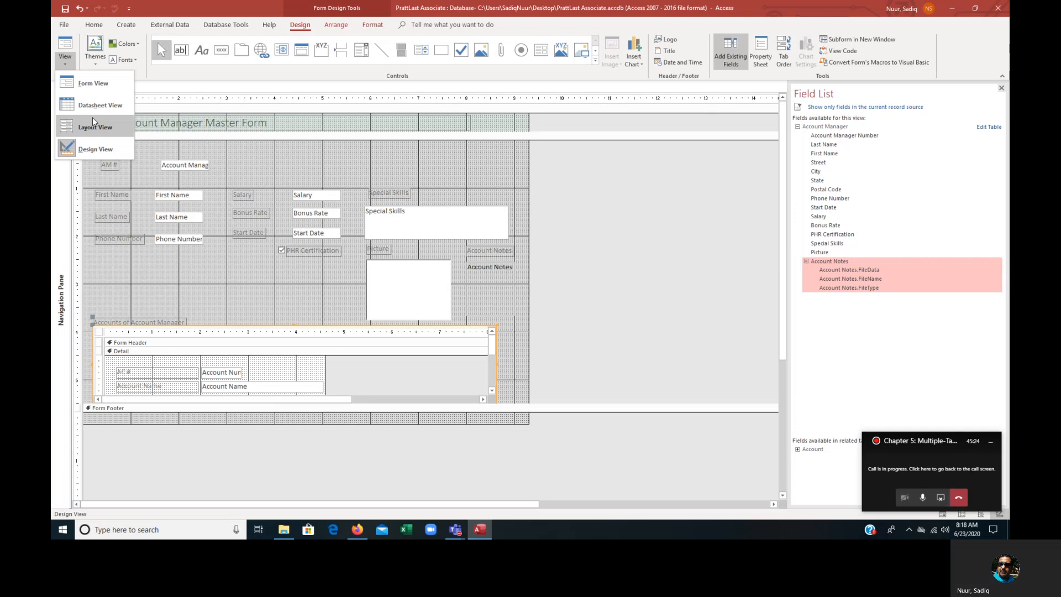
click(94, 82)
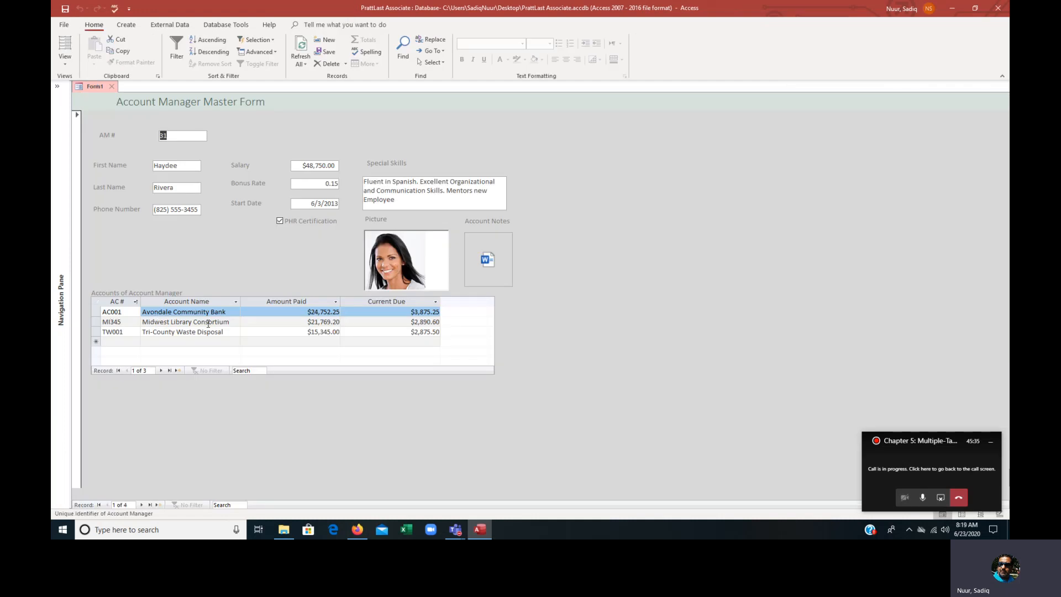
- Browse forward to the last account manager record and narrow the subform's AC # column
click(142, 505)
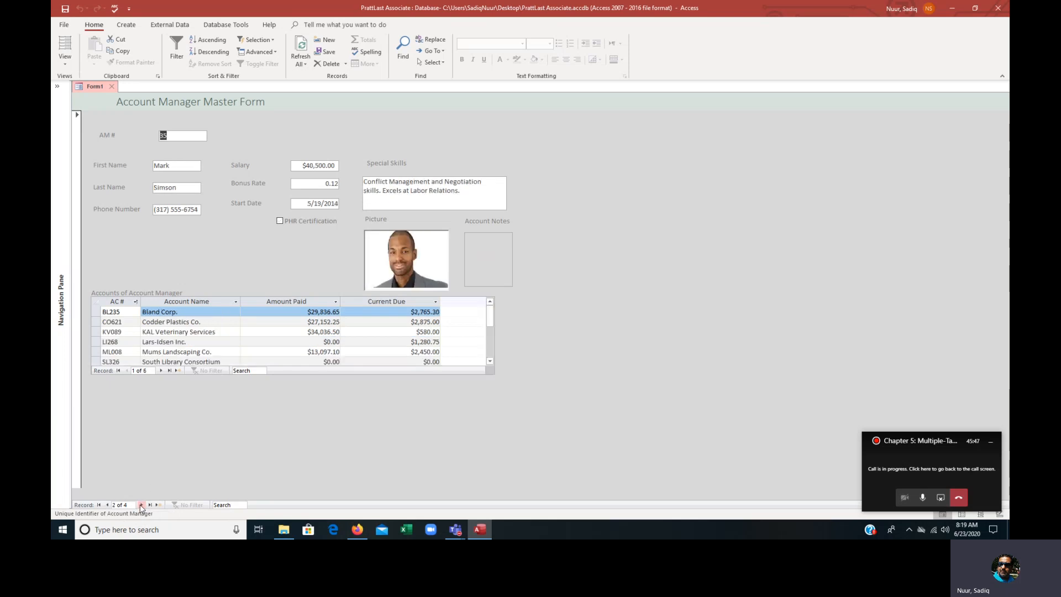
click(142, 505)
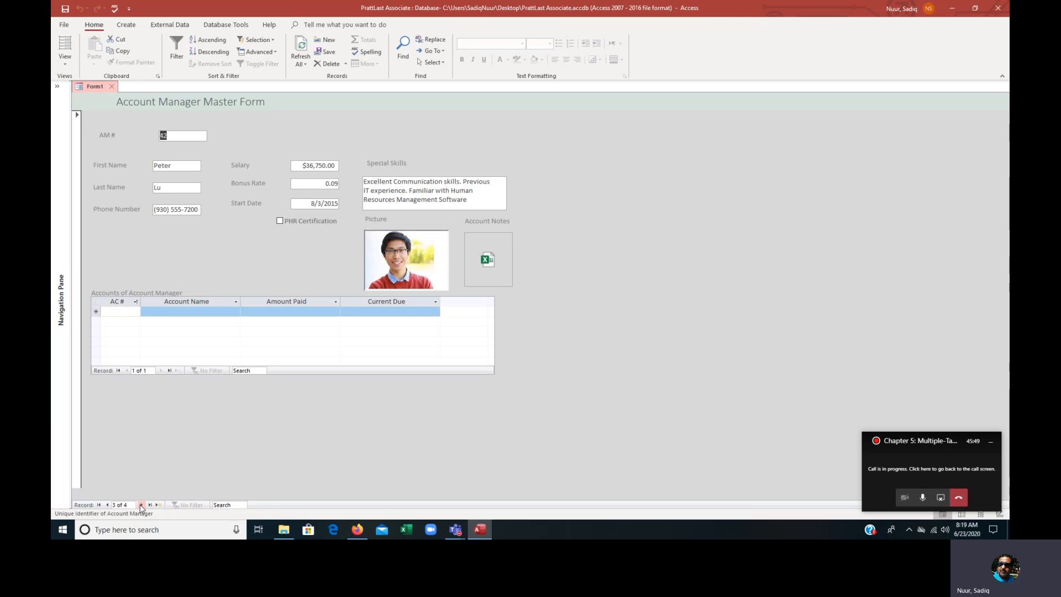
click(141, 505)
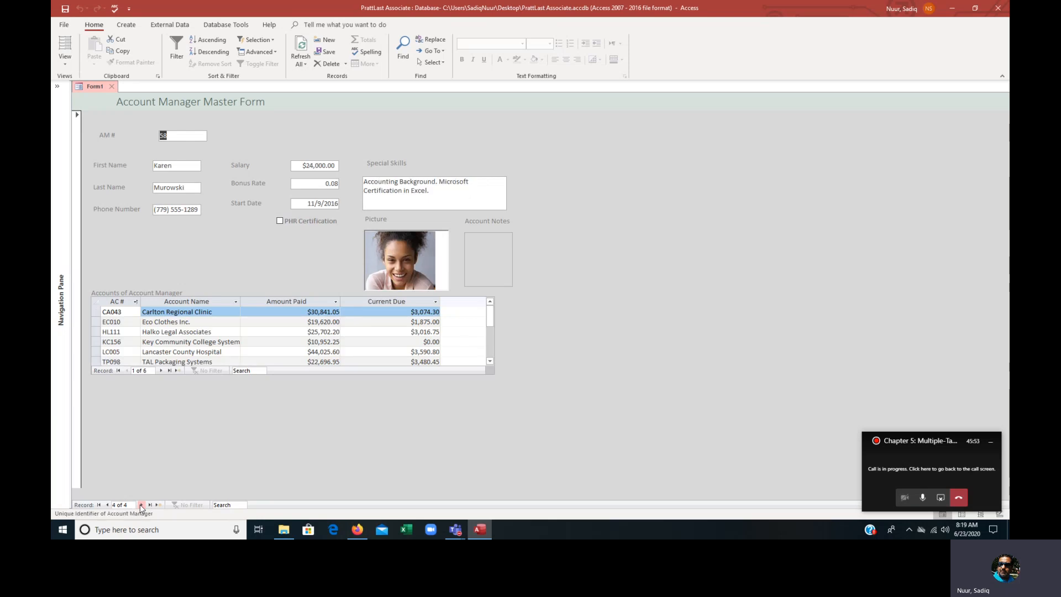
click(139, 302)
drag(141, 302, 132, 303)
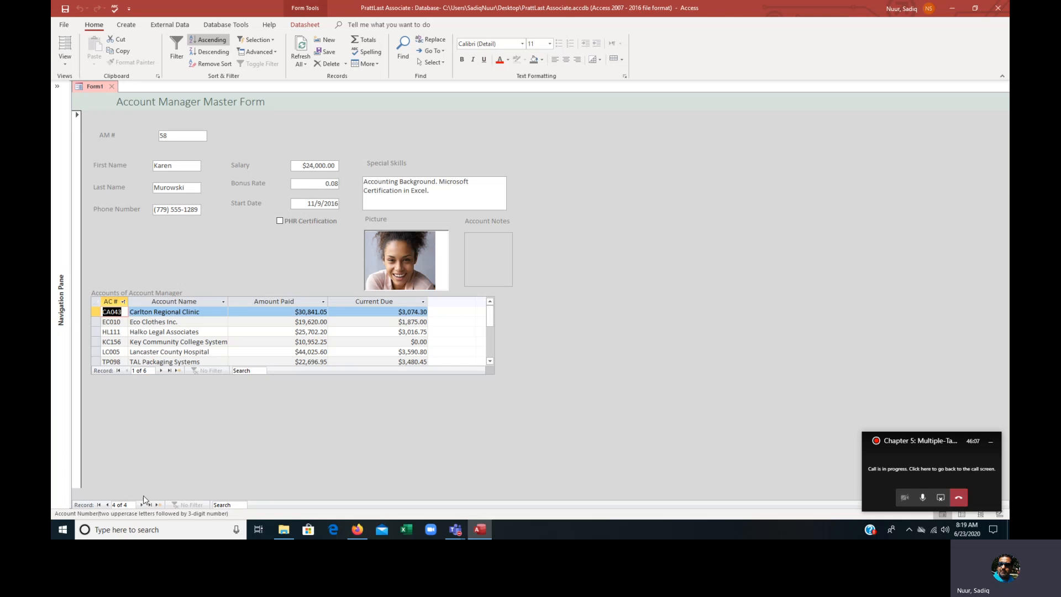
- Go back to the third manager record and view the Insert Object options for its picture without inserting anything
click(107, 504)
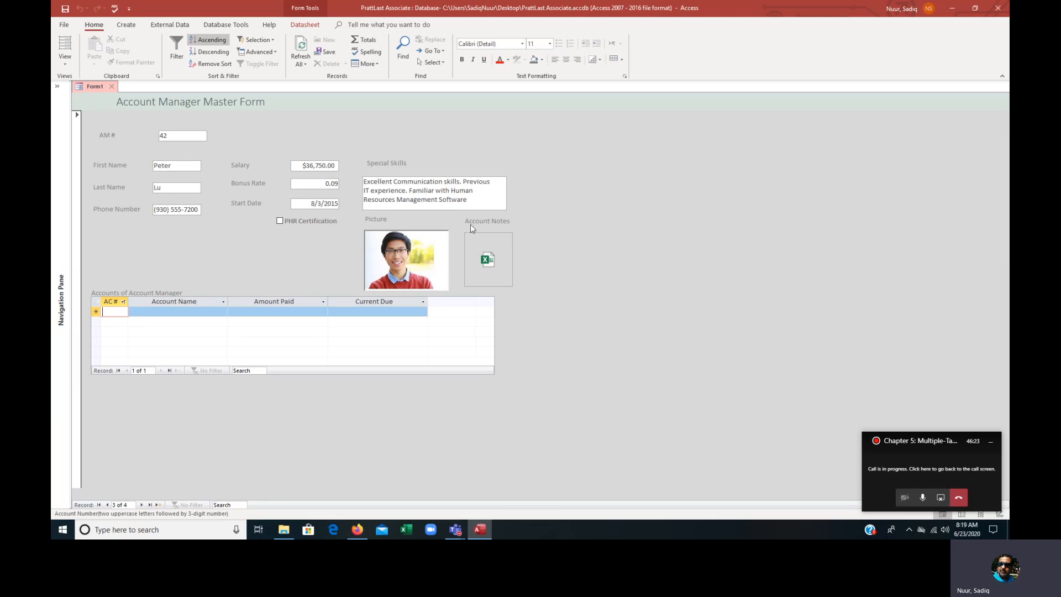
click(391, 255)
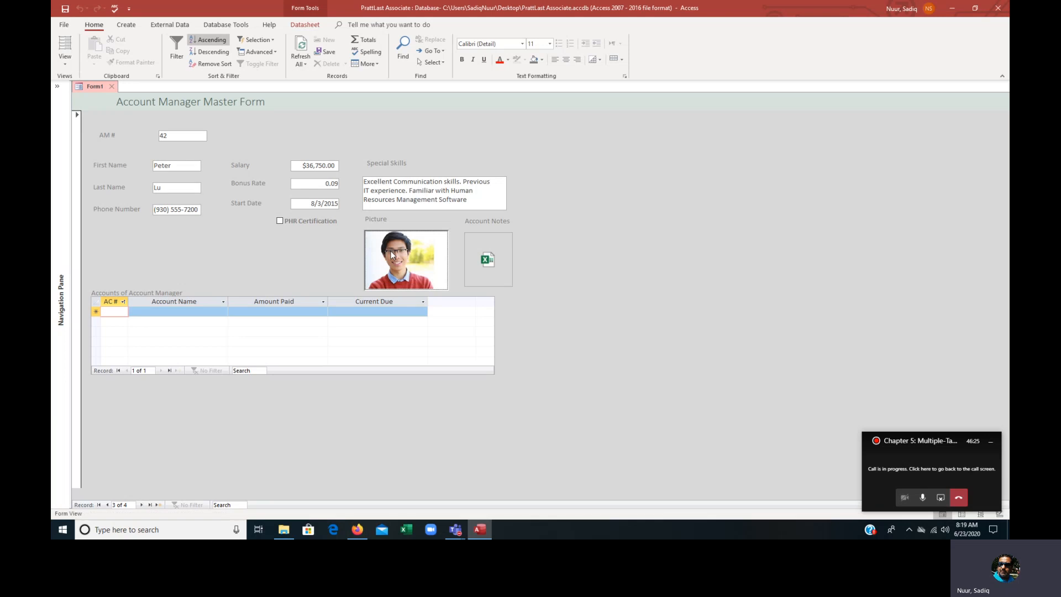
right_click(391, 255)
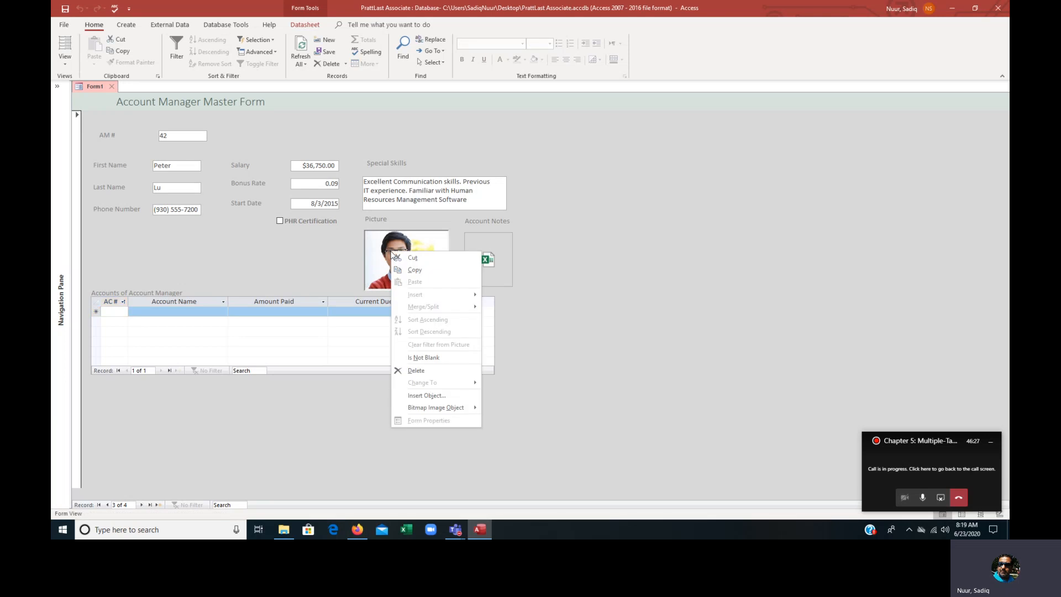
click(430, 396)
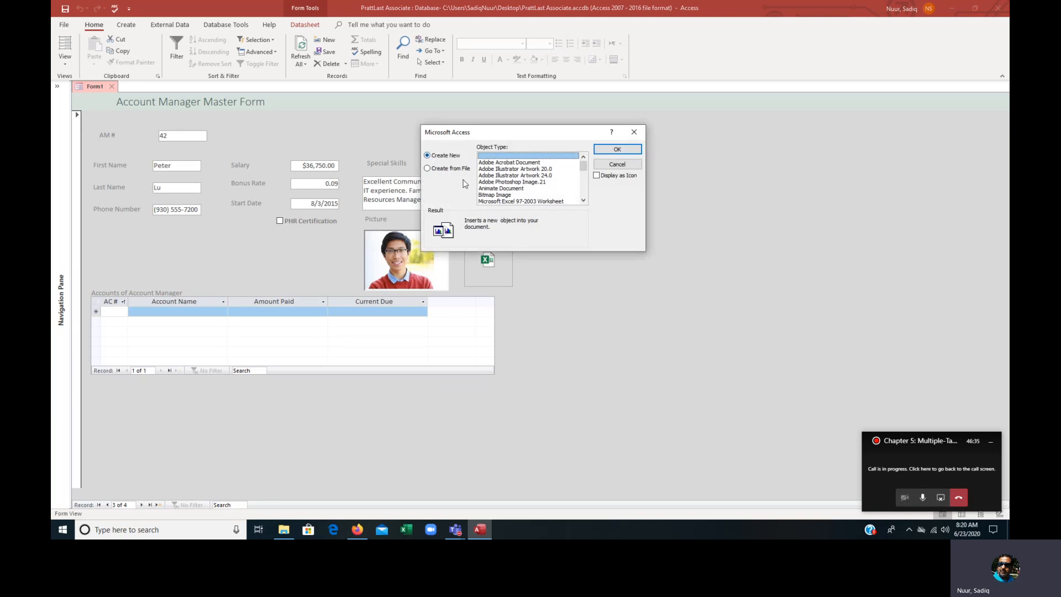
click(608, 167)
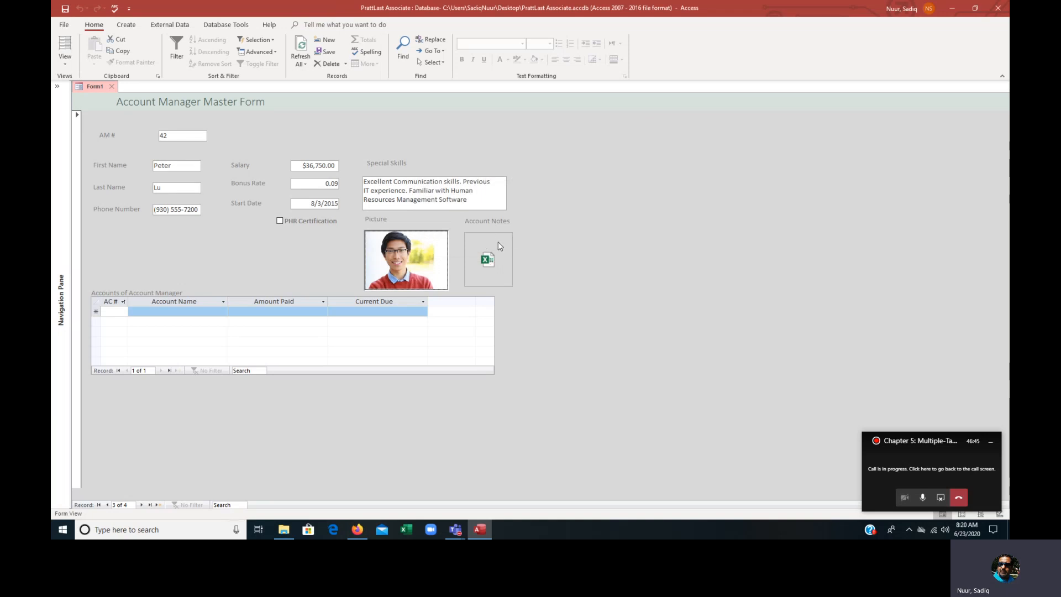
- Examine the attachment commands available for the Account Notes field and return to the first manager record
right_click(499, 242)
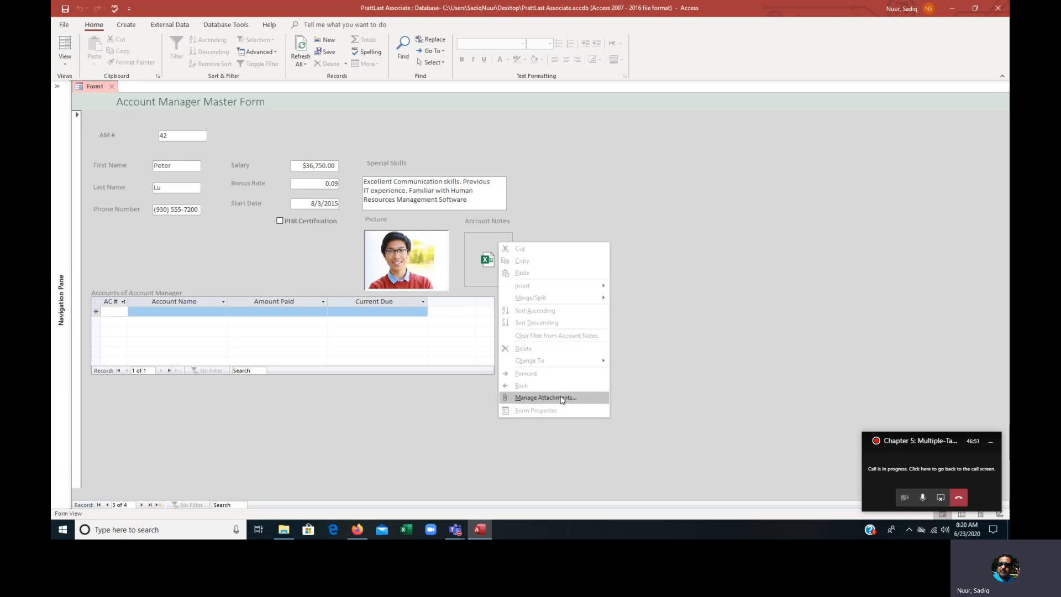
click(705, 360)
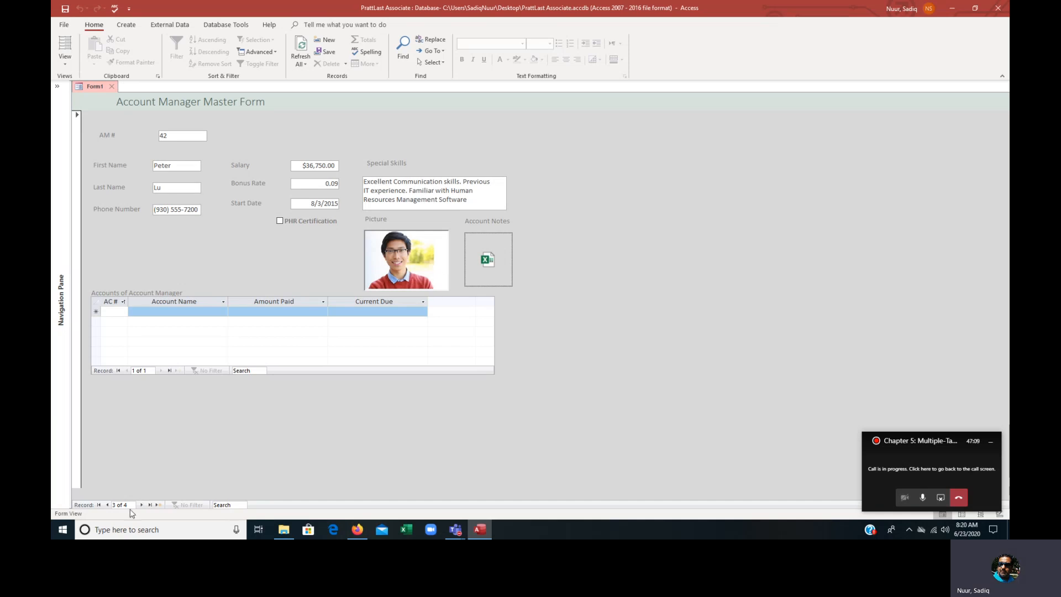
click(100, 505)
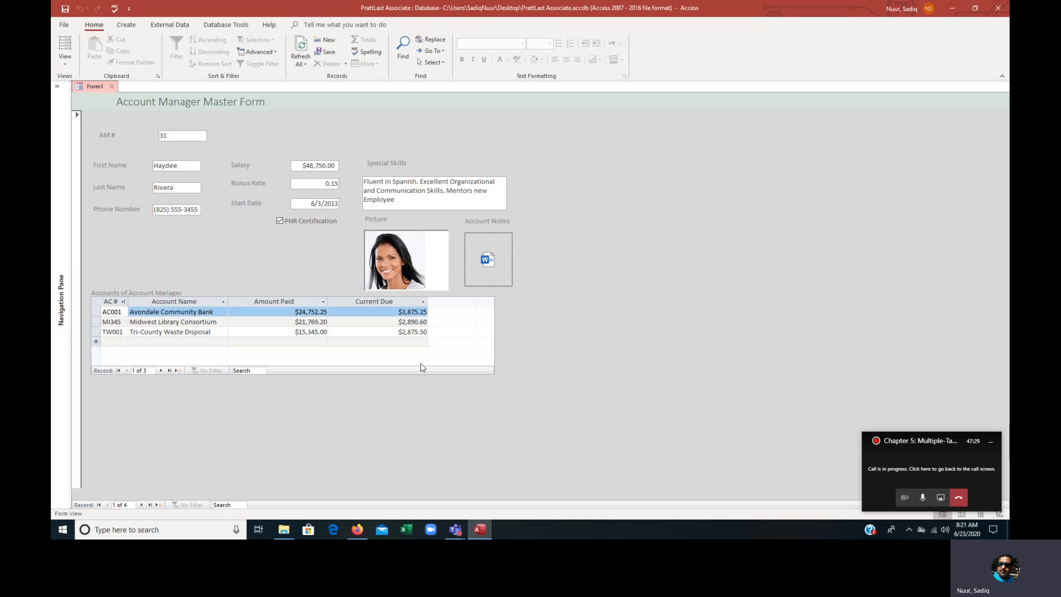
- Close the form, saving the changes to it and its subform, and name it "Account Manager Master Form"
click(112, 86)
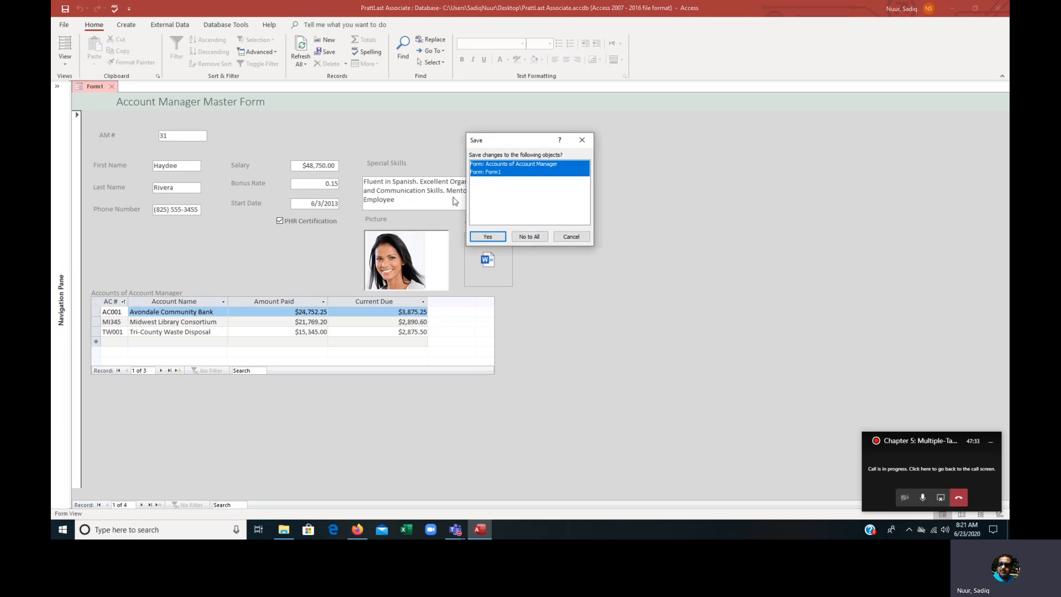
click(488, 236)
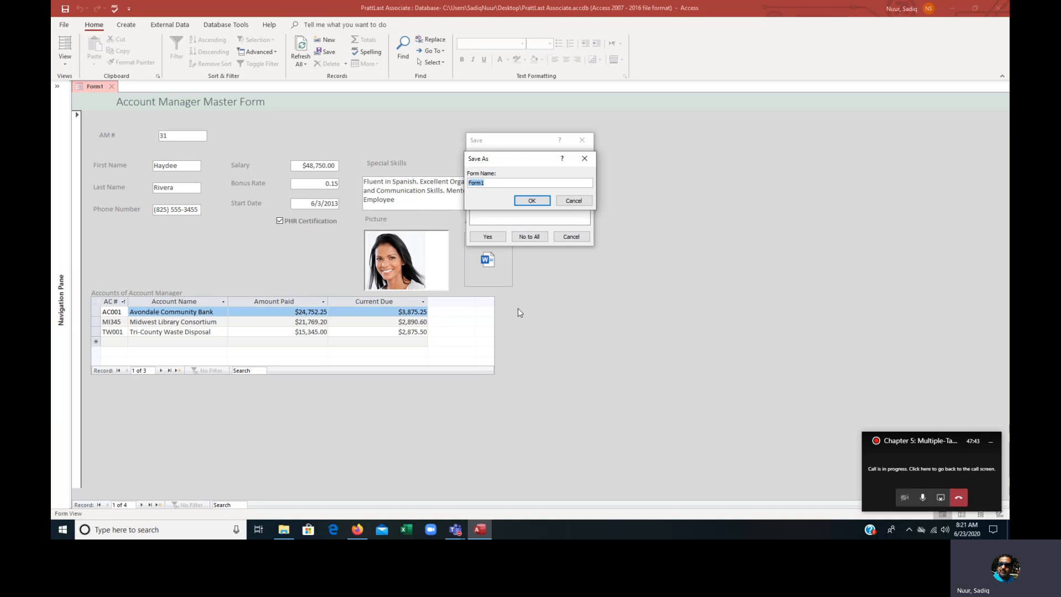
text(Account Manager Master Form)
click(534, 200)
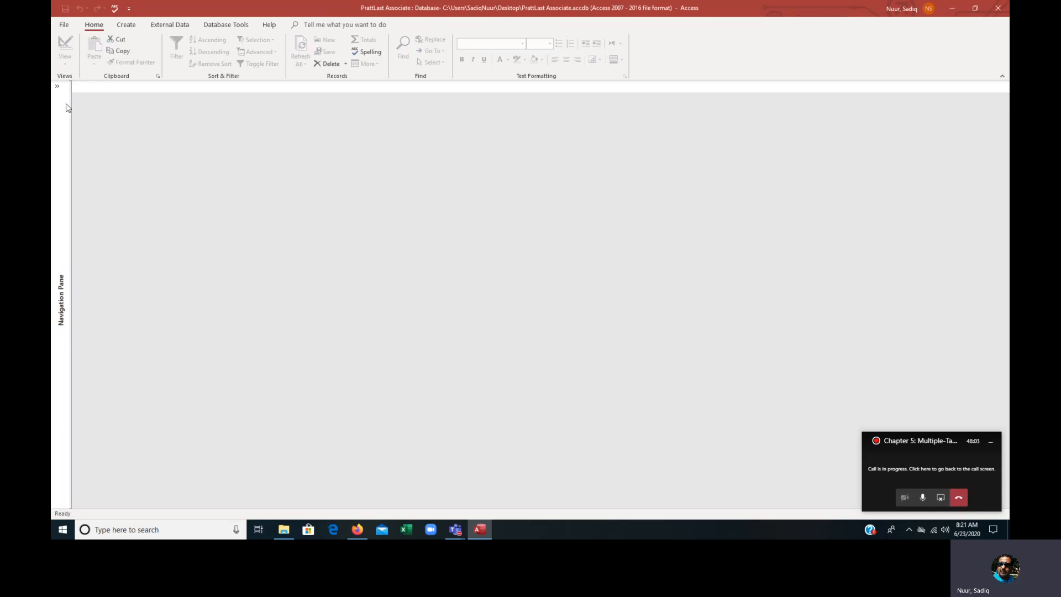
- Narrow the Amount Paid and Current Due columns in the Accounts of Account Manager form and reopen the Account Manager Master Form
click(57, 86)
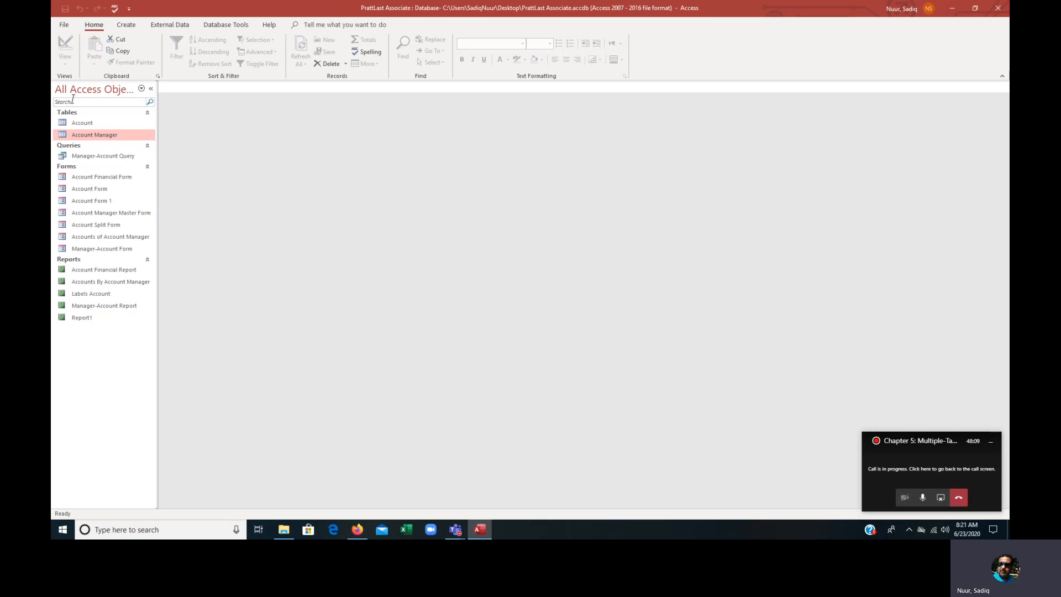
double_click(122, 238)
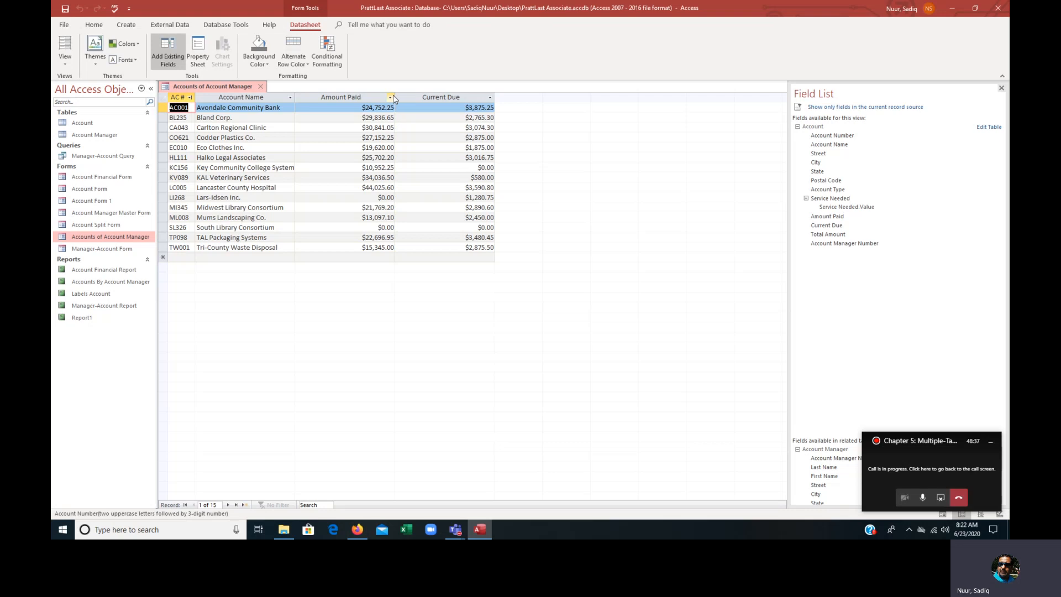
drag(395, 96, 350, 97)
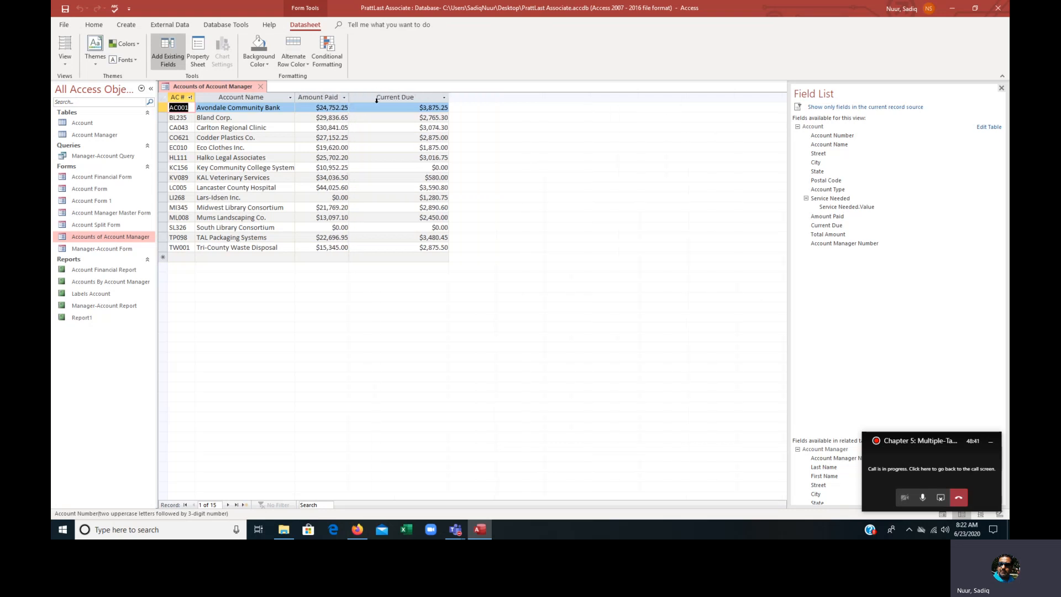
double_click(448, 98)
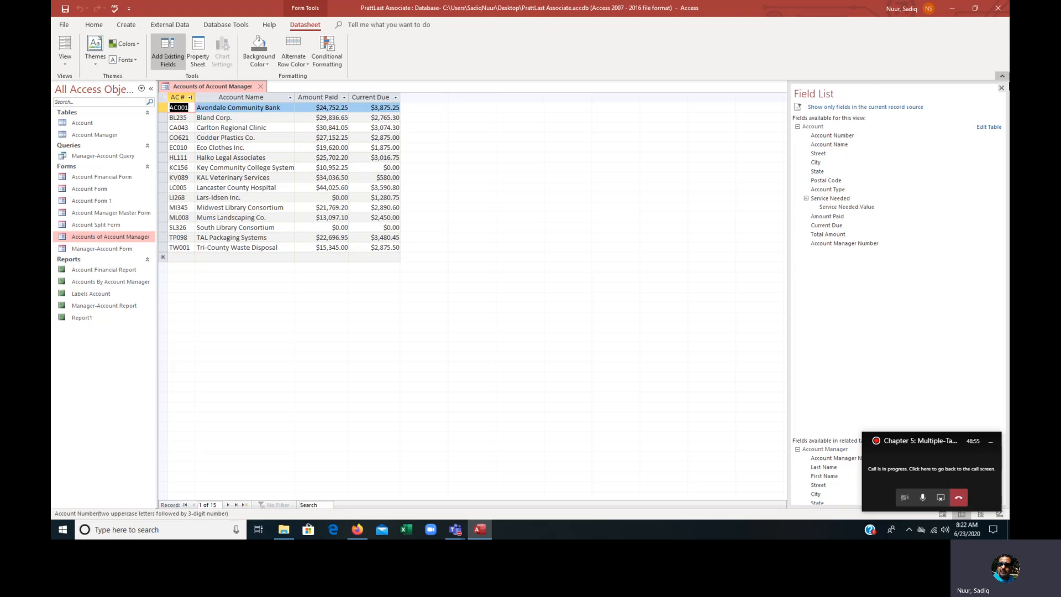
click(261, 86)
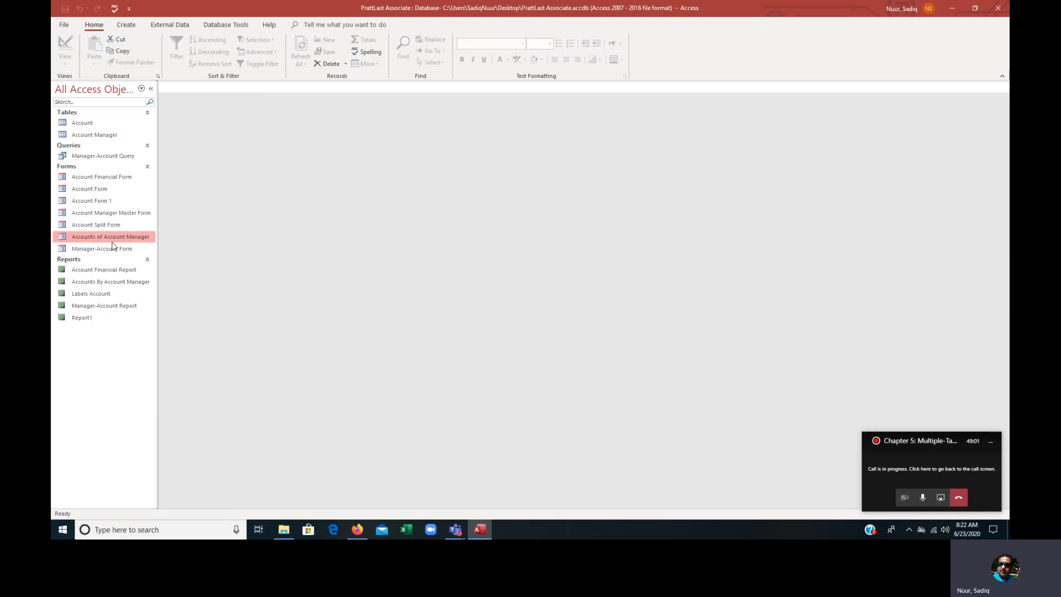
double_click(88, 215)
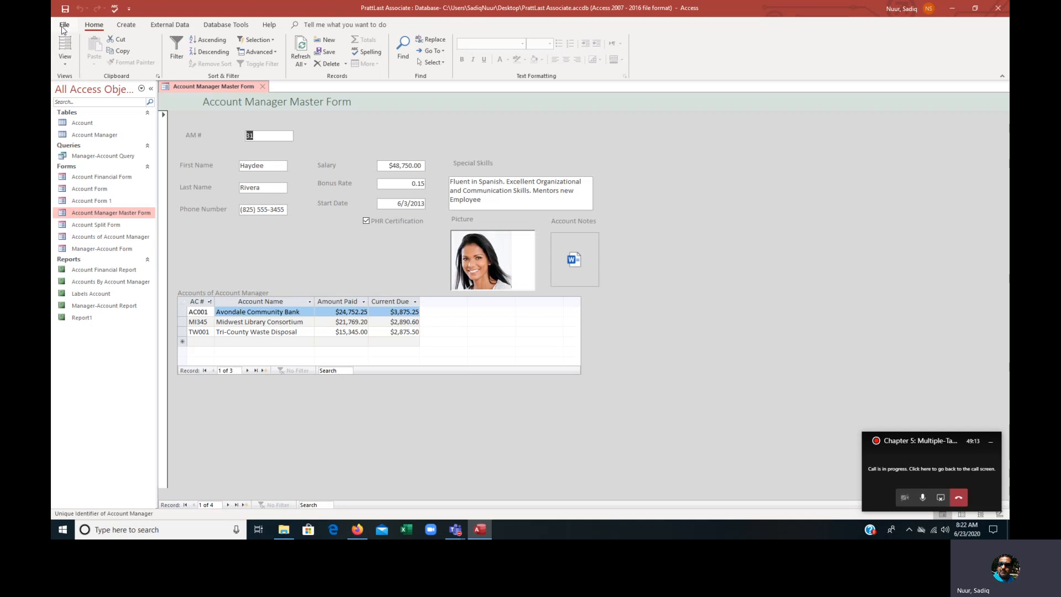
- In Layout view, narrow the Accounts of Account Manager subform so its right edge sits just past the Current Due column
click(65, 65)
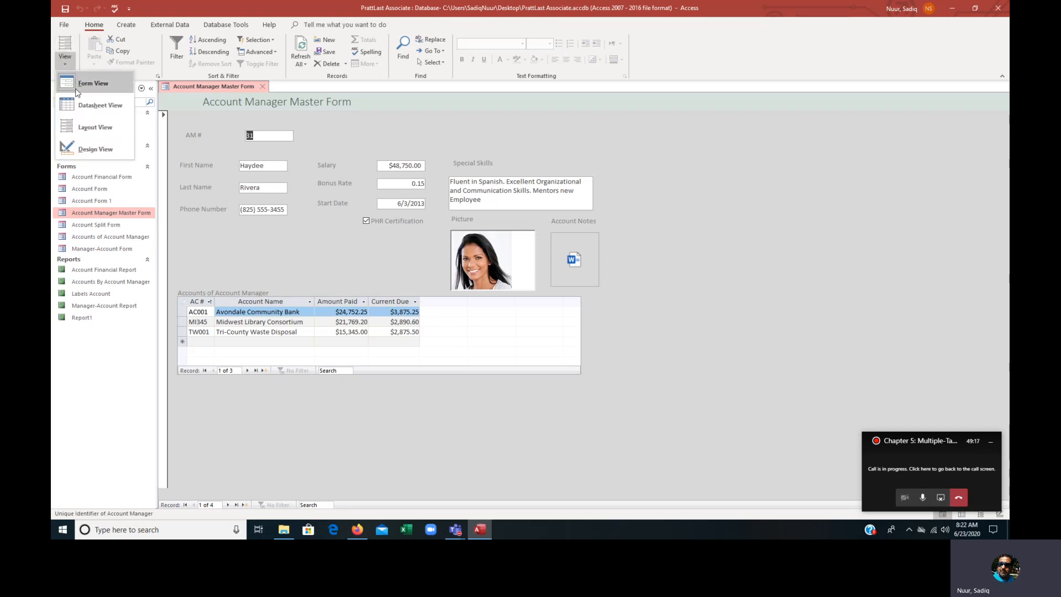
click(106, 128)
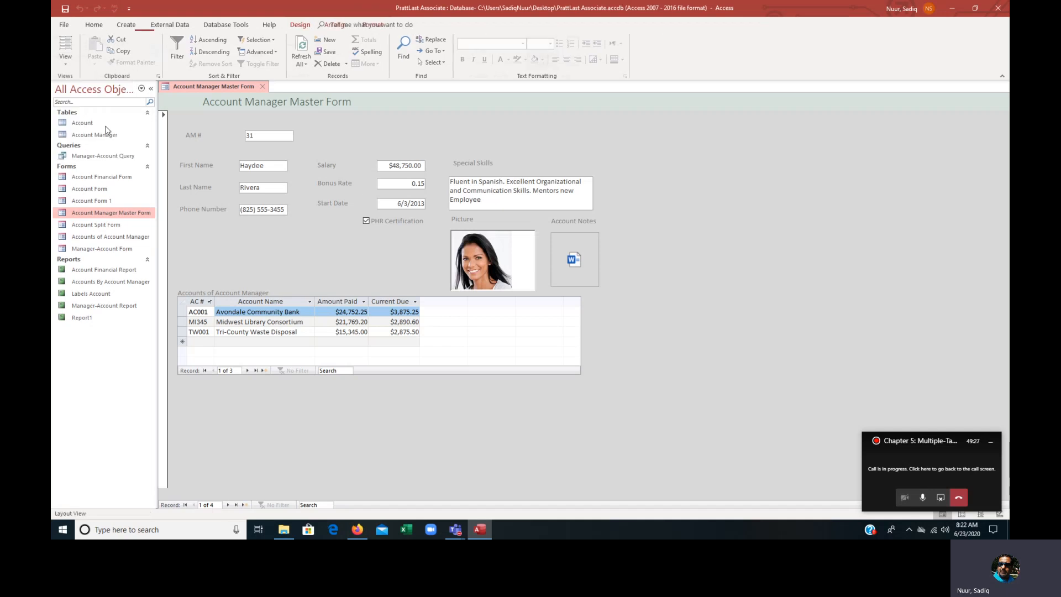
click(499, 331)
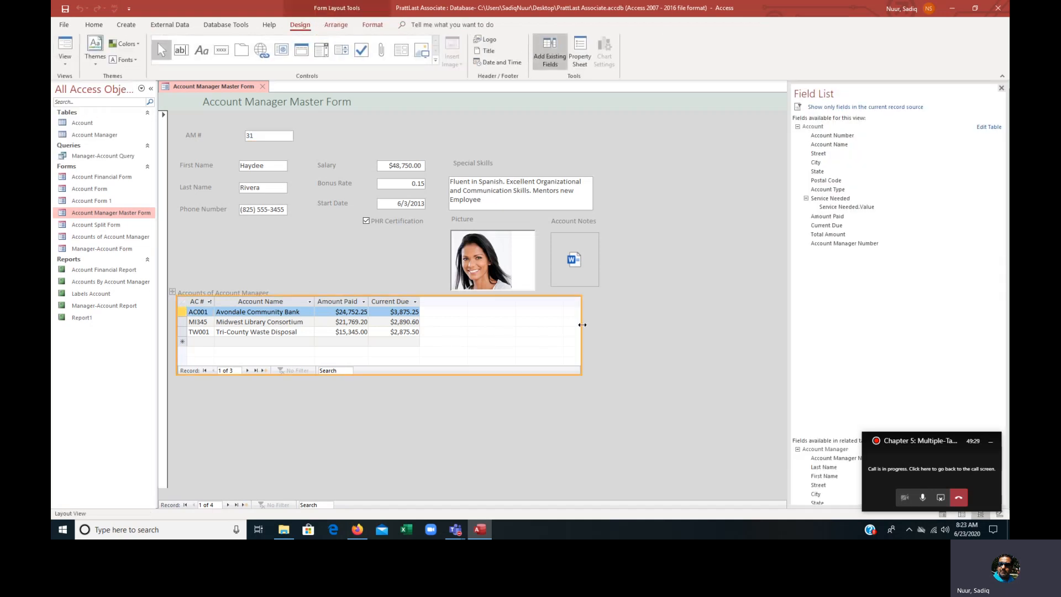
drag(581, 321, 492, 318)
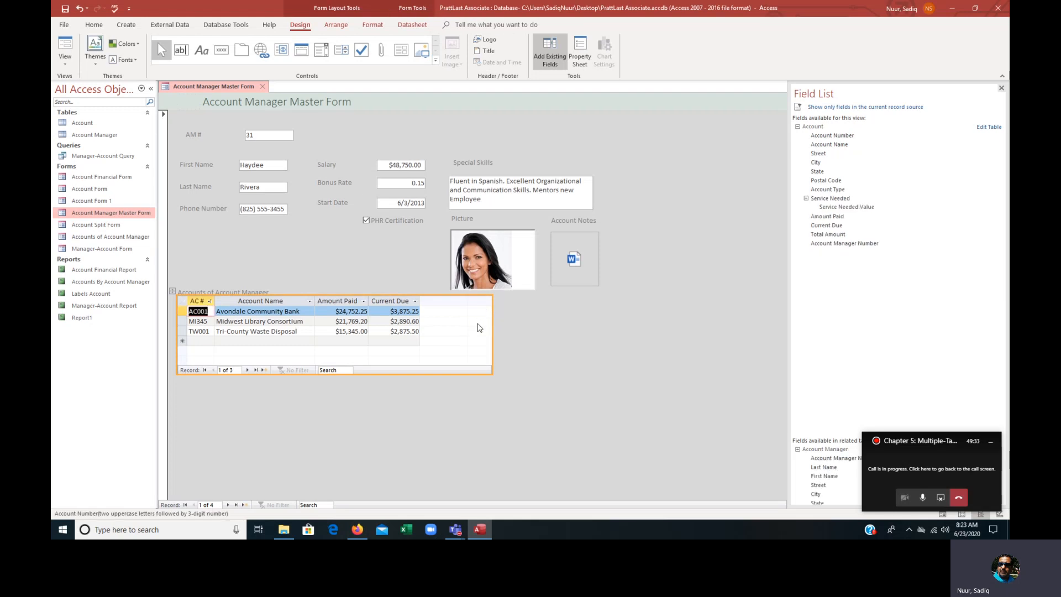
drag(488, 323, 423, 322)
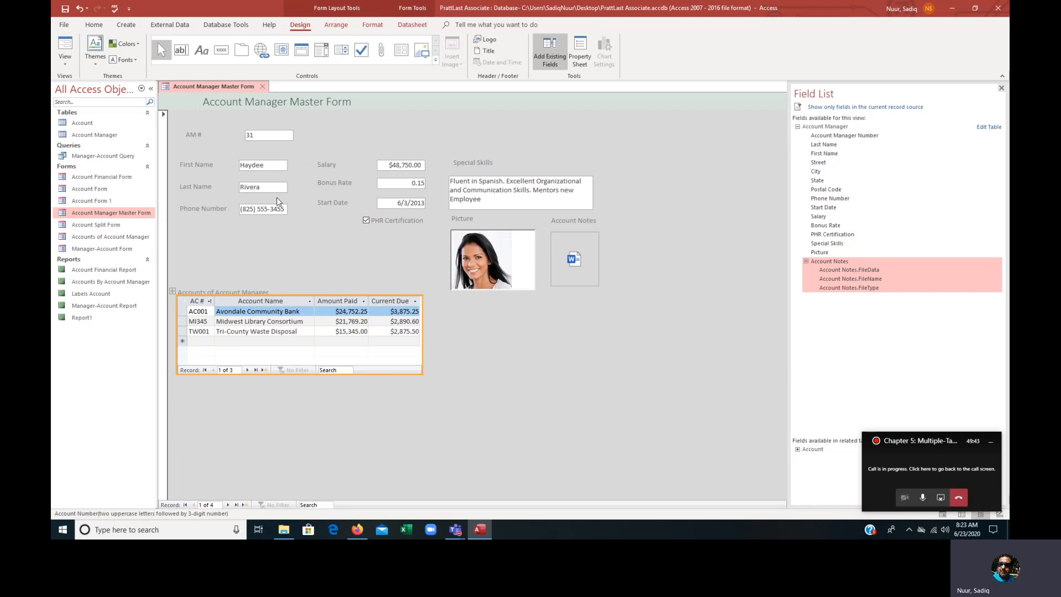
- In Design view, set the Size Mode property of the Picture control to Stretch
click(65, 66)
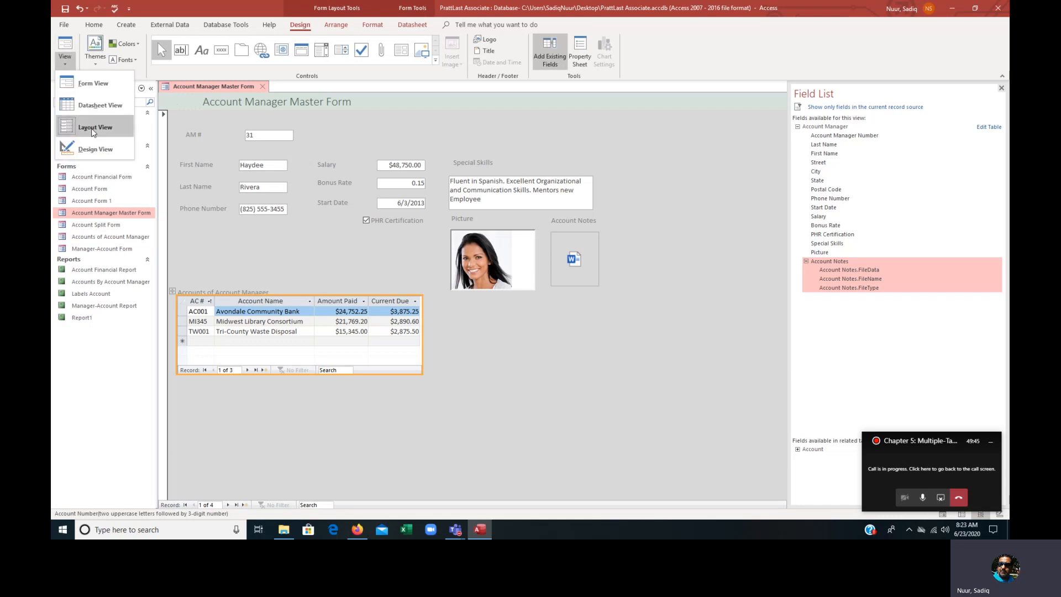
click(98, 151)
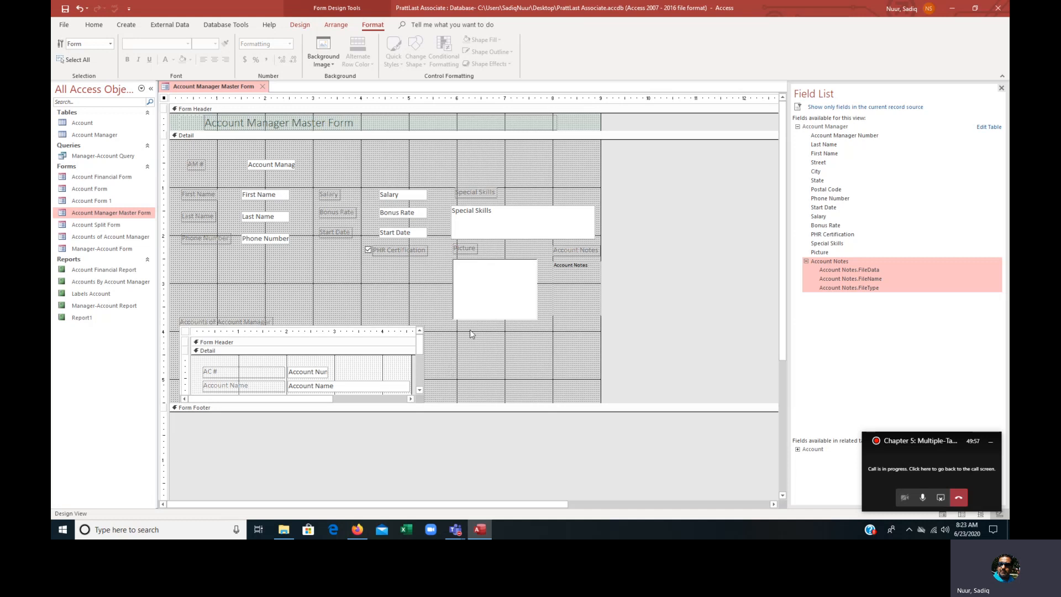
click(472, 273)
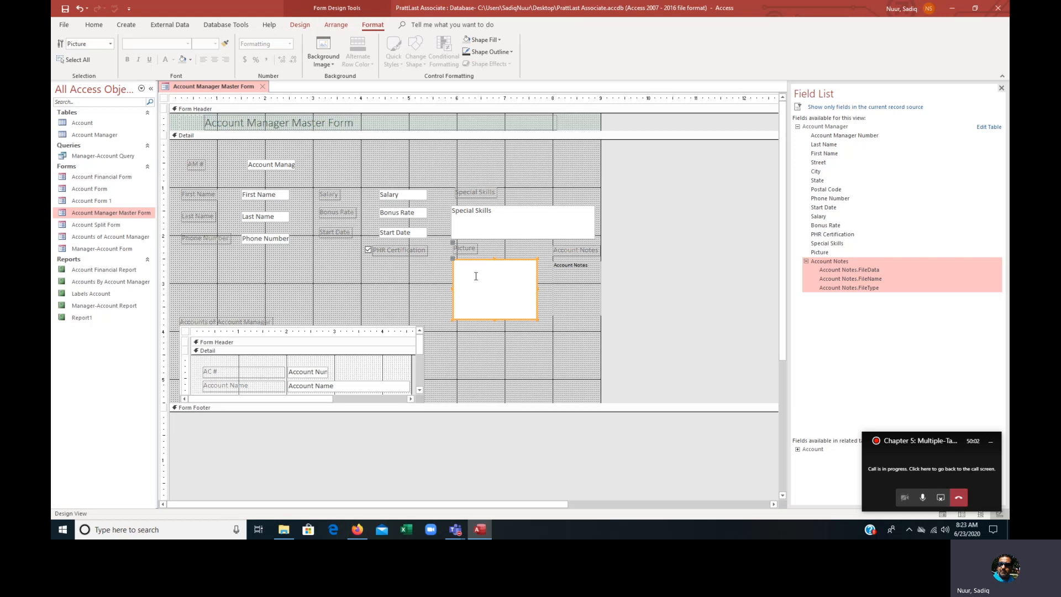
click(303, 29)
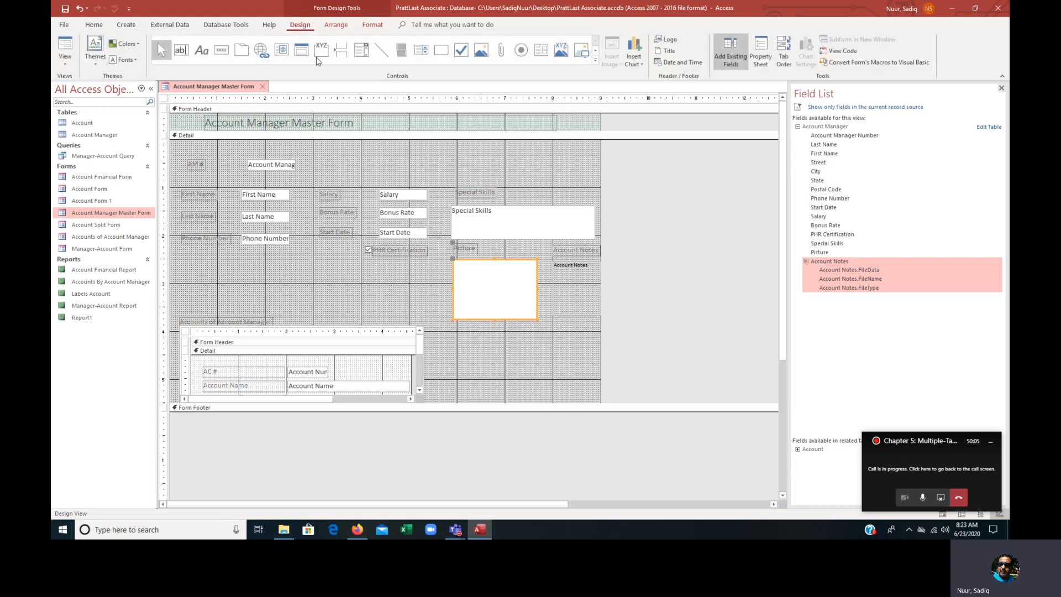
click(760, 52)
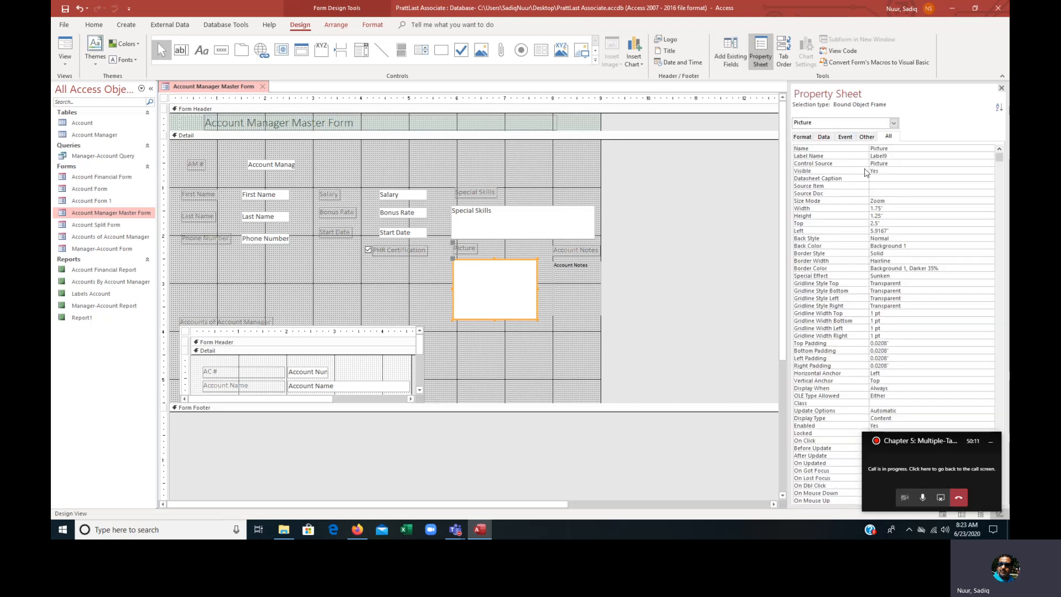
click(828, 205)
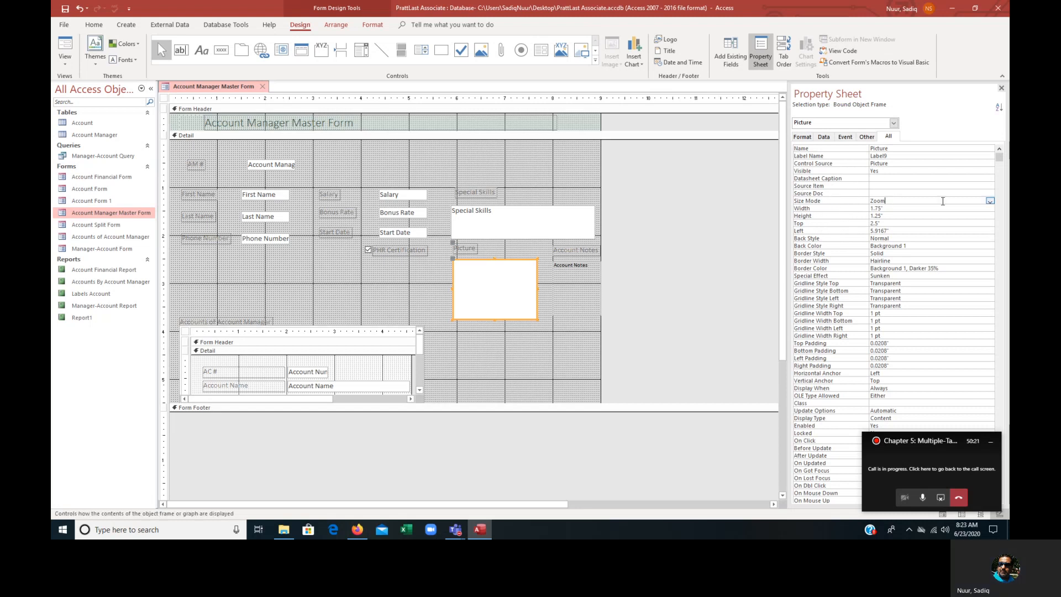
click(990, 203)
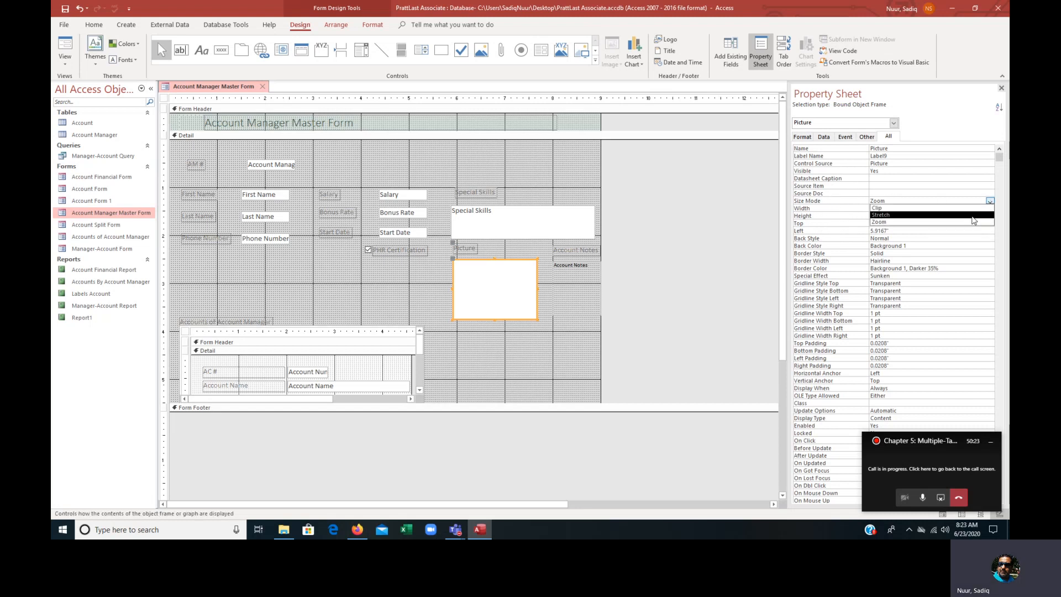
click(968, 214)
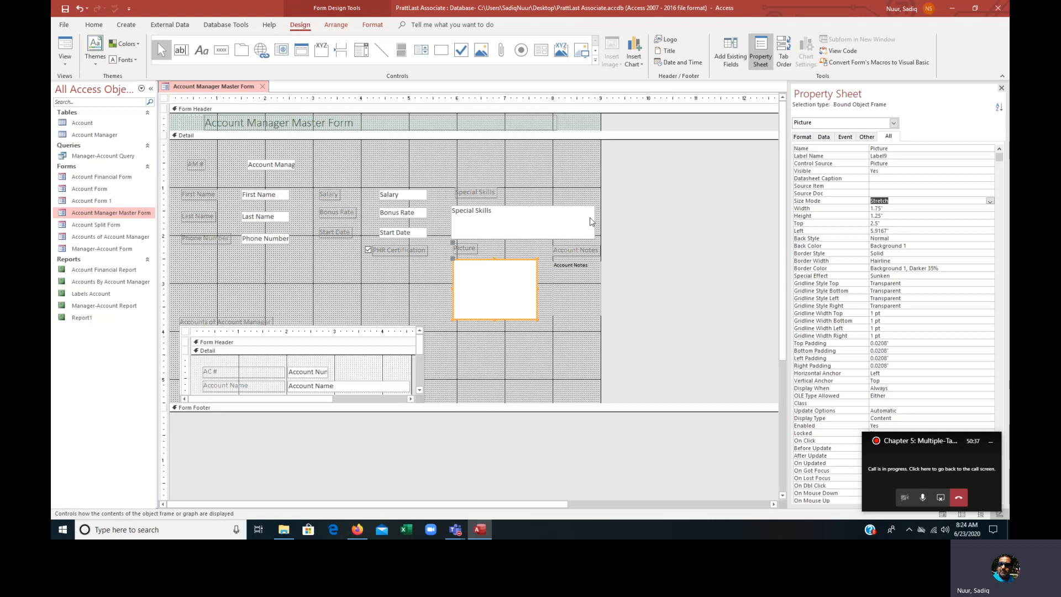
- Examine the picture and subform across all account manager records in Form view, ending back at the first record
click(65, 48)
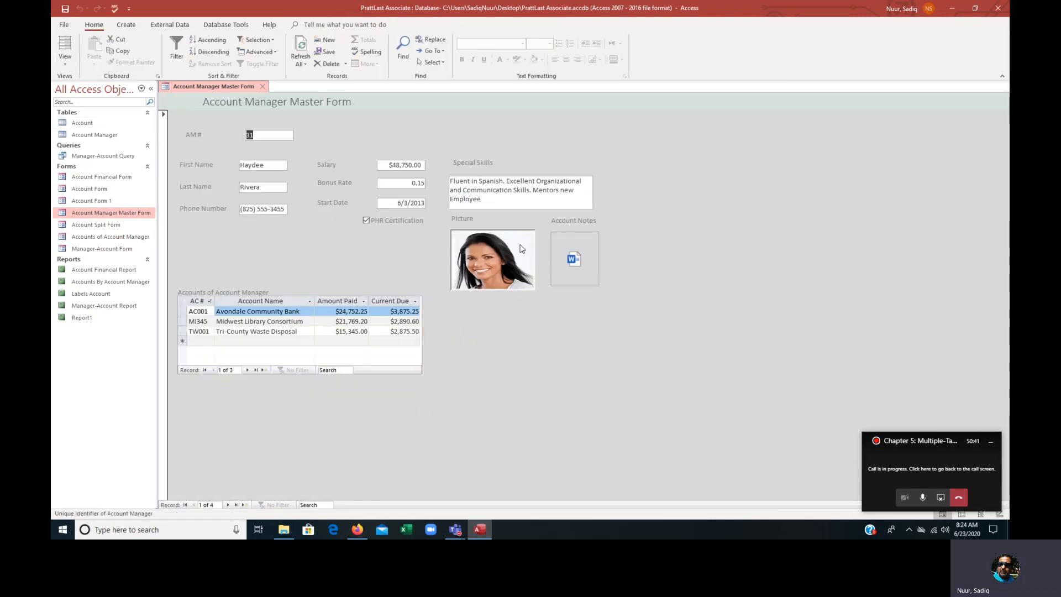
click(227, 505)
click(228, 504)
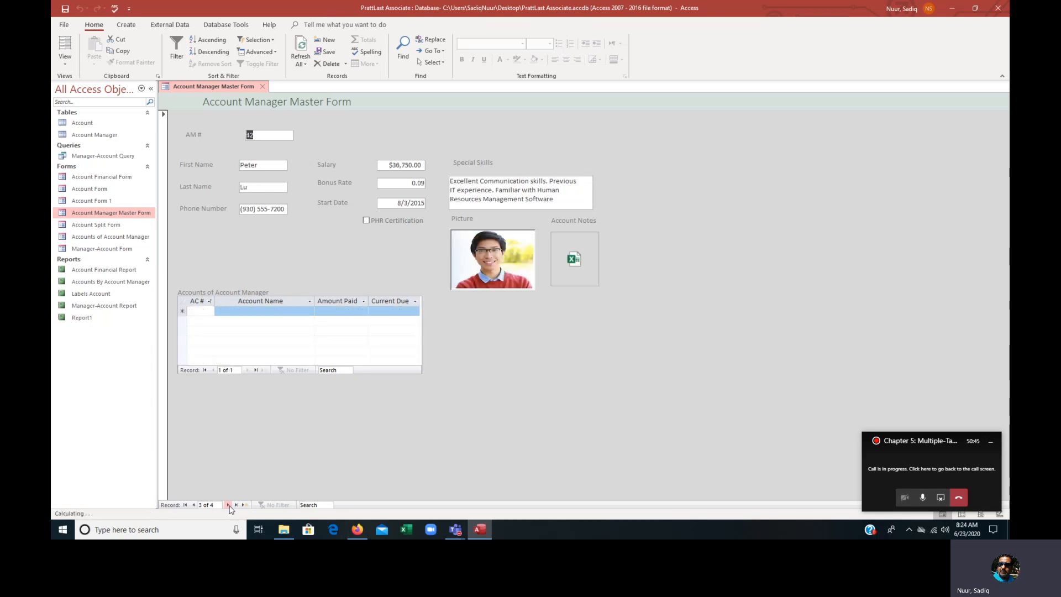
click(227, 505)
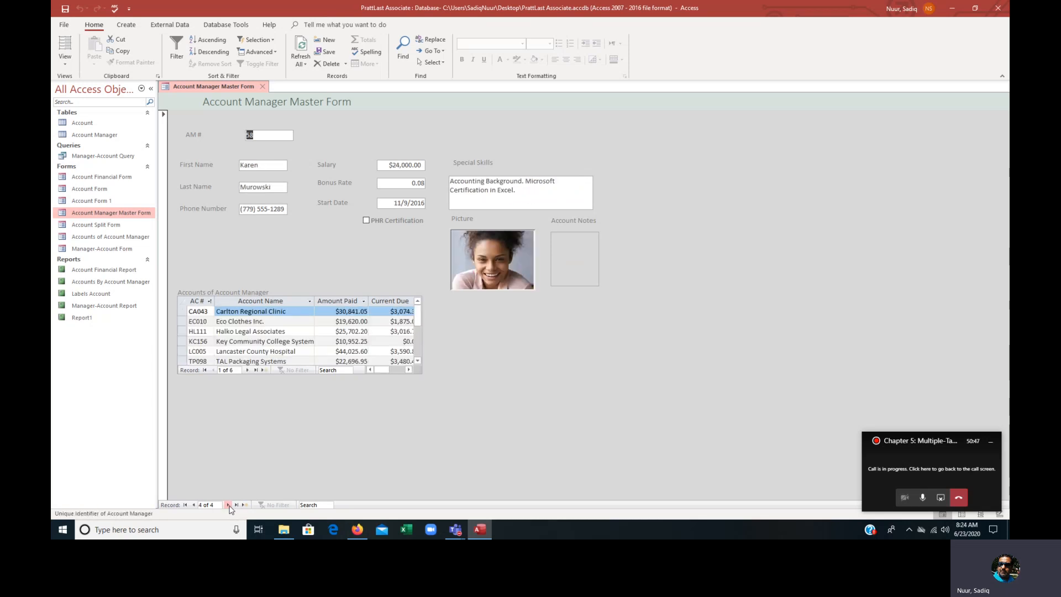
click(185, 505)
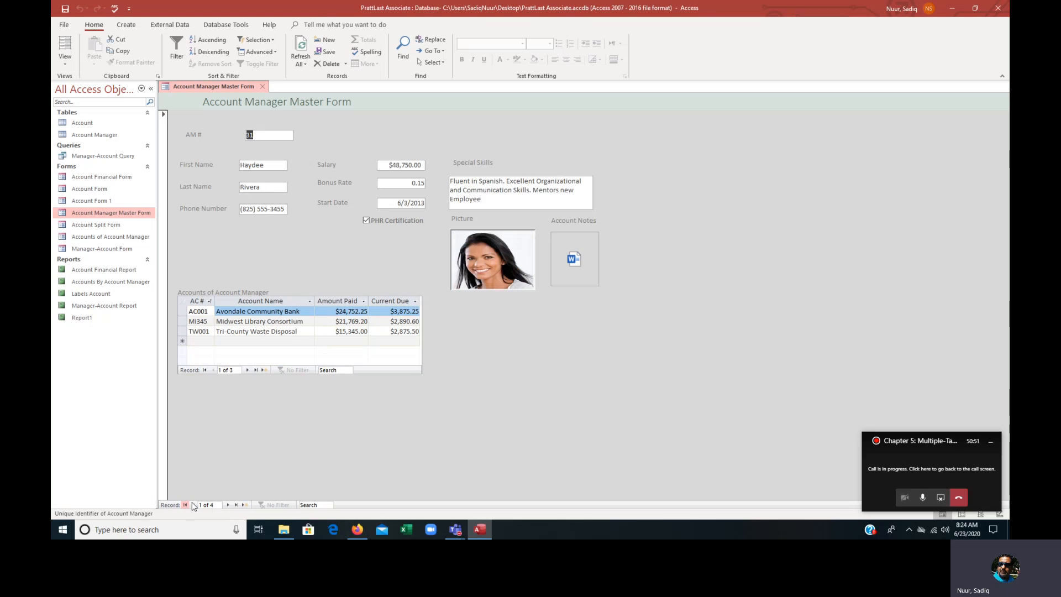
- Widen the Accounts of Account Manager subform to about 5.44 inches in Layout view, and return the form to Design view
click(65, 67)
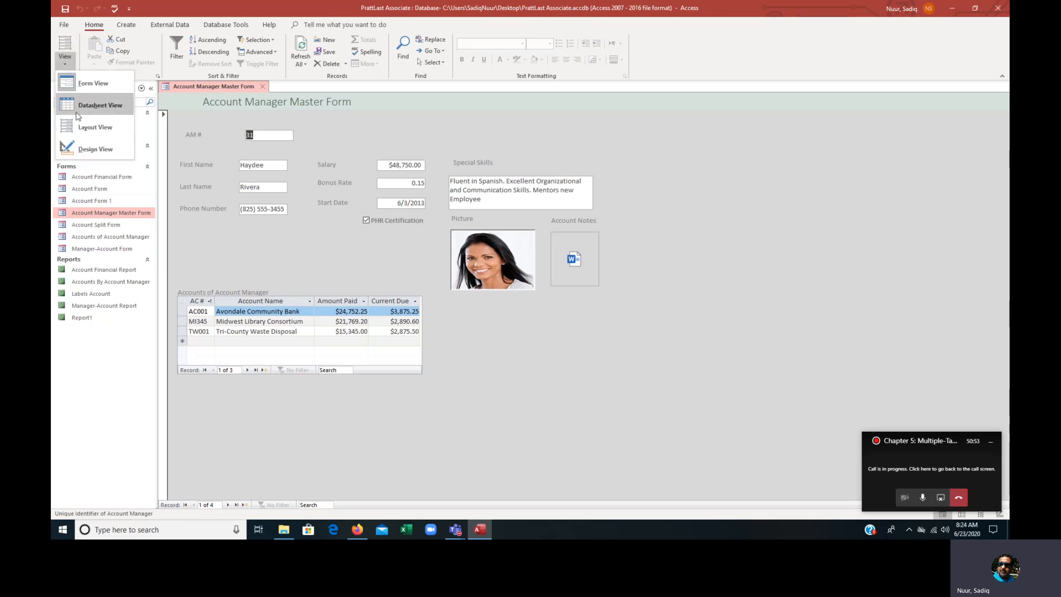
click(97, 125)
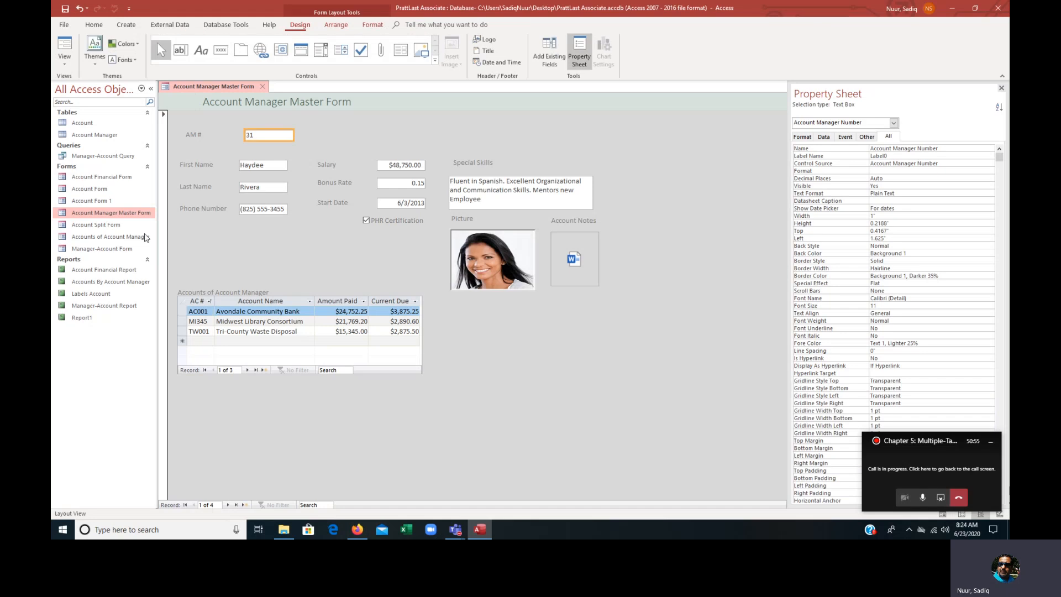
click(421, 349)
drag(423, 344, 438, 343)
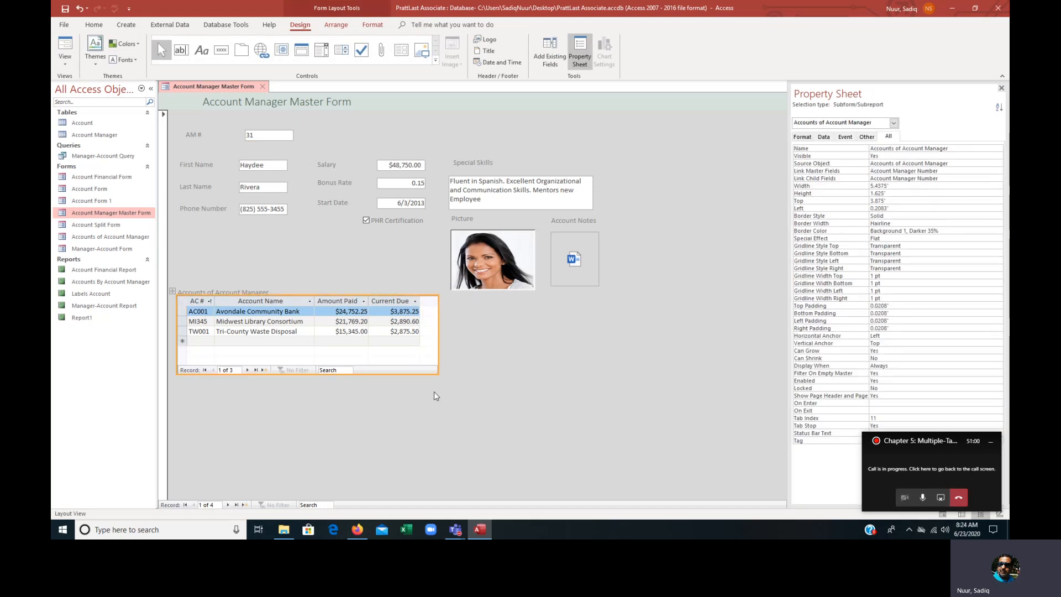
click(65, 58)
click(97, 149)
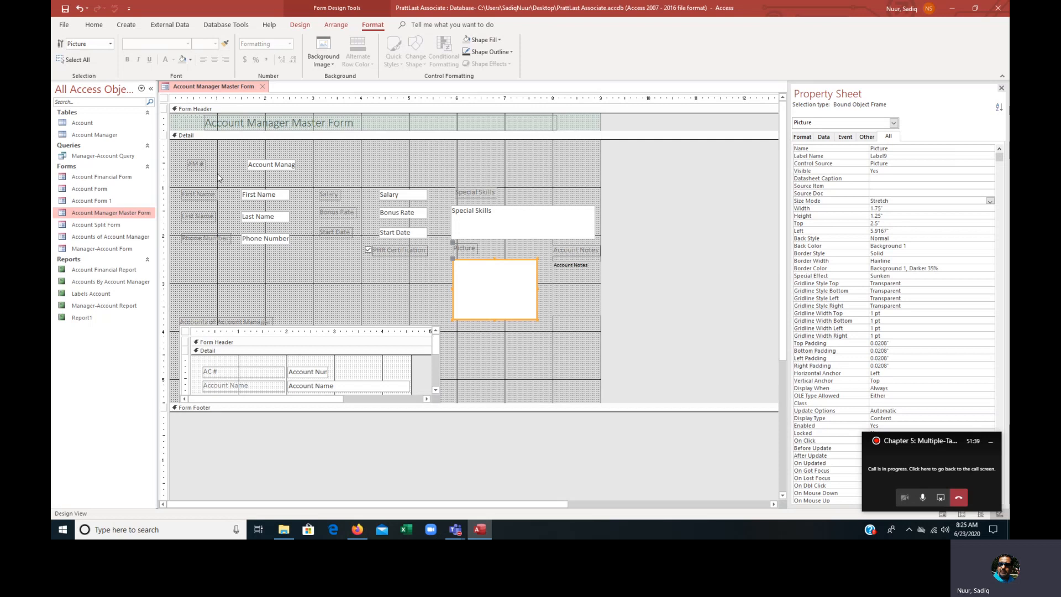
key(ctrl)
key(ctrl)
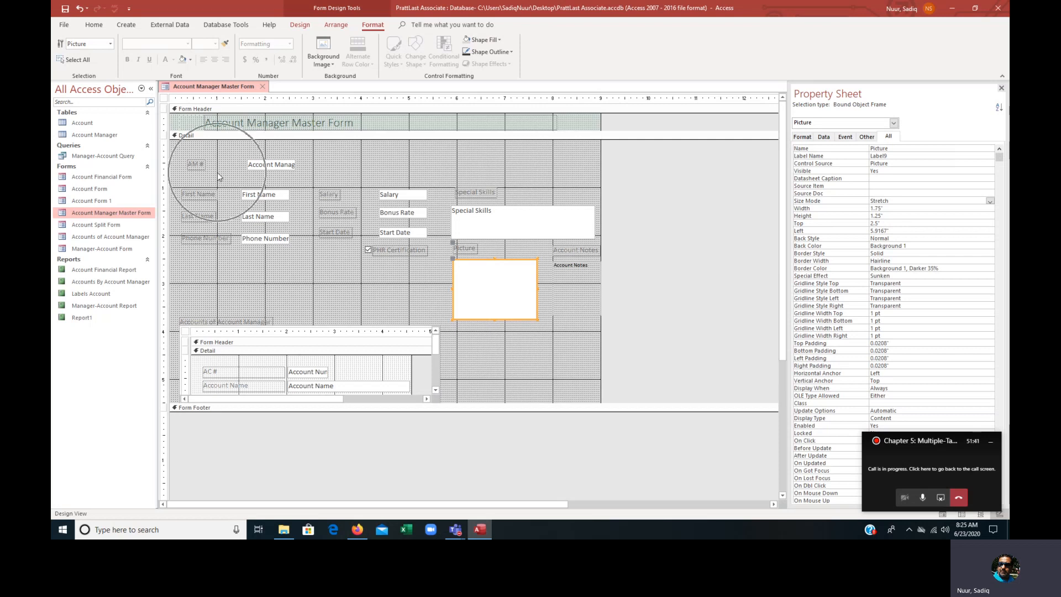
key(ctrl)
key(ctrl)
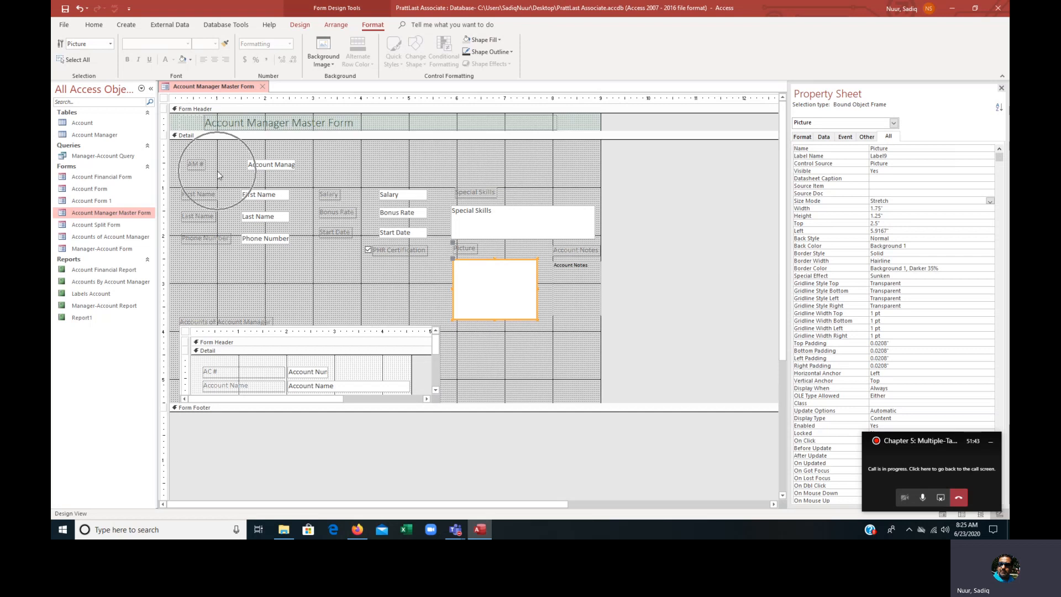
key(ctrl)
key(ctrl)
- Change the caption of the "AM #" label to "Account Manager Number"
click(193, 162)
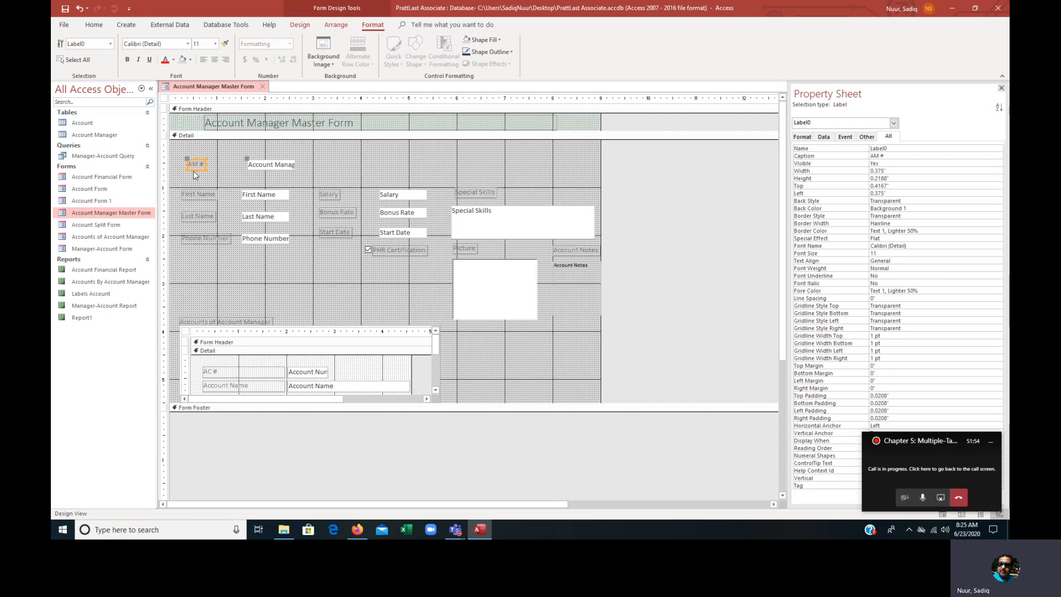
click(193, 164)
text(ccount Manager )
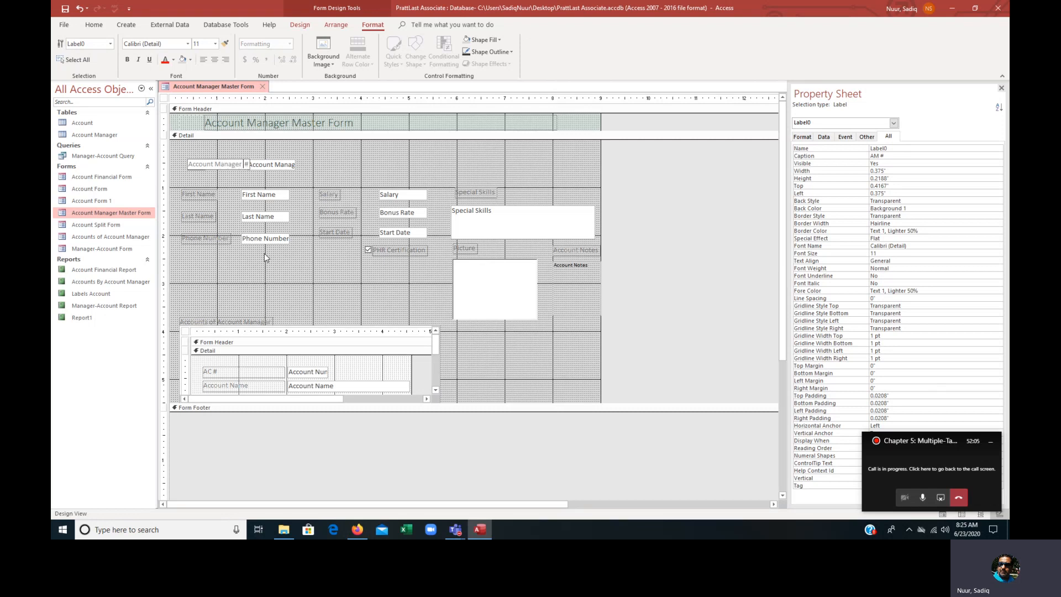
text(Number)
key(Delete)
click(329, 167)
- Move the Account Manager Number text box clear of its label, to a left position of about 2.79 inches
click(231, 166)
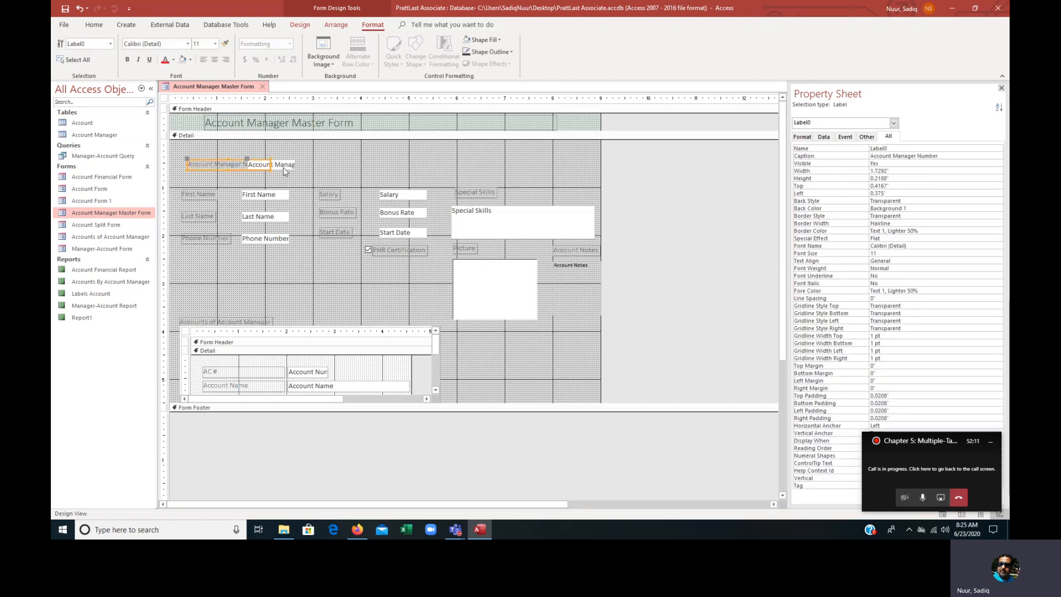
click(287, 167)
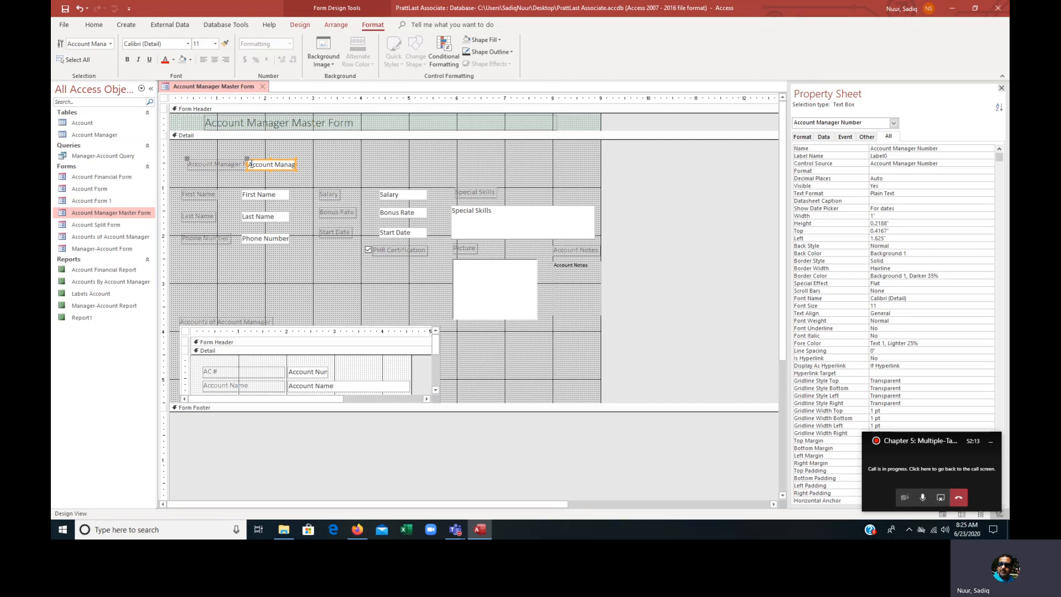
drag(247, 160, 321, 163)
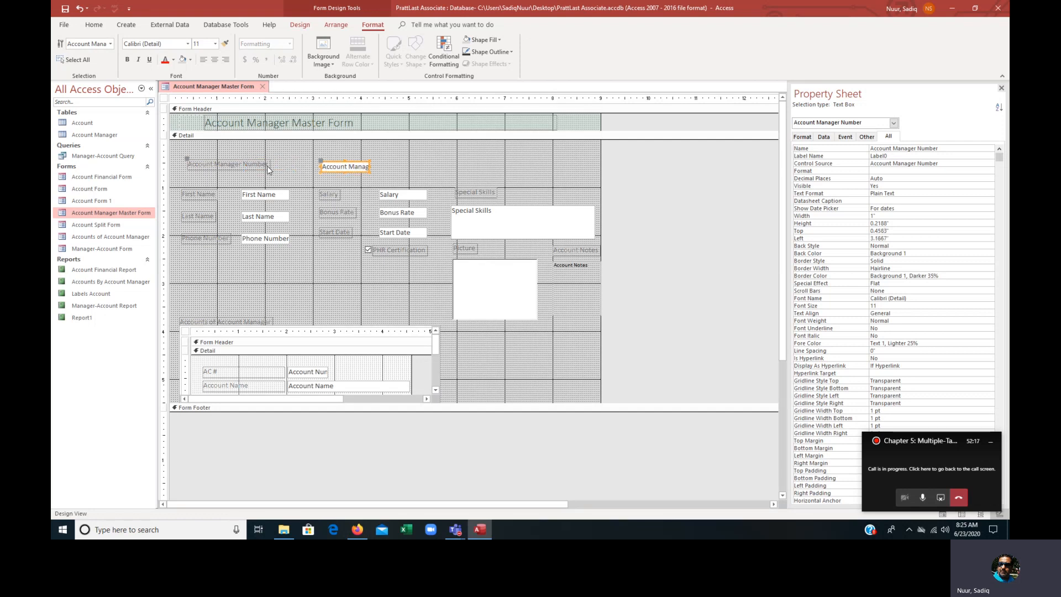
click(320, 161)
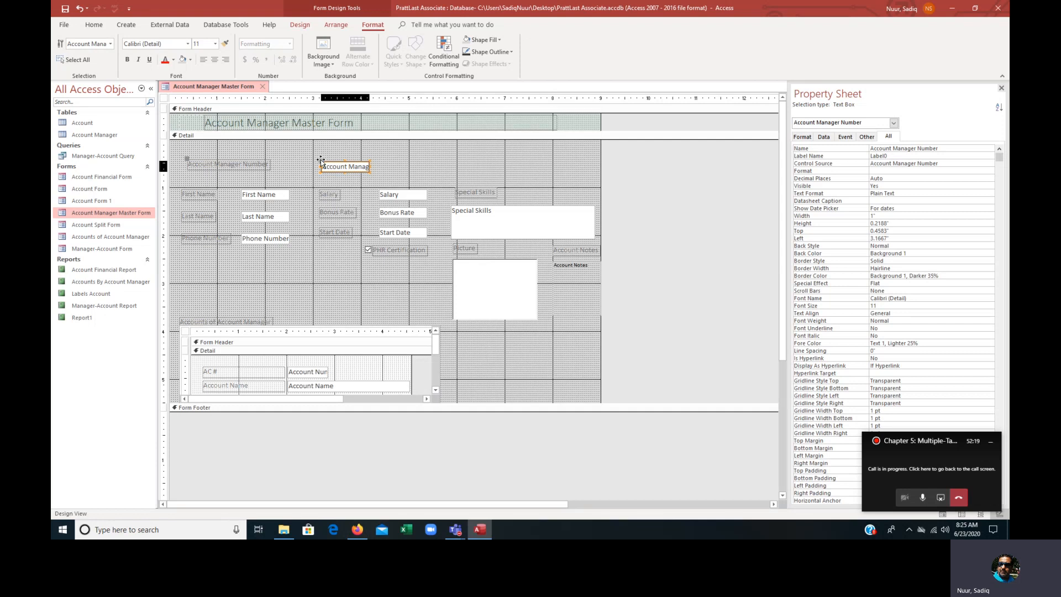
drag(321, 161, 303, 158)
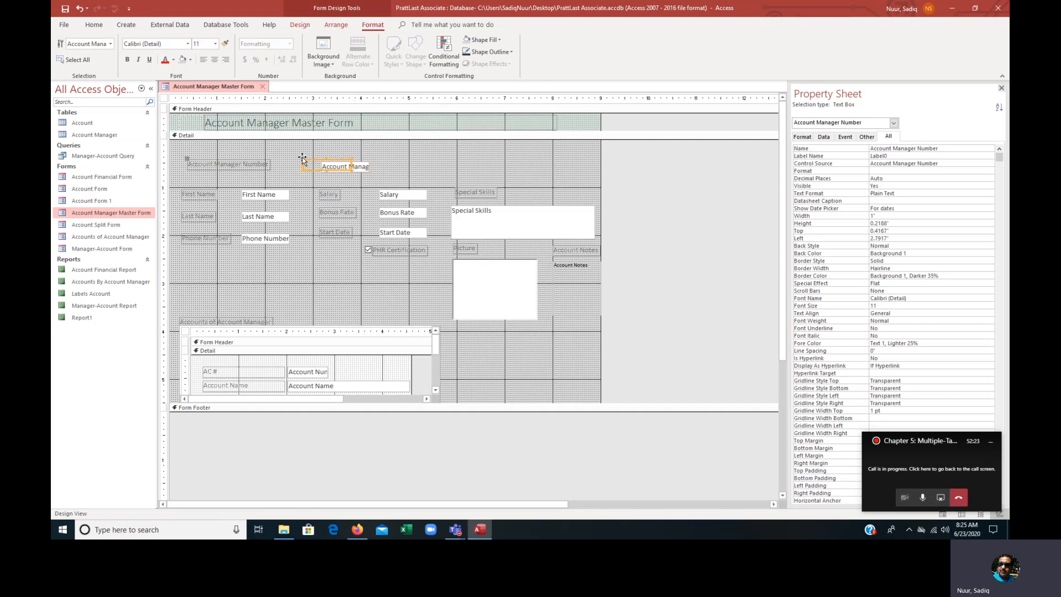
click(401, 155)
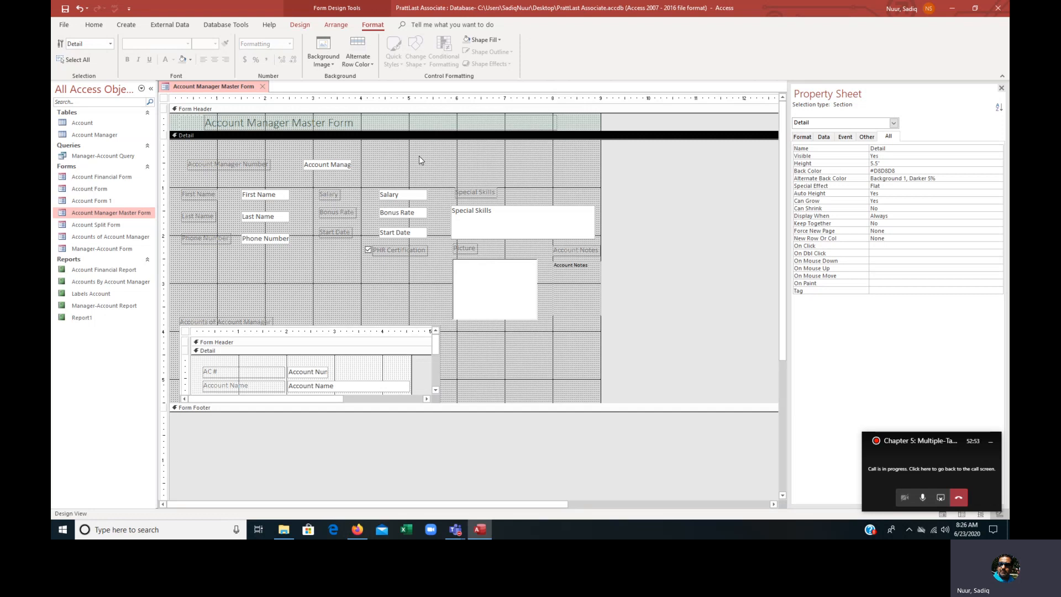
- Set the font colour of all the main form's Detail labels, including Accounts of Account Manager, to dark blue (#2F3699)
click(214, 167)
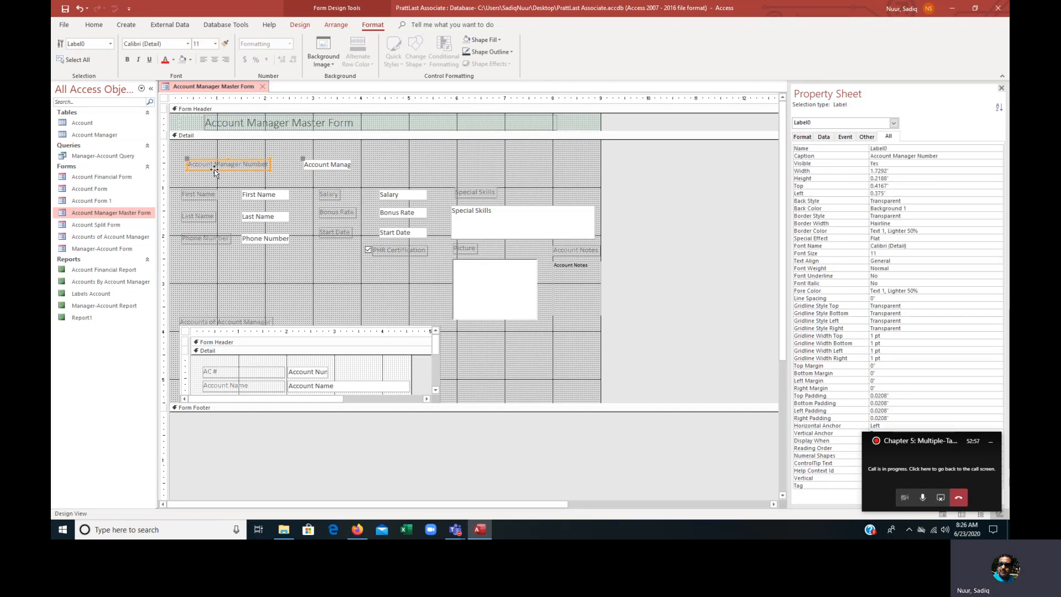
shift+click(192, 194)
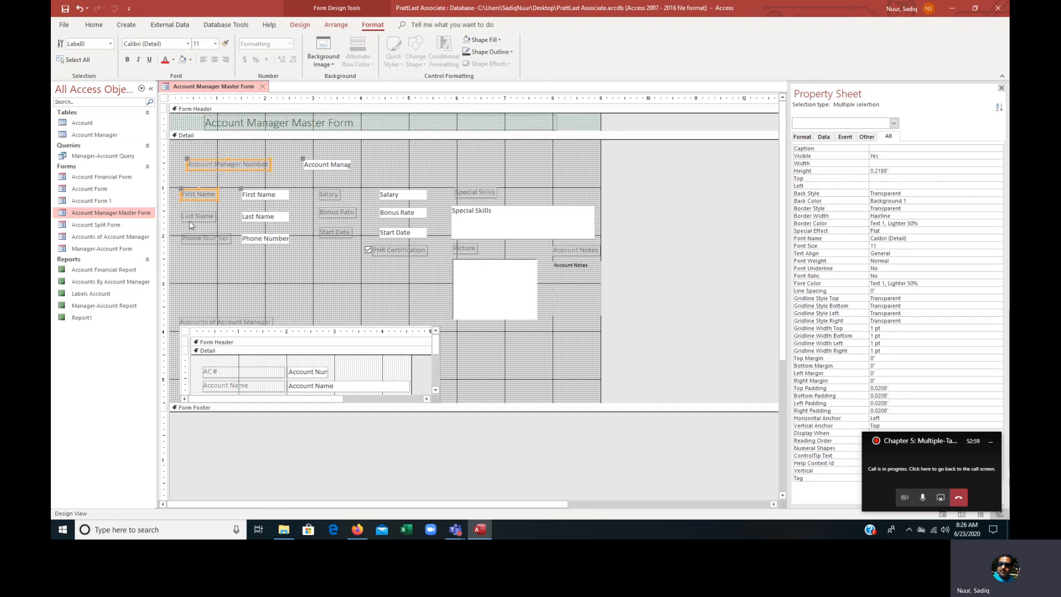
shift+click(191, 217)
shift+click(195, 240)
shift+click(337, 213)
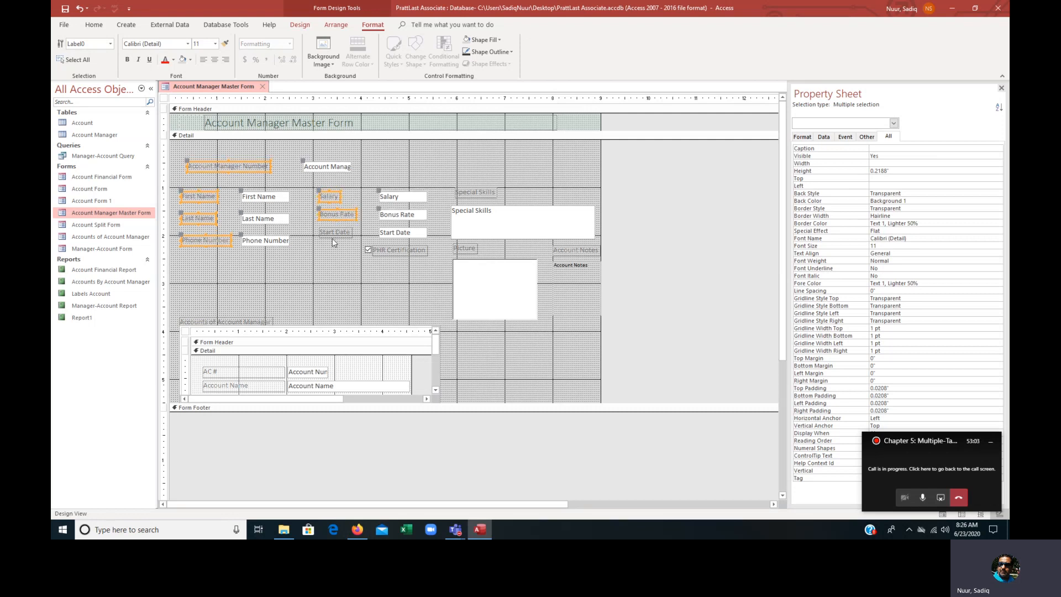
shift+click(332, 232)
shift+click(399, 252)
shift+click(465, 249)
shift+click(557, 252)
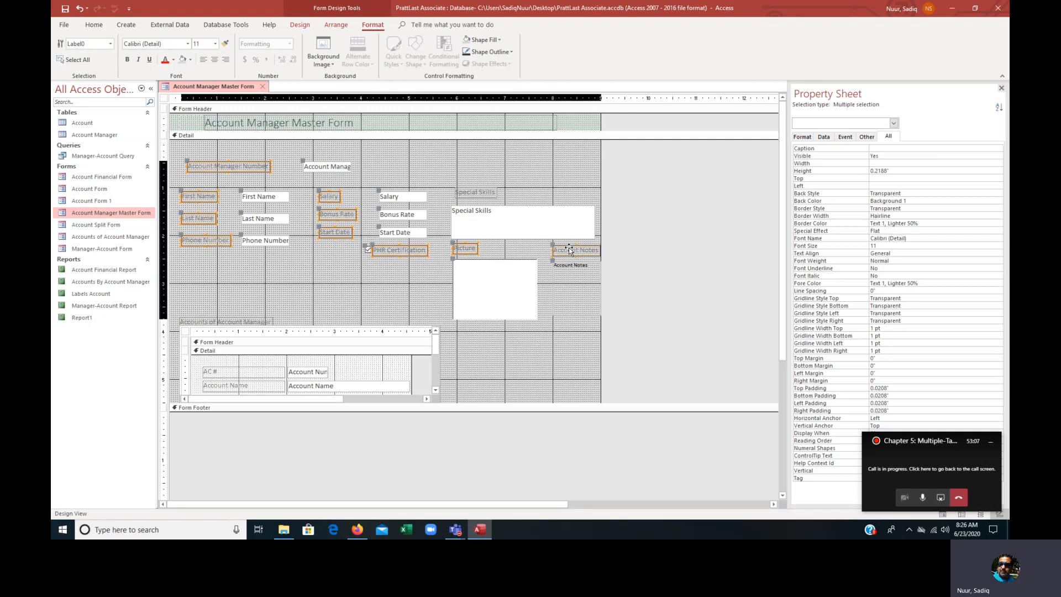
shift+click(486, 198)
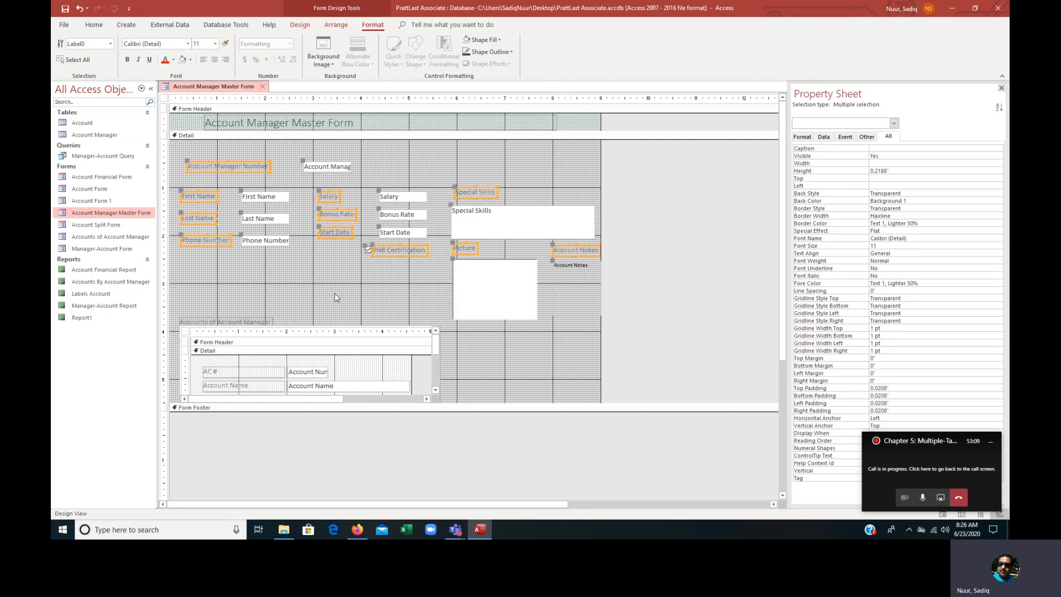
shift+click(252, 323)
click(173, 61)
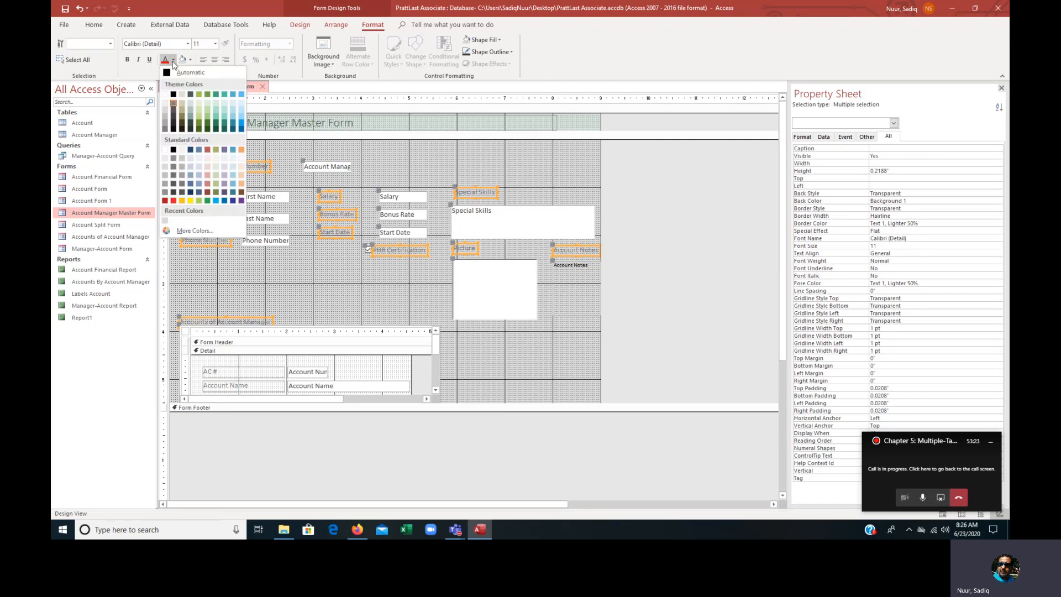
click(233, 201)
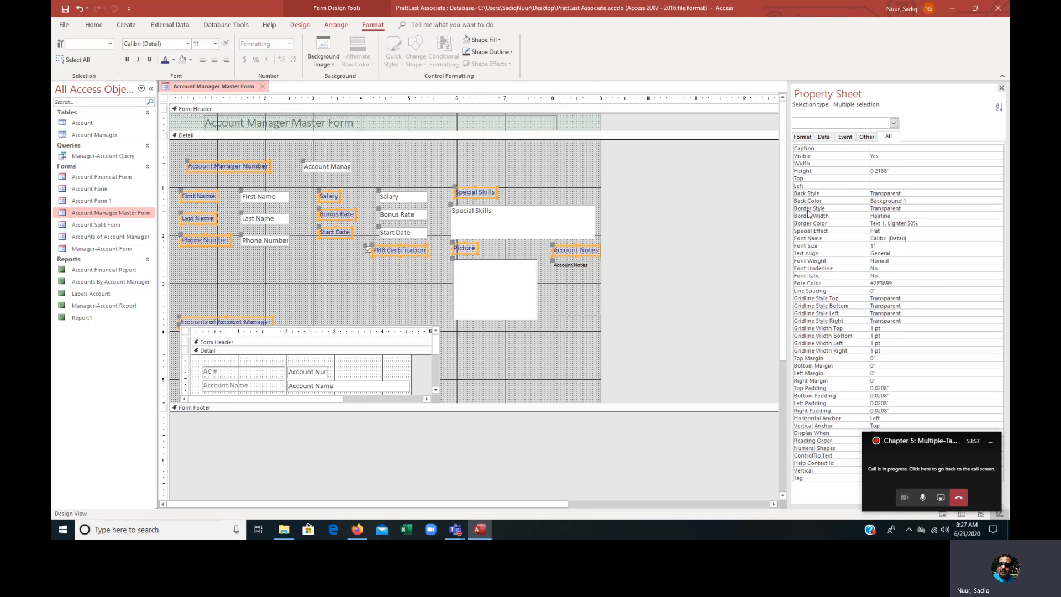
- Give the selected labels a Solid border style with a border width of 3 pt
click(909, 207)
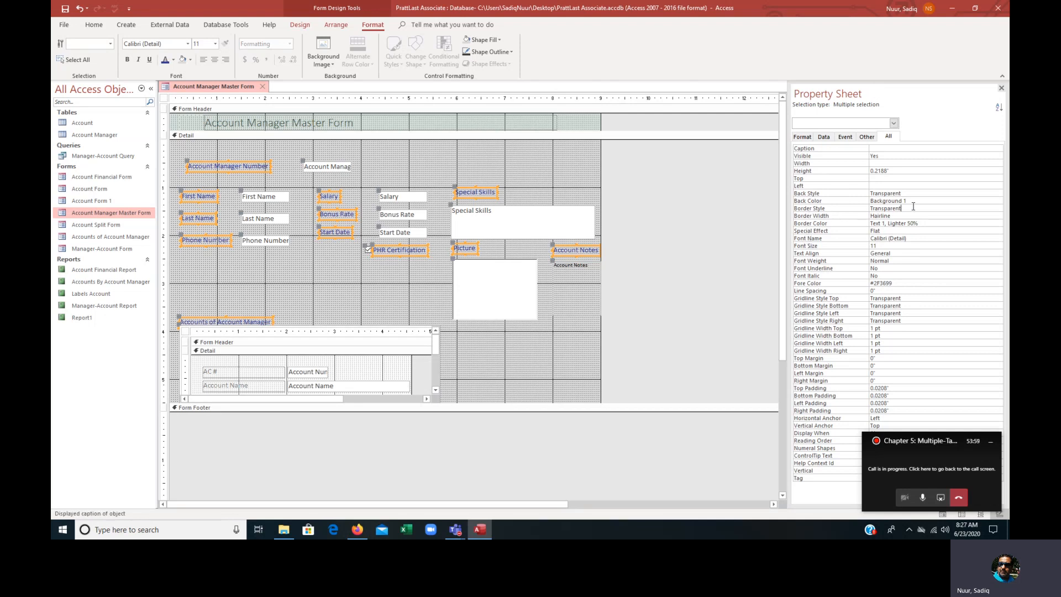
click(998, 209)
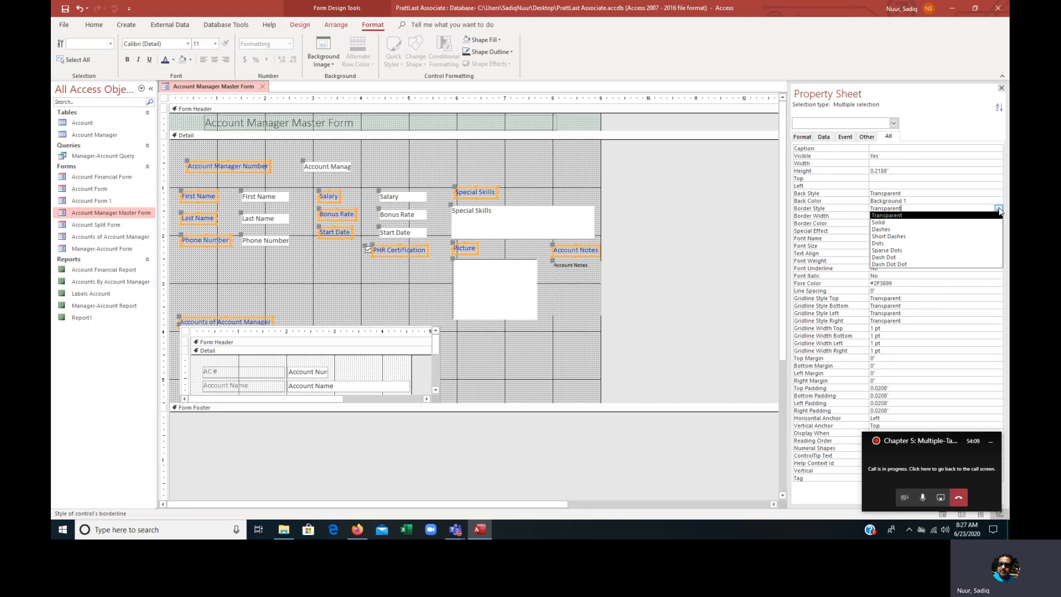
click(899, 222)
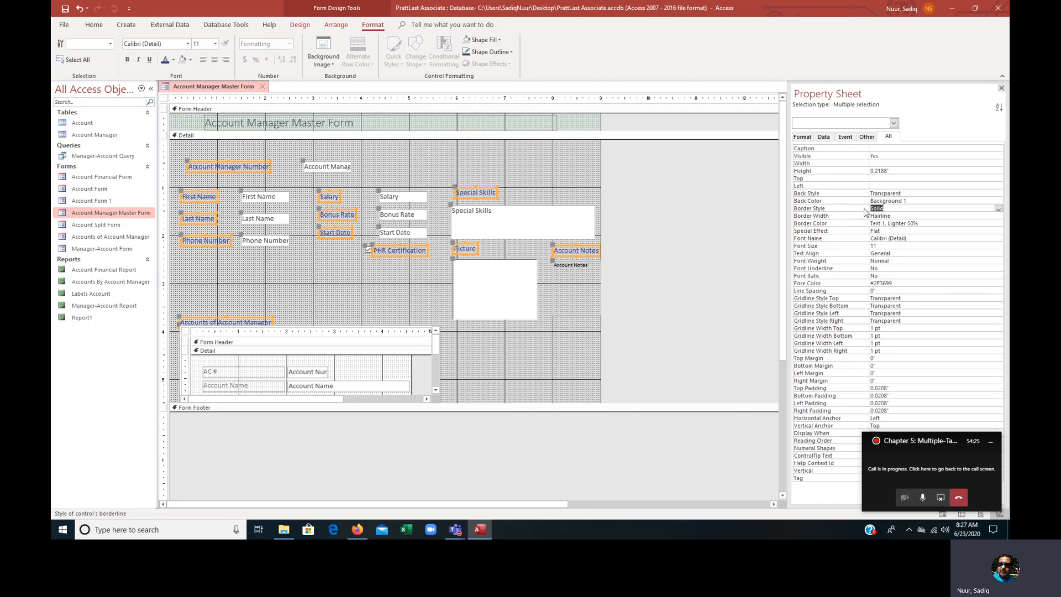
click(897, 215)
click(999, 216)
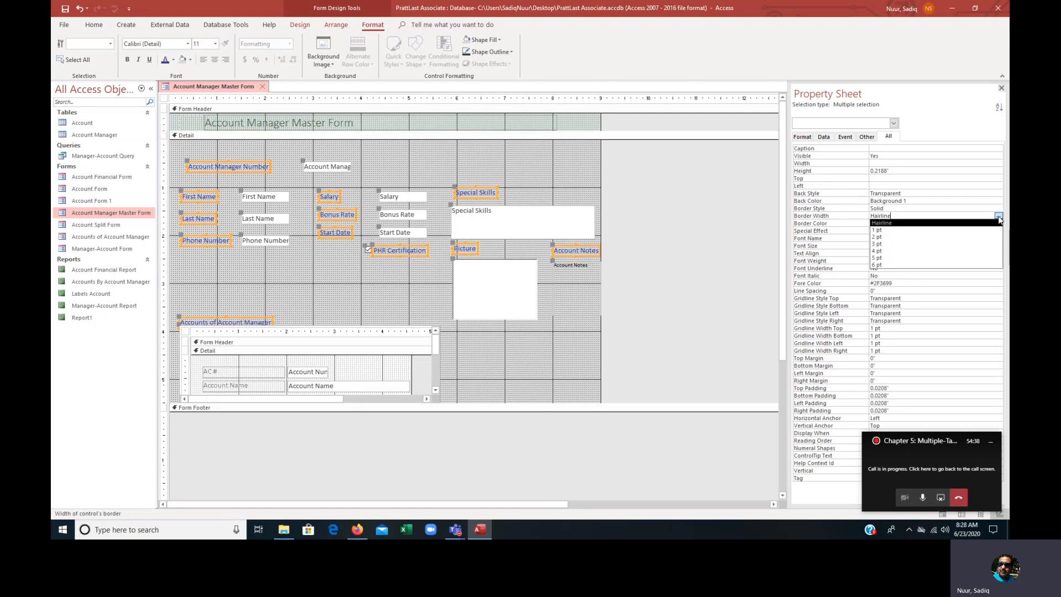
click(965, 245)
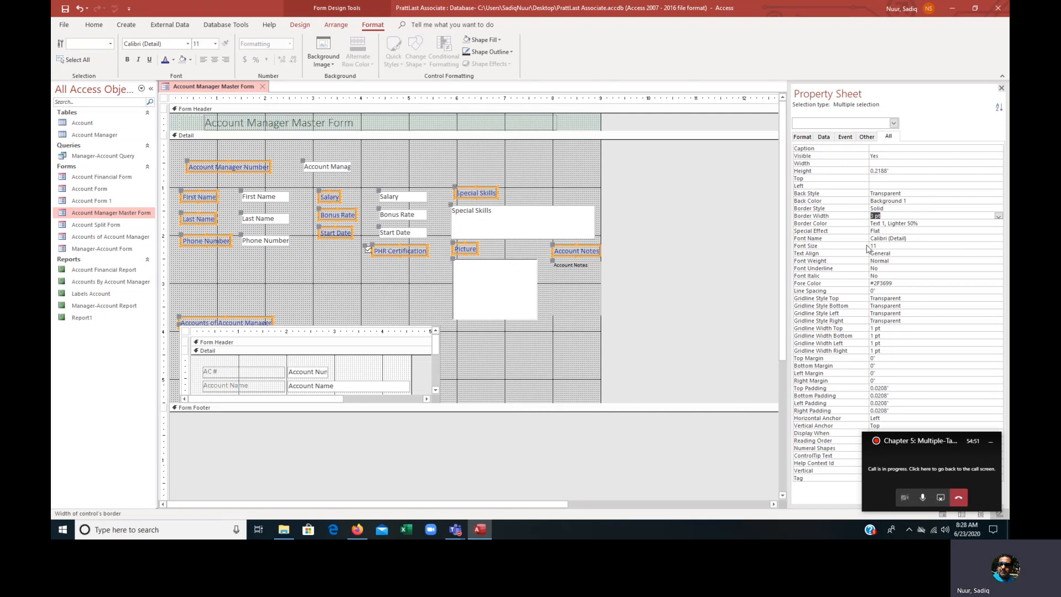
- Apply the Etched special effect to the selected labels, trying Sunken for comparison, and deselect them
click(834, 233)
click(999, 231)
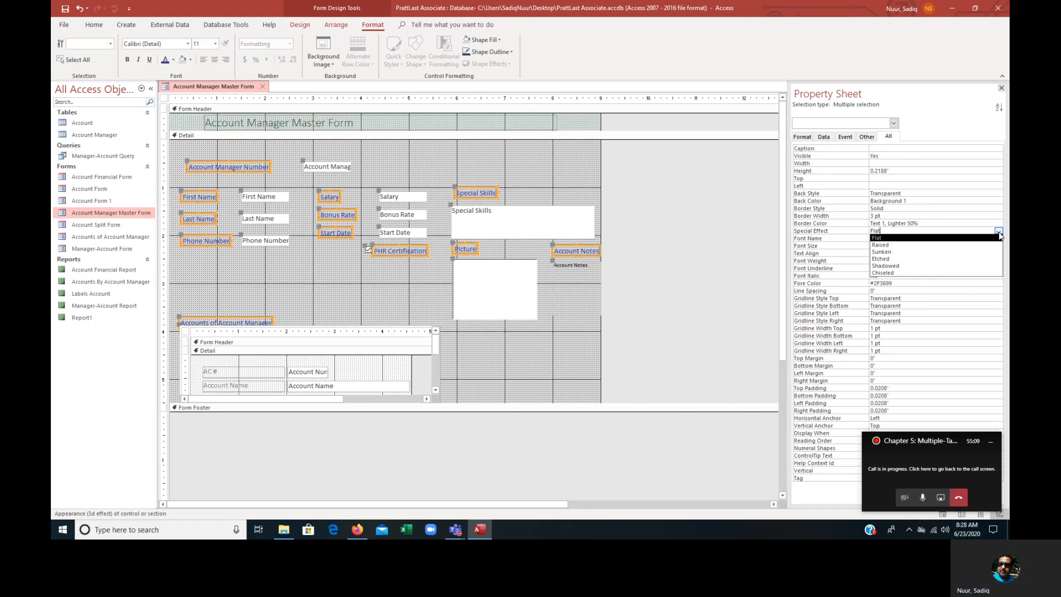
click(969, 258)
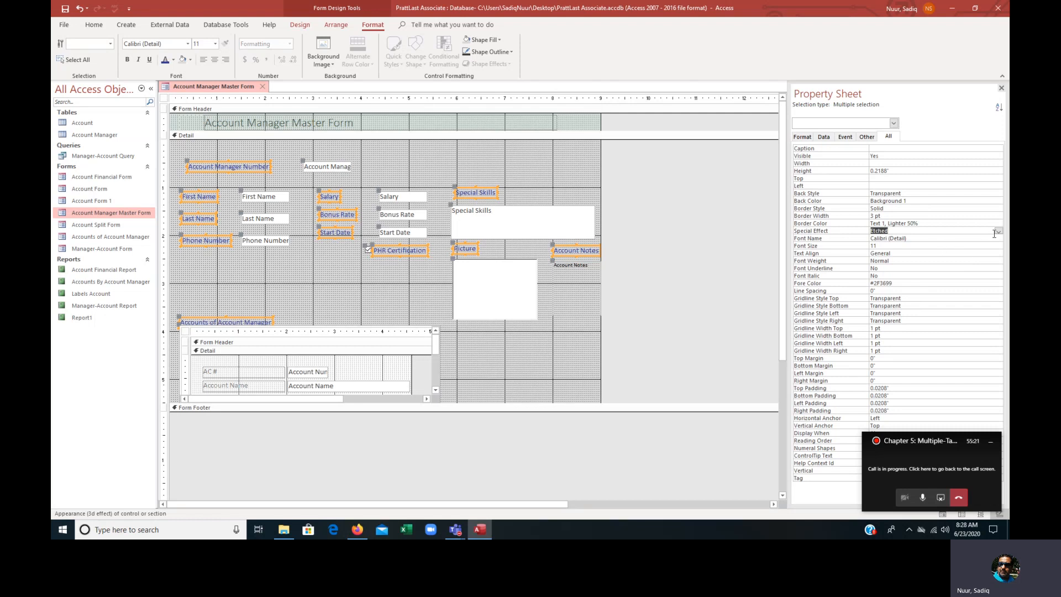
click(997, 232)
click(981, 254)
click(998, 232)
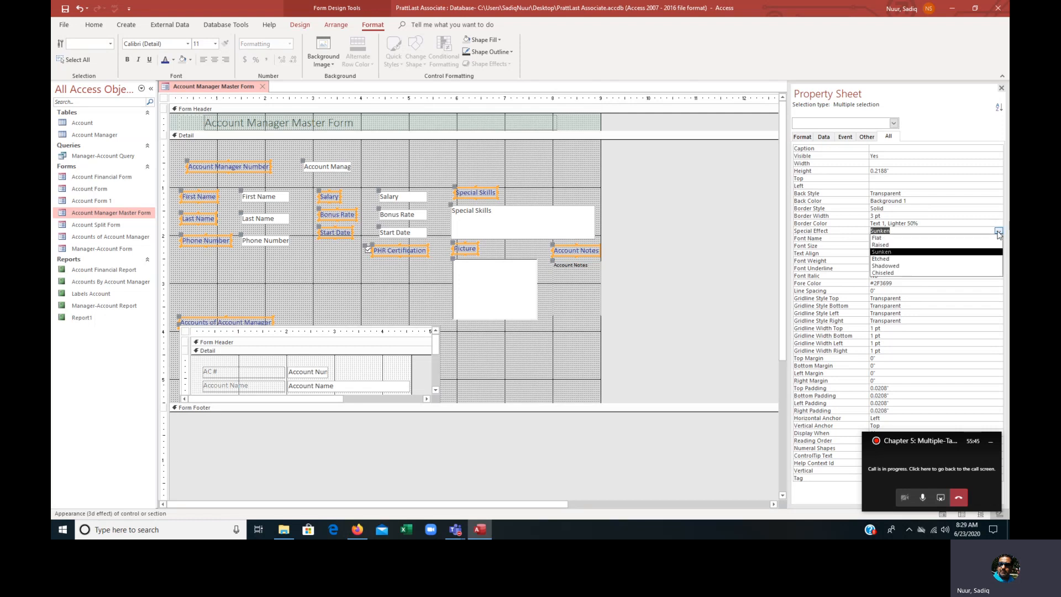
click(975, 258)
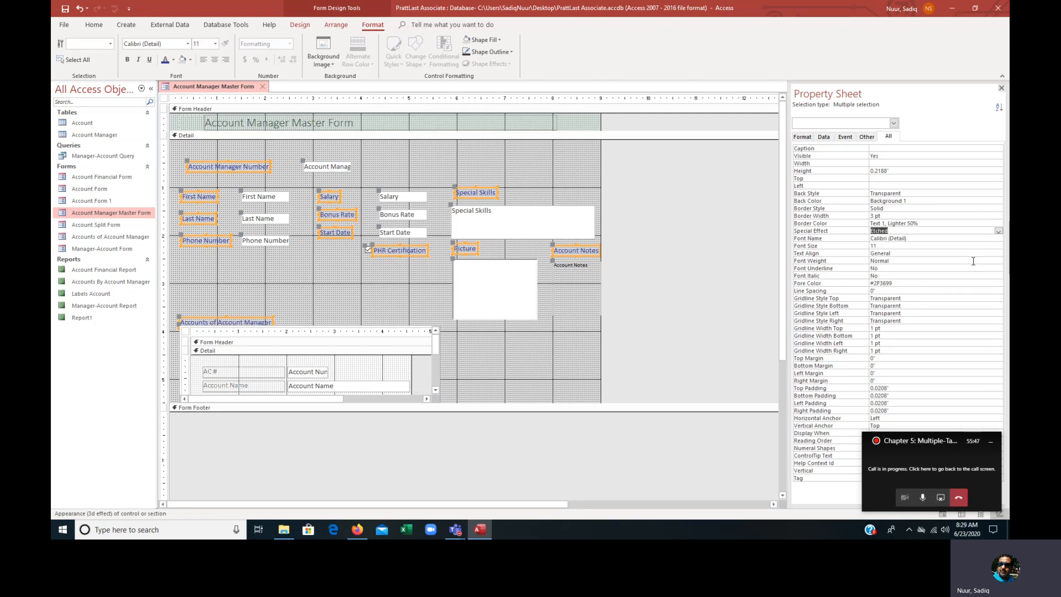
click(555, 342)
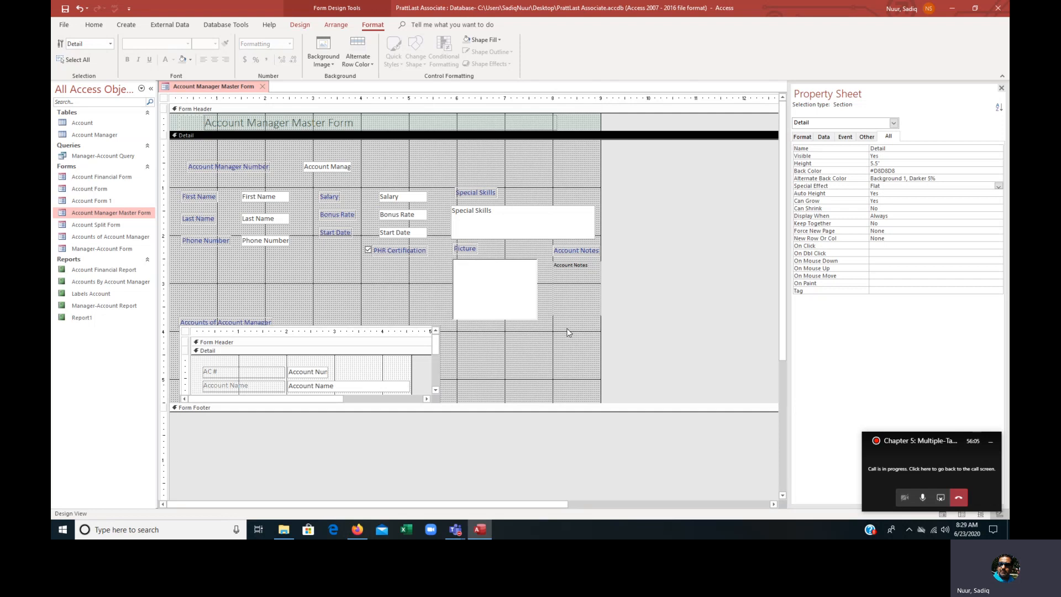
- Apply the Sunken special effect to the Account Manager Number, name, phone, salary, bonus, start date and Special Skills text boxes and the picture
click(330, 169)
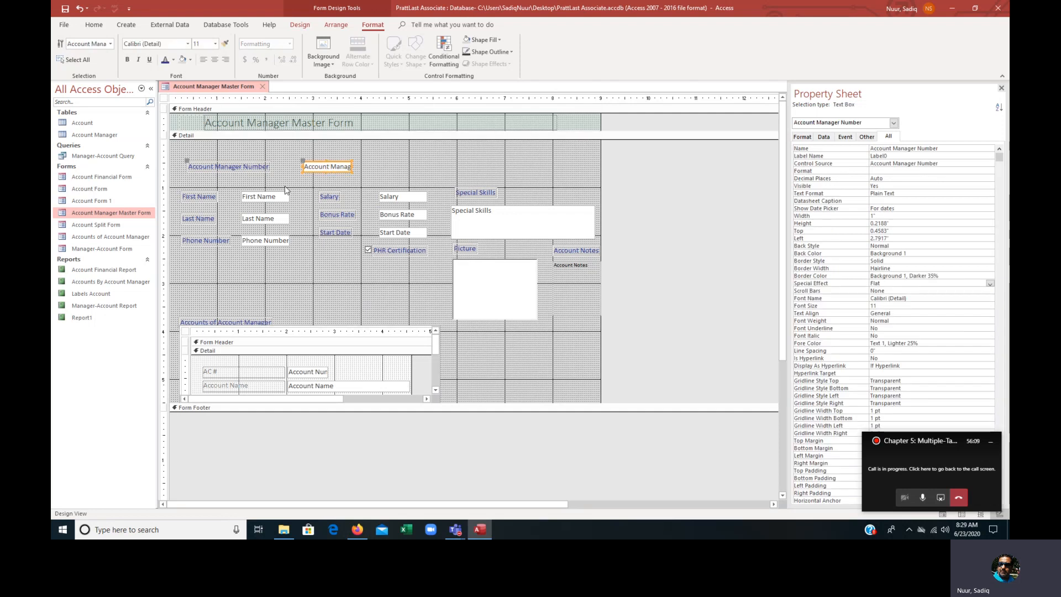
shift+click(265, 198)
shift+click(263, 218)
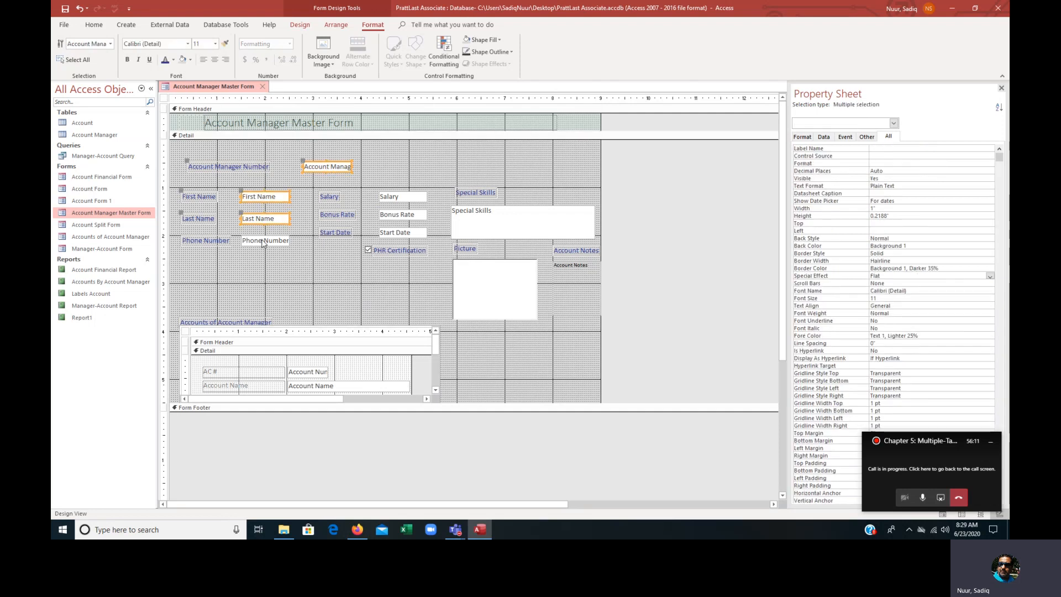
shift+click(263, 244)
shift+click(404, 198)
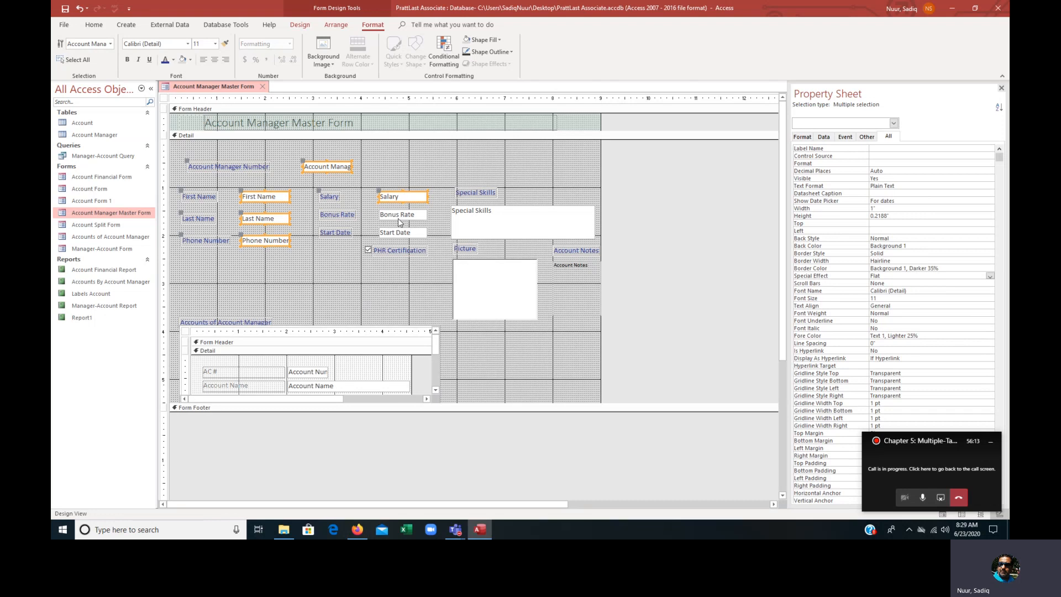
shift+click(398, 217)
shift+click(398, 234)
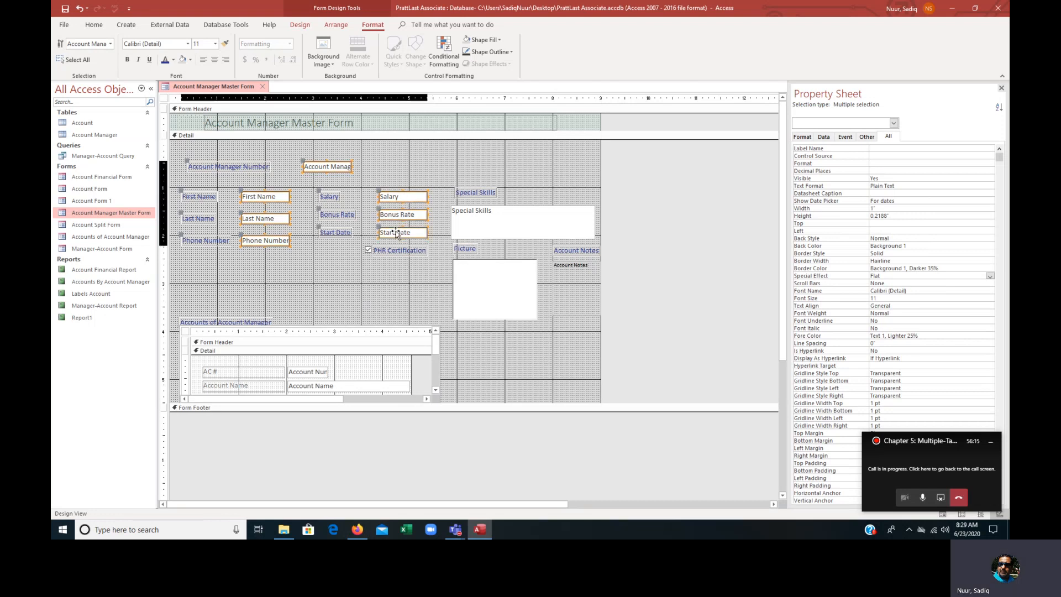
shift+click(503, 232)
shift+click(494, 281)
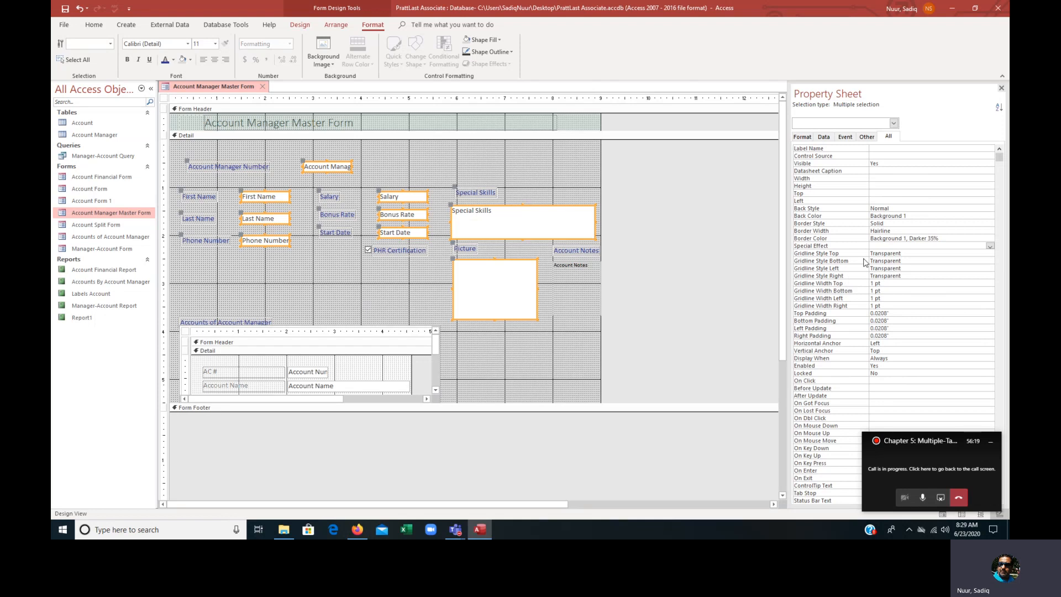
click(877, 249)
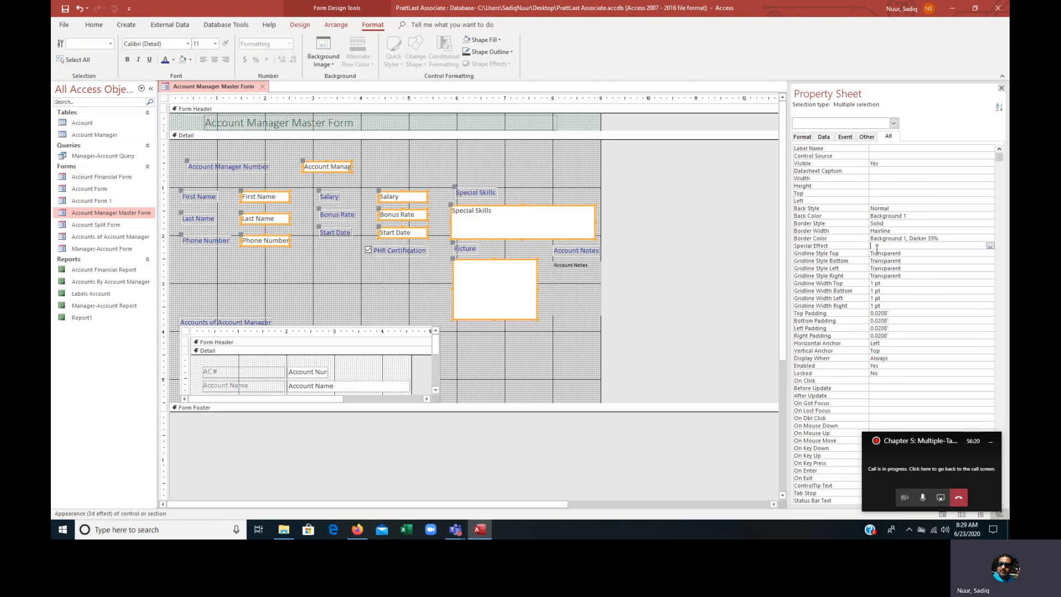
click(989, 247)
click(971, 270)
click(933, 209)
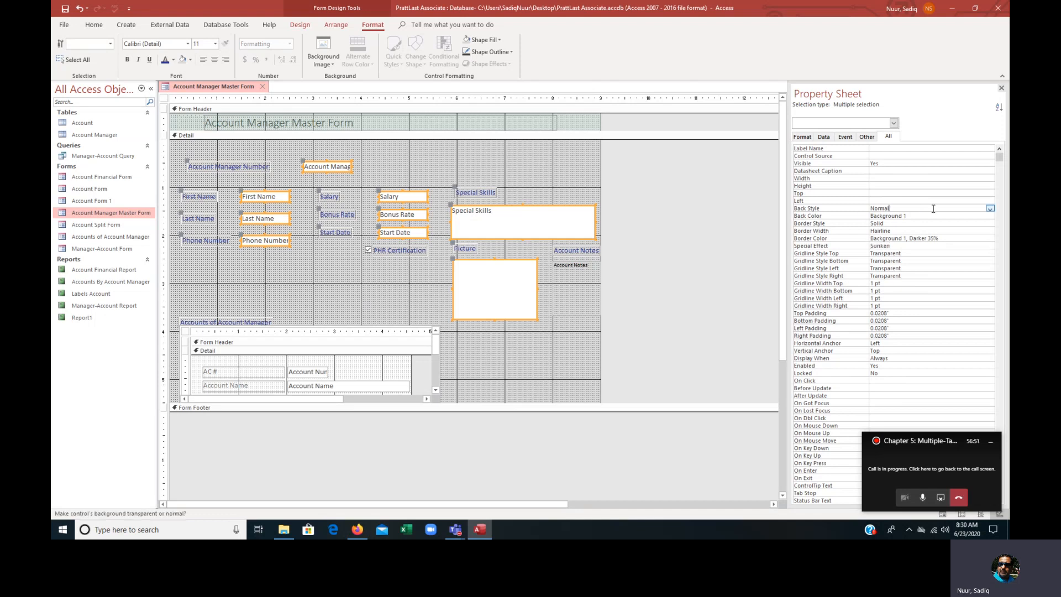
click(990, 209)
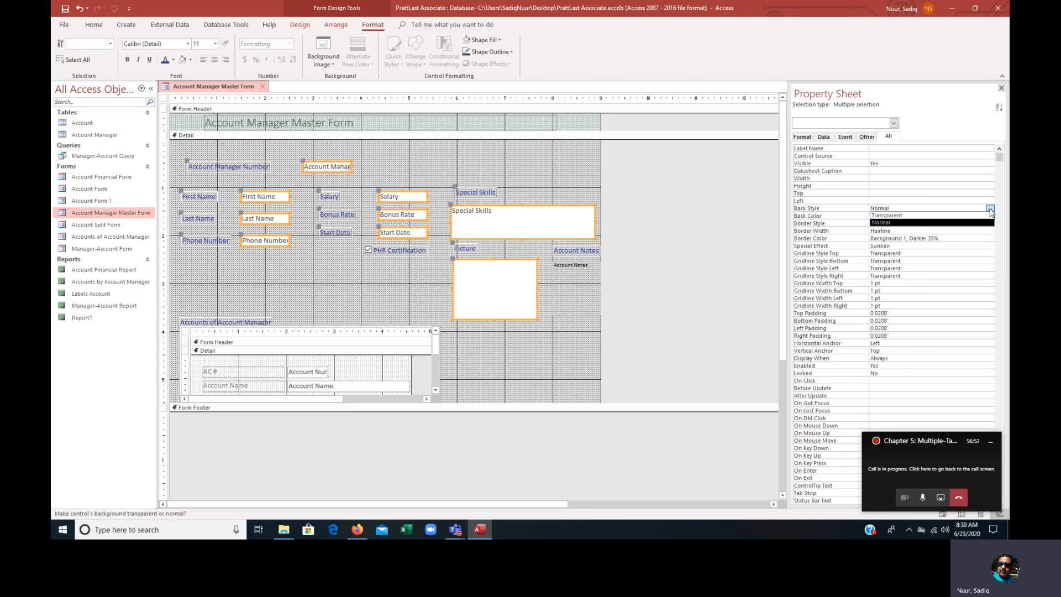
click(939, 208)
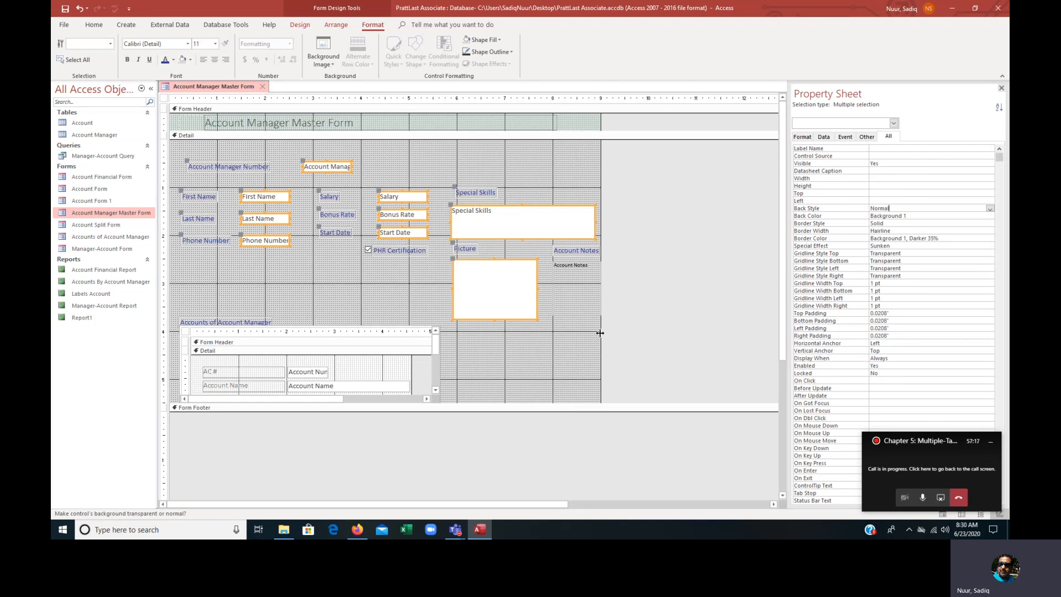
click(800, 138)
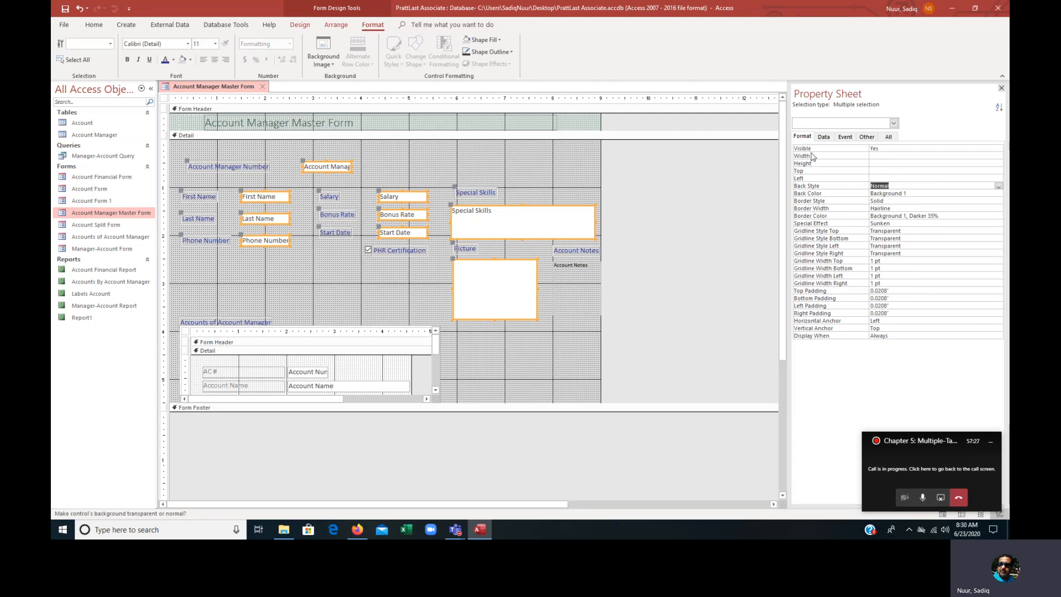
click(888, 137)
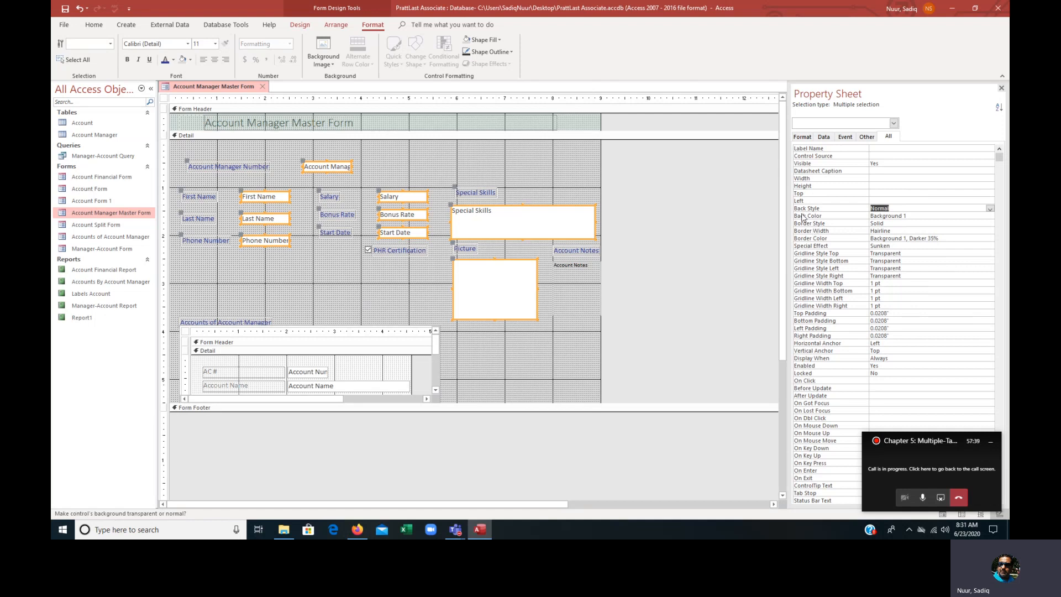
- Make the text in the selected text boxes bold
click(128, 60)
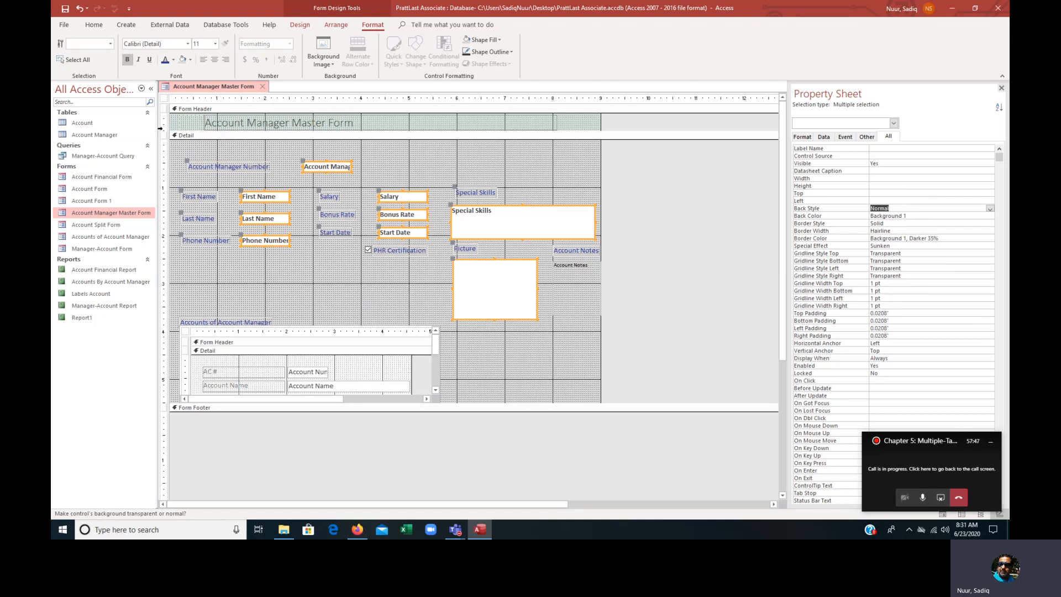
- Make all the detail section labels bold, from Account Manager Number through Account Notes and Accounts of Account Manager, and deselect them
click(202, 169)
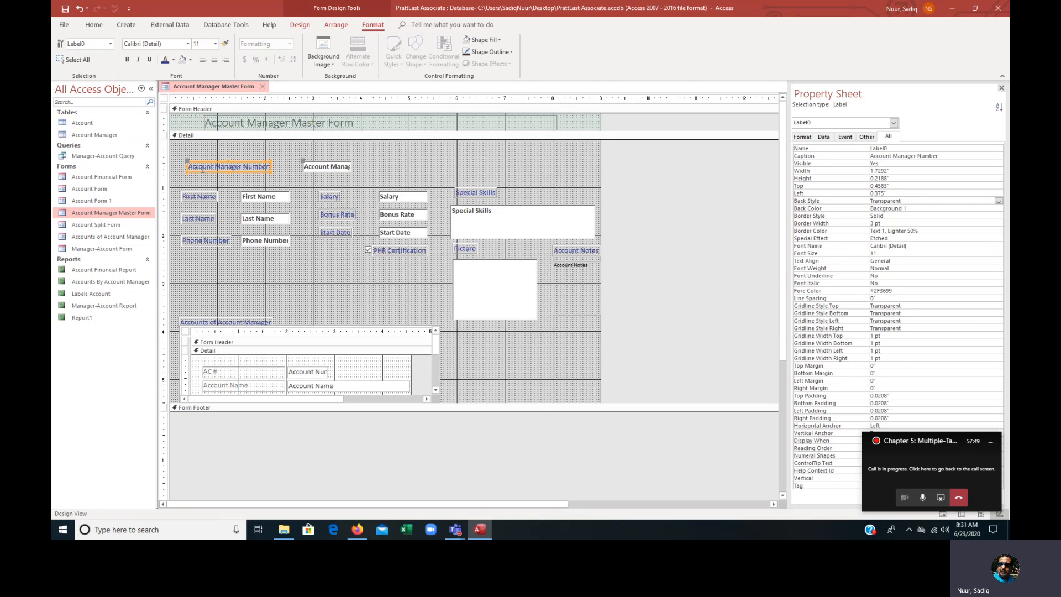
shift+click(202, 197)
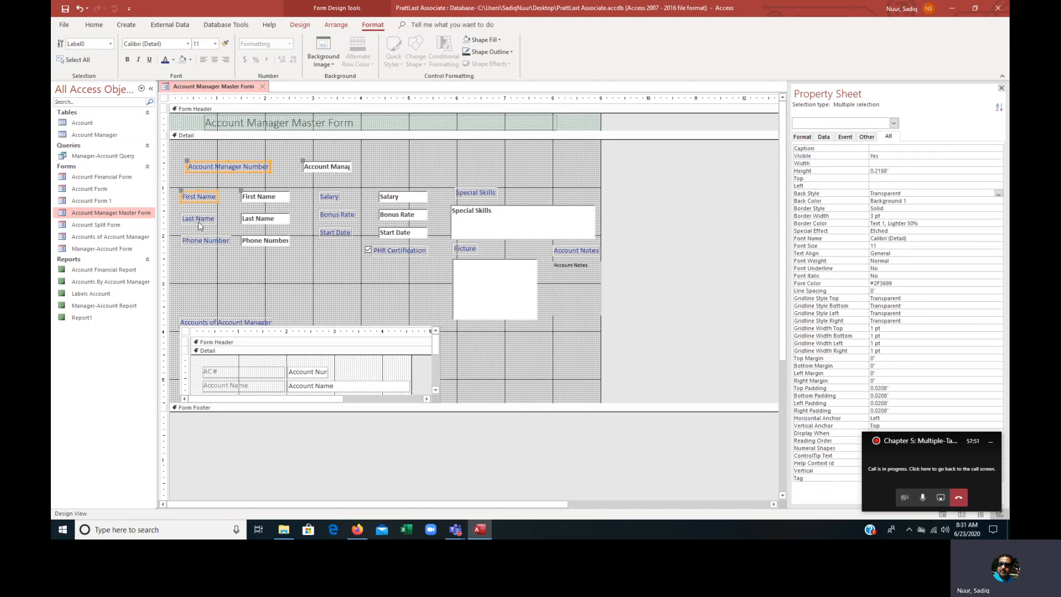
shift+click(200, 219)
shift+click(201, 242)
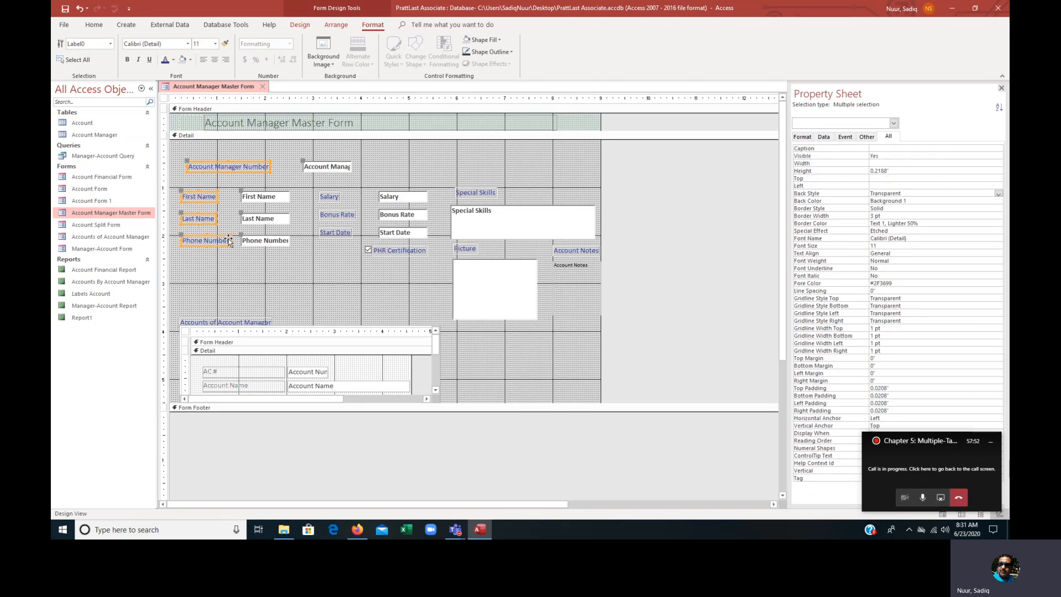
shift+click(330, 197)
shift+click(334, 215)
shift+click(334, 234)
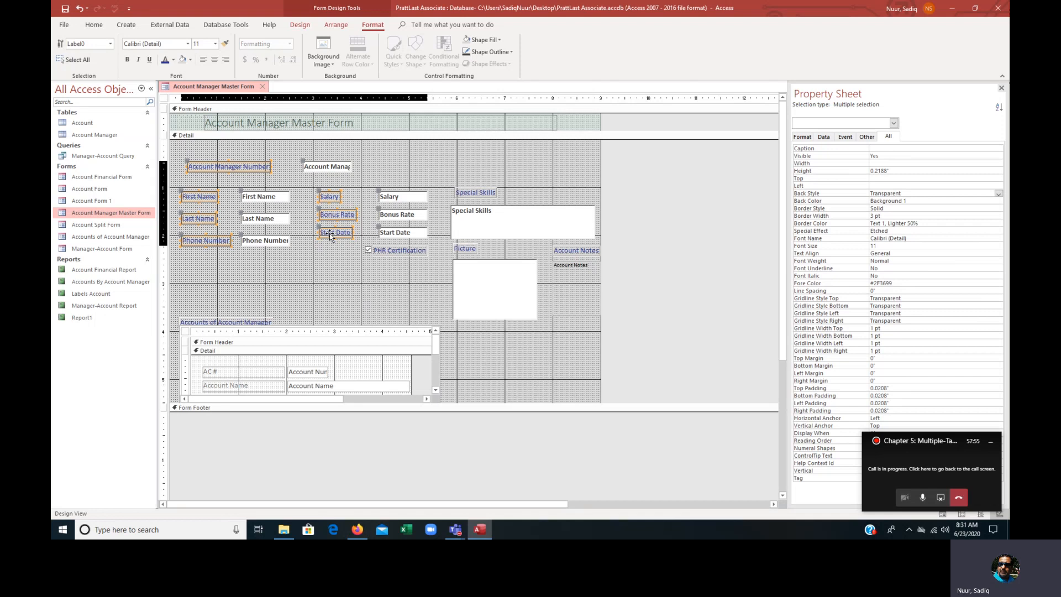
shift+click(402, 254)
shift+click(460, 250)
shift+click(480, 196)
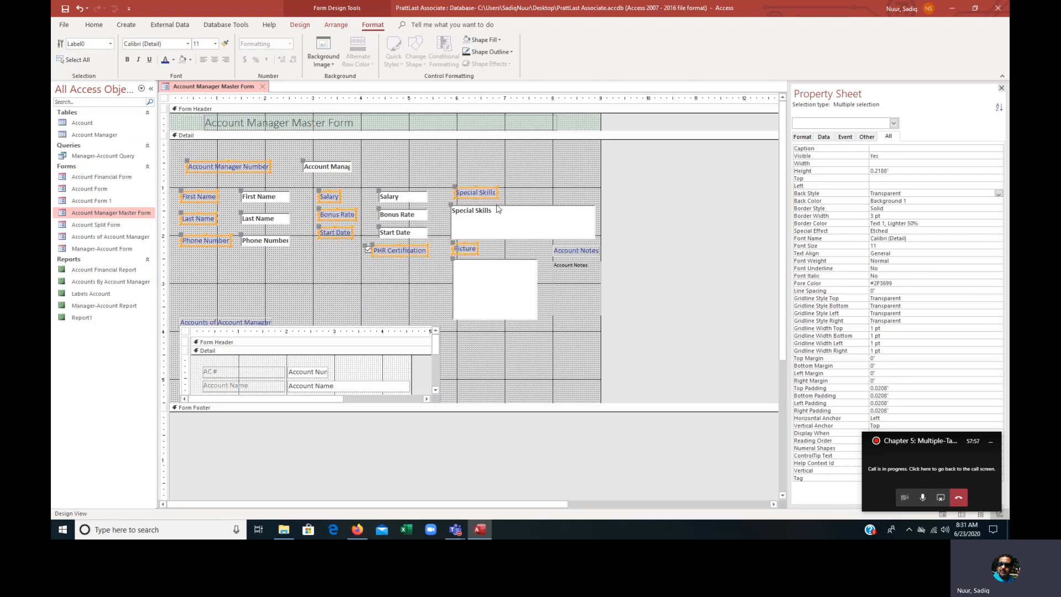
shift+click(581, 255)
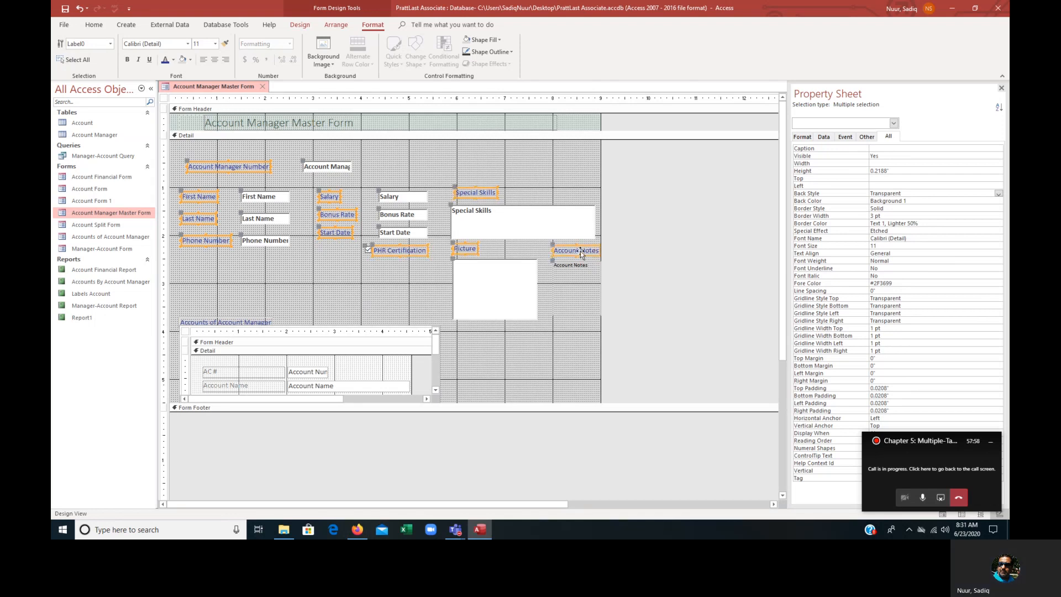
shift+click(265, 320)
click(129, 61)
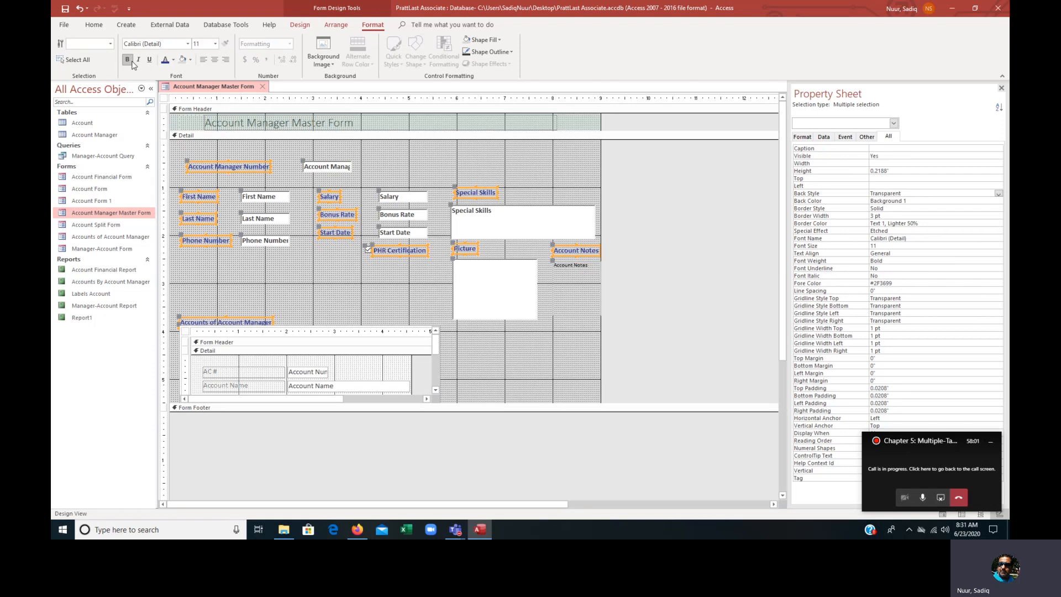
click(298, 284)
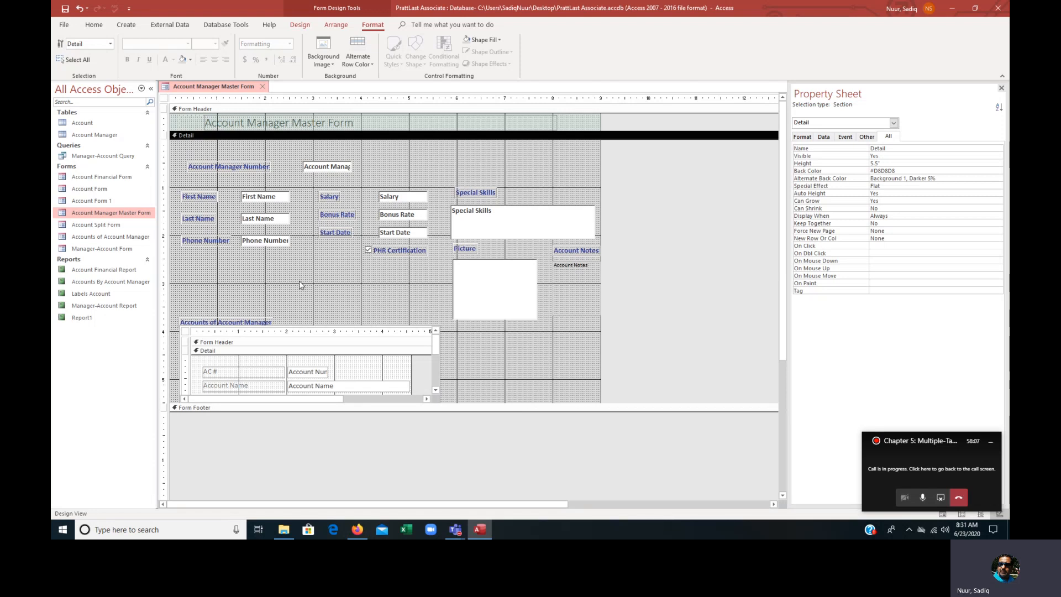
- Check the formatted form in Form View and return to Design View
click(301, 25)
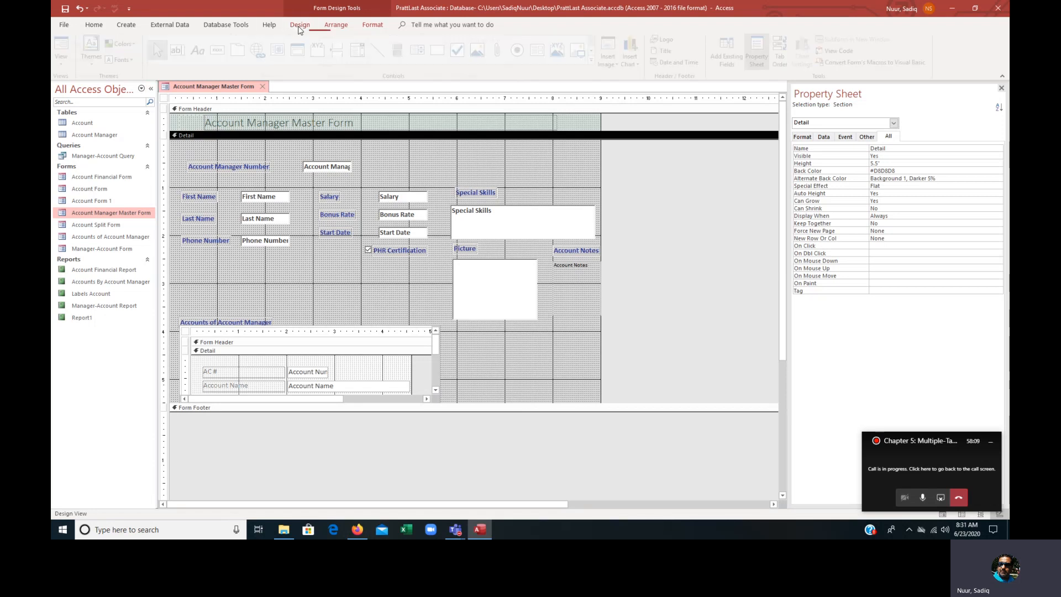
click(66, 47)
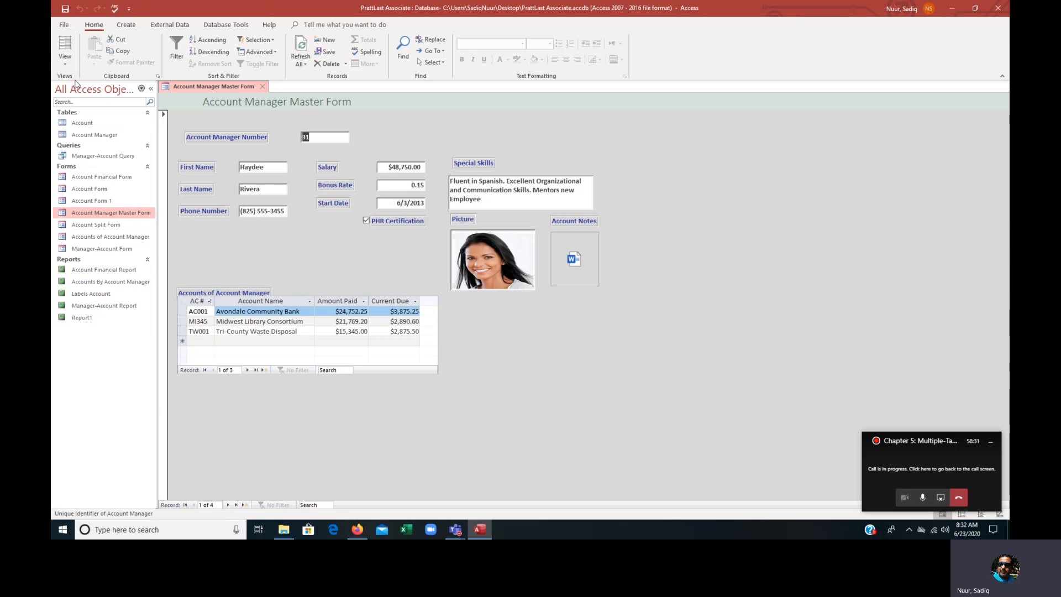
click(65, 65)
click(101, 153)
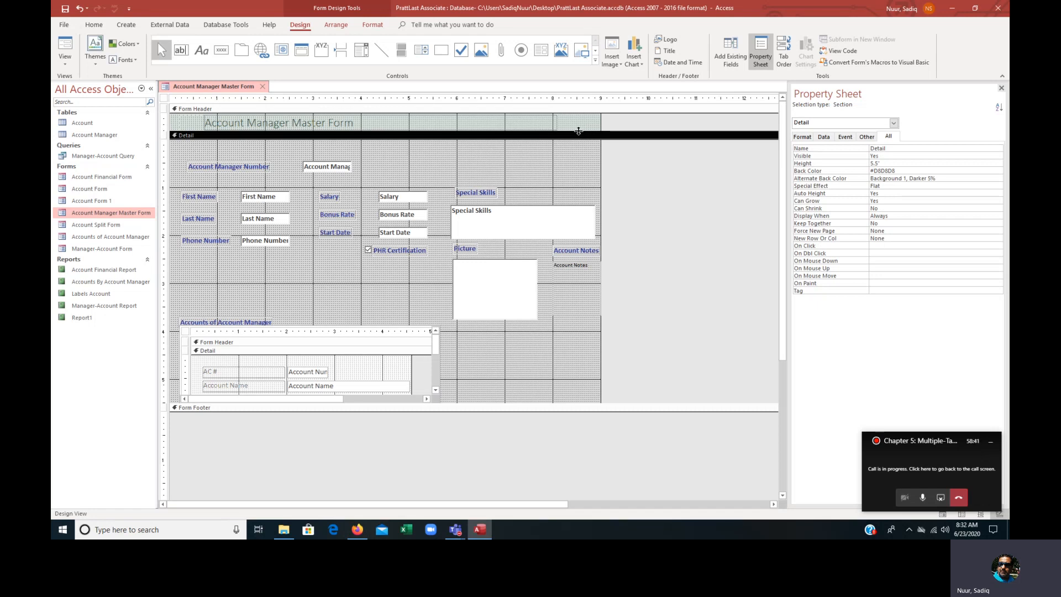
- Enlarge the Form Header section downward and stretch the Account Manager Master Form title label to about 0.5" tall
click(578, 131)
drag(579, 132, 493, 148)
click(389, 125)
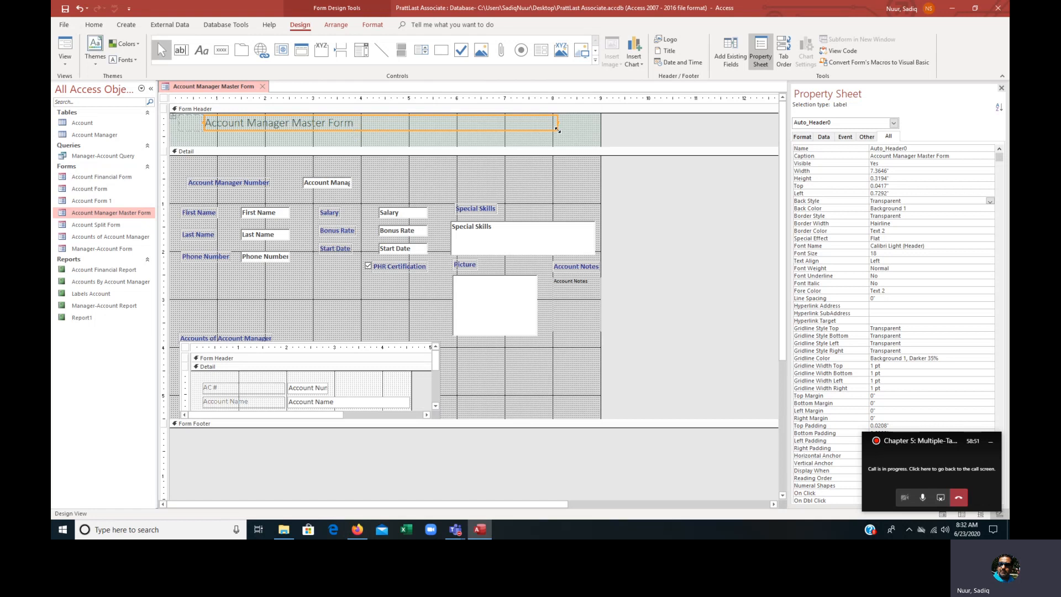
drag(557, 129, 558, 140)
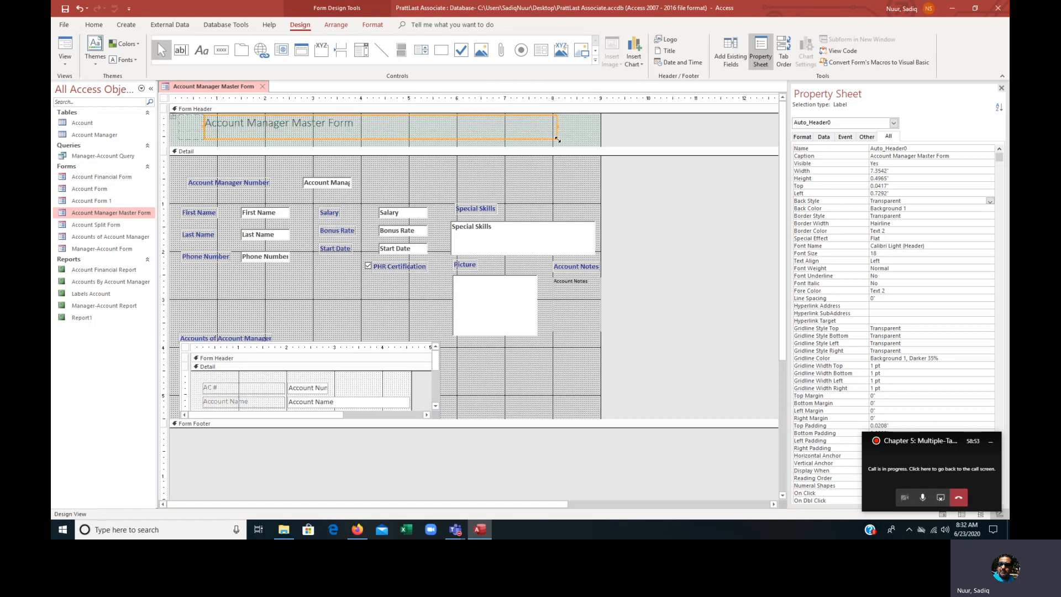
- Set the form title's font size to 28, trying 24 first, and make it bold
click(376, 26)
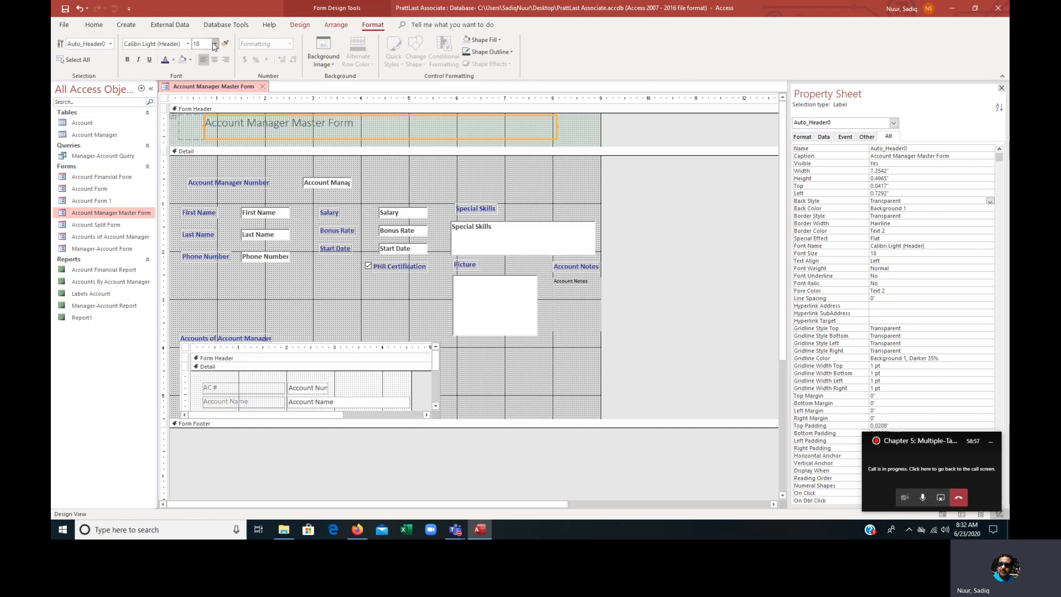
click(215, 44)
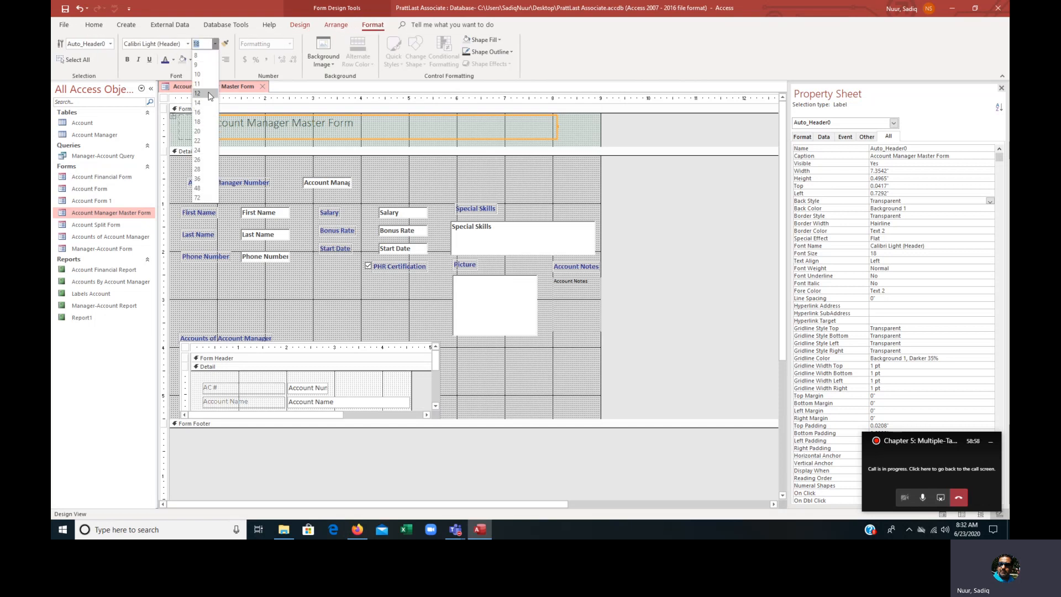
click(198, 150)
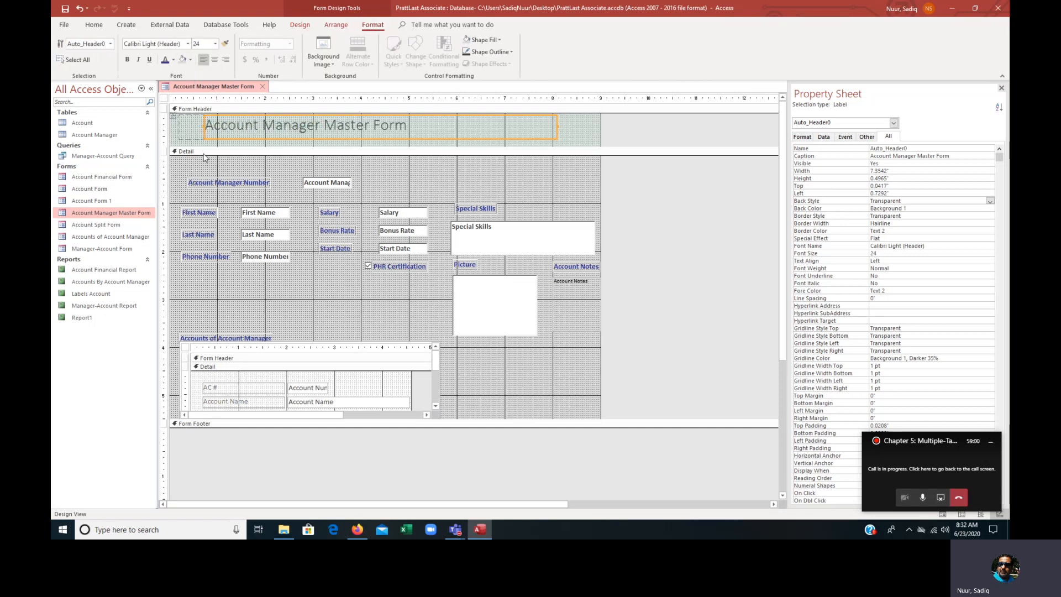
click(215, 44)
click(208, 169)
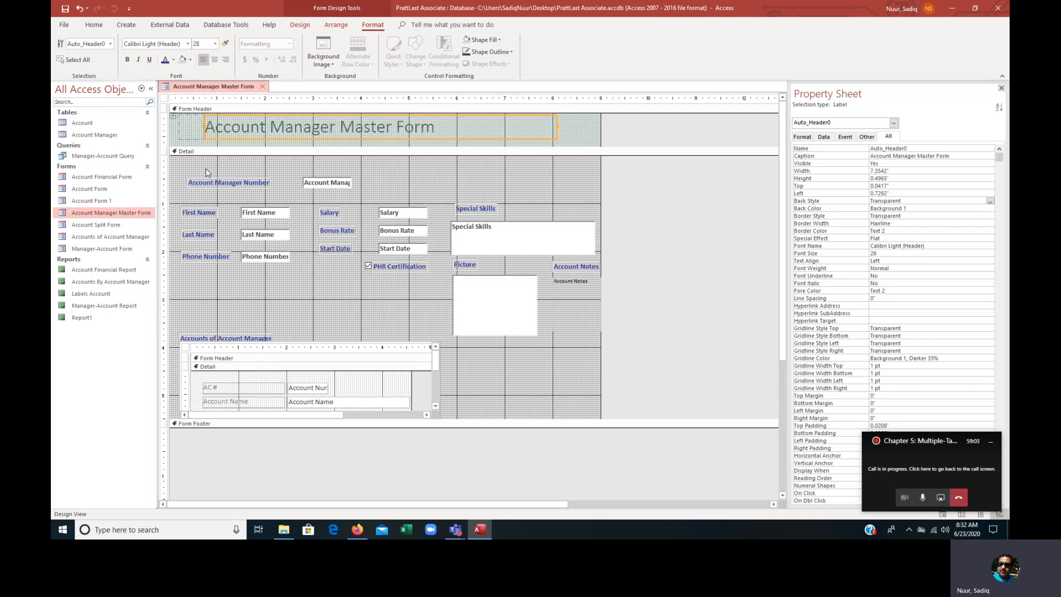
click(127, 61)
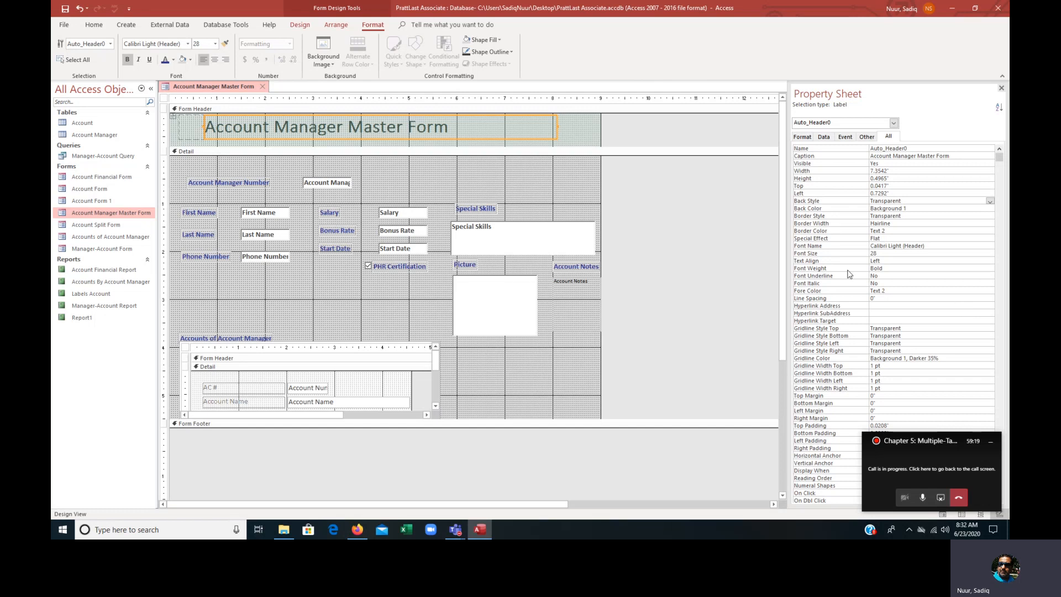
- Set the form title's text alignment to Center
click(898, 261)
click(991, 262)
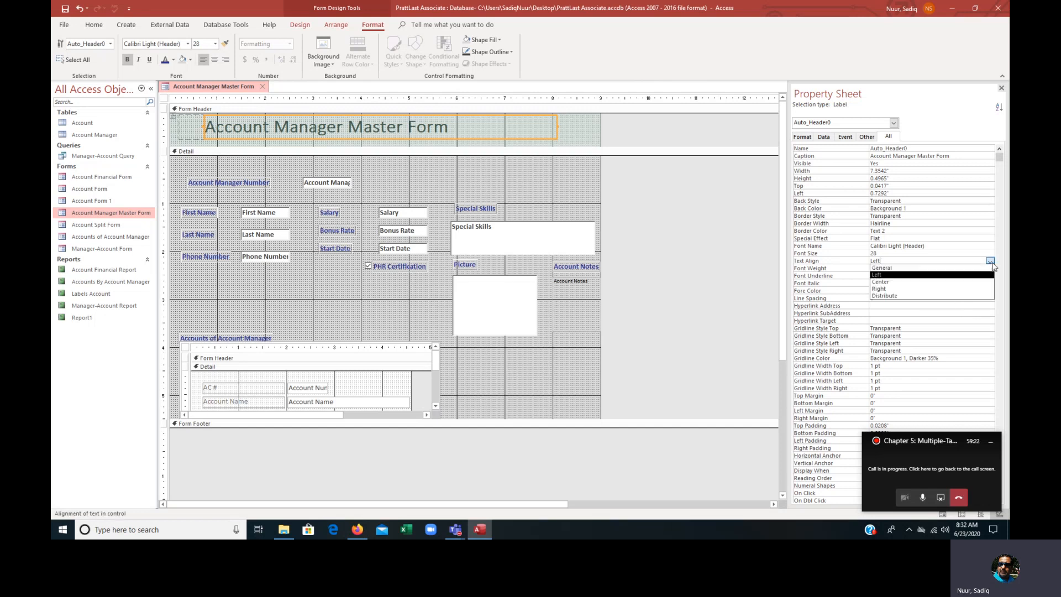
click(968, 282)
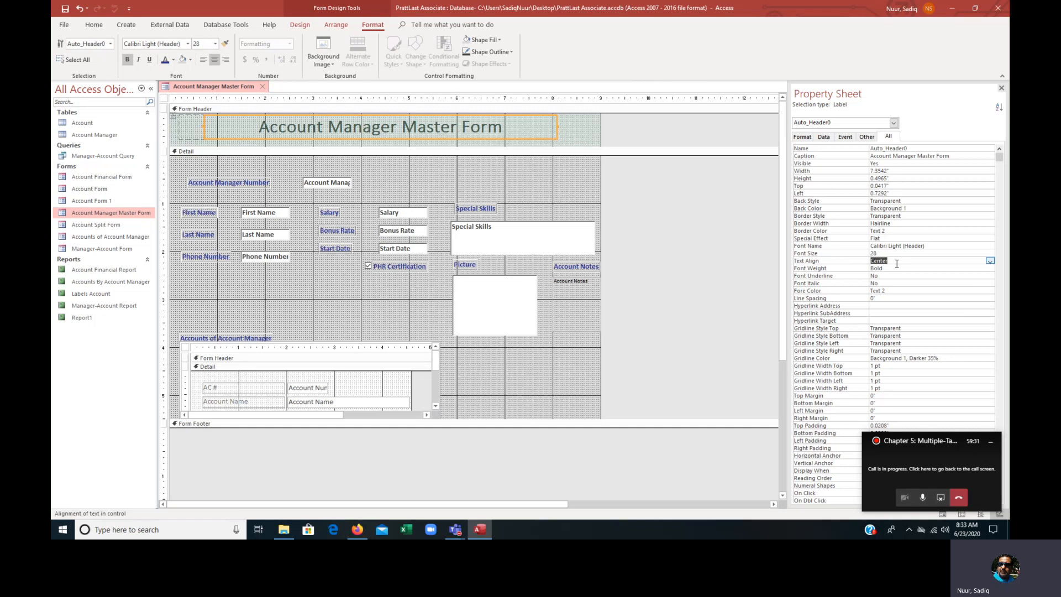
click(911, 299)
- Set the form title's font weight to Semi-bold and its text alignment to Distribute
click(898, 272)
click(990, 269)
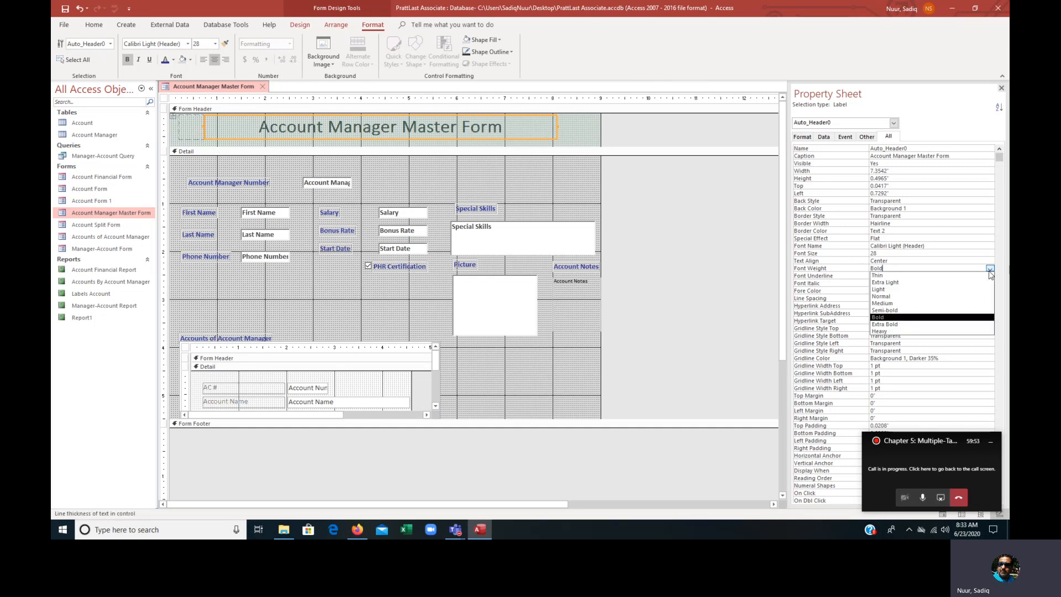
click(964, 310)
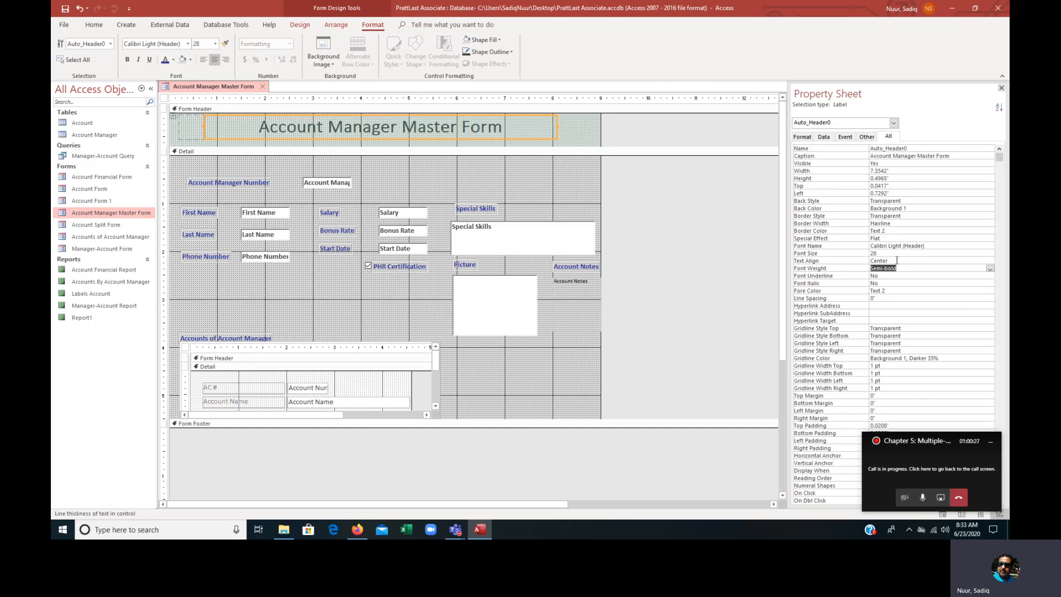
click(898, 260)
click(989, 261)
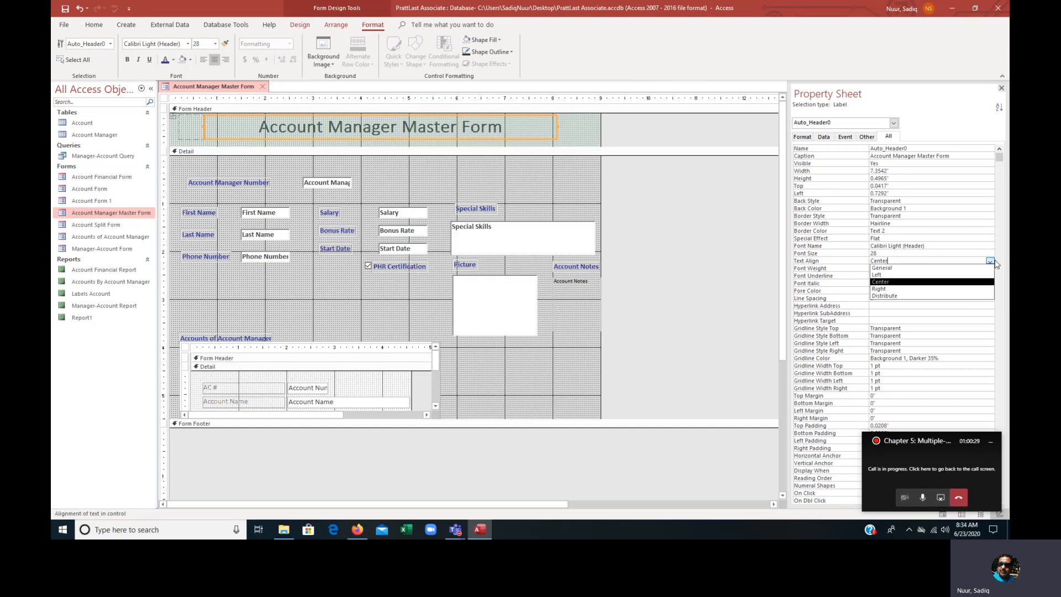
click(956, 297)
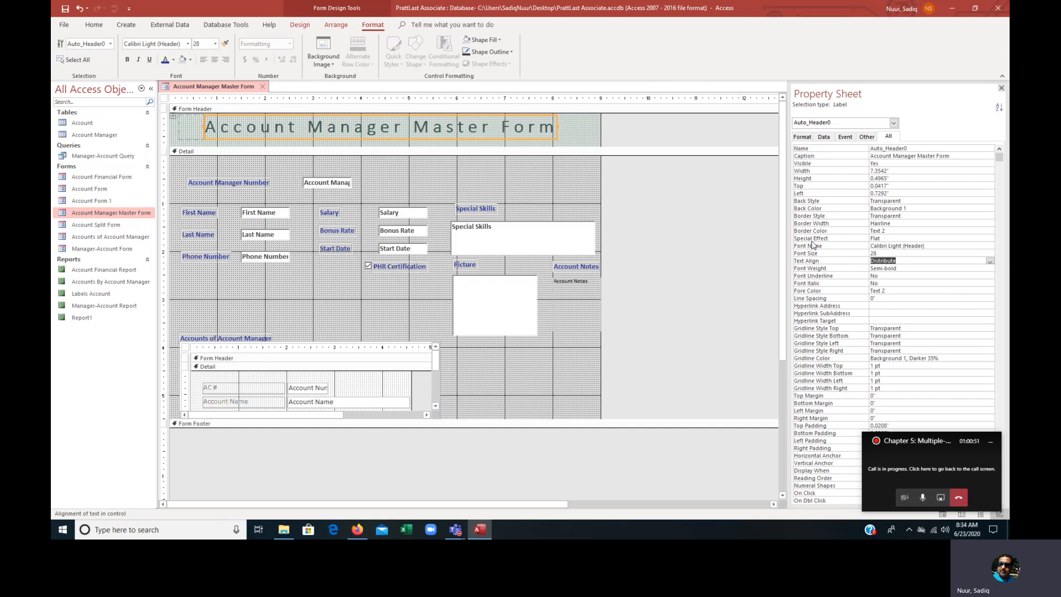
- Apply the Shadowed special effect to the form title label
click(888, 239)
click(990, 239)
click(961, 274)
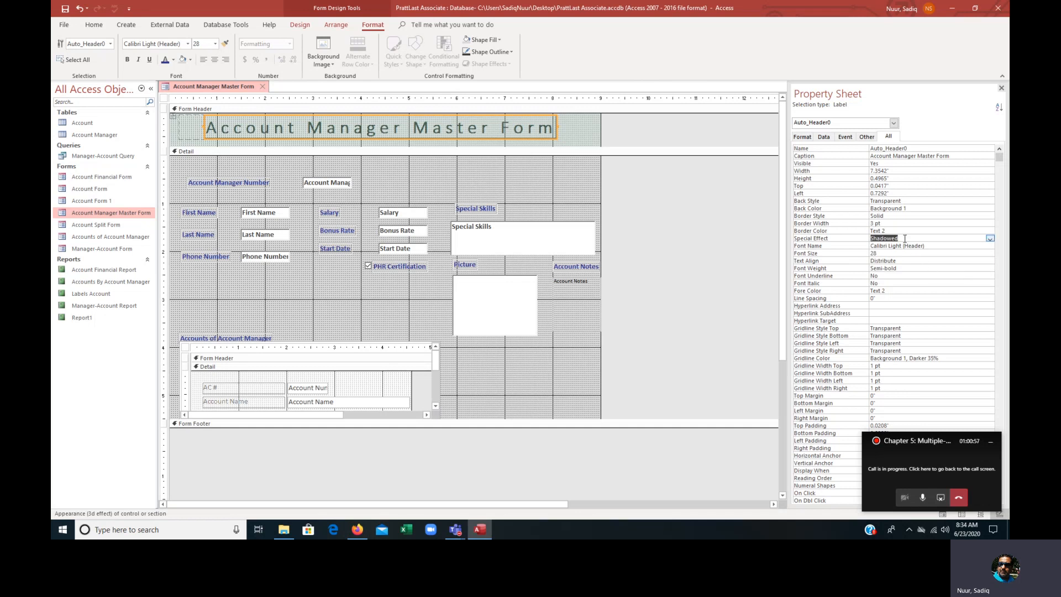
- Try purple, Automatic and light grey #D8D8D8 as the form title label's back color
click(917, 208)
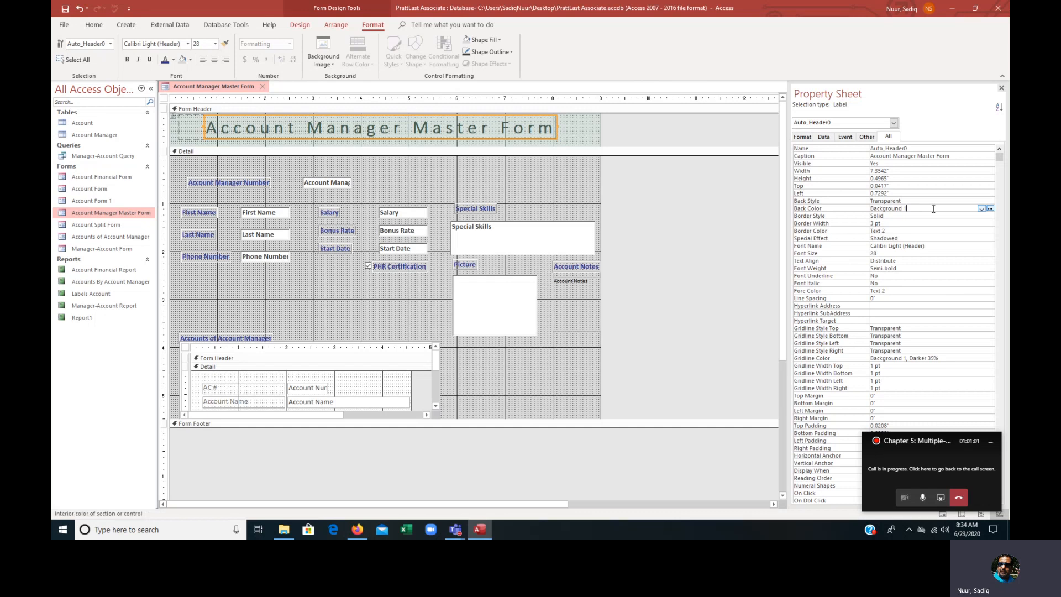
click(981, 209)
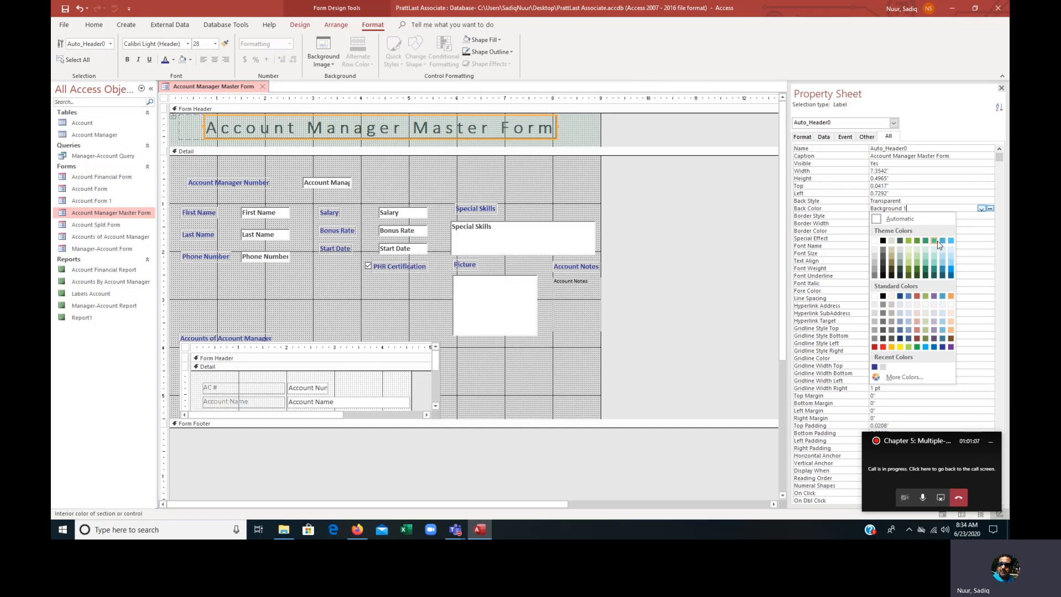
click(951, 348)
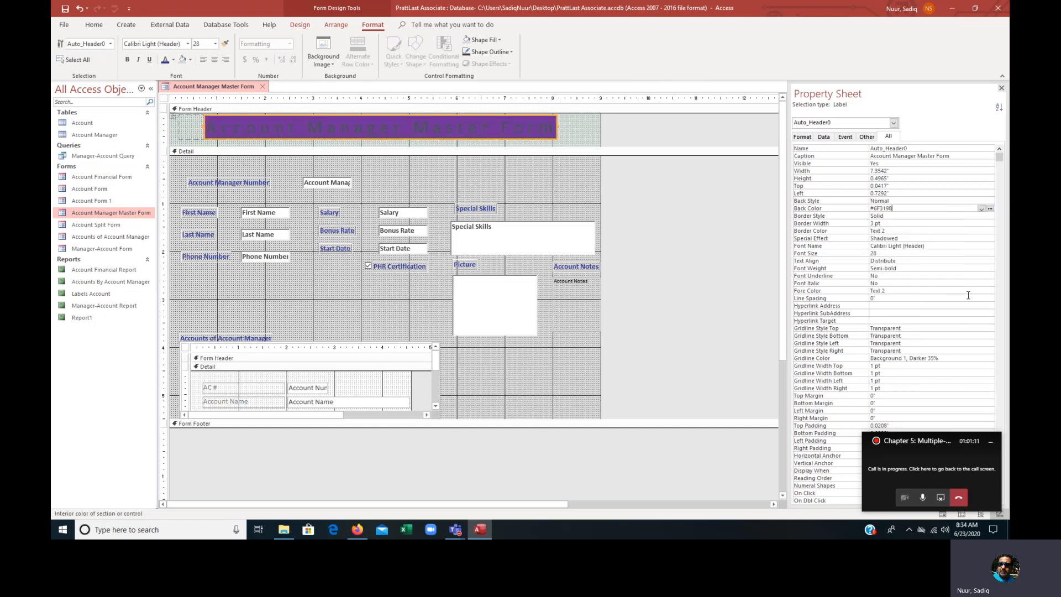
click(990, 209)
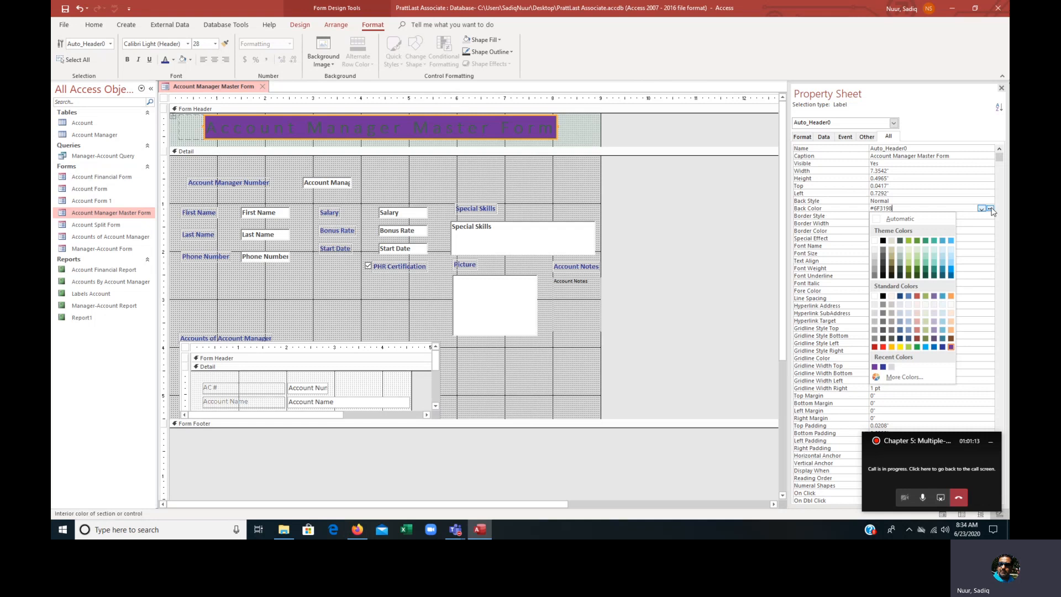
click(940, 224)
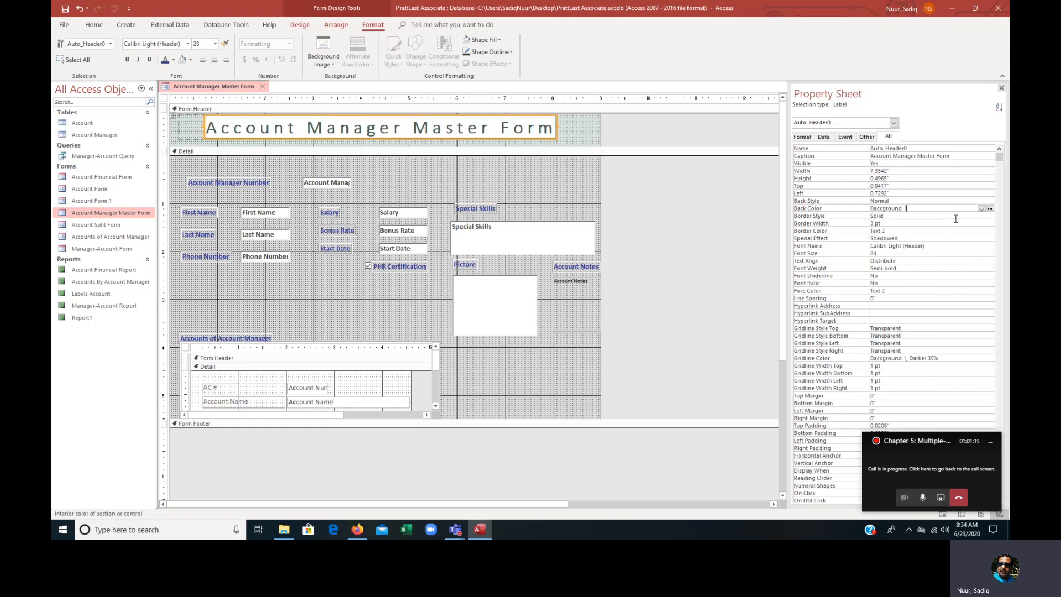
click(991, 209)
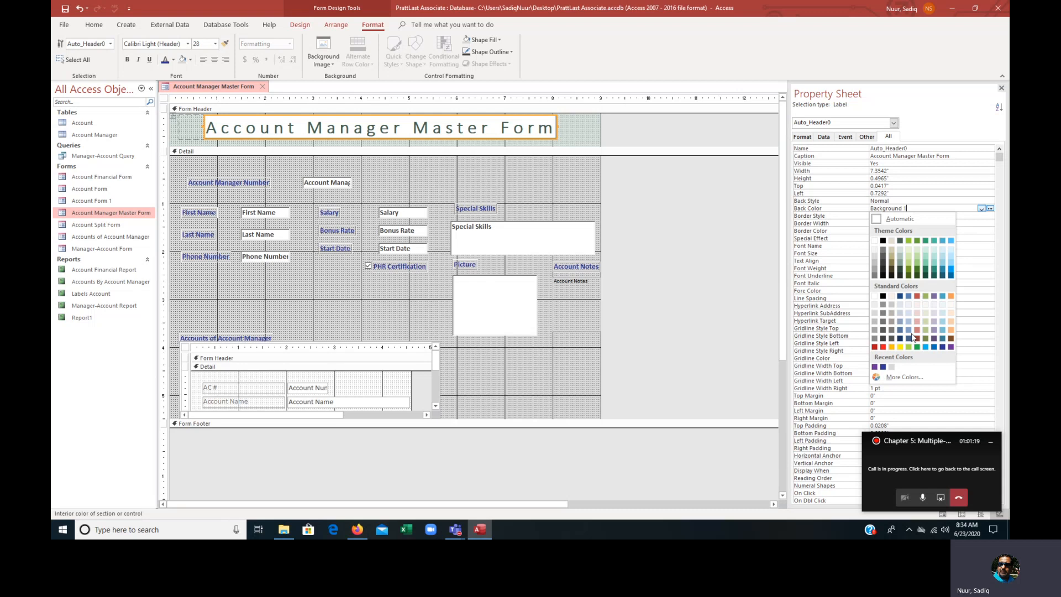
click(893, 367)
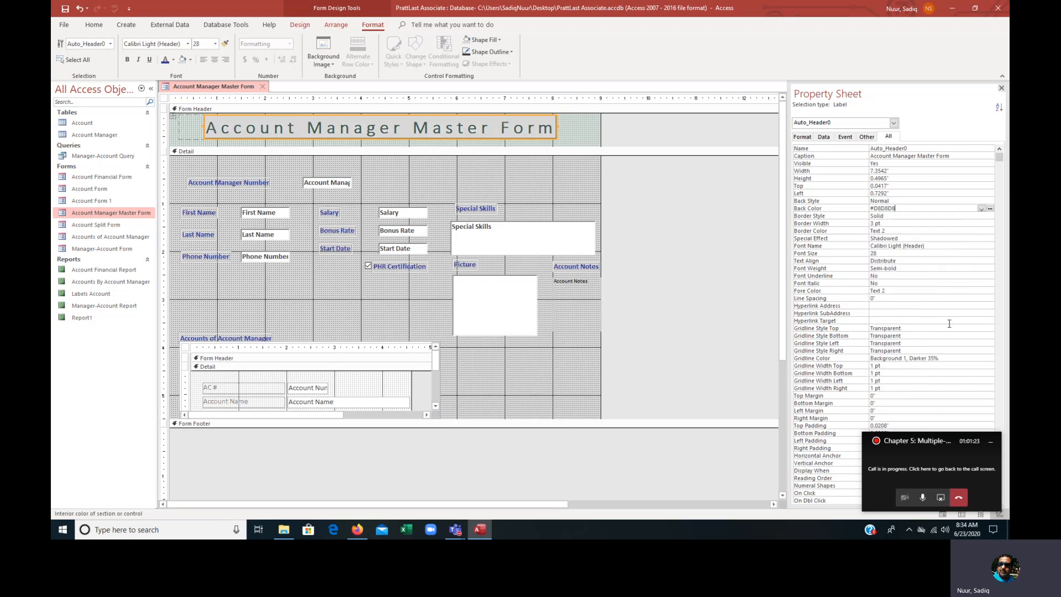
- Clear the back color value of the form title label
click(991, 209)
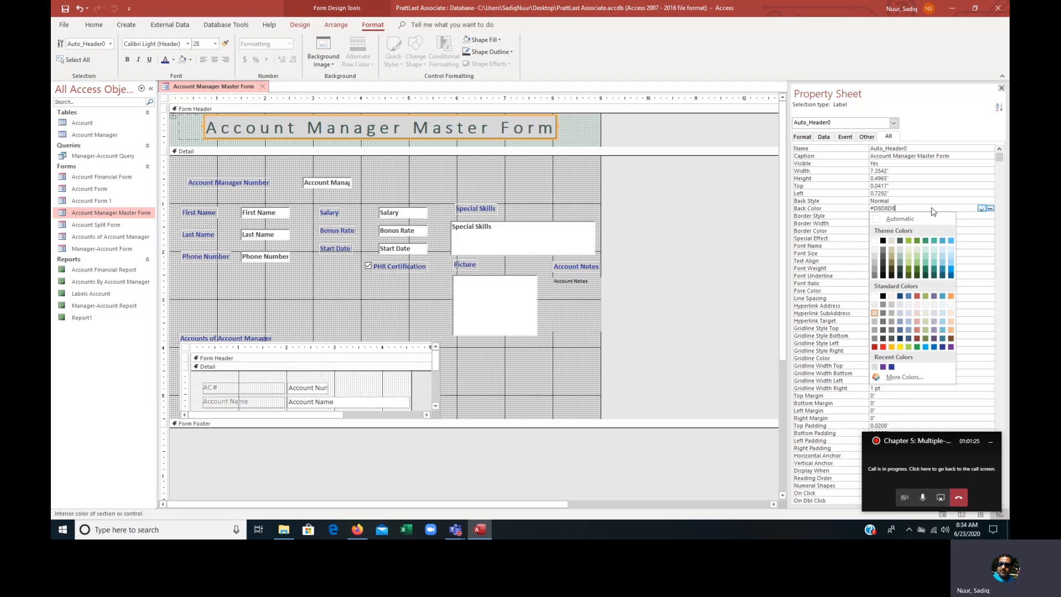
click(902, 211)
click(846, 210)
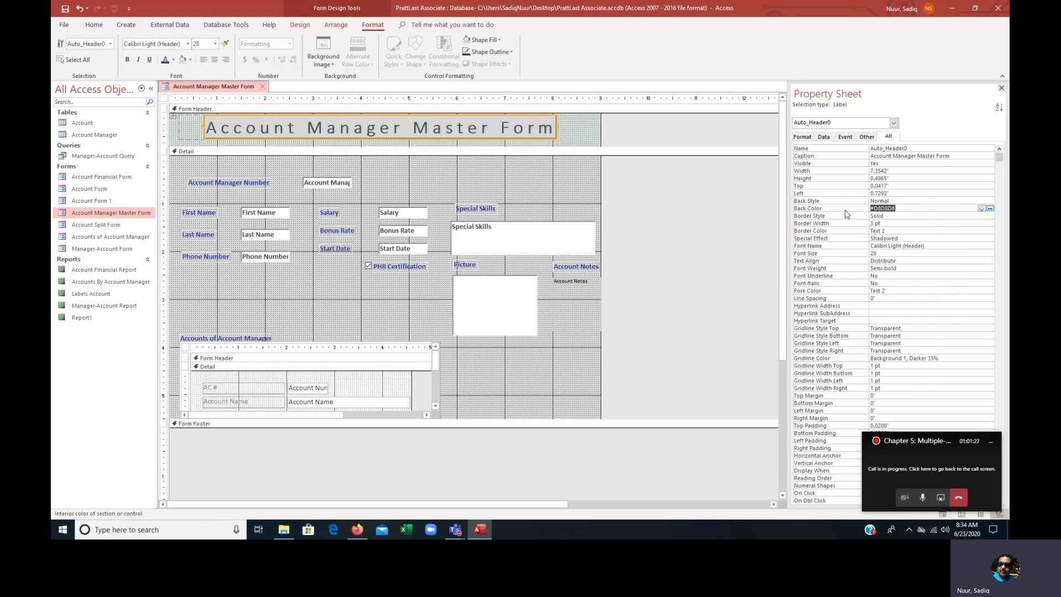
key(Delete)
click(906, 214)
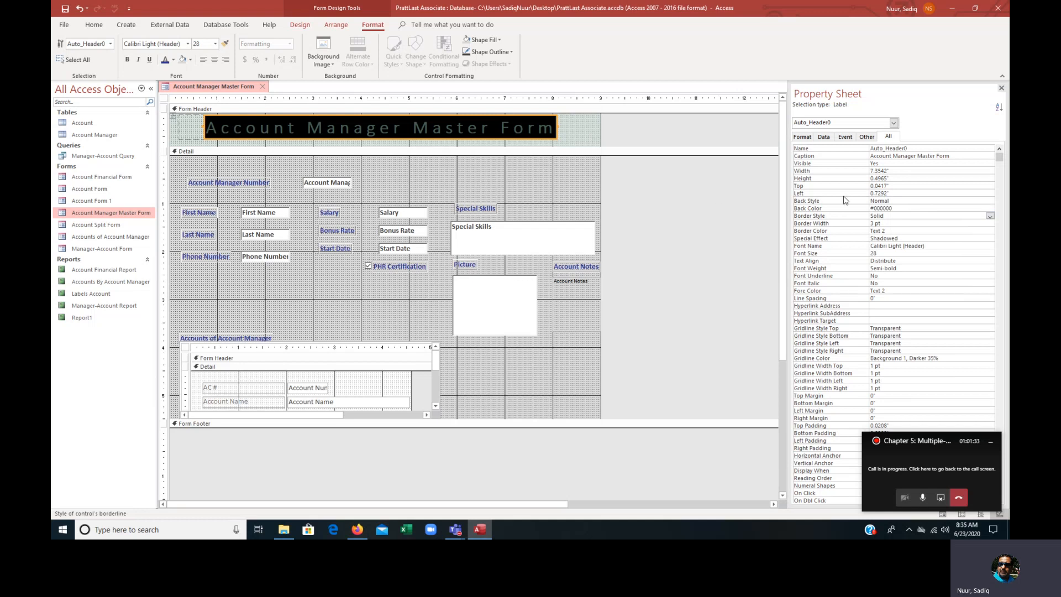
- Set the form title label's back color to the white theme color Background 1
click(906, 206)
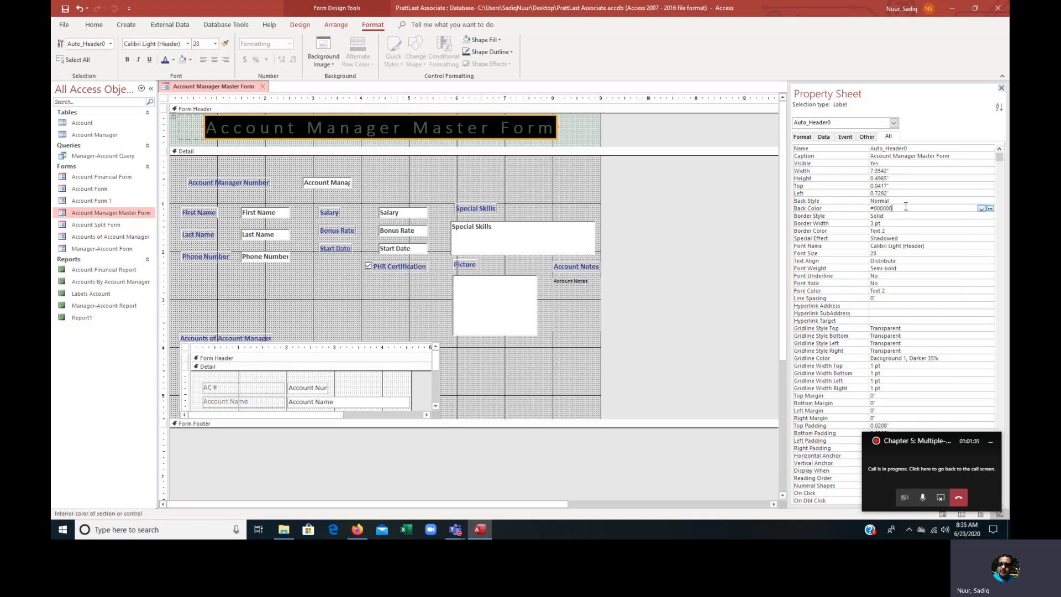
click(982, 208)
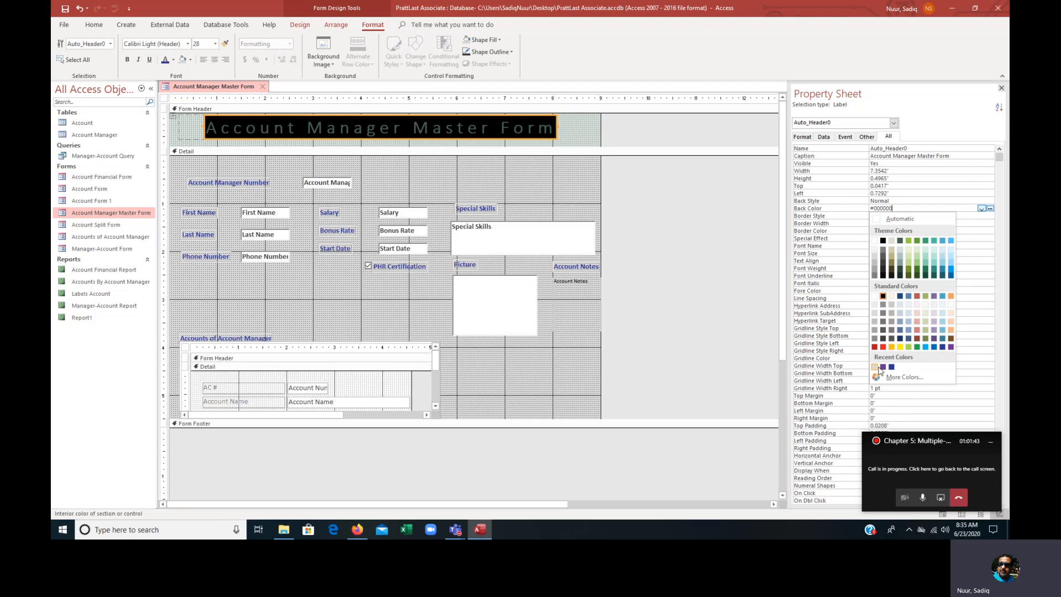
click(877, 218)
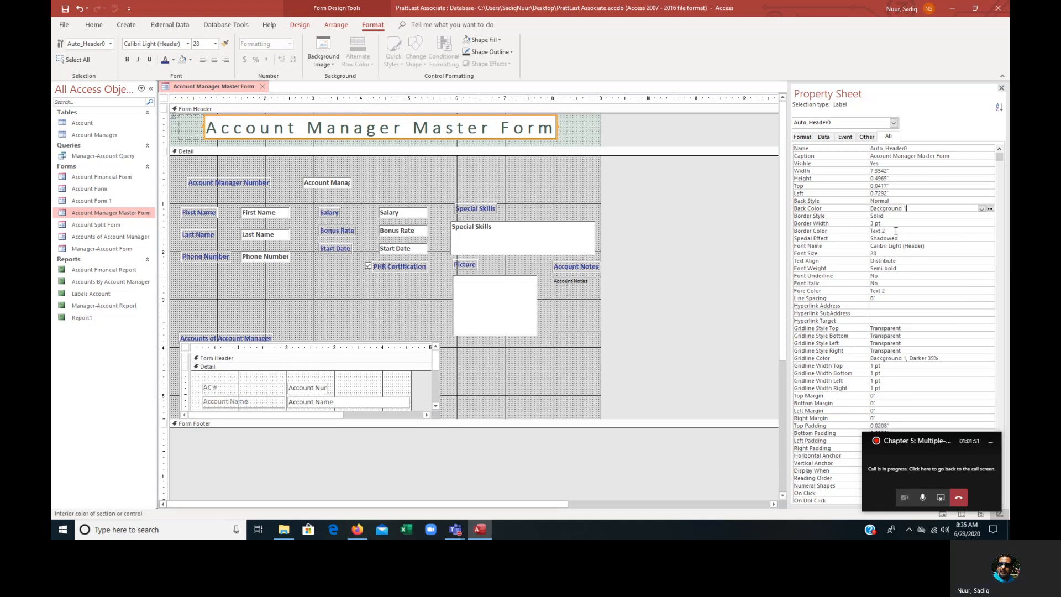
- Set the form title label's border color to the standard purple #6F3198 and deselect the label
click(984, 231)
click(990, 232)
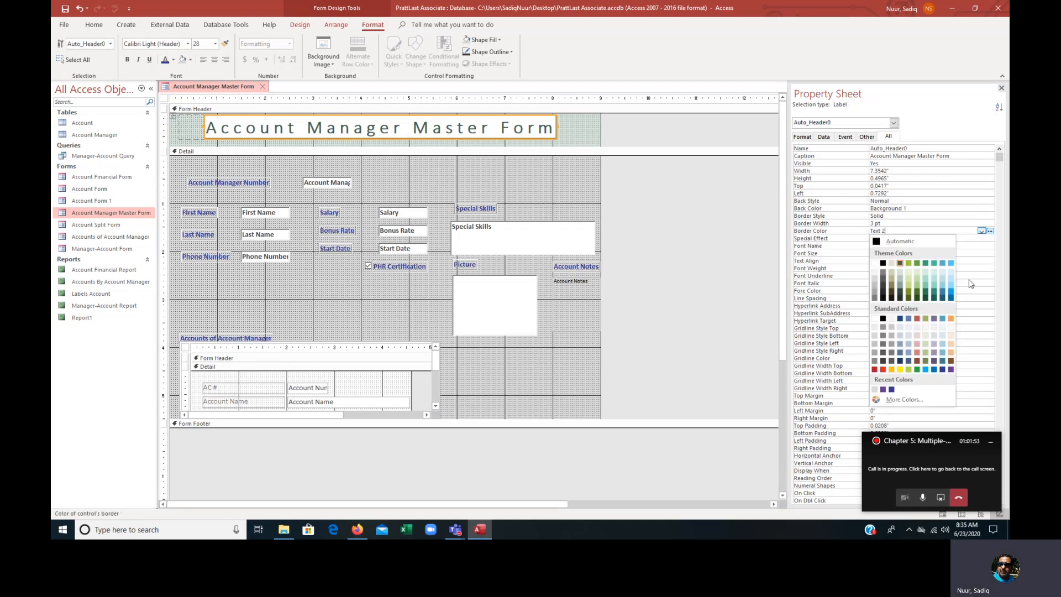
click(951, 370)
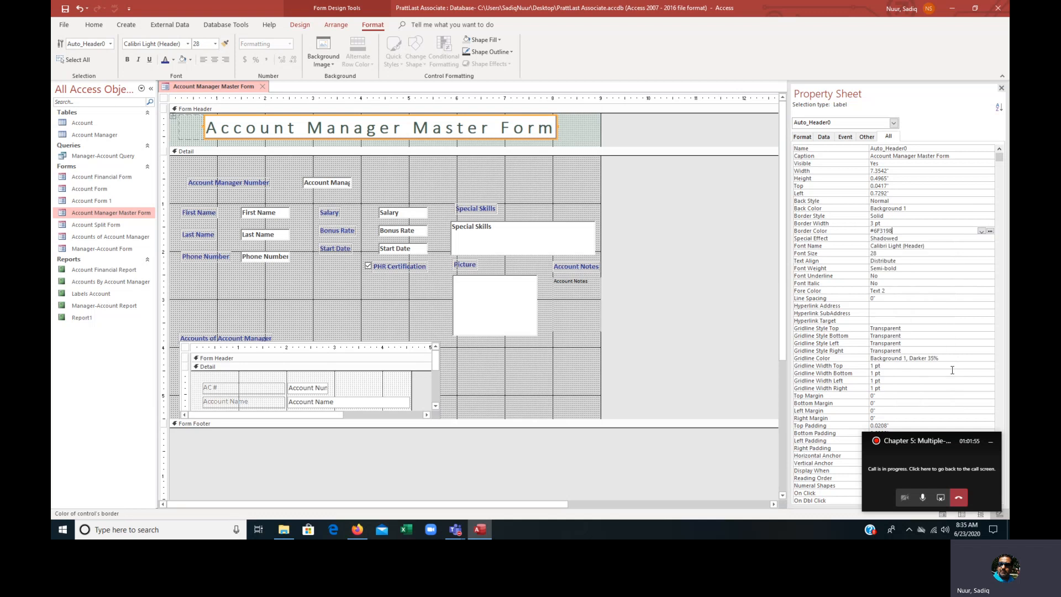
click(587, 140)
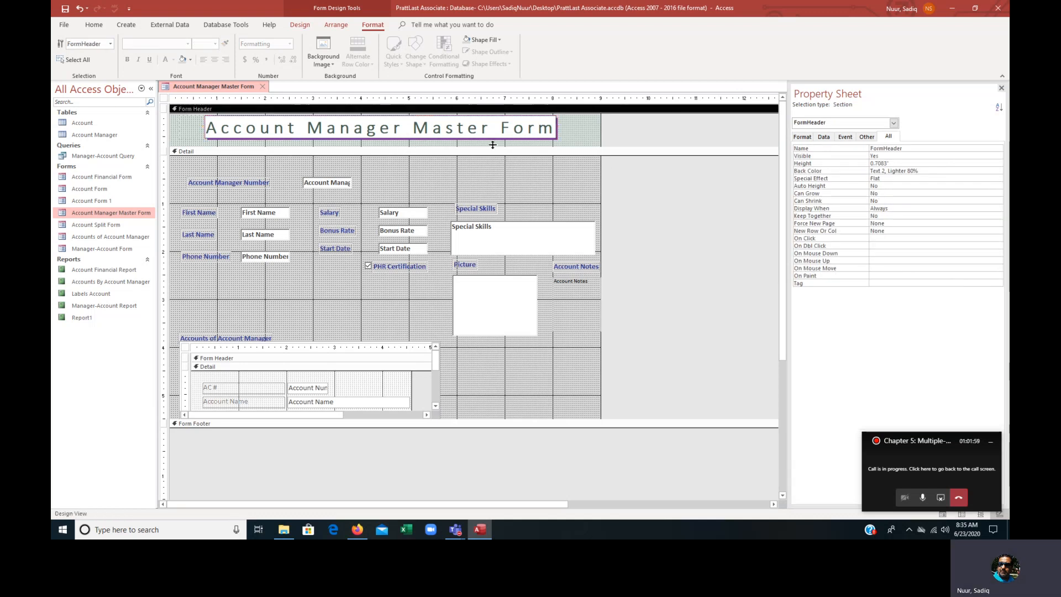
- Reduce the Form Header section's height to 0.625" and shift all Detail controls up and slightly left, closer to the header
click(436, 146)
drag(436, 147, 435, 142)
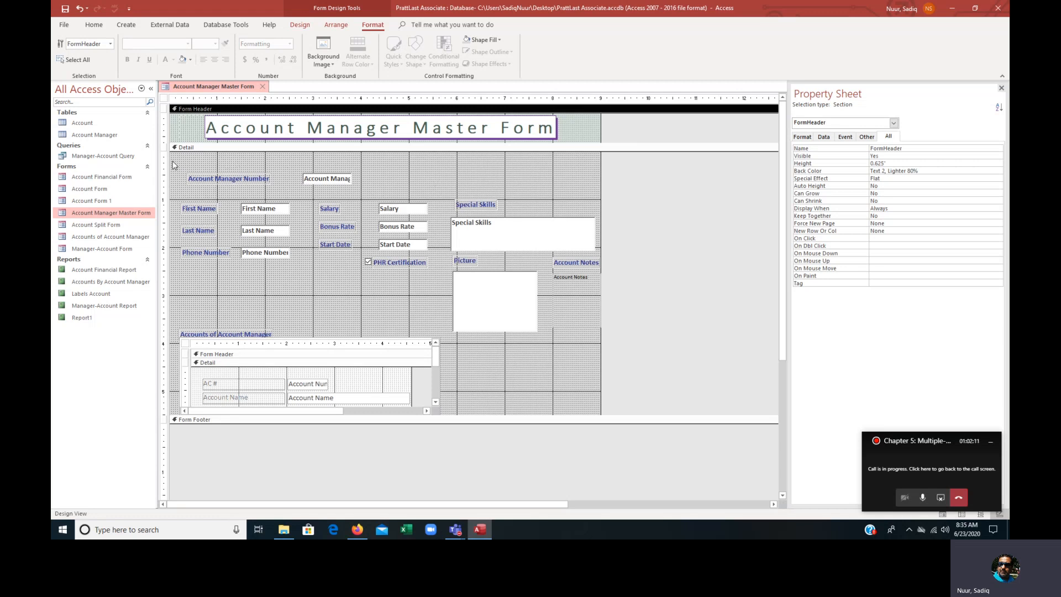
drag(174, 162, 599, 409)
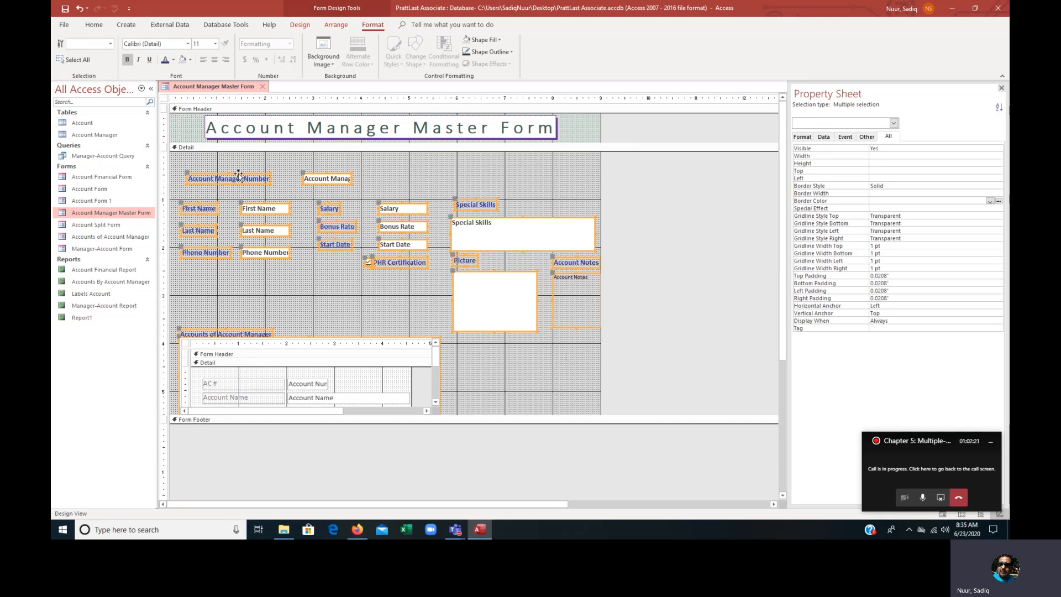
drag(239, 175, 234, 161)
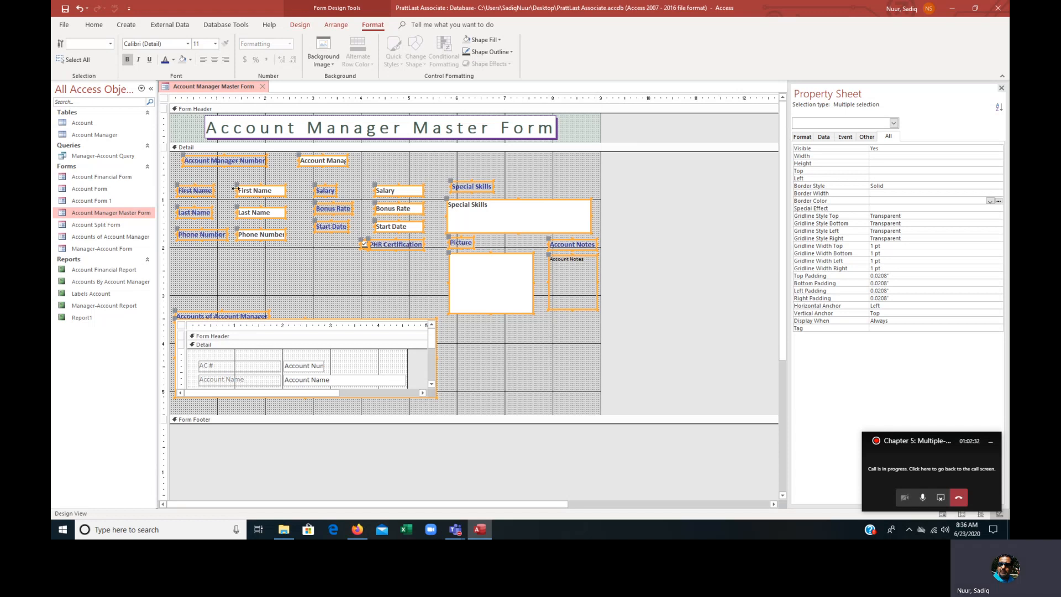
- Step through the first record's fields in Form view to examine the tab order from the manager number into the subform
key(F5)
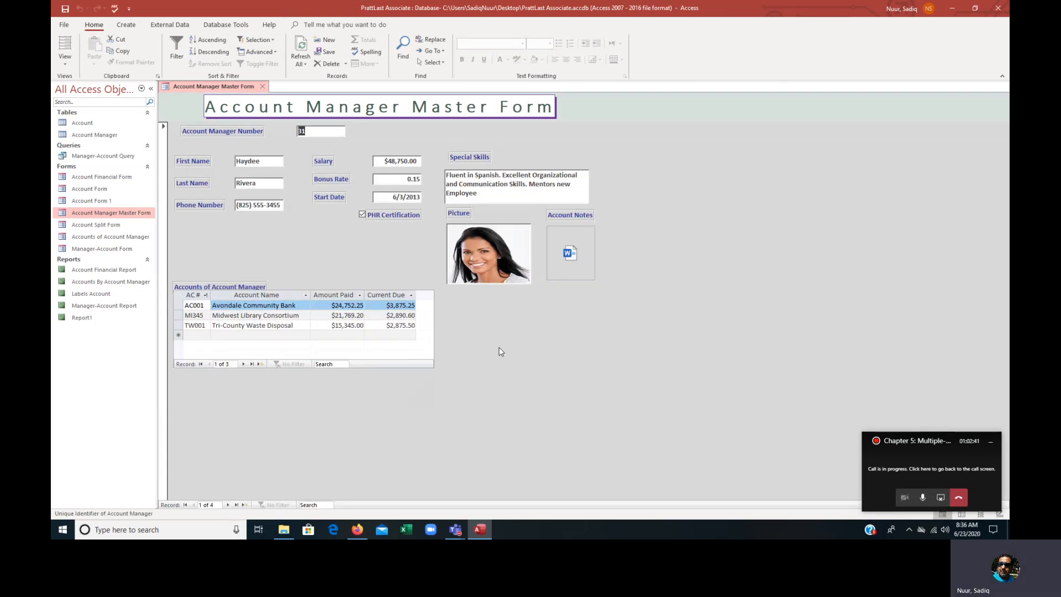
key(Tab)
key(Tab)
key(Tab)
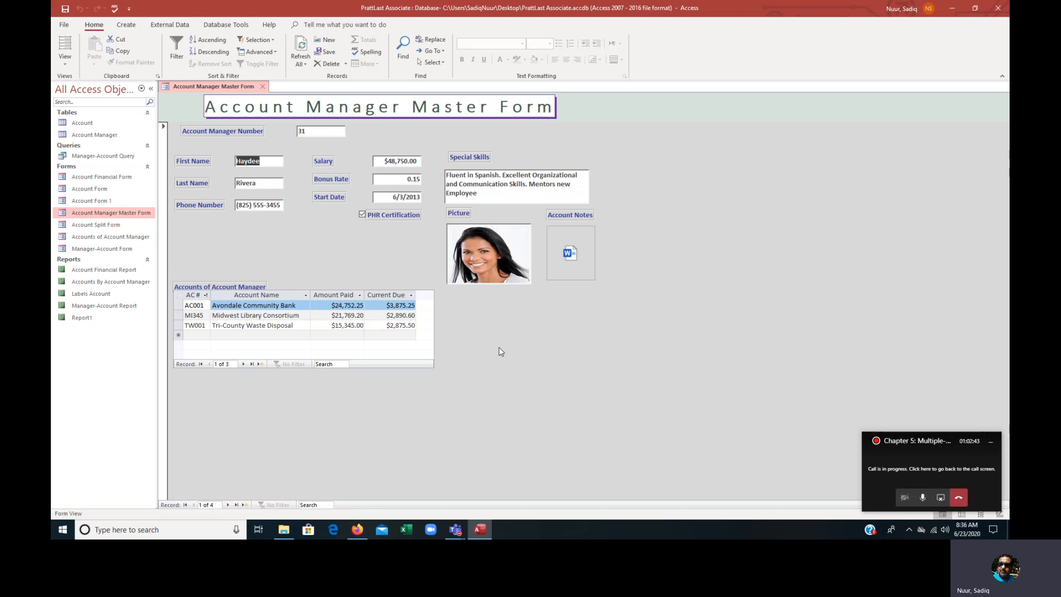
key(Tab)
key(Tab)
key(Tab)
key(Tab)
key(Tab)
key(Tab)
key(Tab)
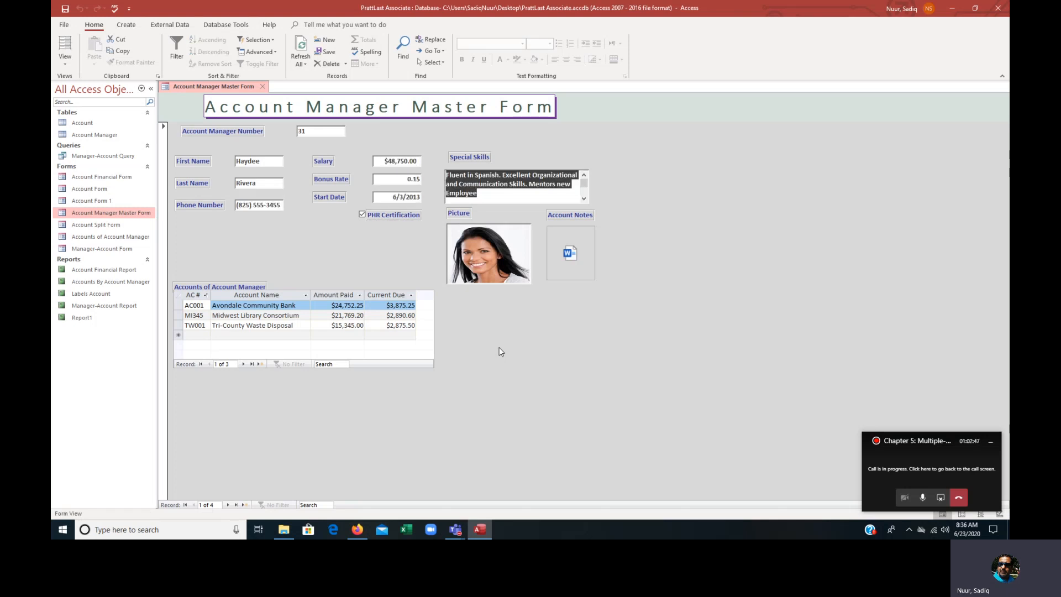
key(Tab)
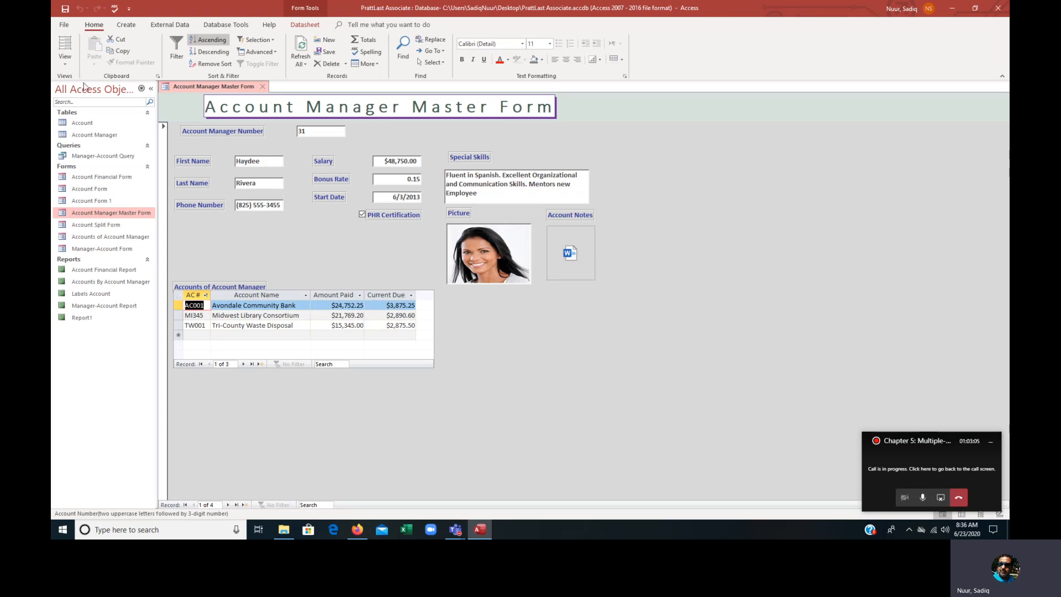
- Return to Design view and move Last Name ahead of First Name in the Detail section's tab order
click(65, 60)
click(102, 147)
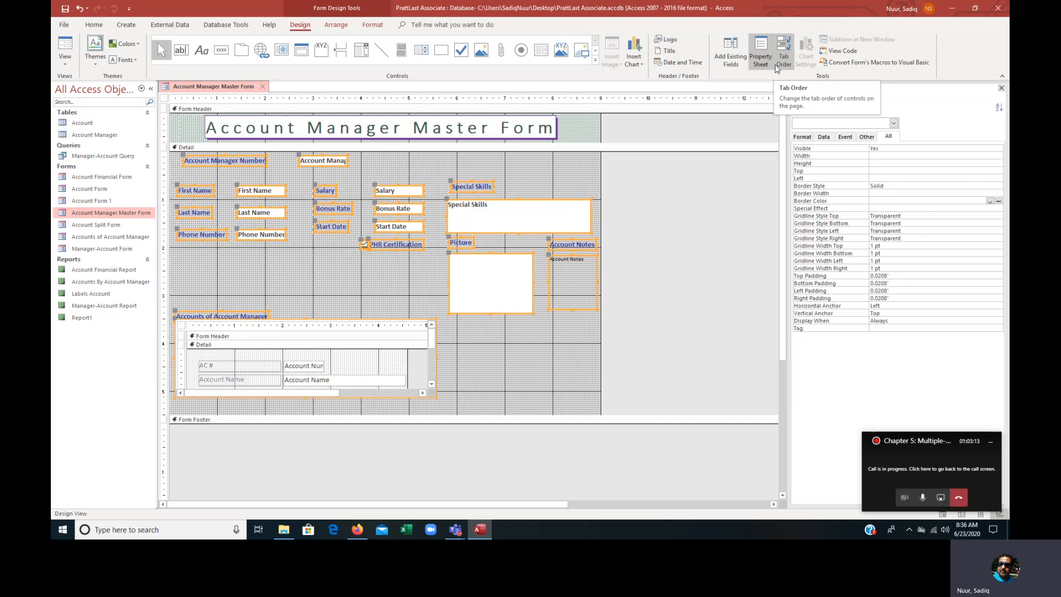
key(ctrl)
key(ctrl)
key(ctrl)
key(ctrl)
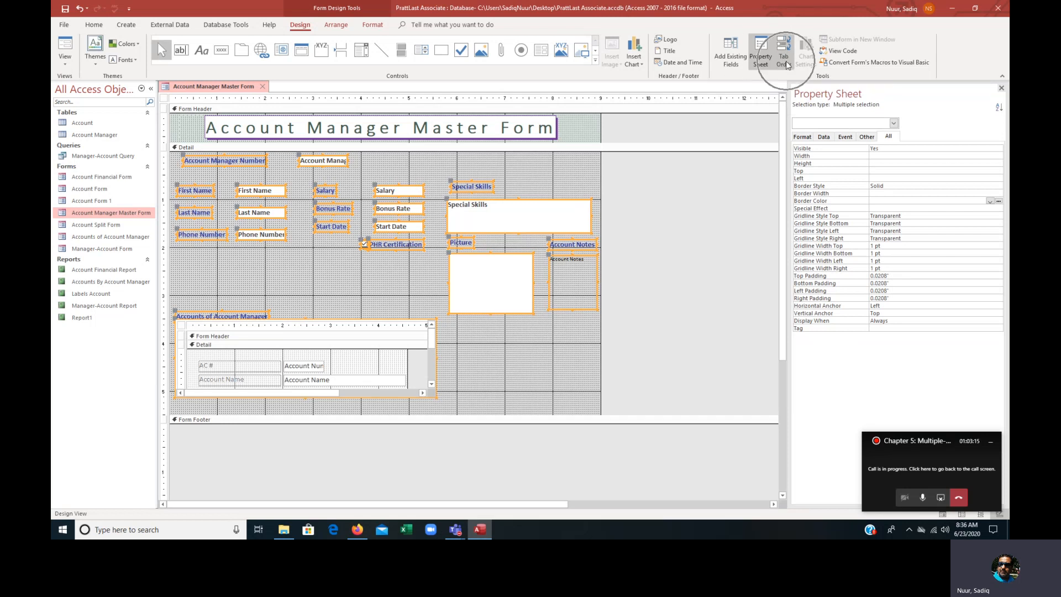
click(783, 55)
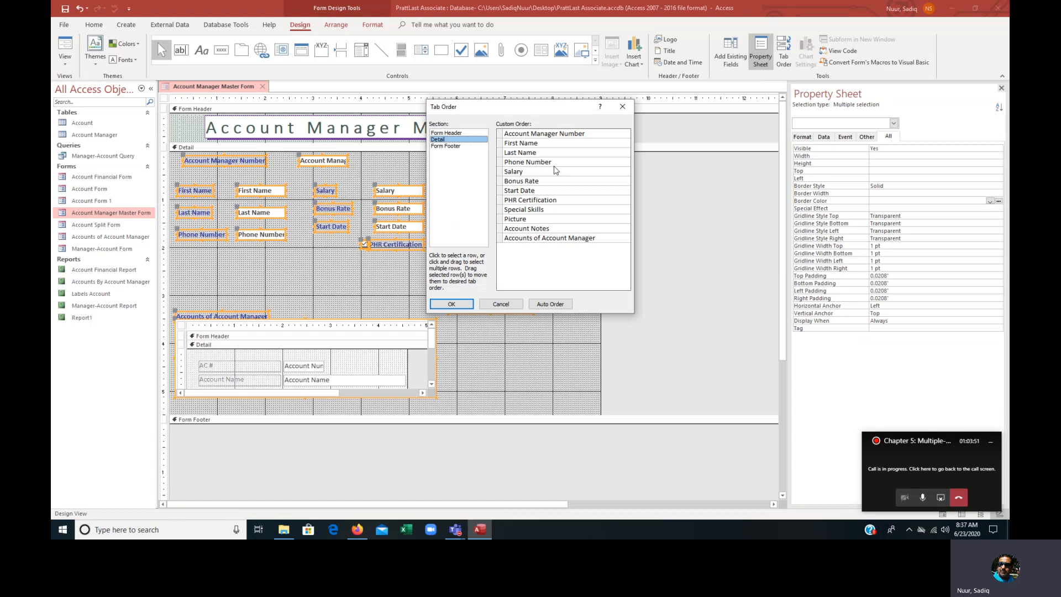
click(500, 238)
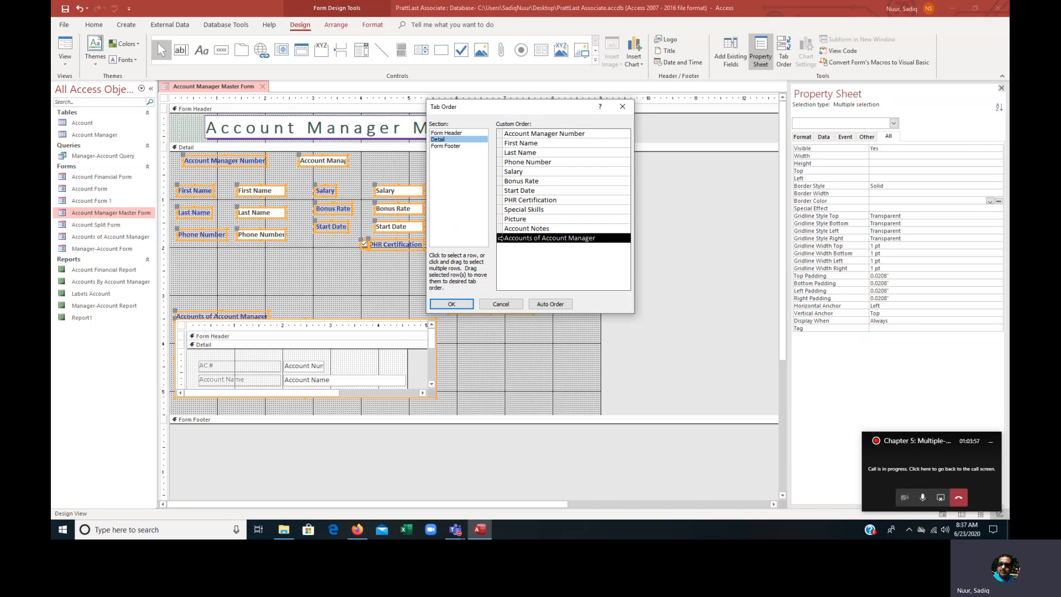
mouse_move(501, 240)
mouse_down()
mouse_move(501, 228)
mouse_move(500, 252)
mouse_up()
drag(497, 152, 502, 144)
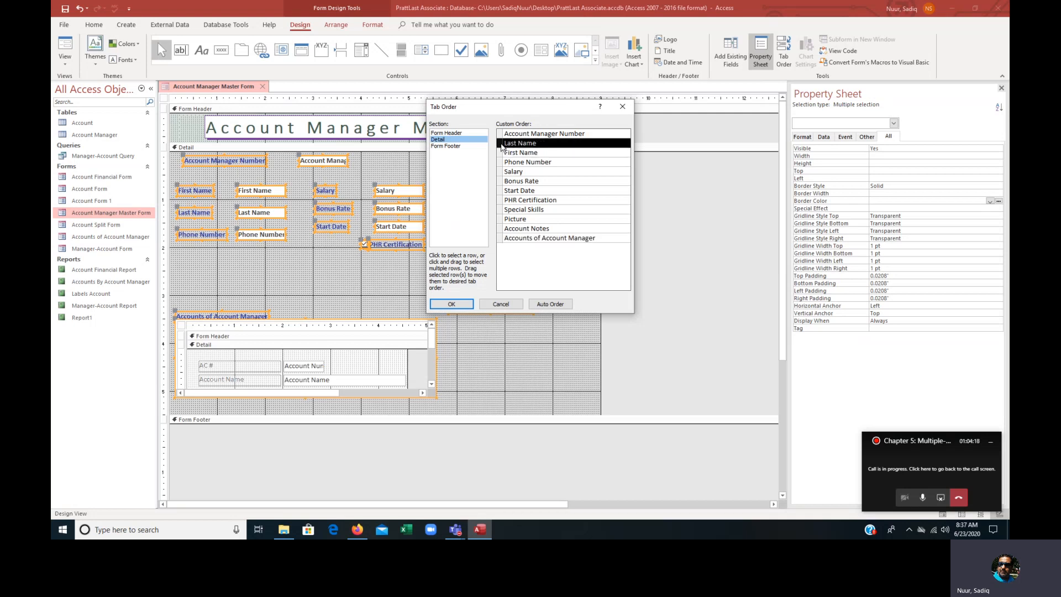
click(457, 305)
- Test the changed tab order from the Account Manager Number field into the name fields in Form view
click(63, 48)
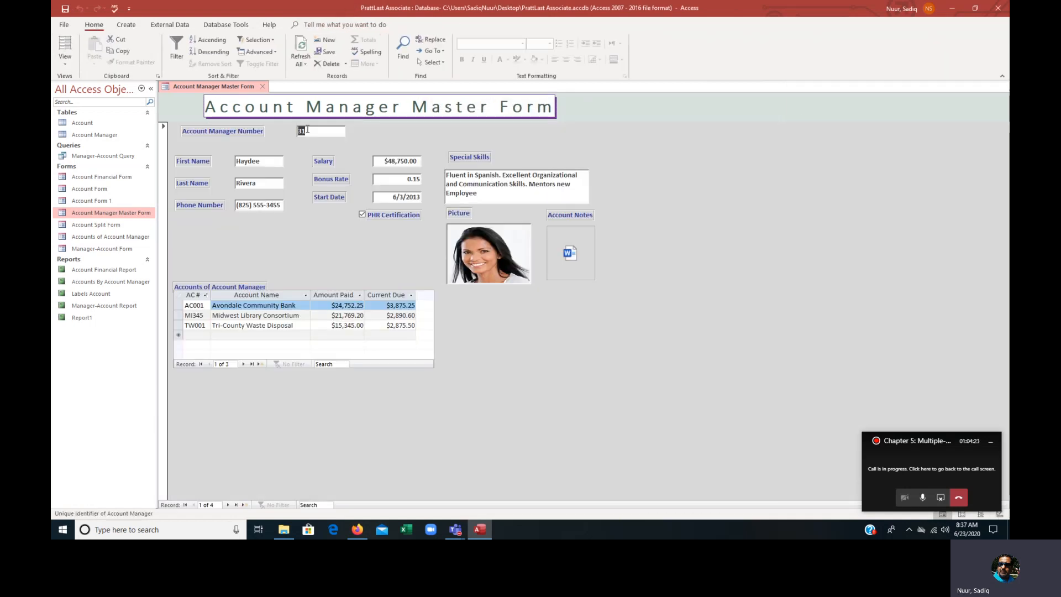
key(Tab)
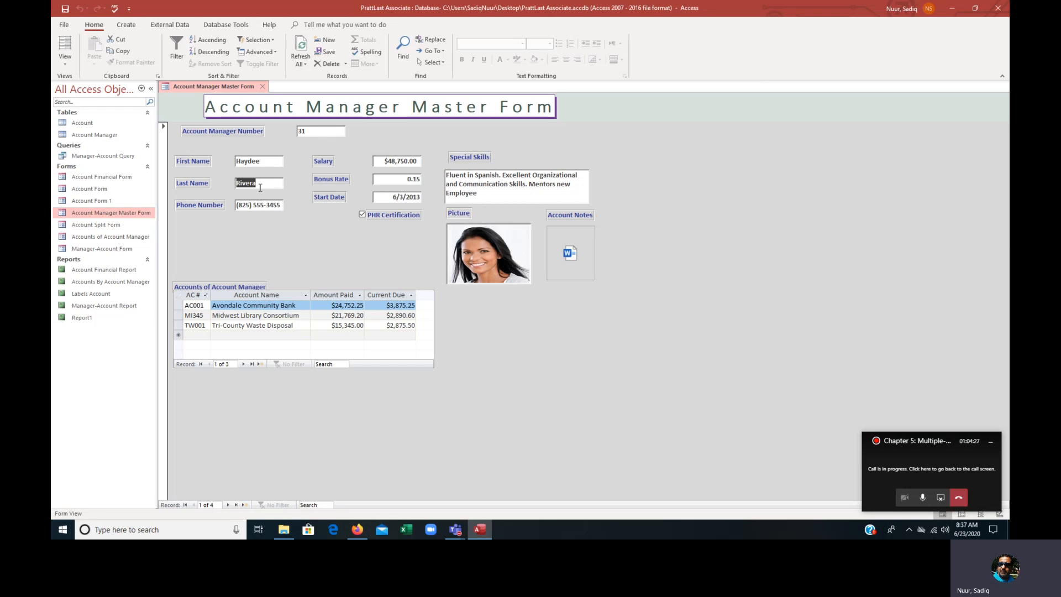
key(shift+Tab)
- Restore First Name ahead of Last Name in the Detail section's tab order in Design view
click(65, 58)
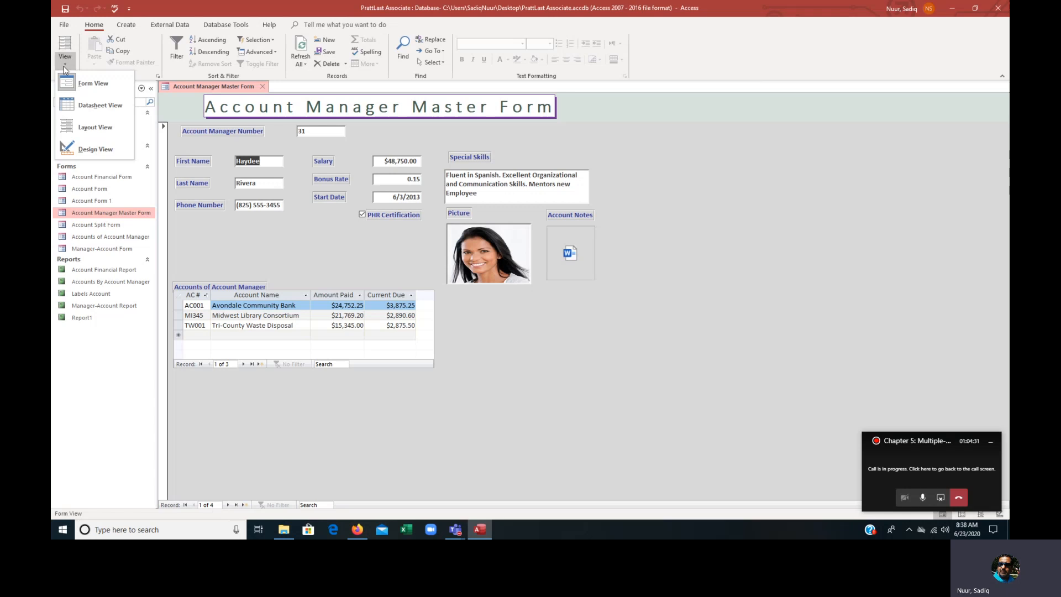
click(97, 155)
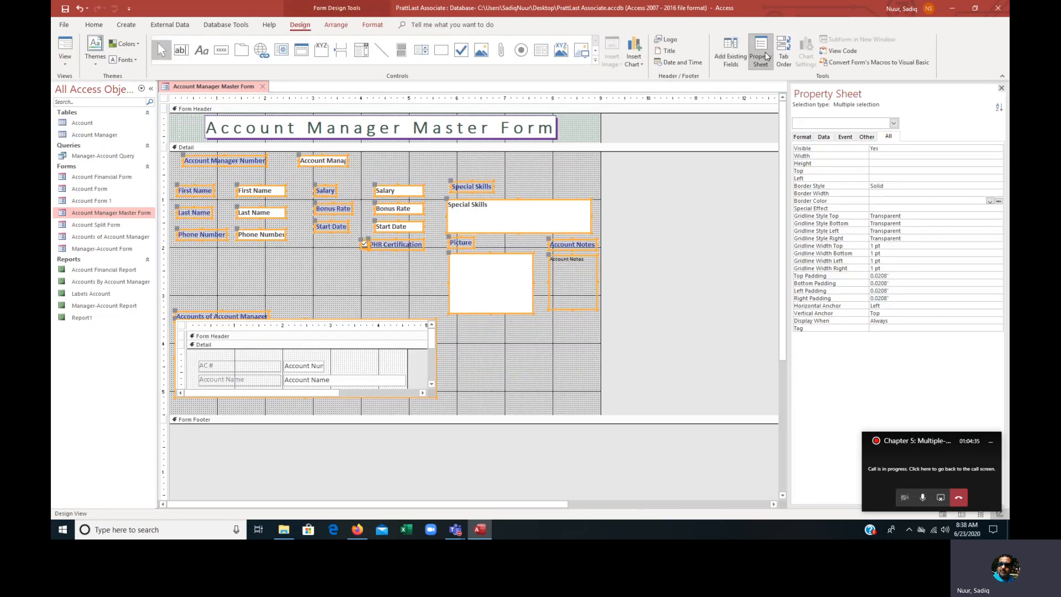
click(784, 52)
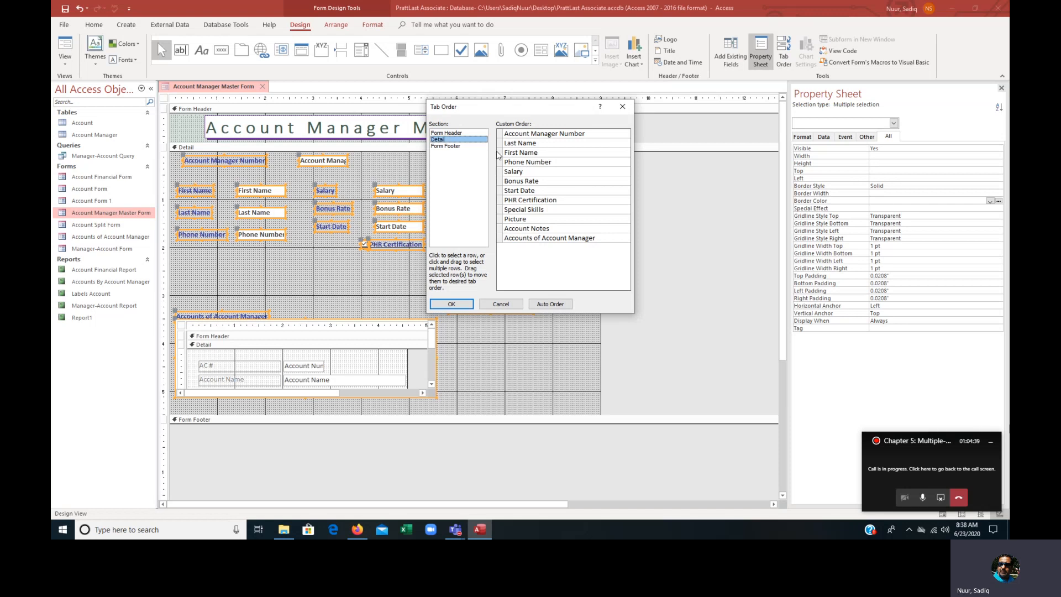
click(499, 152)
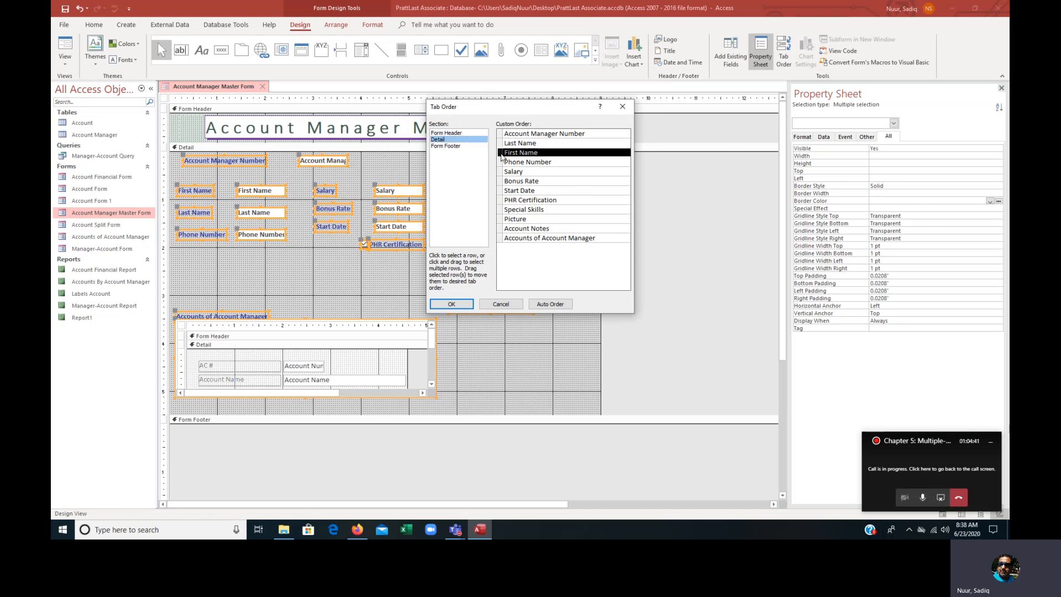
drag(500, 152, 499, 141)
click(459, 304)
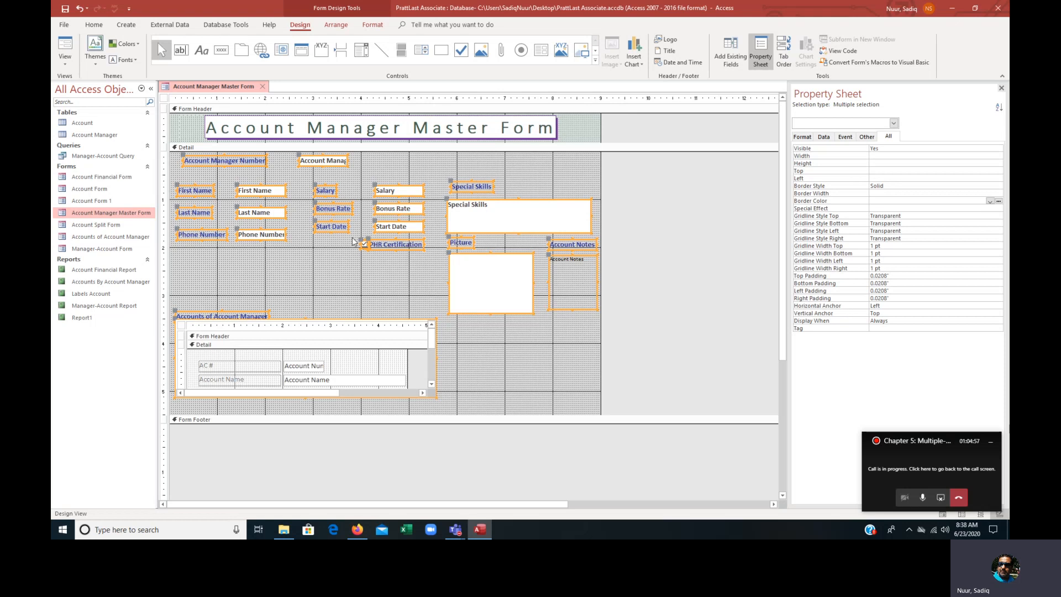
- Open the Word document from the first record's Account Notes attachments in Form view, read it, and close it and the attachment list
click(62, 49)
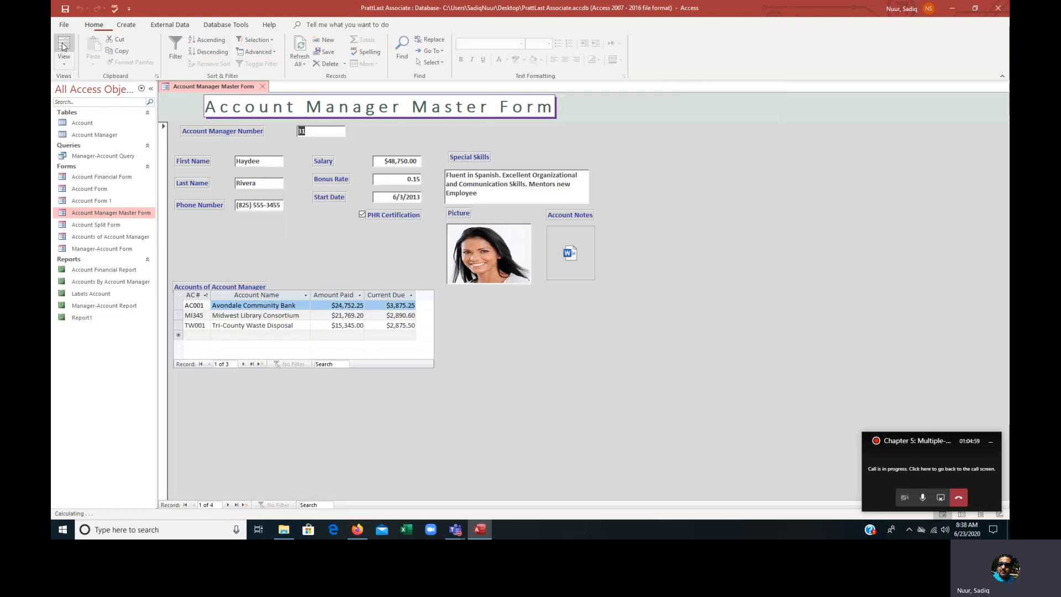
click(569, 251)
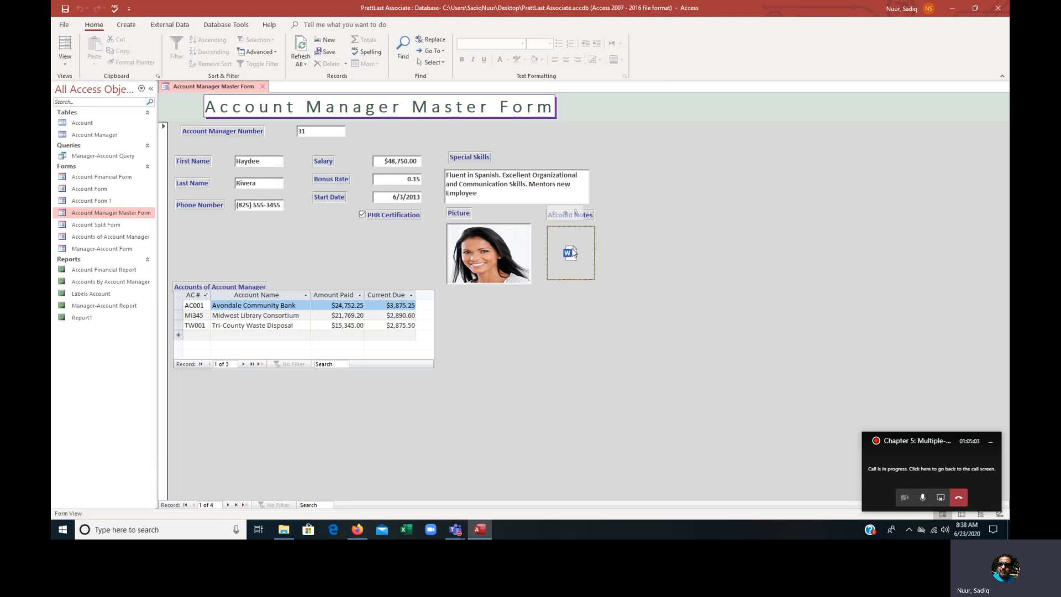
click(576, 213)
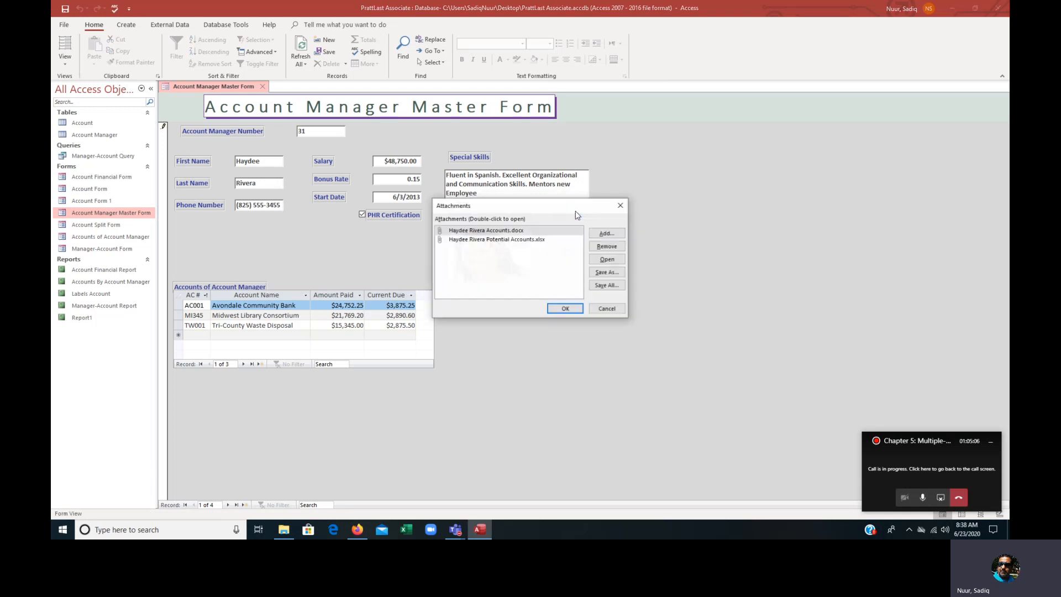
click(506, 231)
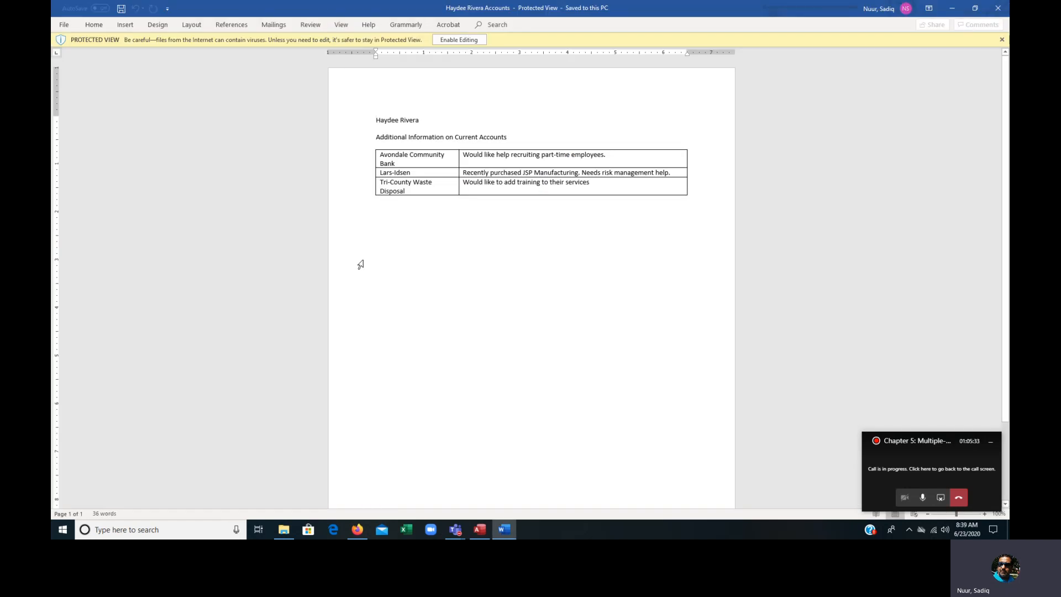
click(999, 9)
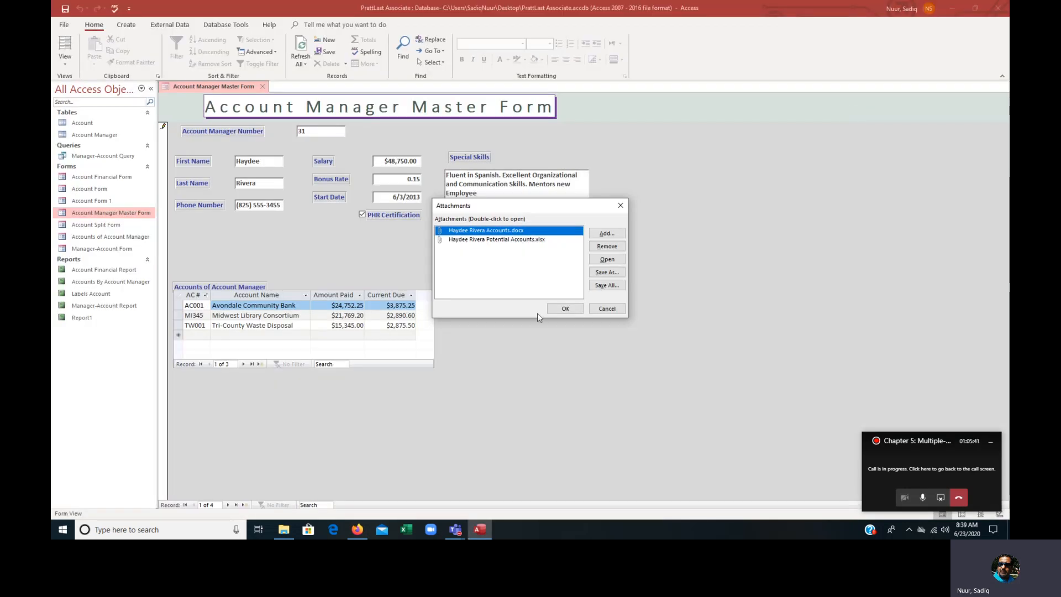
click(566, 309)
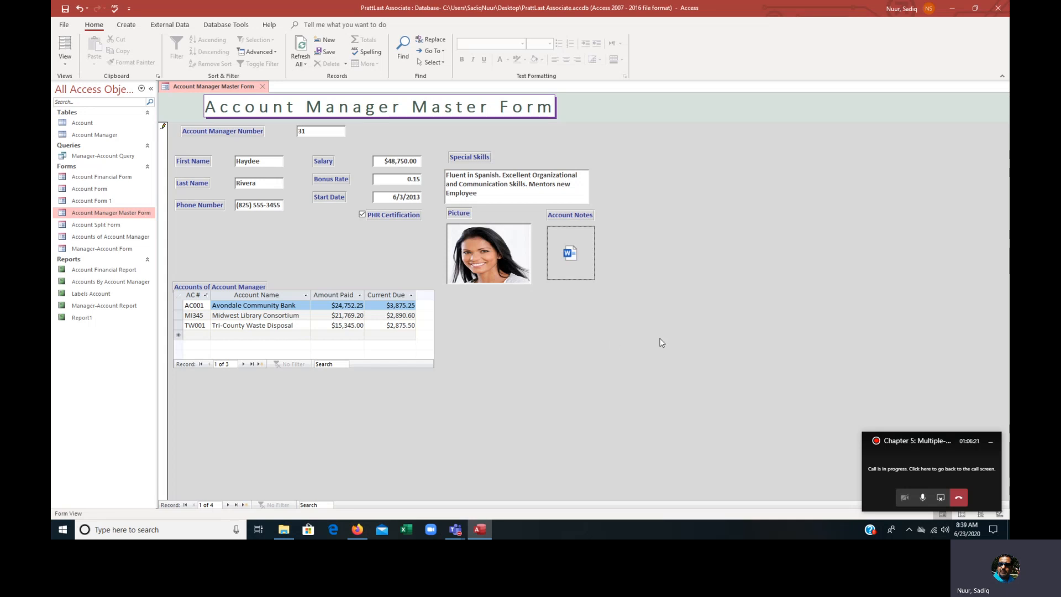
- Close the Account Manager Master Form and save its design changes
click(263, 87)
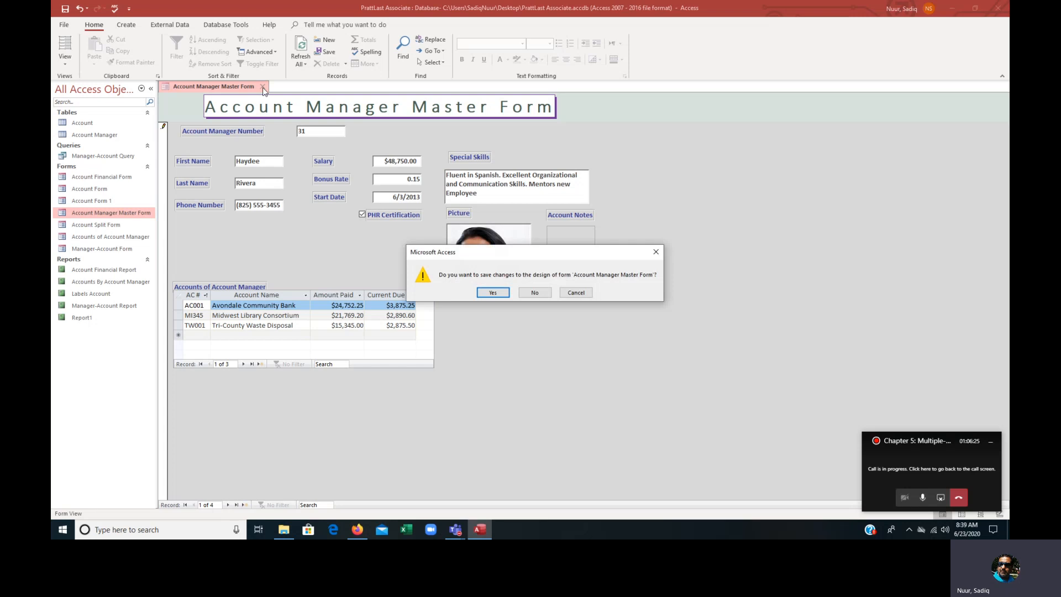
click(492, 293)
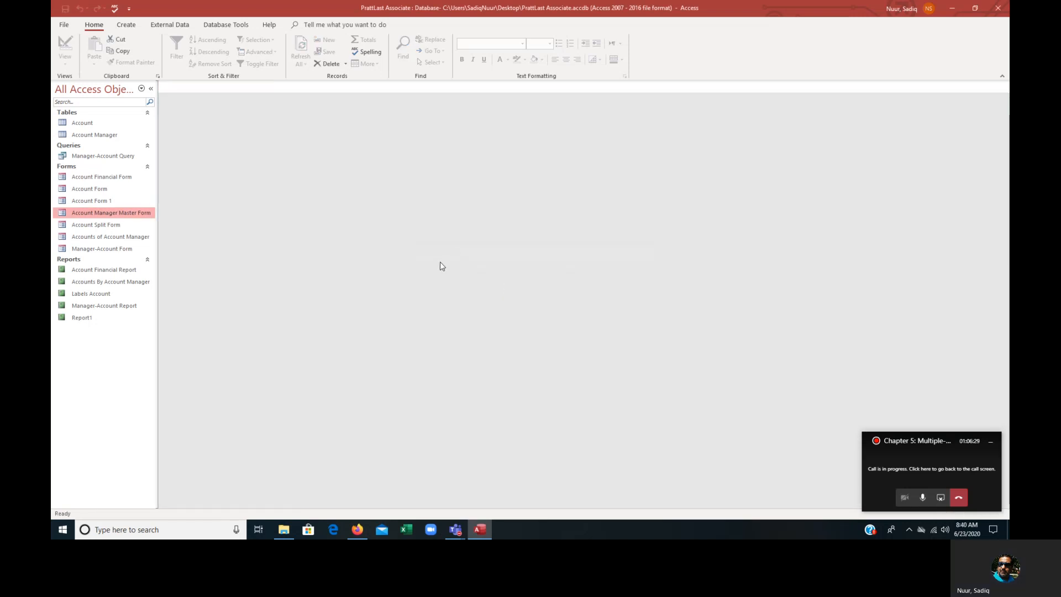
- Display the object dependencies of the Account table
click(83, 124)
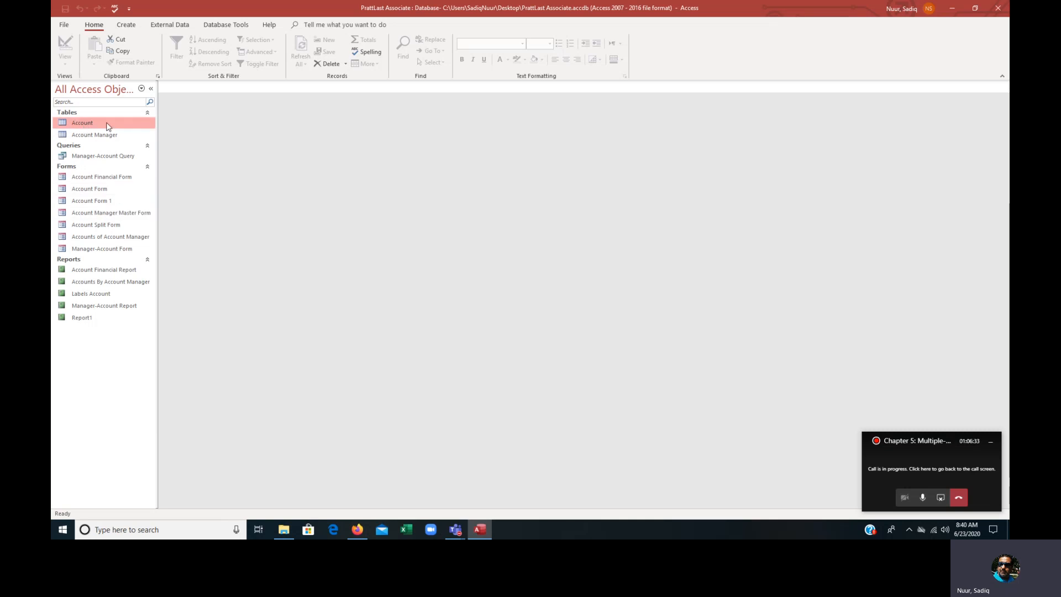
click(232, 25)
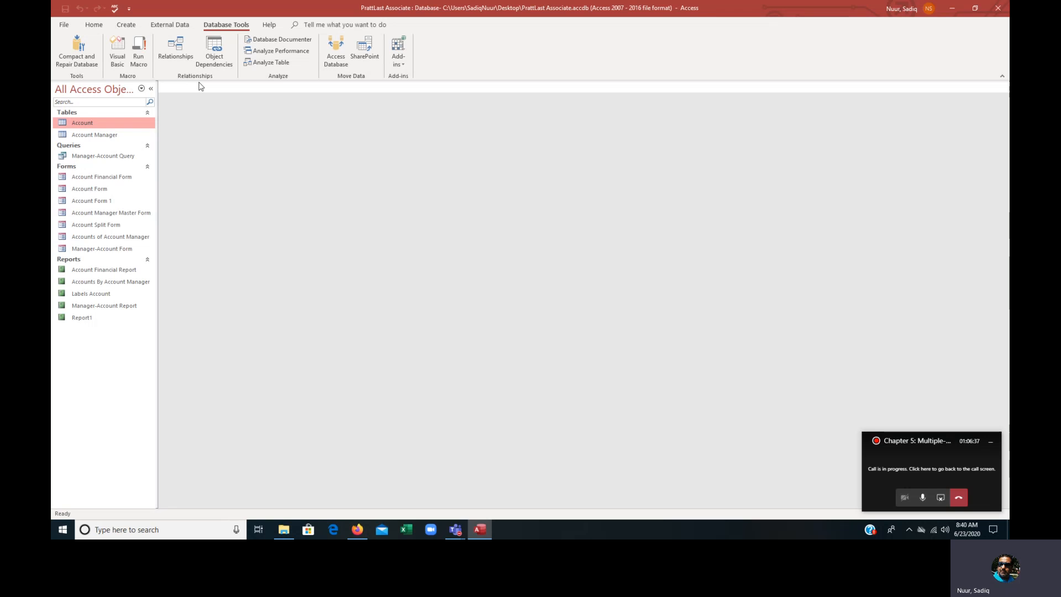
click(215, 52)
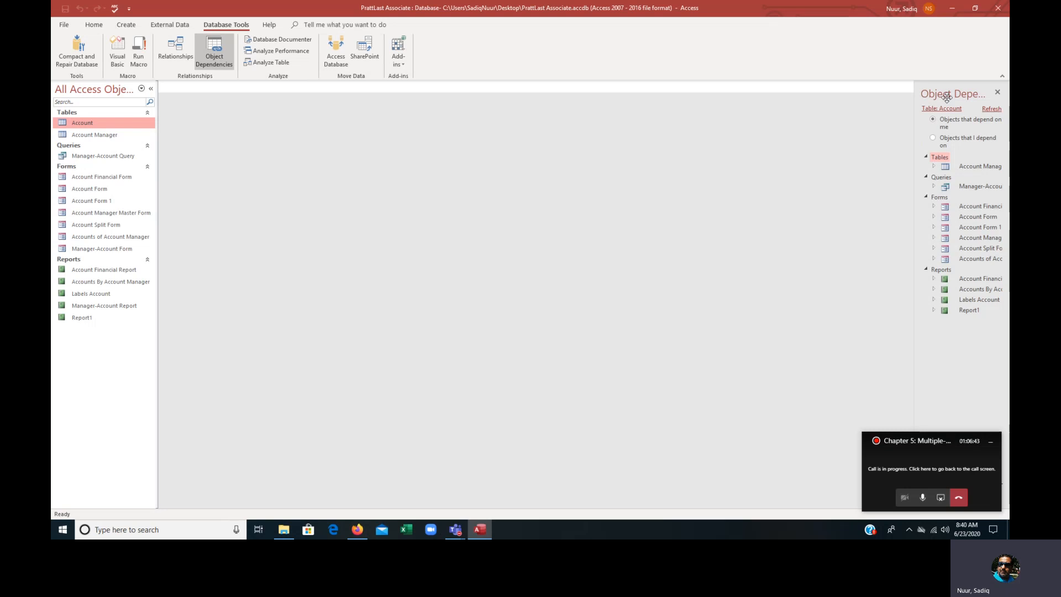
- Undock the Object Dependencies pane and enlarge it in height and width so that all object names are readable
drag(946, 85, 907, 92)
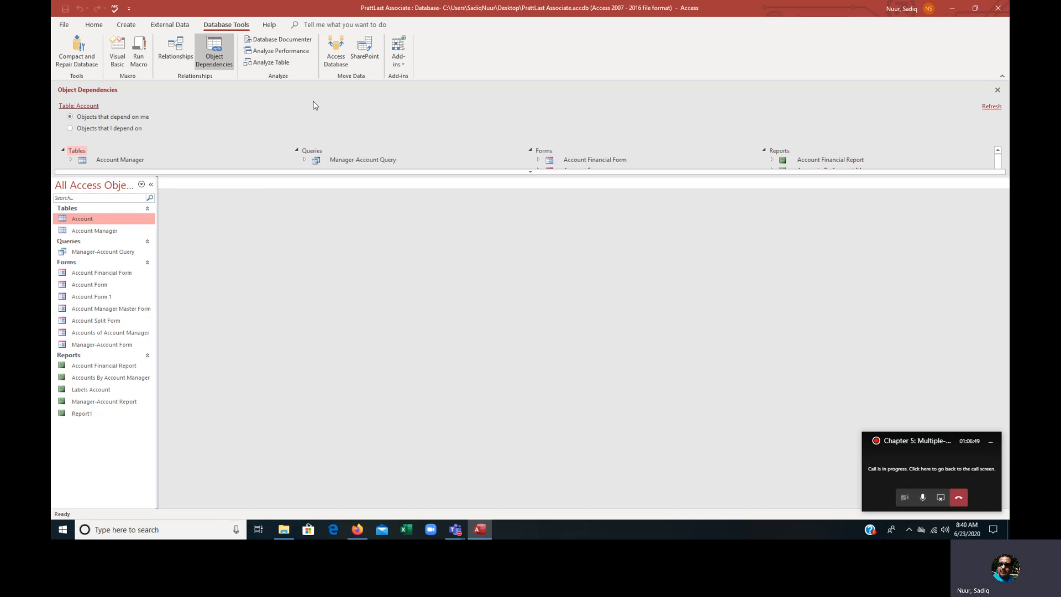
drag(81, 87, 911, 103)
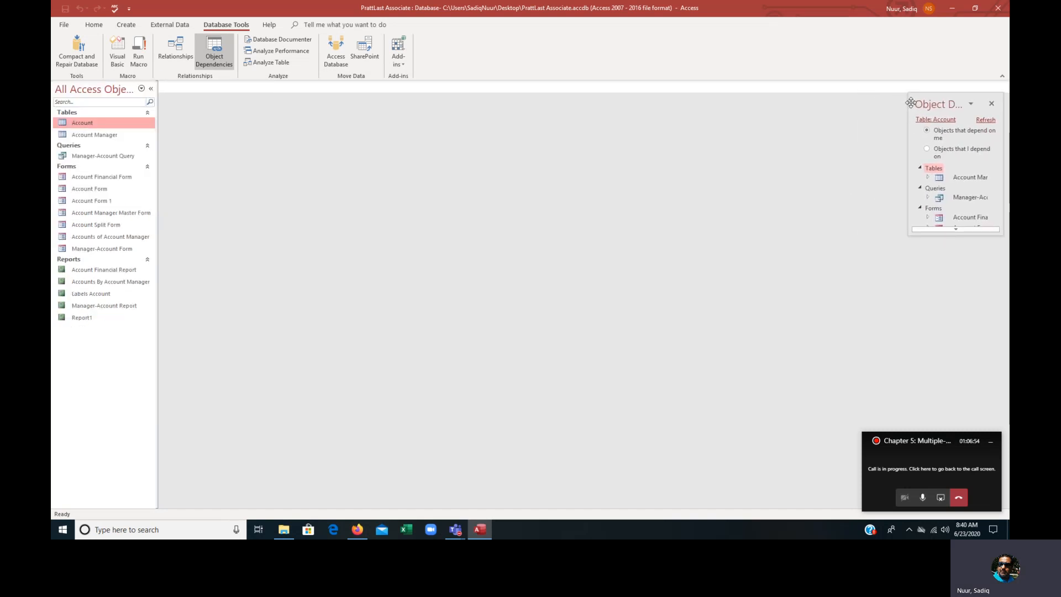
click(957, 229)
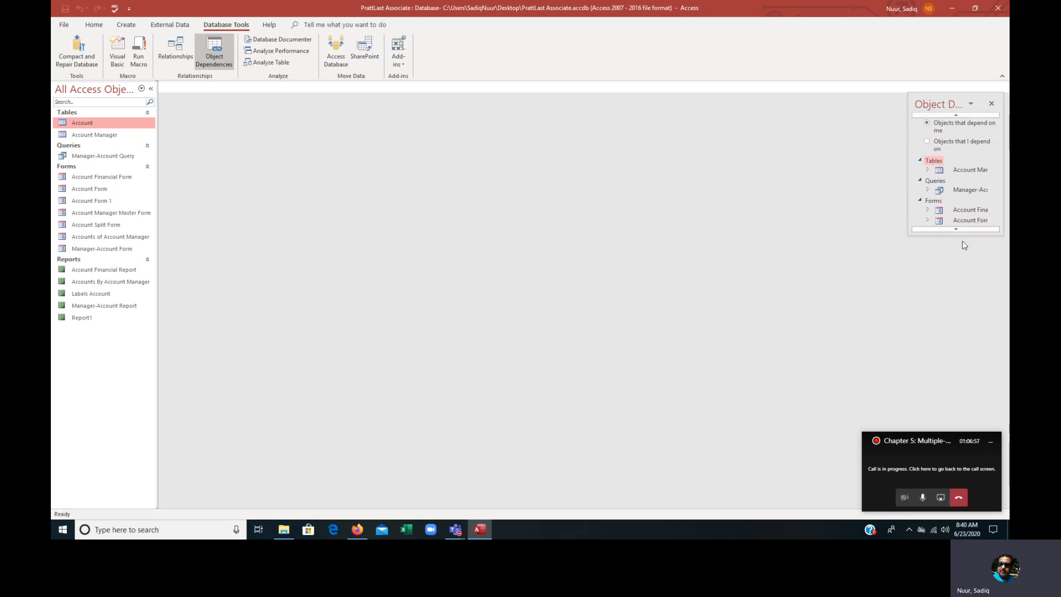
drag(950, 239, 959, 391)
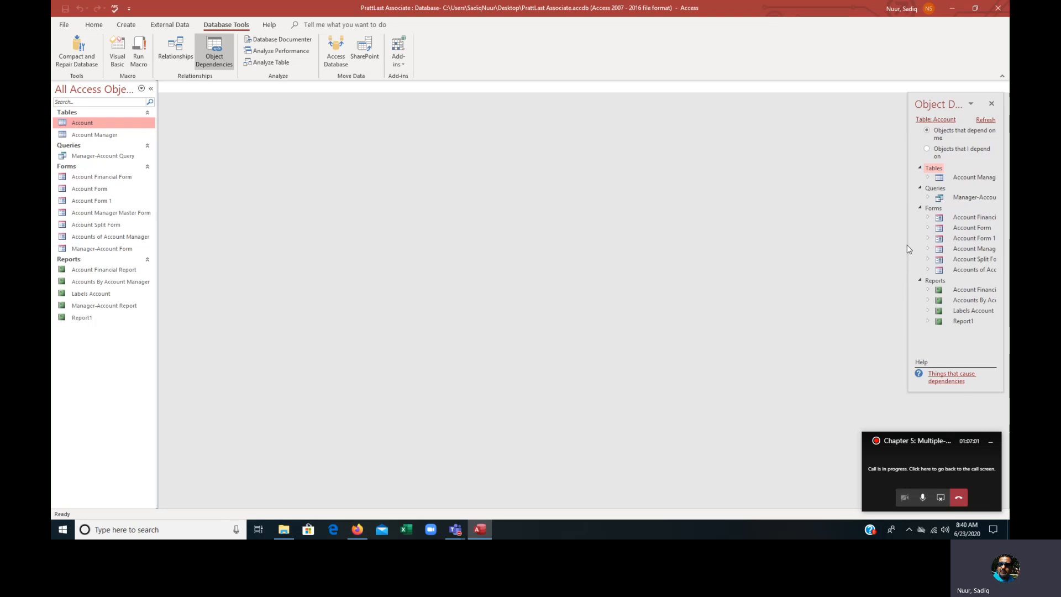
drag(908, 238, 806, 239)
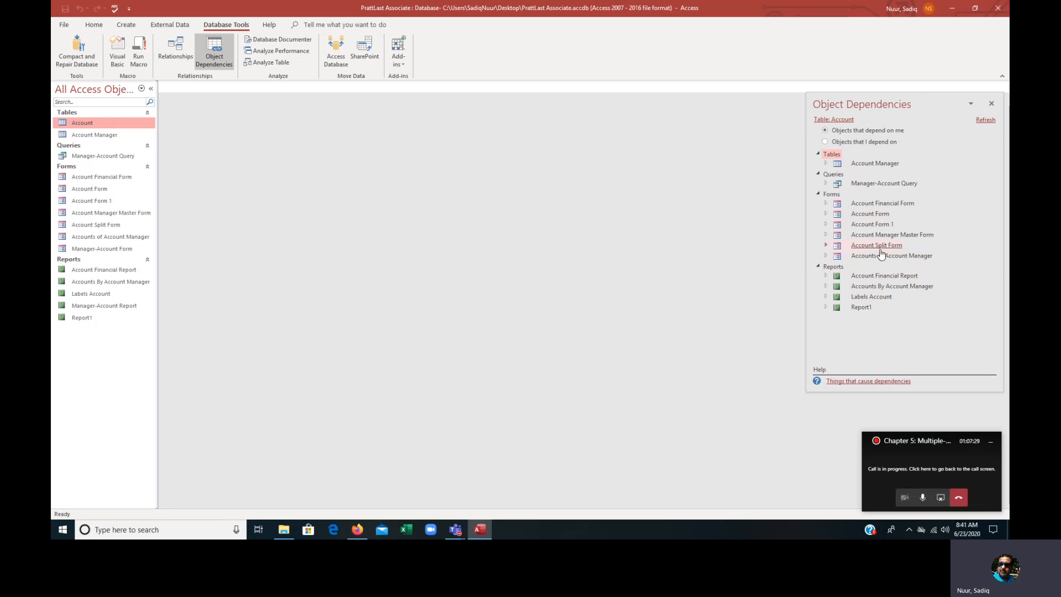
- View the objects the Account table depends on, return to the objects that depend on it, and close the dependencies pane
click(826, 142)
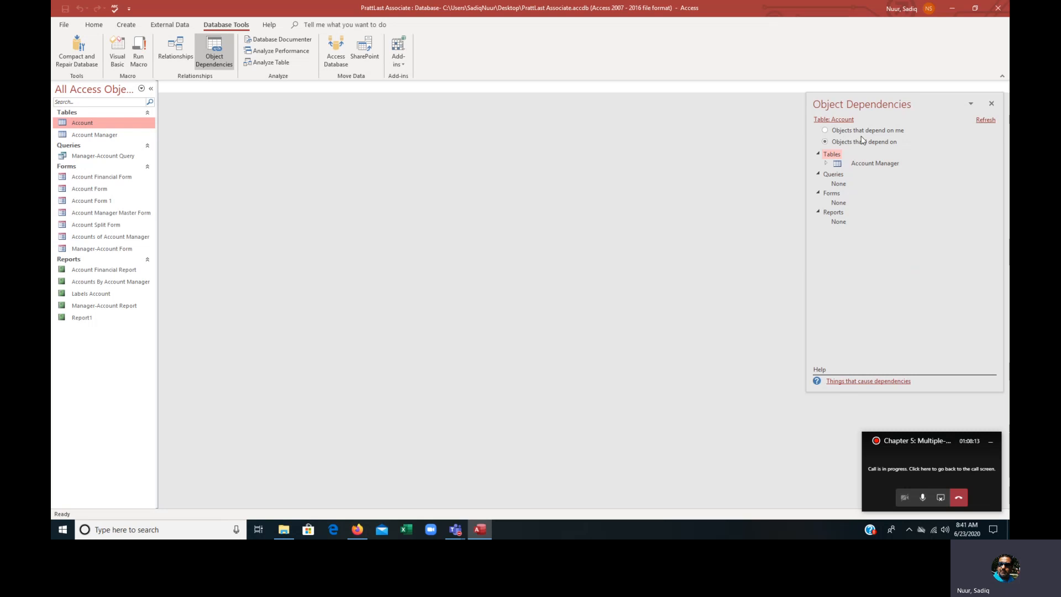
click(827, 131)
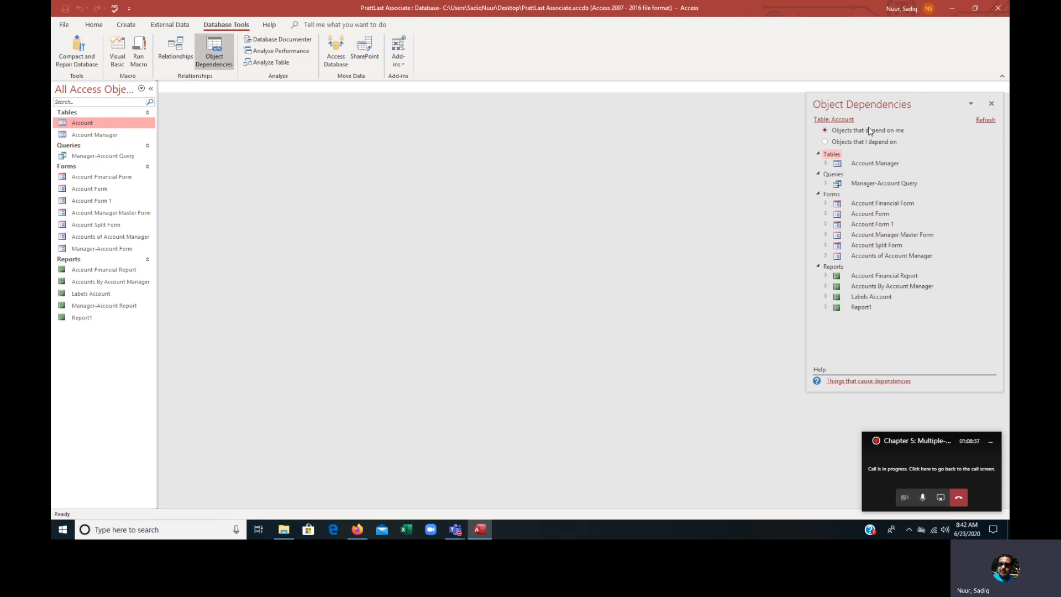
click(993, 105)
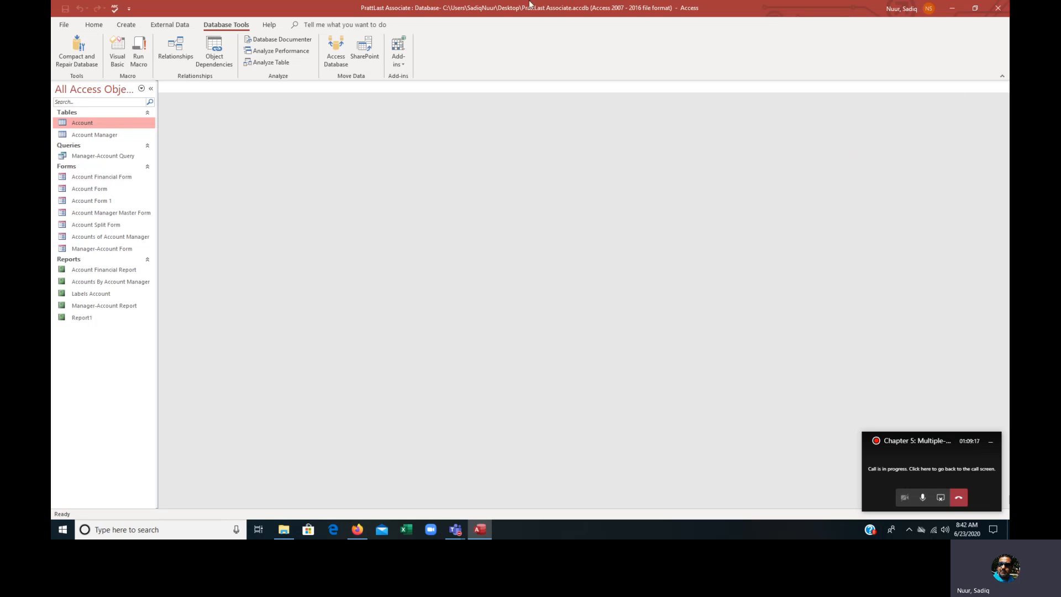
- Create a new query in Design view based on the Account Manager table
click(121, 28)
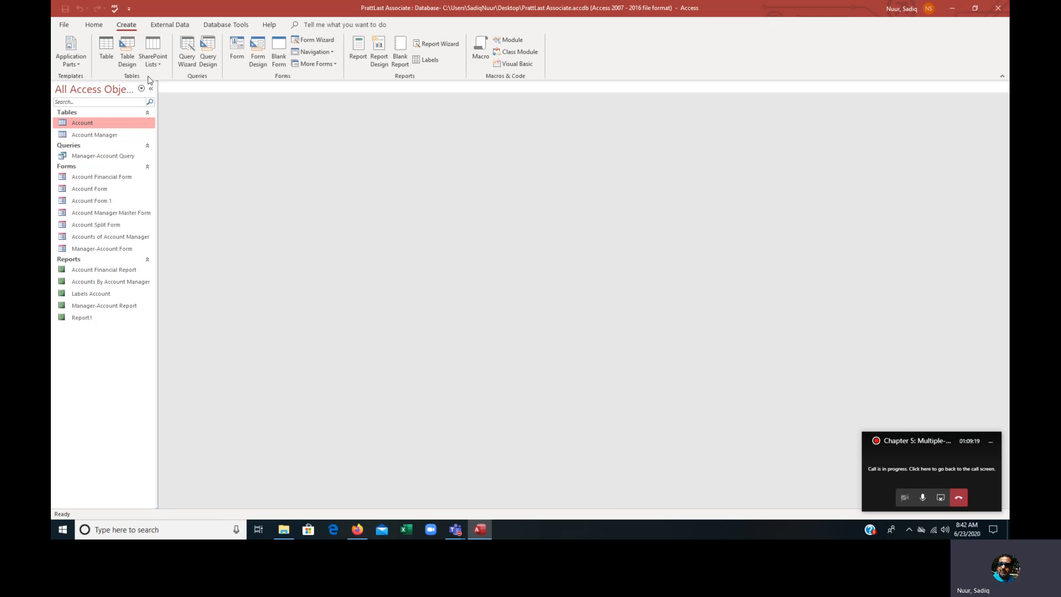
click(208, 59)
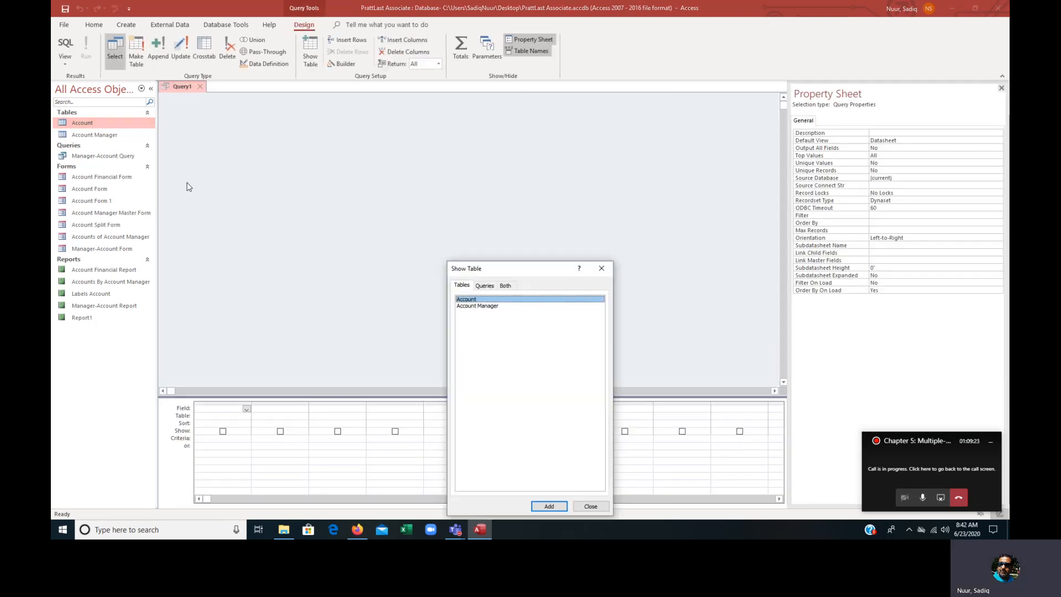
double_click(481, 307)
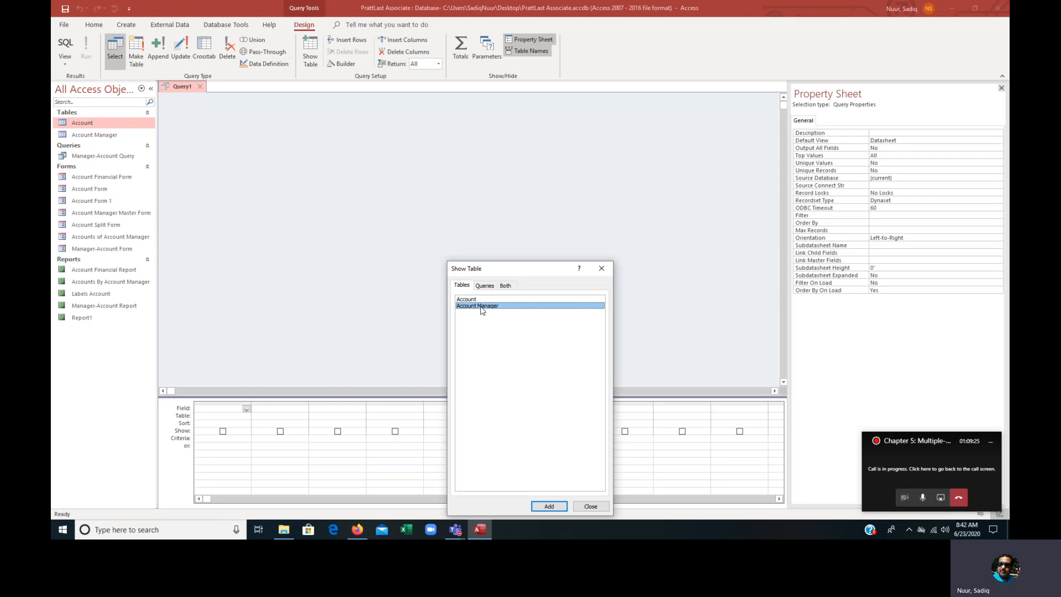
click(594, 506)
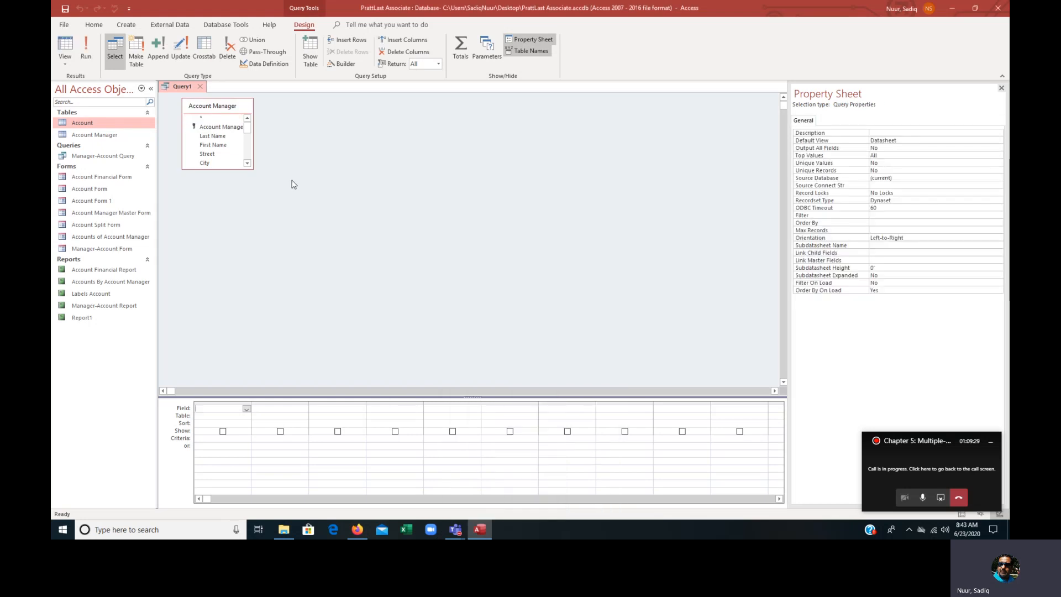
- Add the Account Manager Number, Last Name, First Name and Start Date fields to the query's design grid
double_click(232, 128)
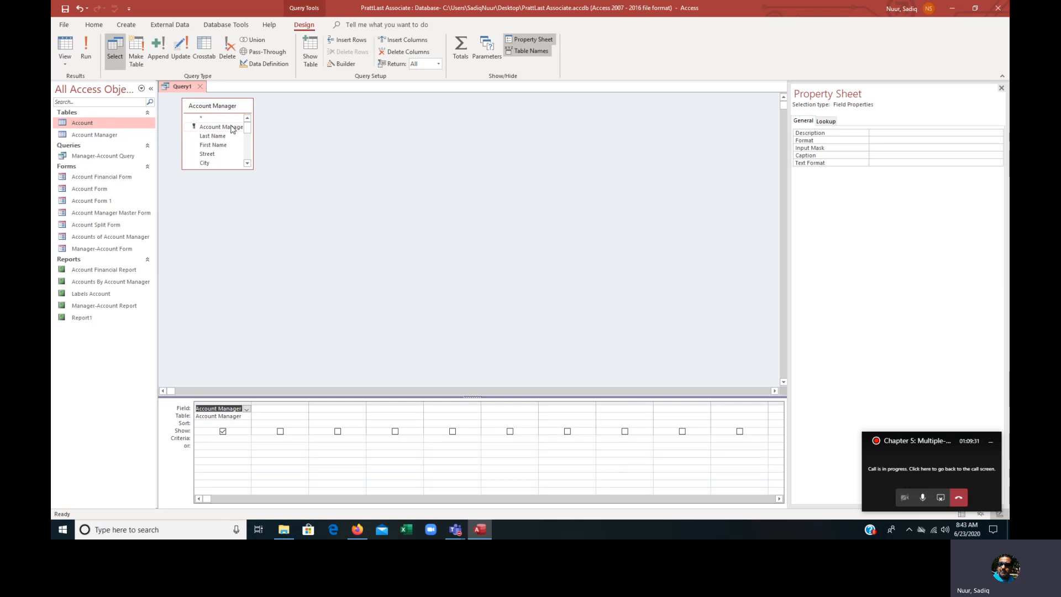
double_click(229, 136)
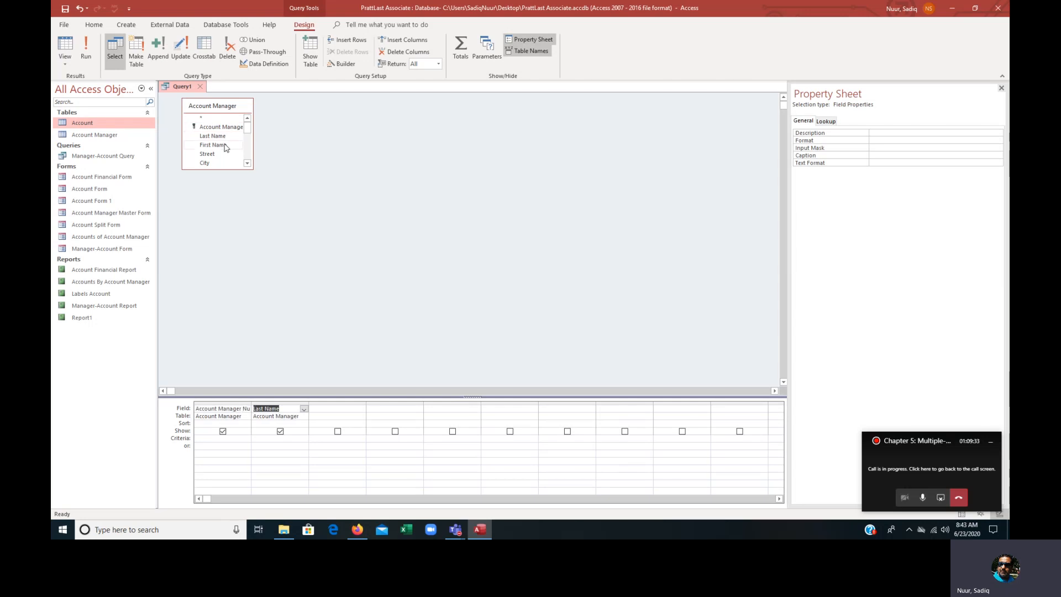
double_click(221, 146)
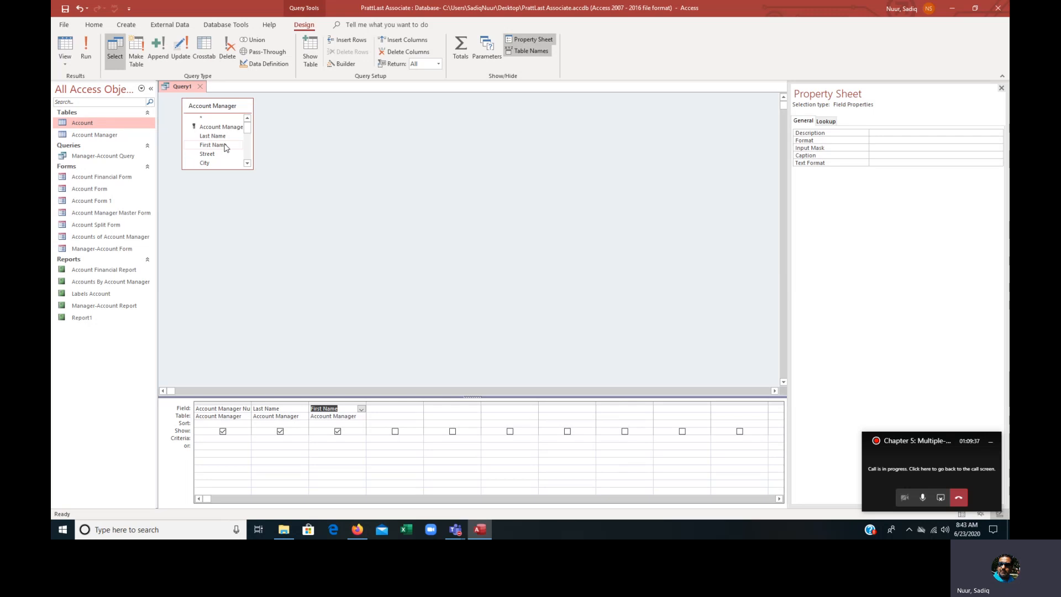
click(247, 164)
click(247, 164)
click(247, 163)
click(247, 164)
click(247, 164)
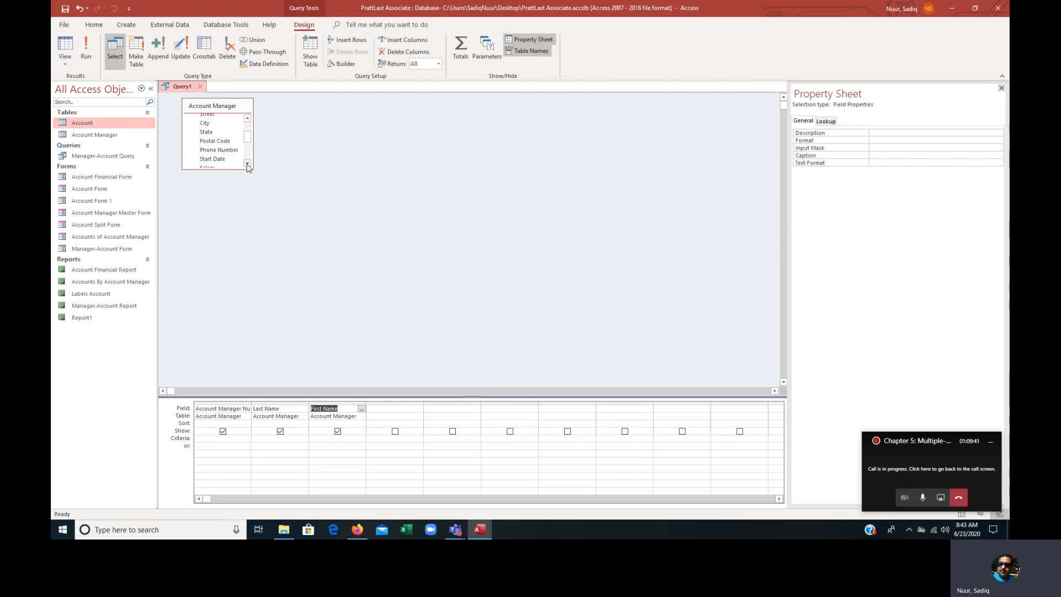
click(237, 160)
double_click(237, 160)
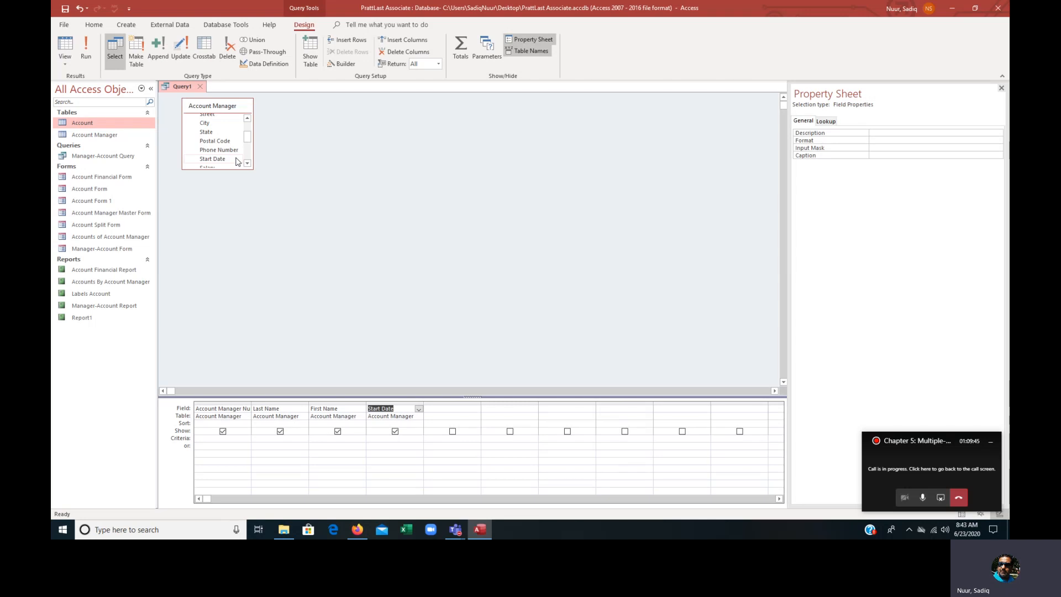
- Add the Special Skills and PHR Certification fields to the query's design grid
click(248, 163)
click(247, 164)
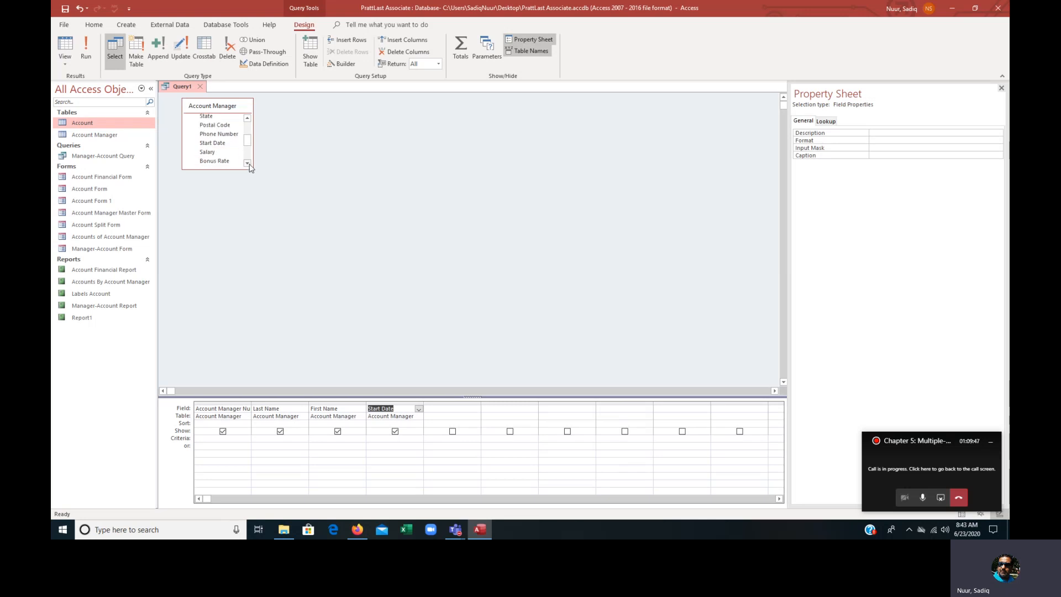
click(247, 163)
click(248, 164)
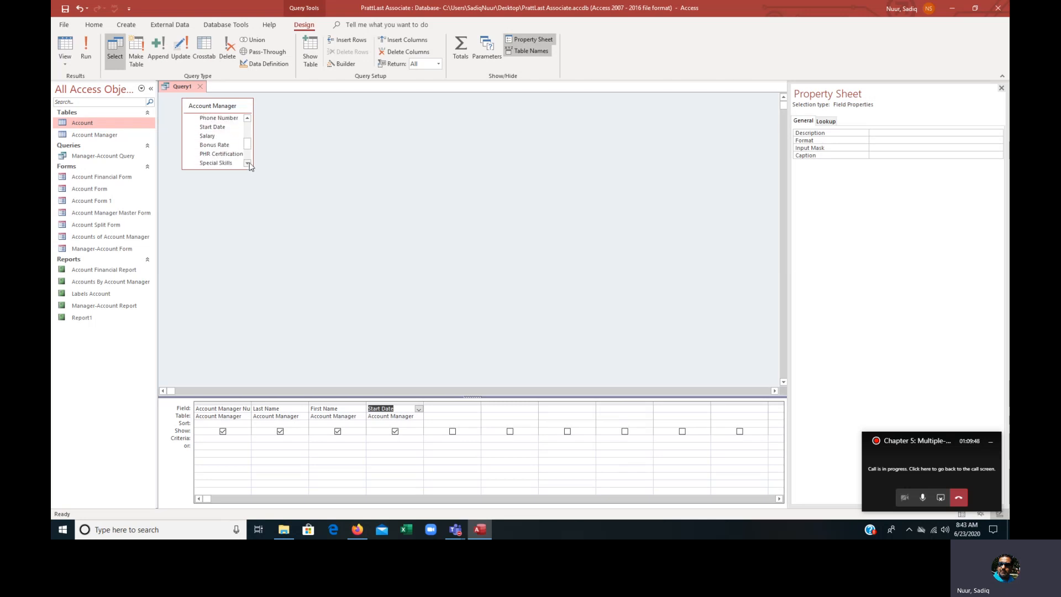
double_click(228, 164)
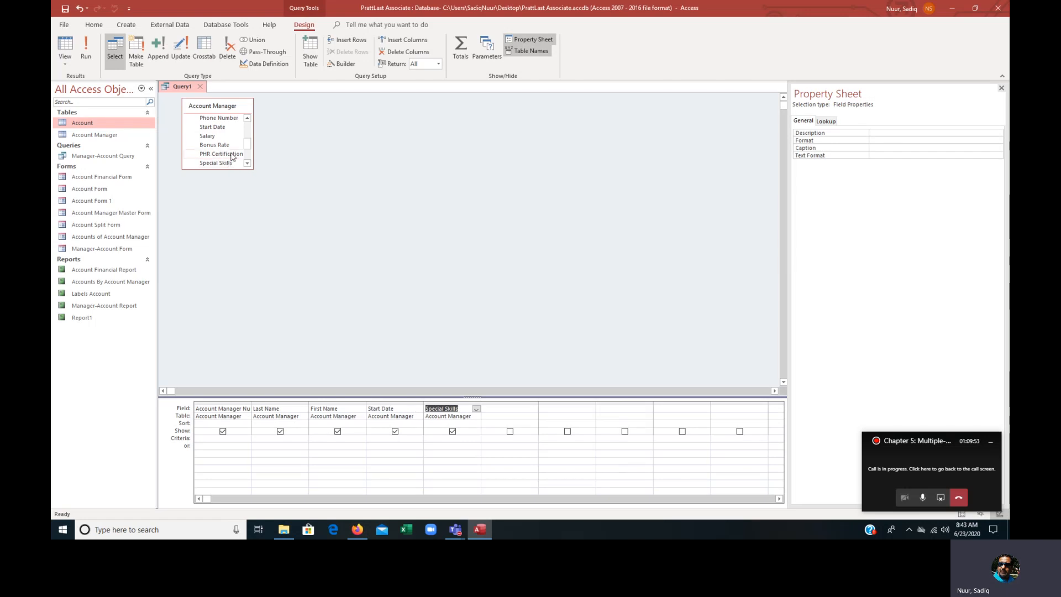
double_click(221, 153)
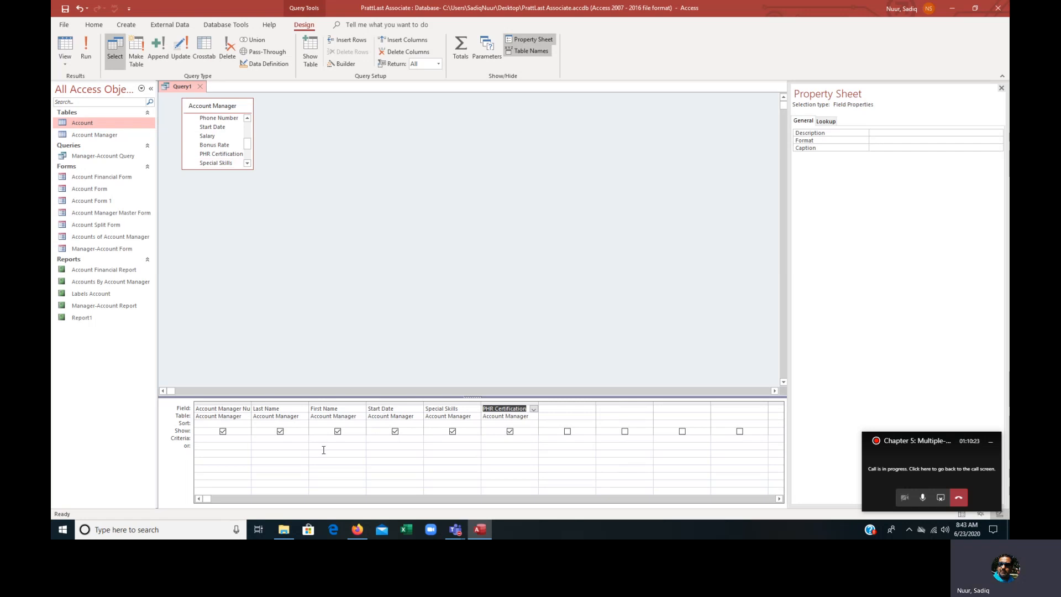
- Set the Start Date criterion to >1/1/2015 and run the query
click(380, 438)
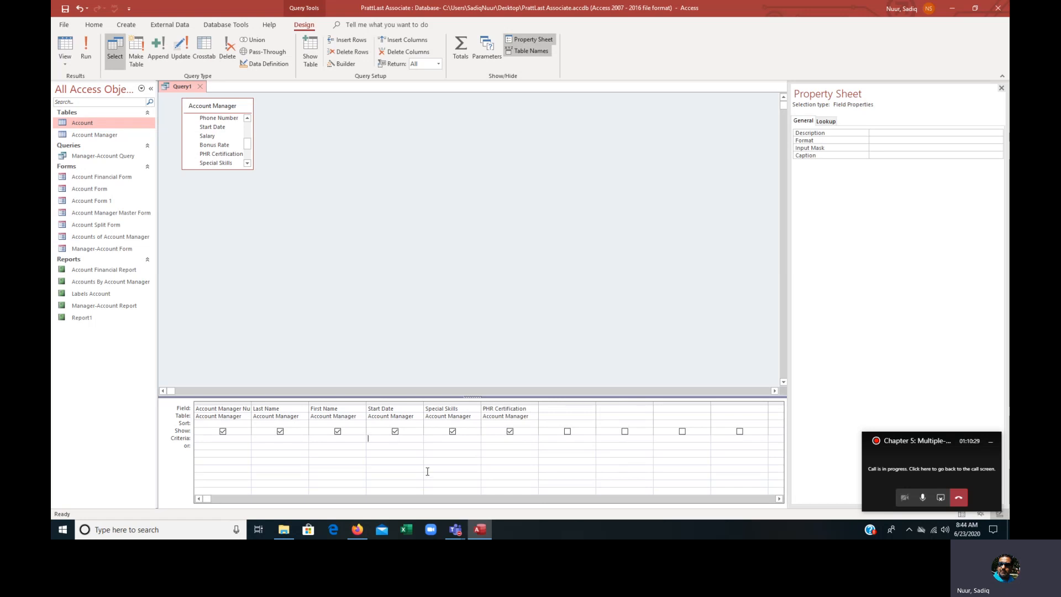
text(>1/1/2015)
click(86, 49)
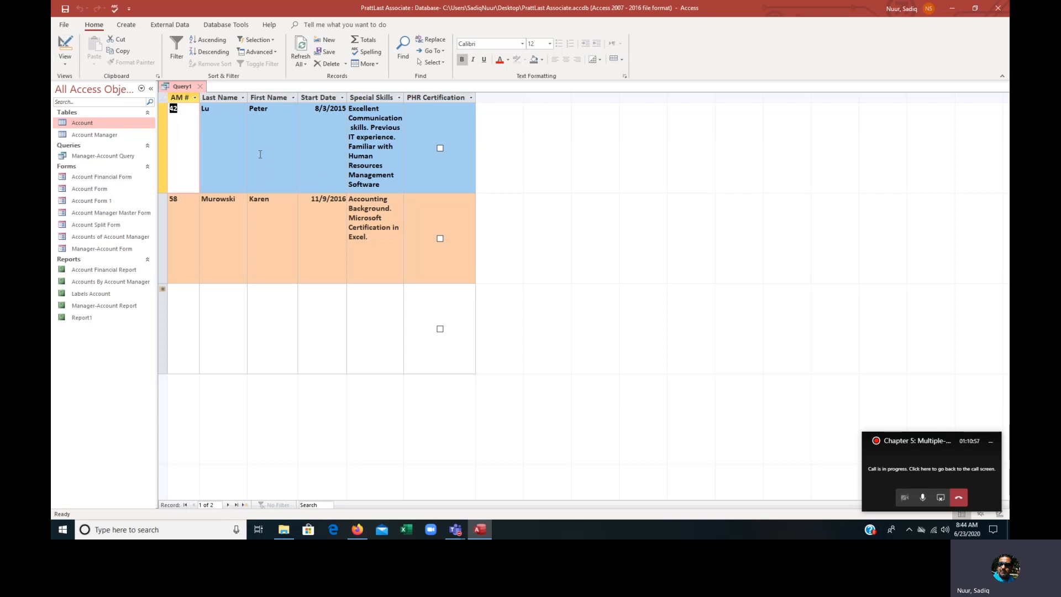
- Enlarge the design grid area in Design view, add the Special Skills criterion * communication *, and run the query
click(65, 60)
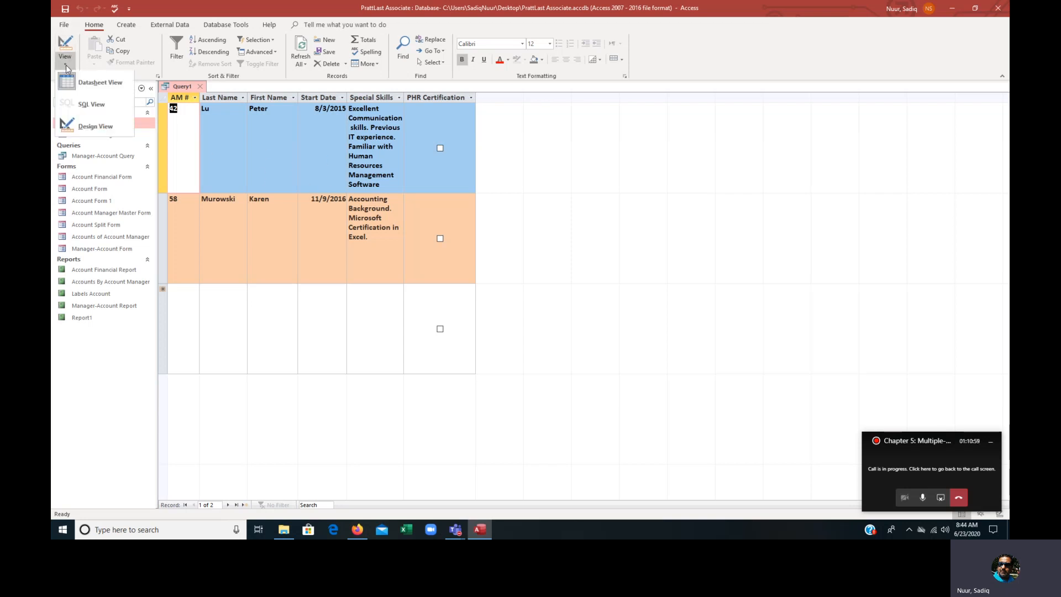
click(95, 129)
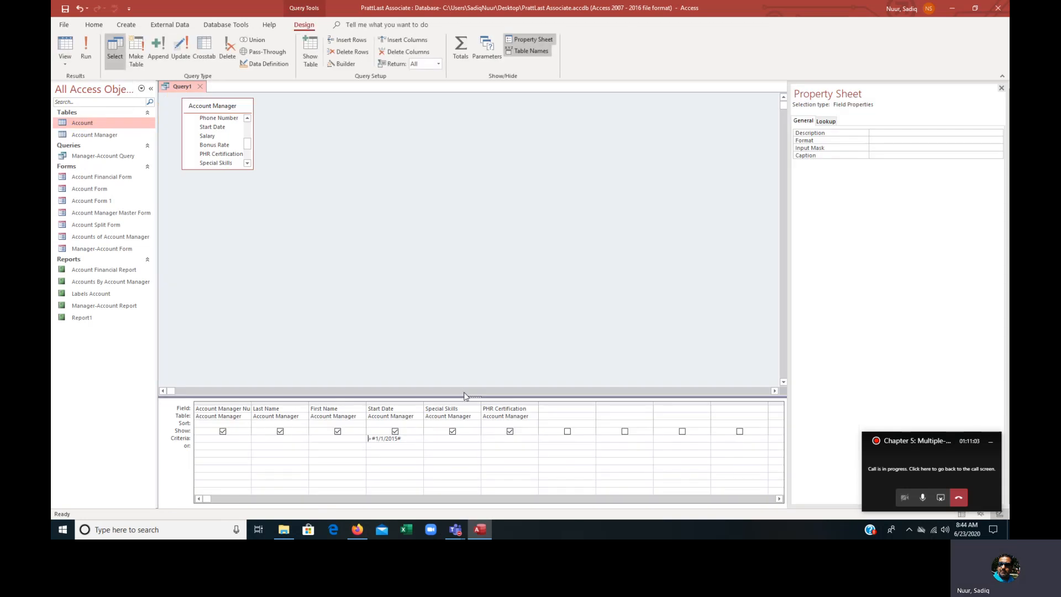
drag(464, 396, 462, 264)
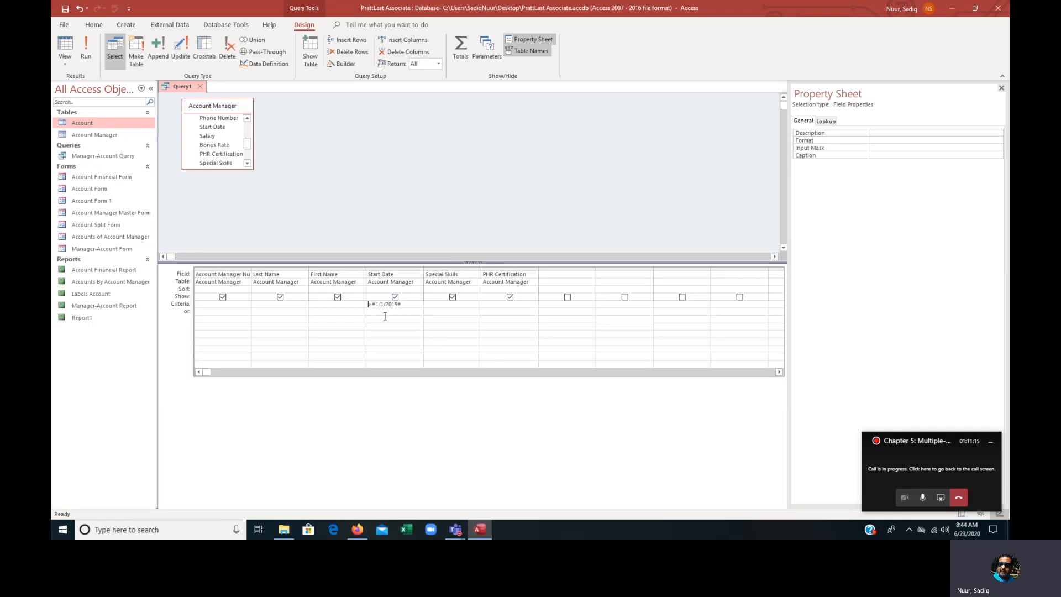
click(437, 305)
text(communic)
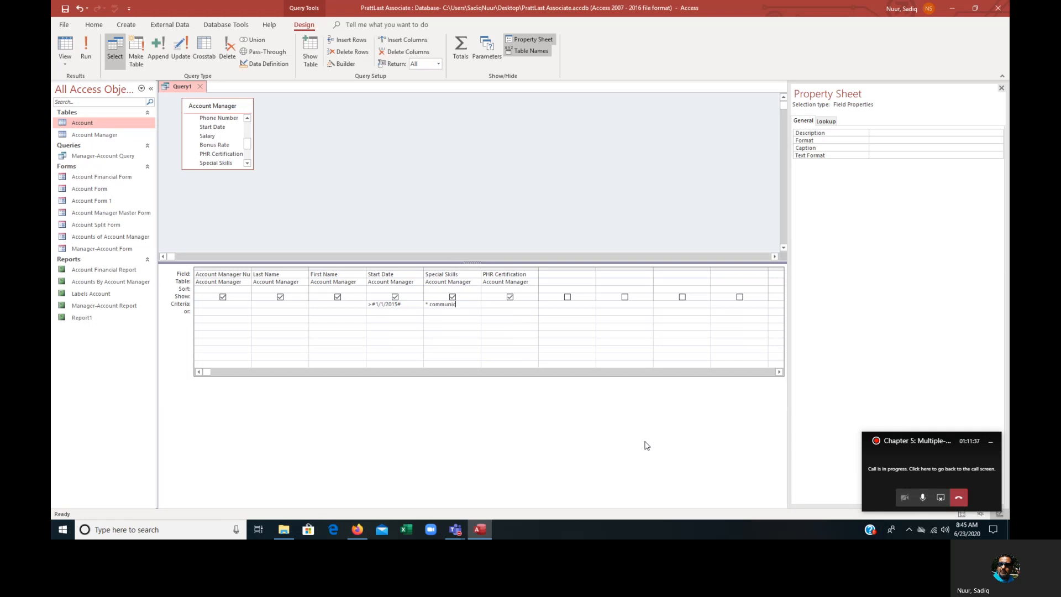
text(ation *)
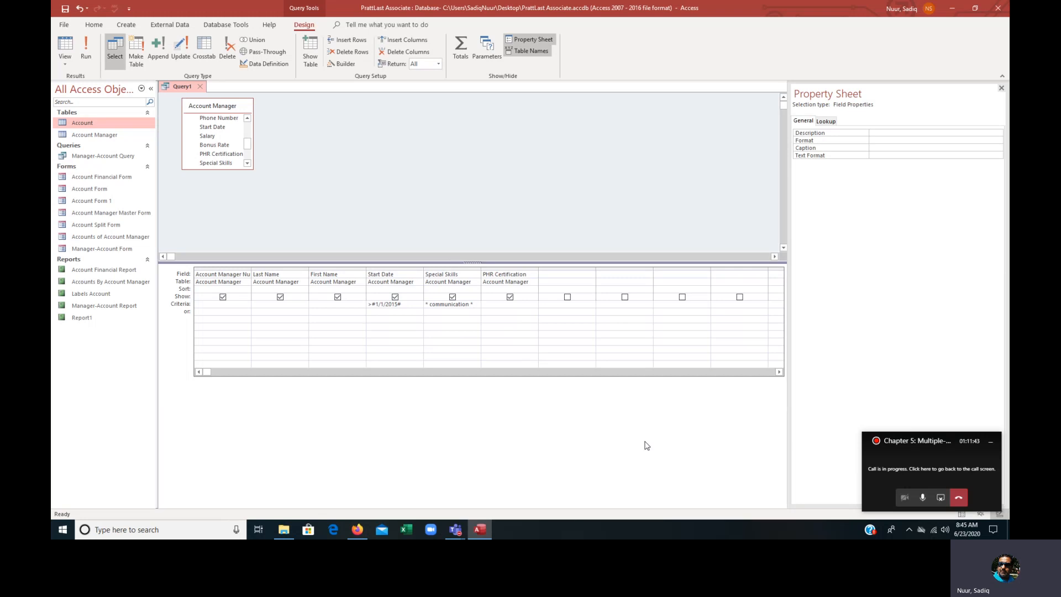
click(88, 56)
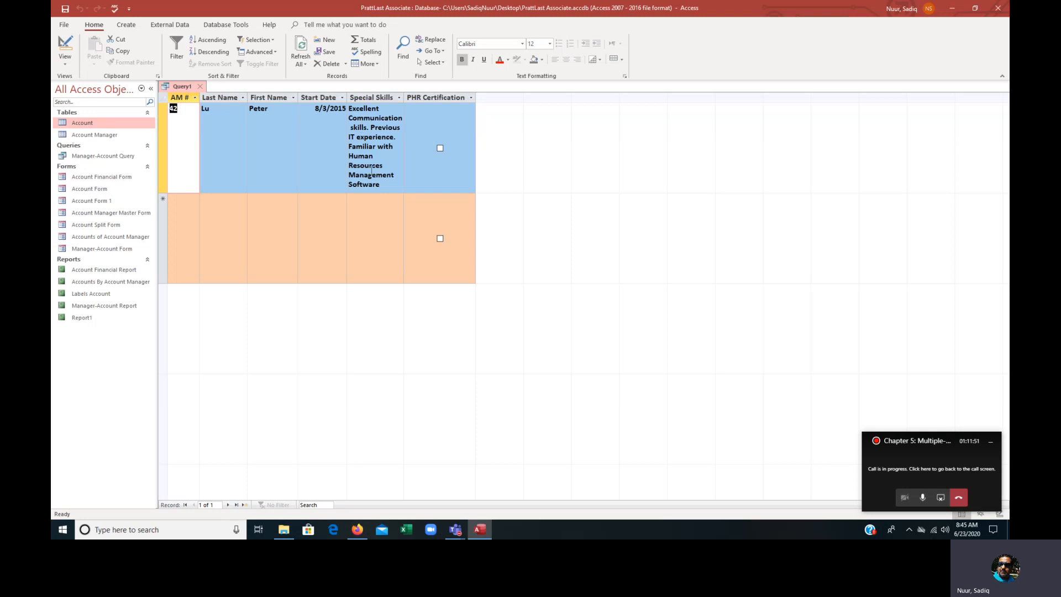
- Widen the Special Skills column in Design view and clear the criteria under Special Skills and Start Date
click(64, 43)
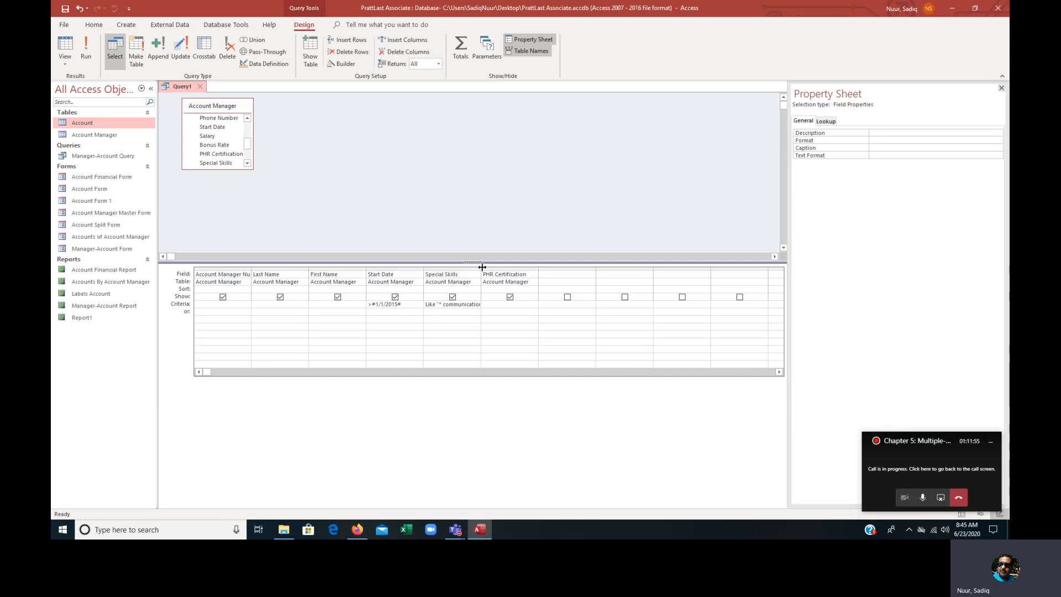
drag(481, 267, 499, 267)
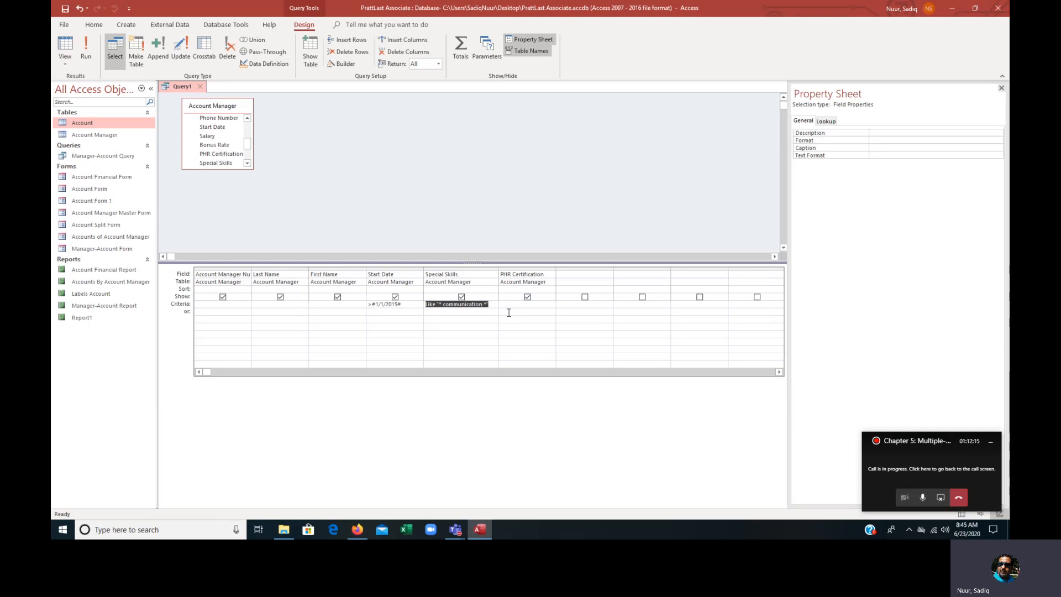
key(Delete)
click(405, 305)
drag(405, 305, 367, 305)
key(Delete)
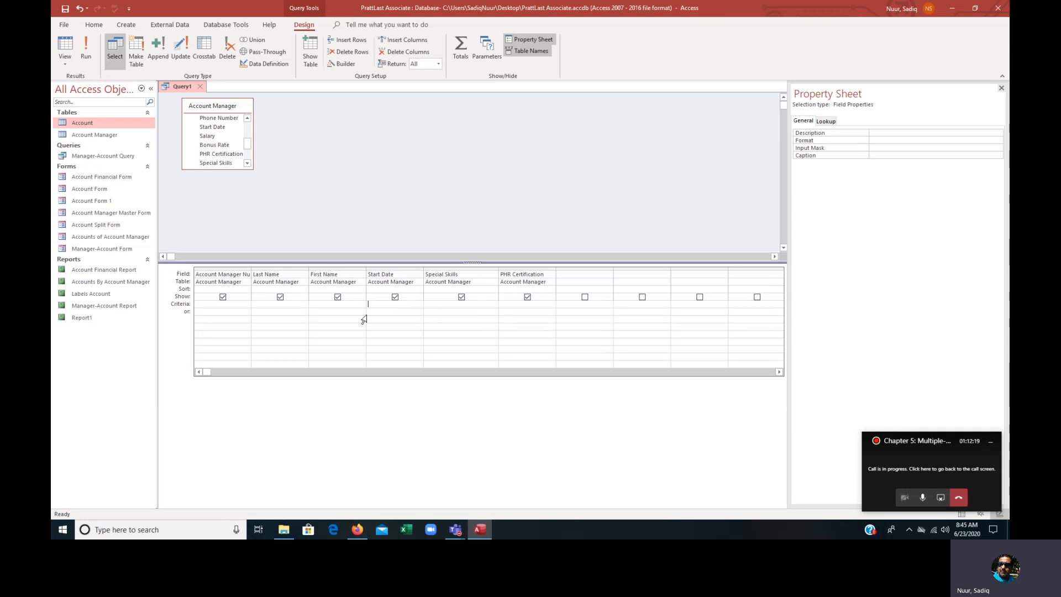
- Set the PHR Certification criterion to Yes and run the query
click(517, 305)
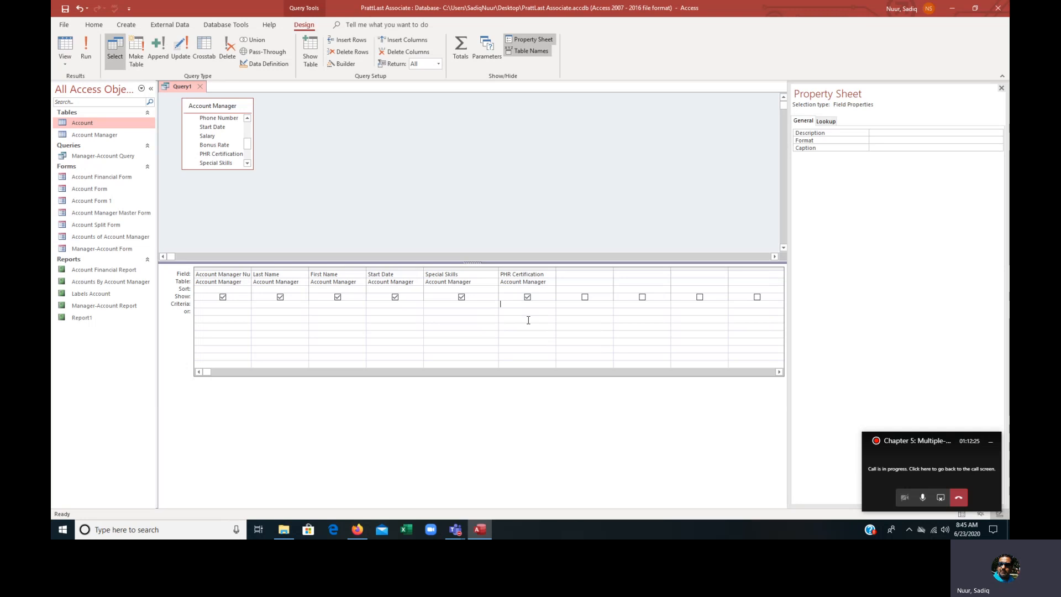
text(yes)
key(Escape)
click(88, 53)
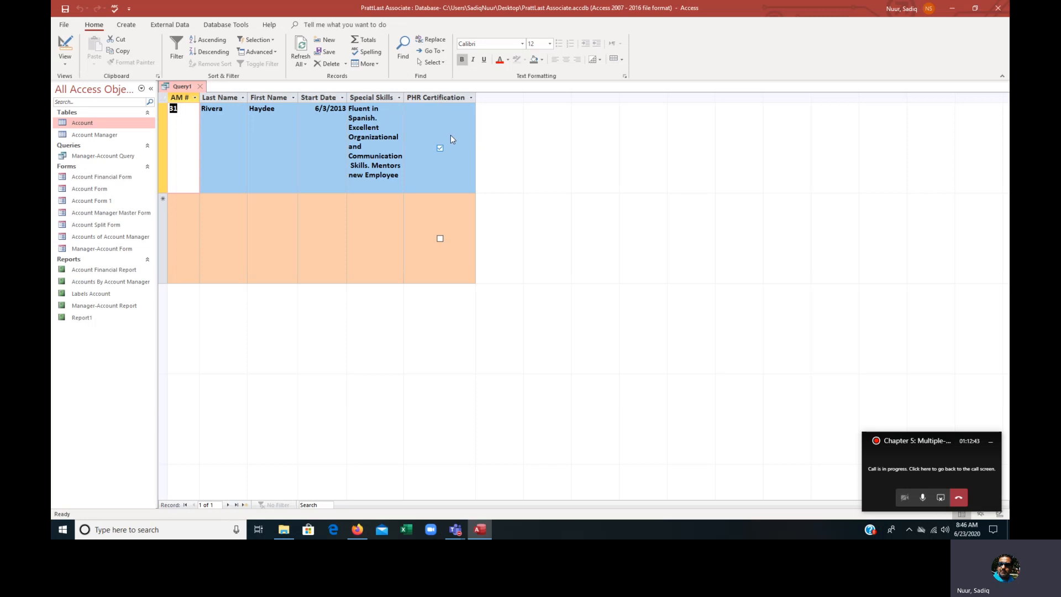
- Return the query to Design view, close it and save it as Query1
click(69, 46)
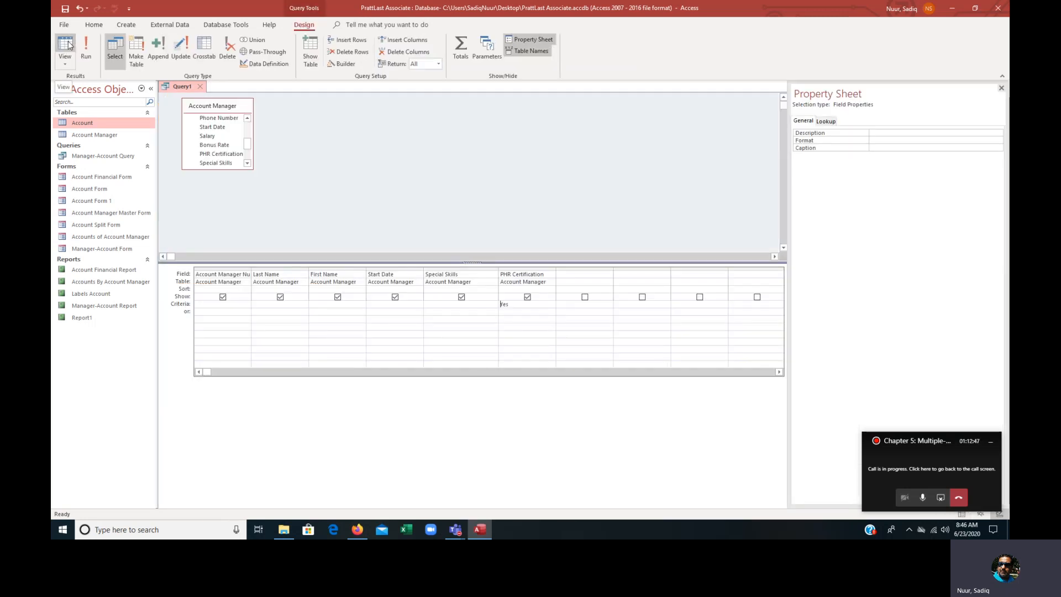
click(200, 86)
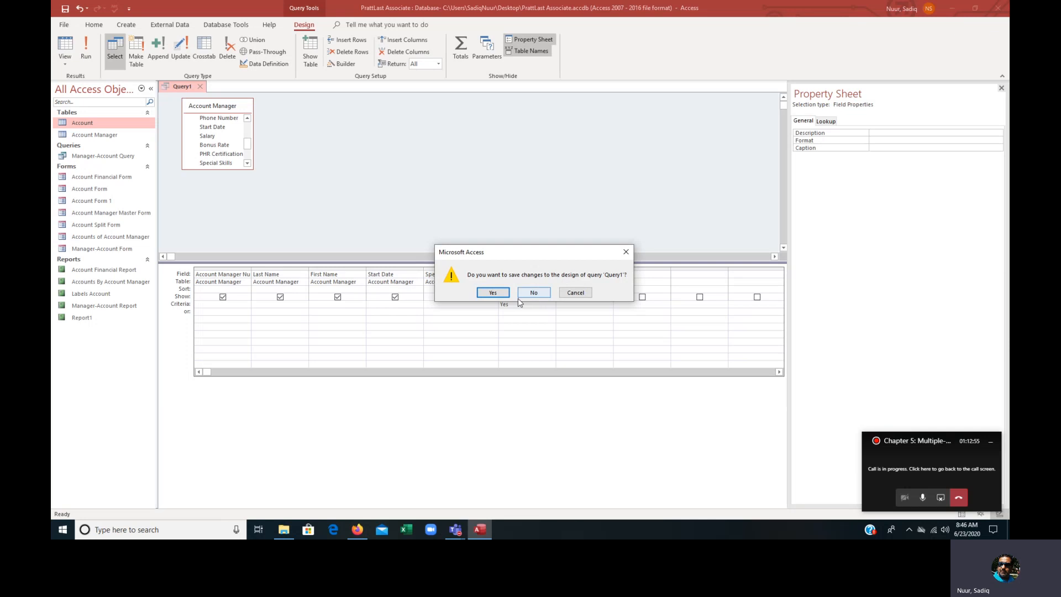
click(493, 293)
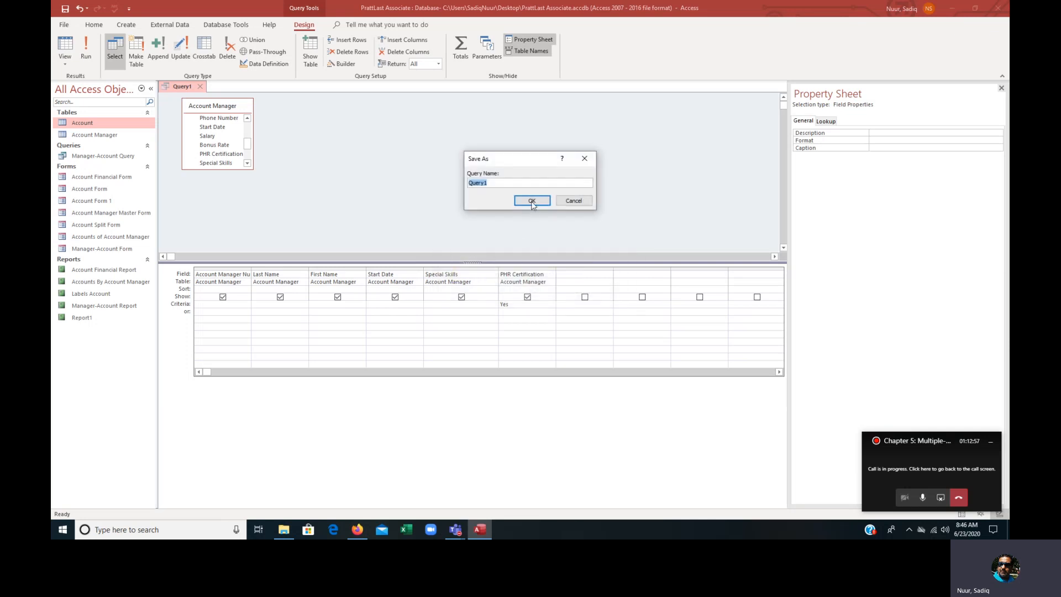
click(531, 198)
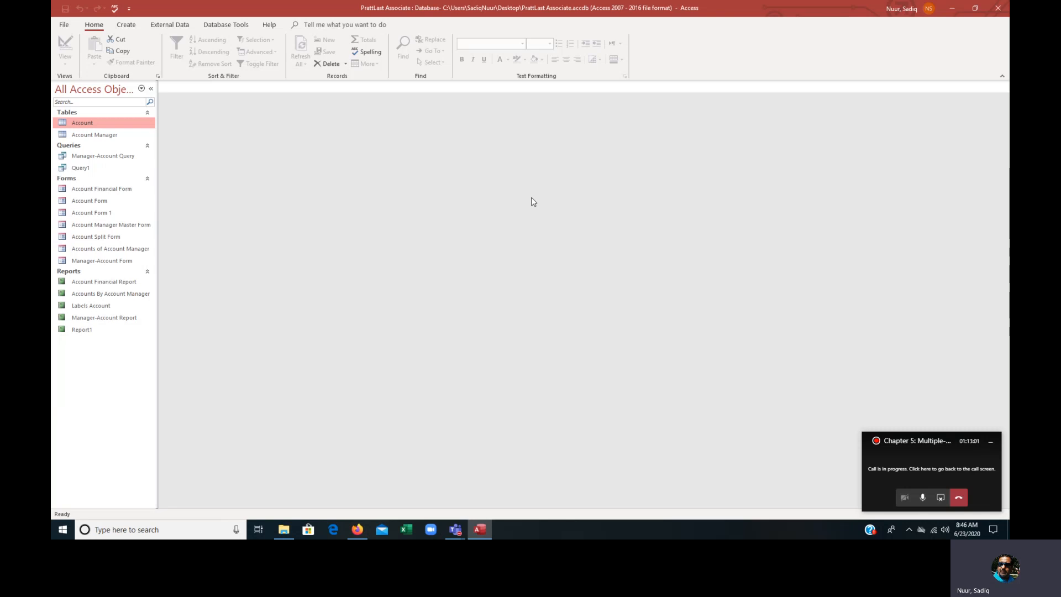
- Create a blank form and list the fields of the Account Manager table for adding
click(126, 24)
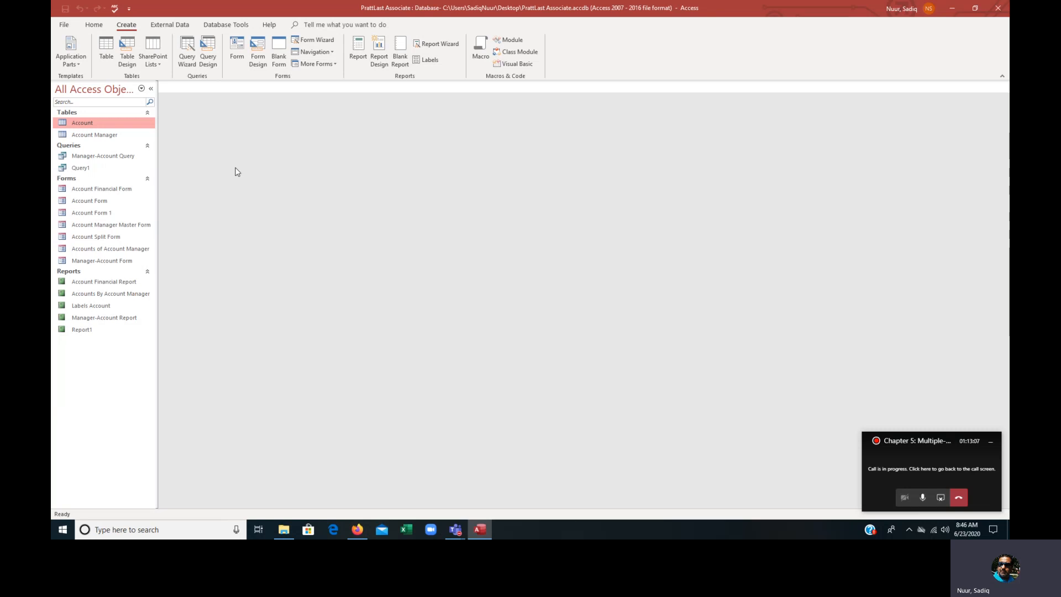
click(278, 57)
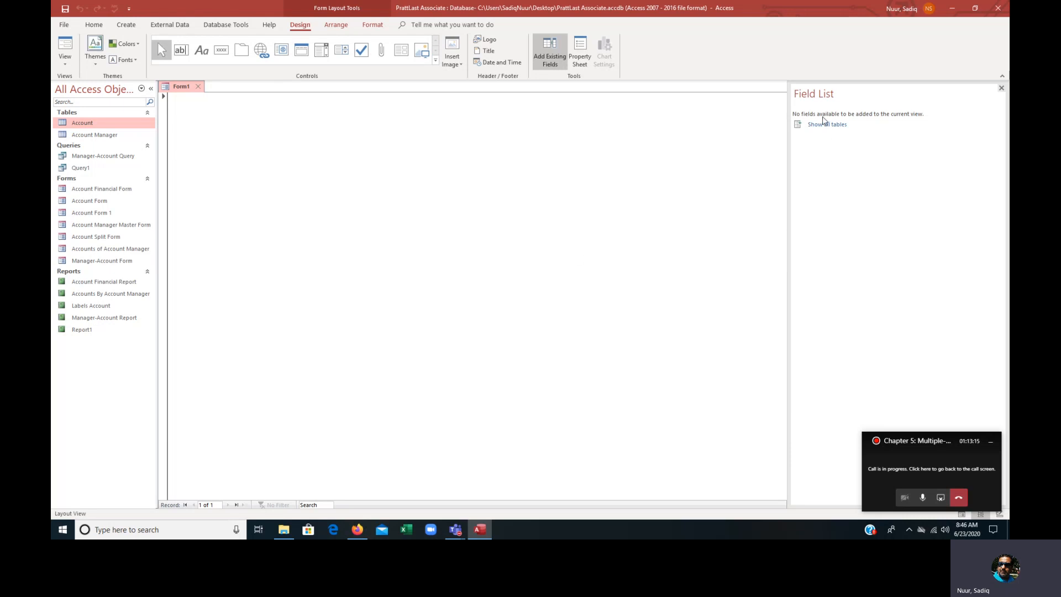
click(1002, 89)
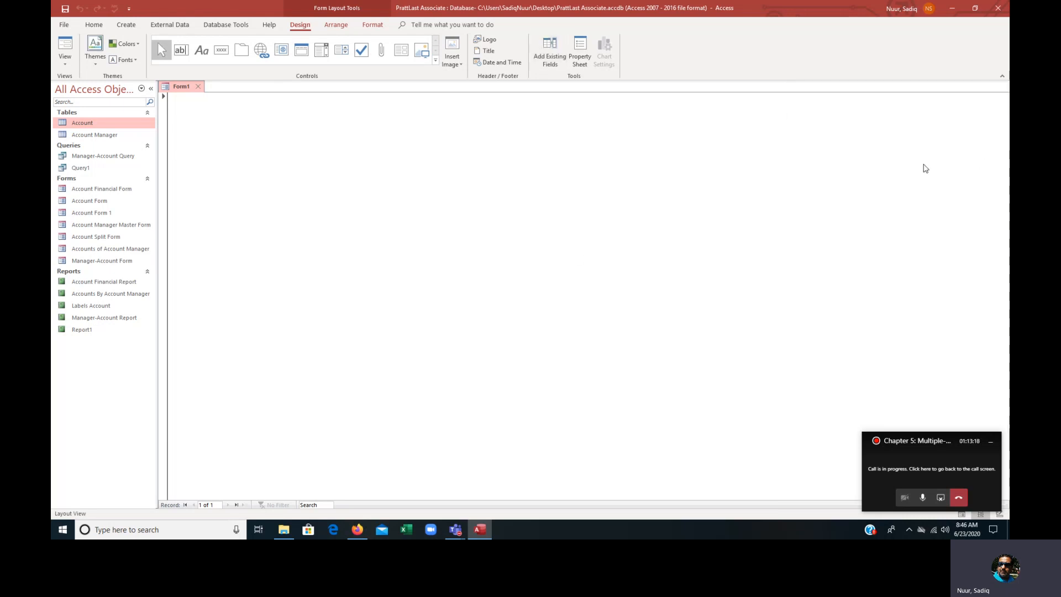
click(552, 51)
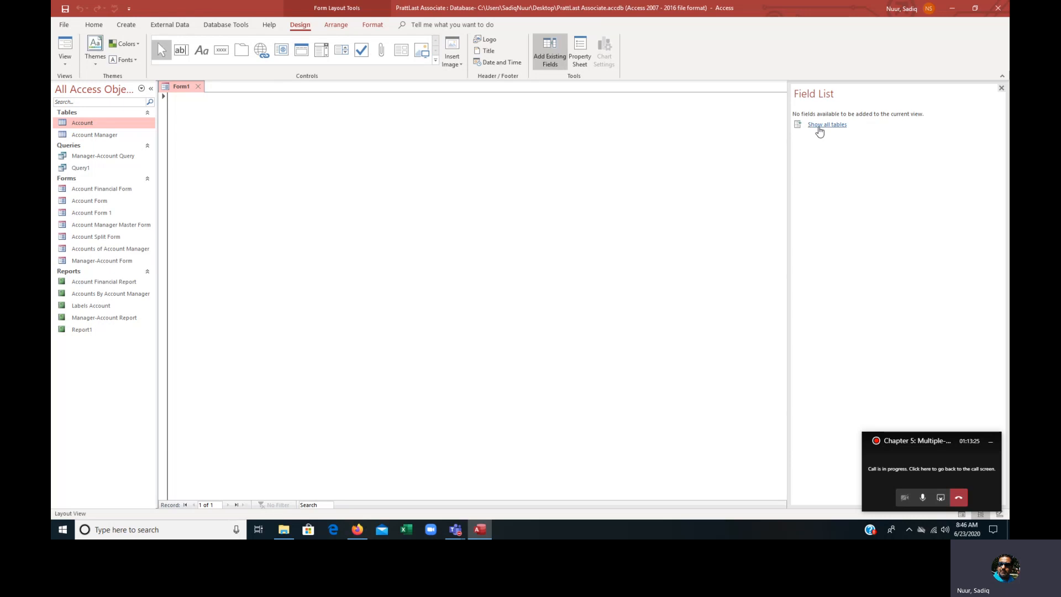
click(820, 131)
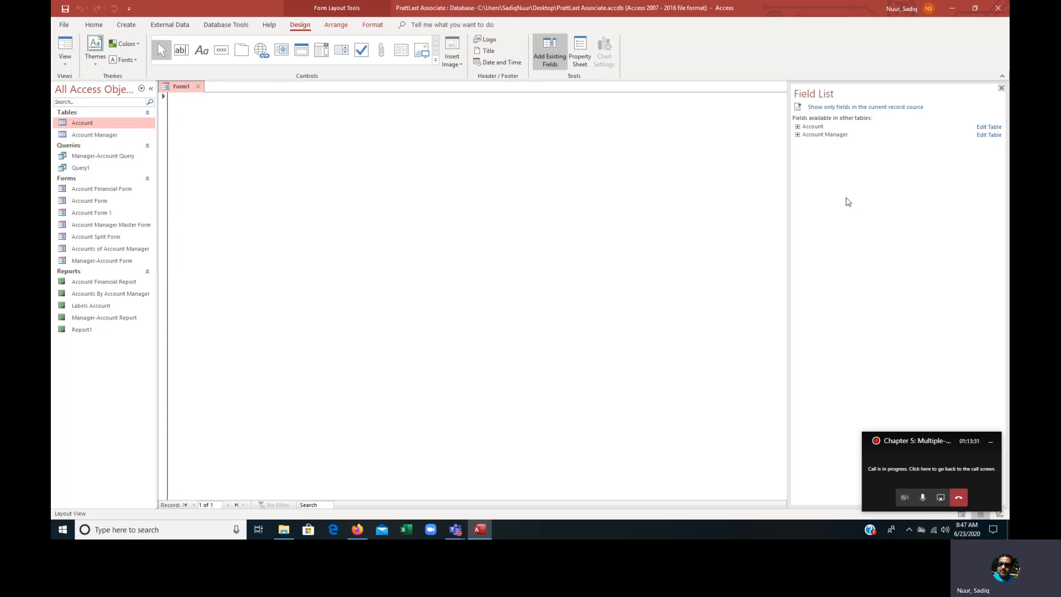
click(797, 136)
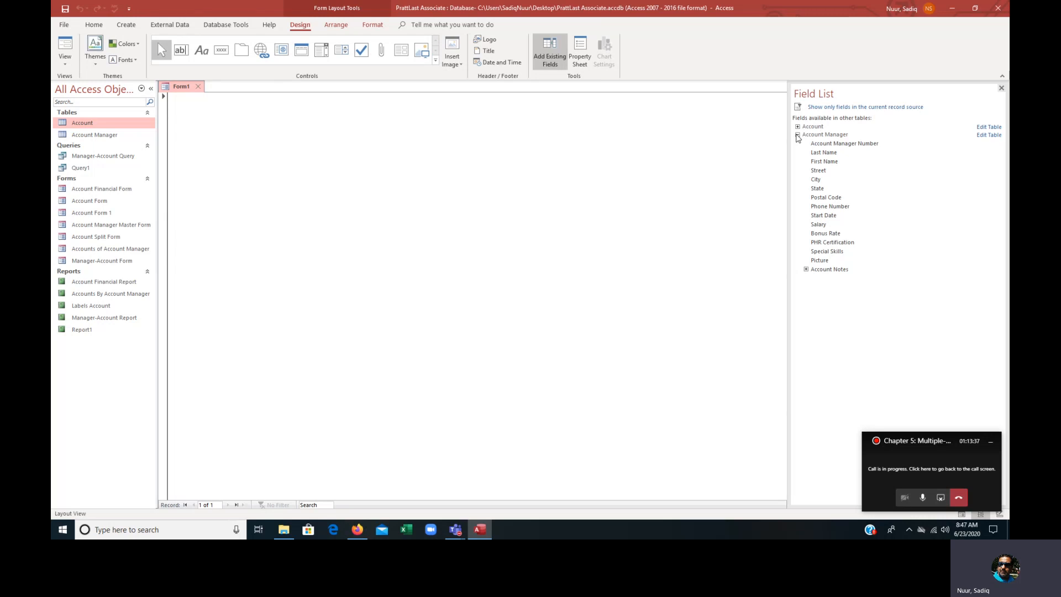
- Add the Account Manager Number, First Name, Last Name and Bonus Rate fields to the blank form
drag(823, 143, 276, 123)
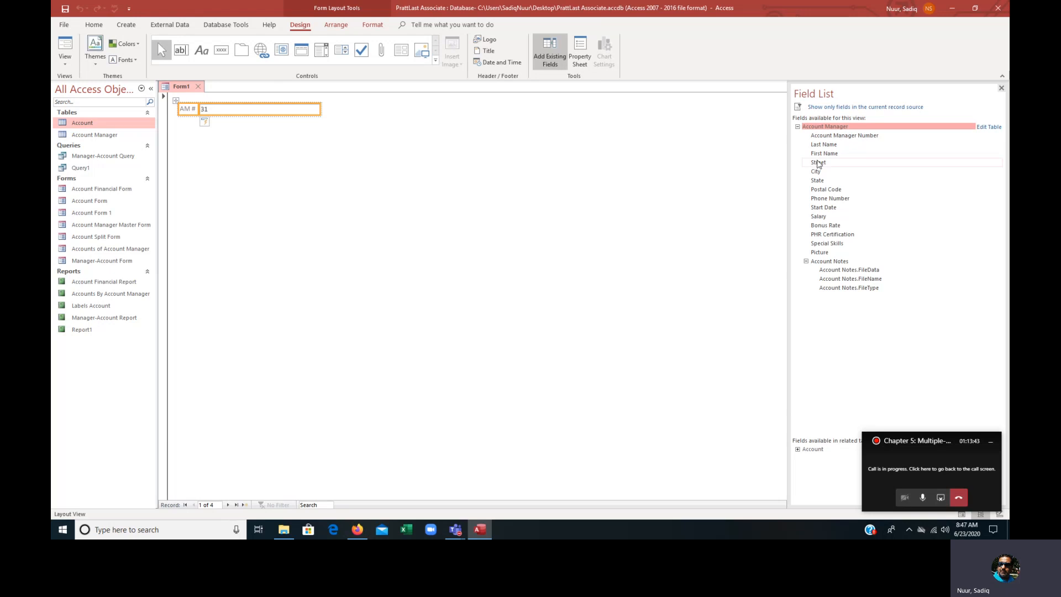
drag(824, 153, 287, 164)
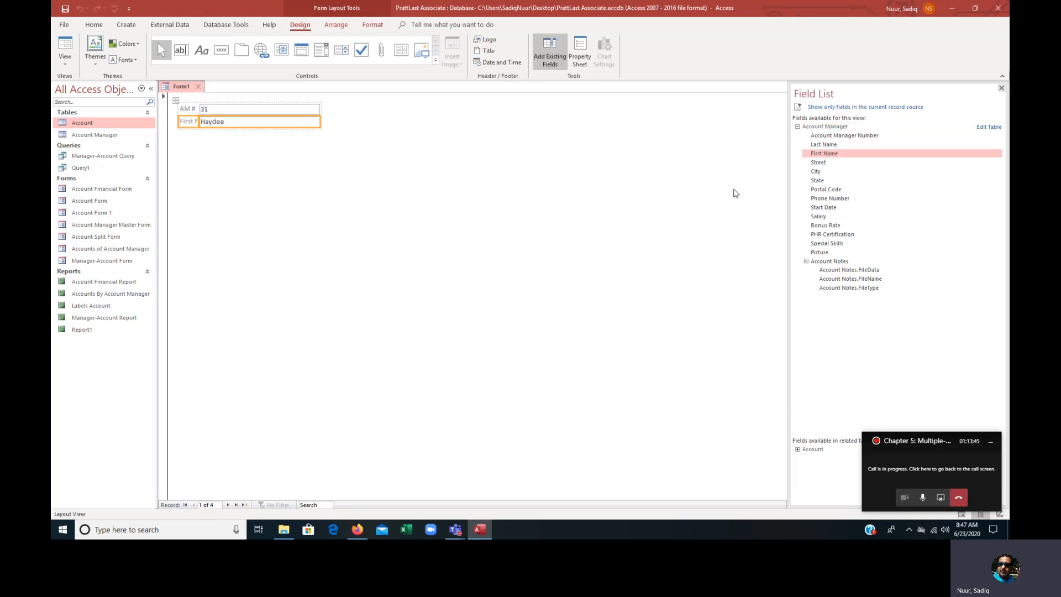
drag(824, 145, 221, 169)
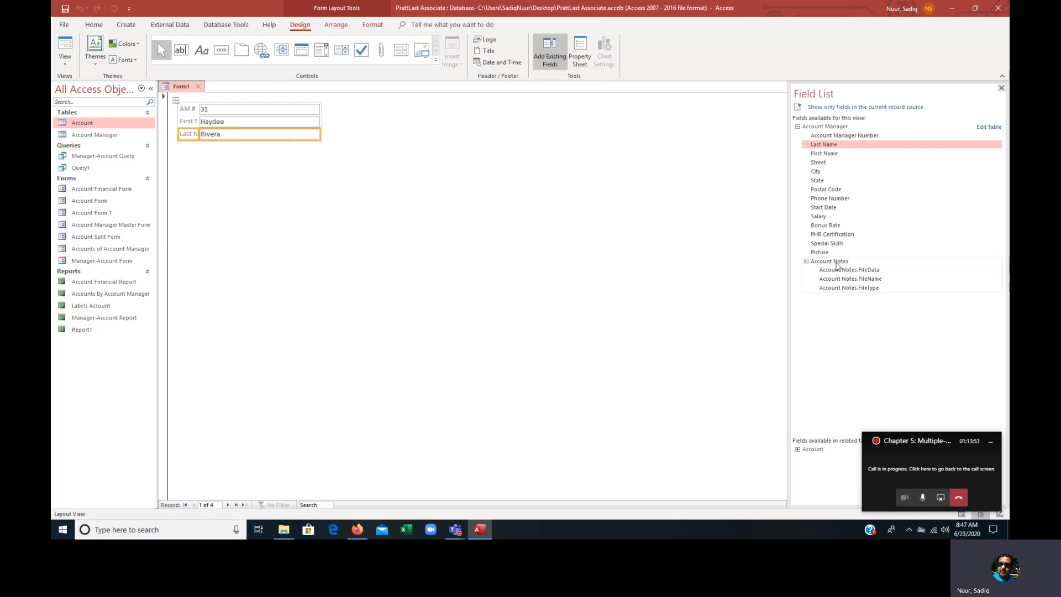
drag(826, 226, 235, 168)
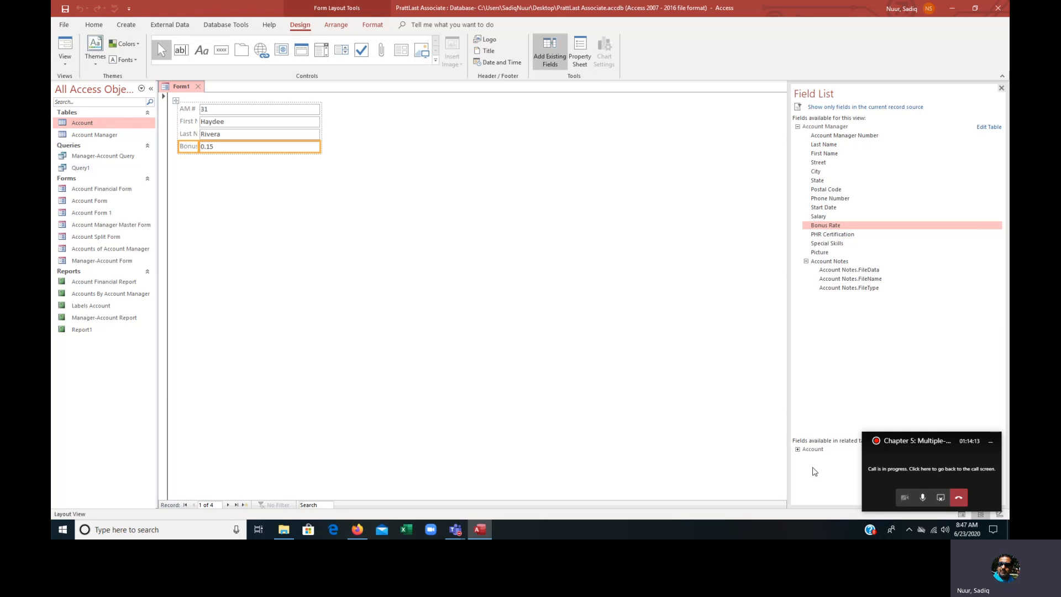
- Add Account Number and Account Name from the related Account table to the form below Bonus Rate
click(798, 449)
drag(819, 460, 184, 159)
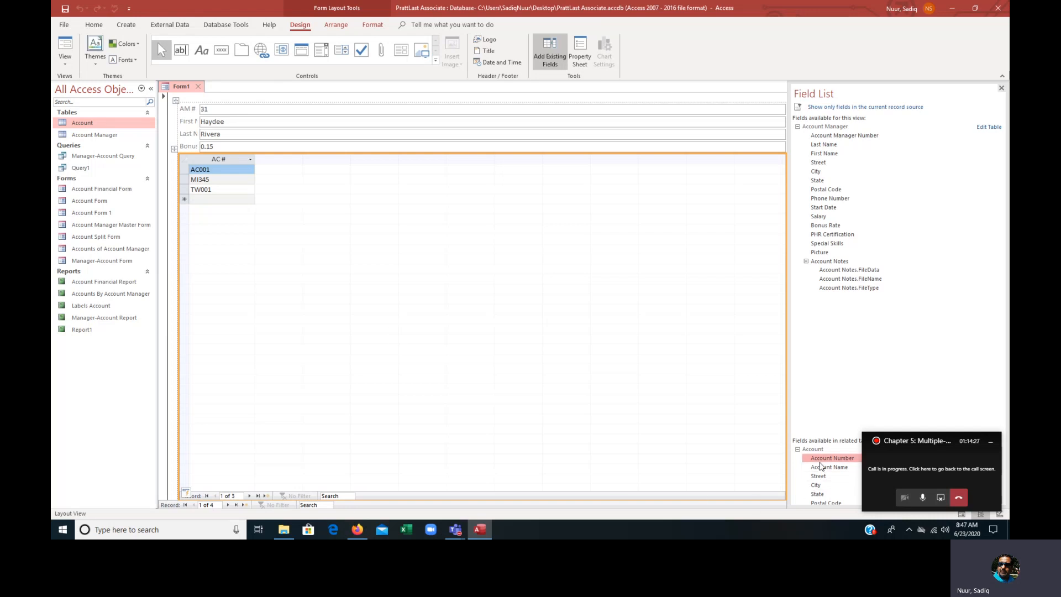
drag(820, 466, 271, 167)
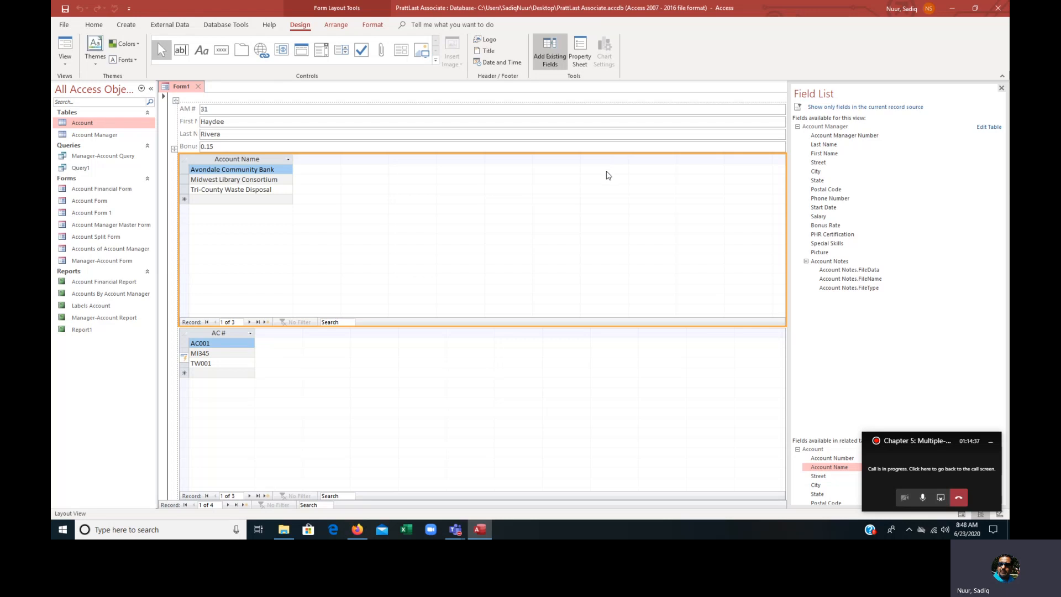
- Delete the Account Name and Account Number datasheets from the form, saving each for use by other forms and reports
click(174, 149)
key(Delete)
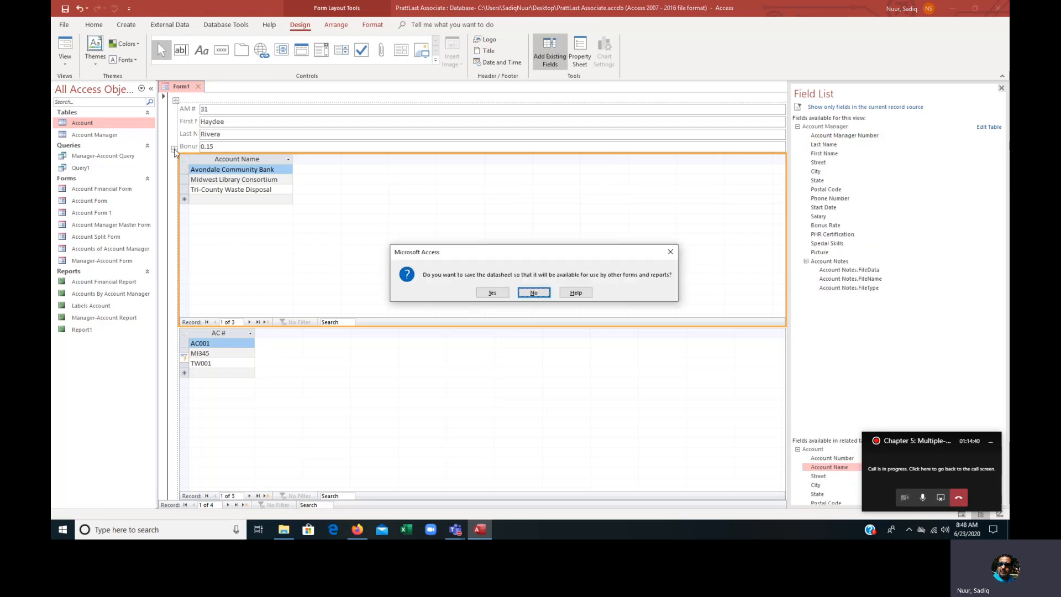
click(494, 293)
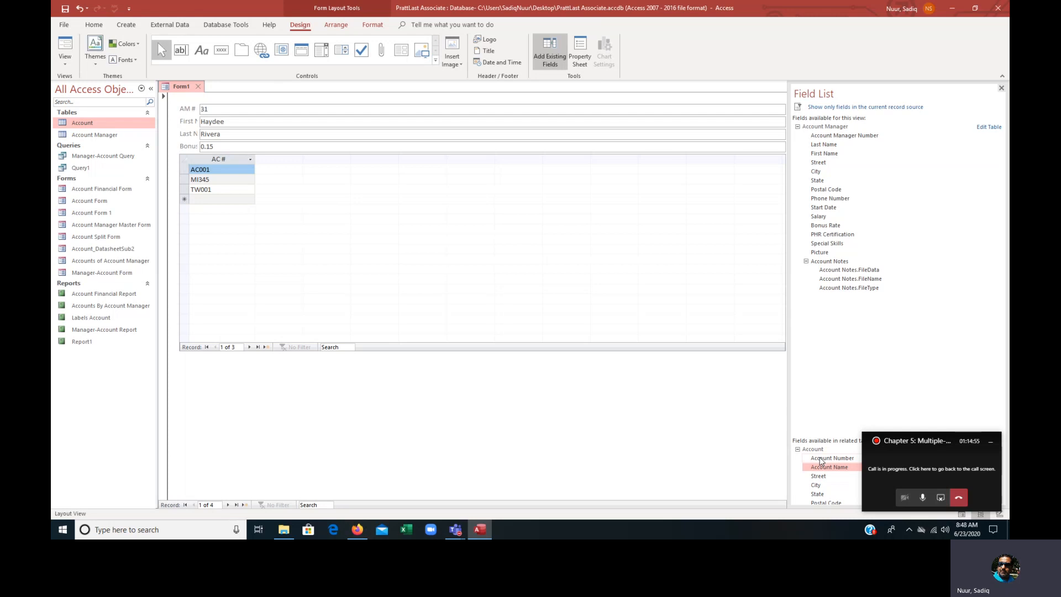
click(586, 164)
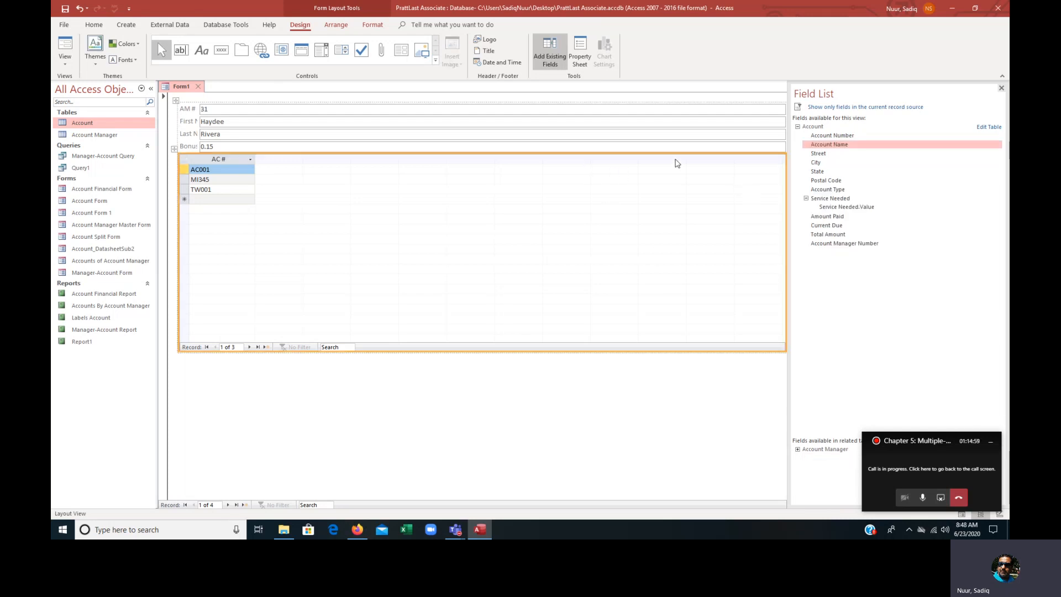
key(ctrl+s)
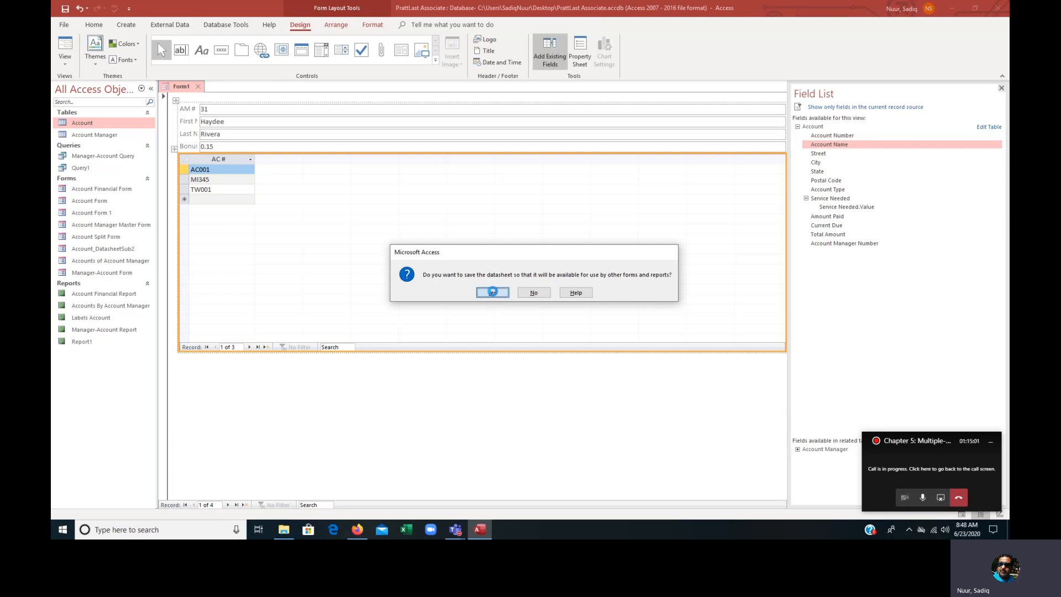
click(493, 292)
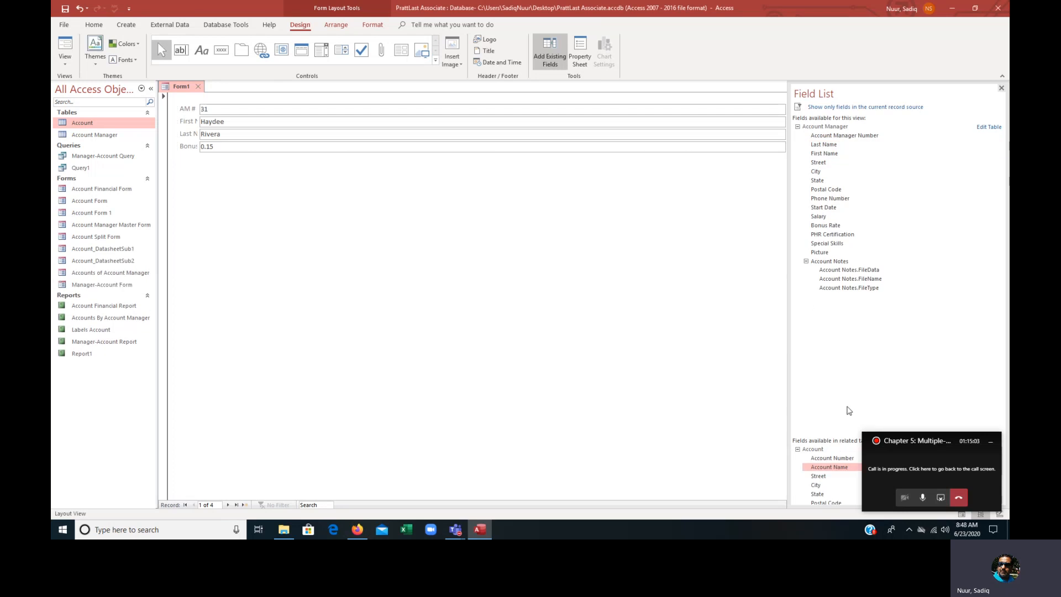
- Try again to place the related Account Number and Account Name fields together in one datasheet on the form
click(826, 458)
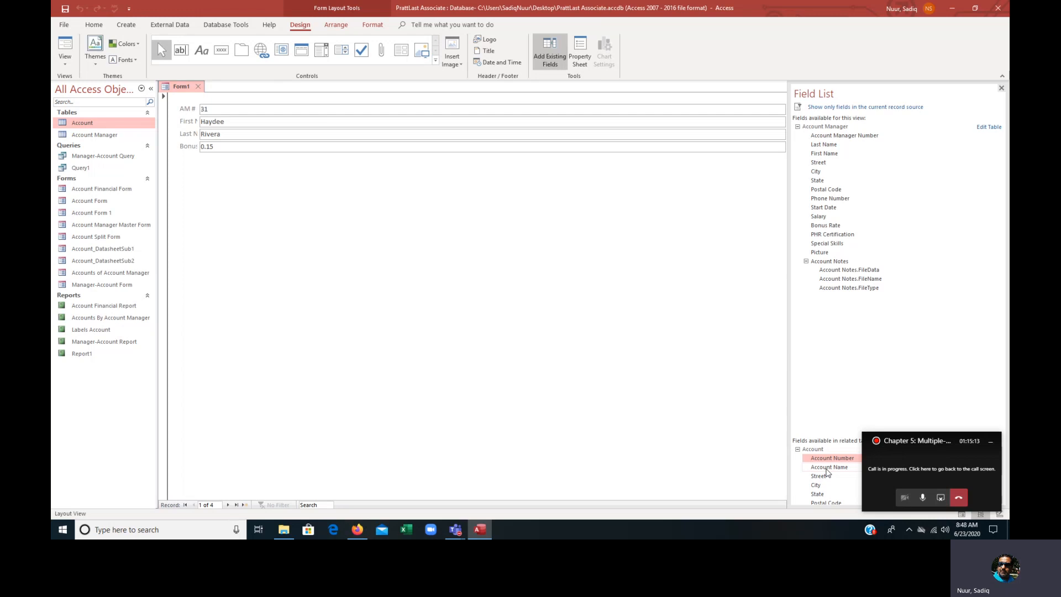
click(828, 469)
key(ctrl)
drag(827, 460, 226, 164)
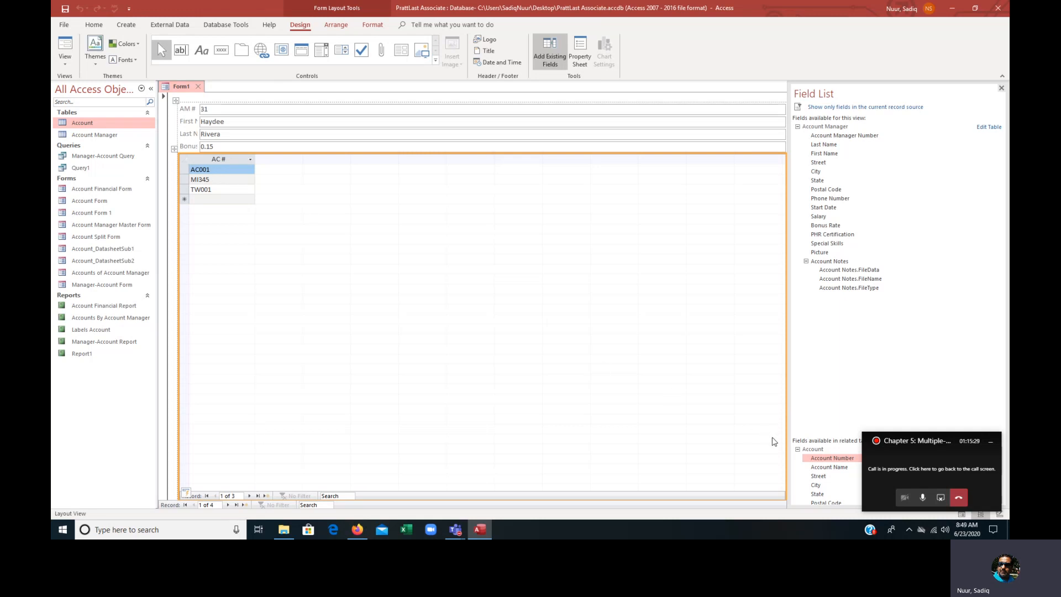
click(828, 468)
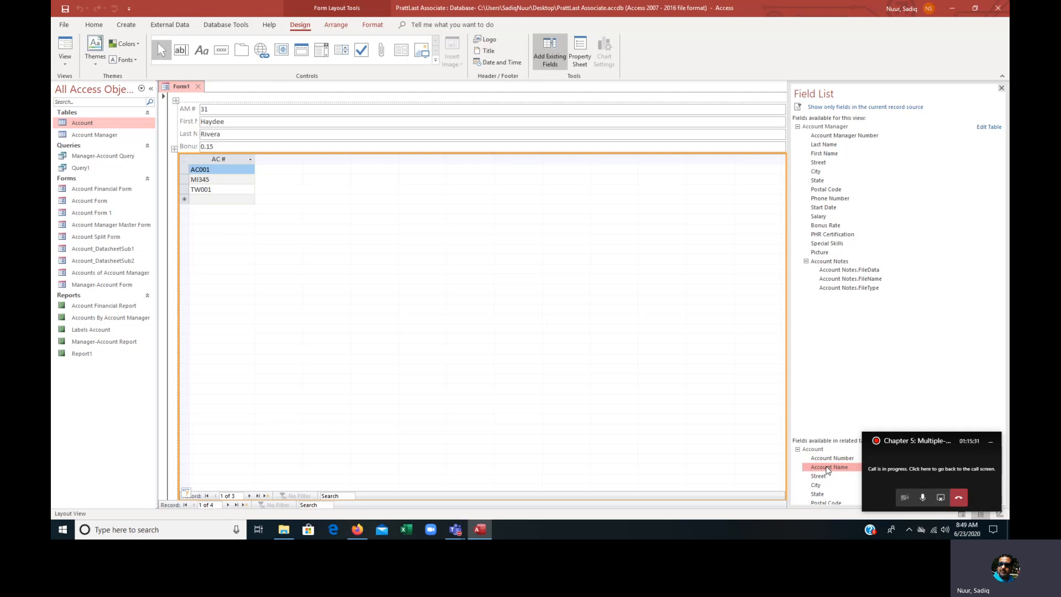
drag(827, 468, 293, 199)
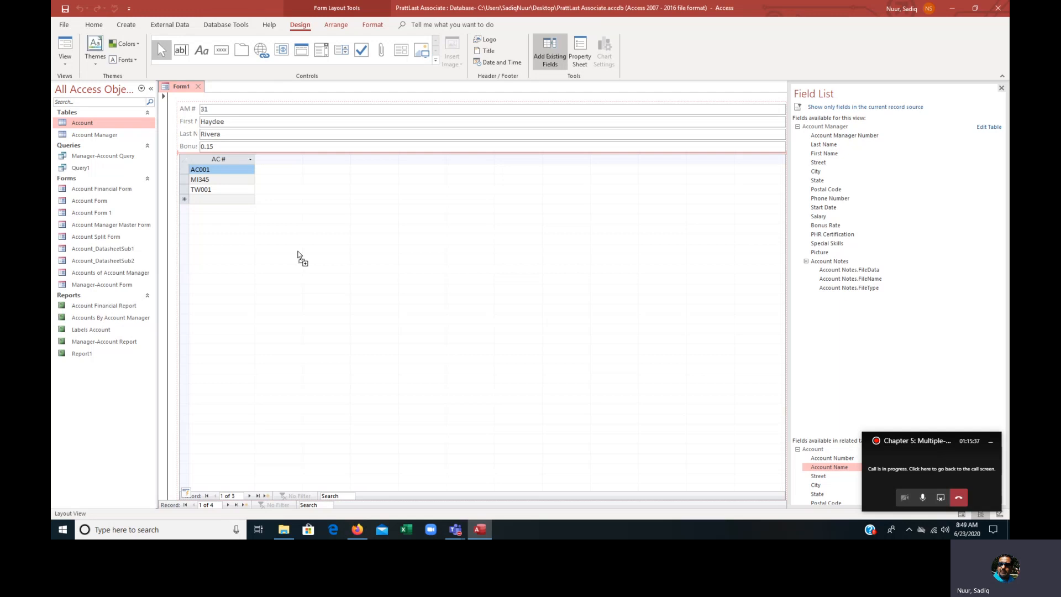
drag(300, 267, 263, 167)
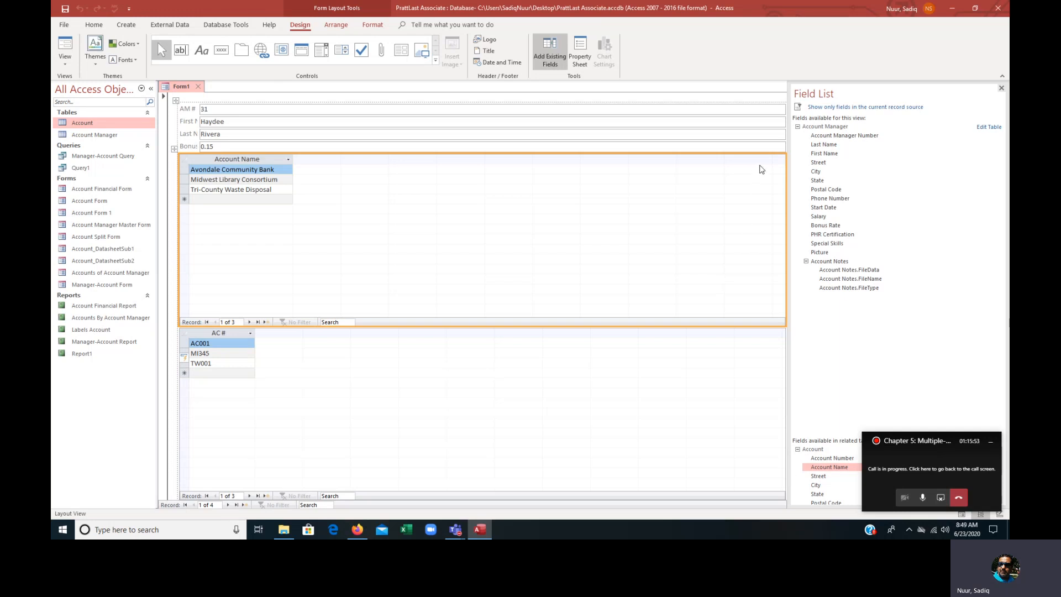
- Remove both newly added account datasheets from the form, again saving each one for reuse
drag(760, 153, 760, 161)
click(492, 293)
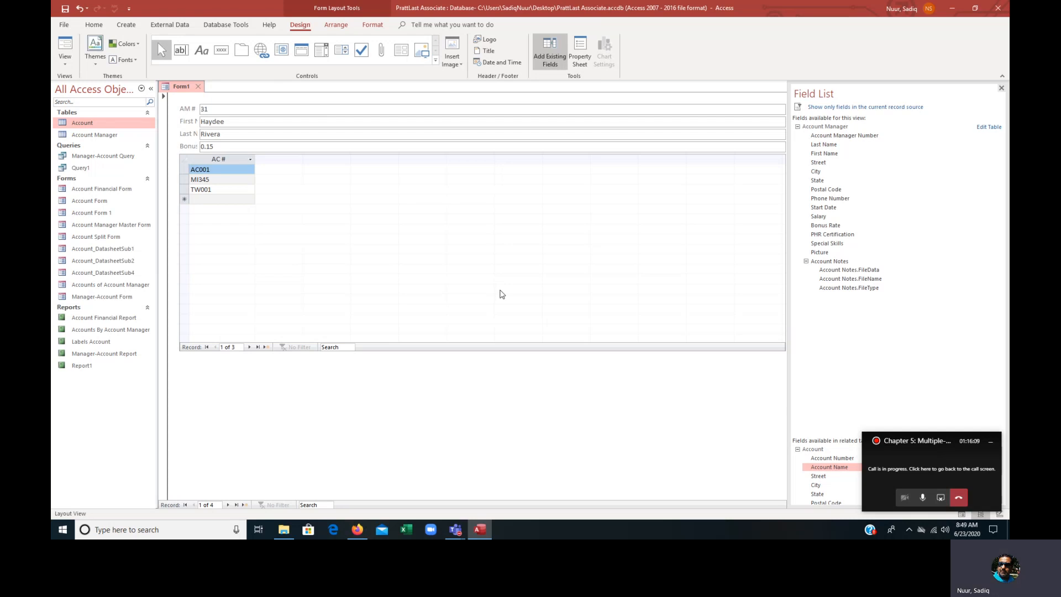
click(593, 160)
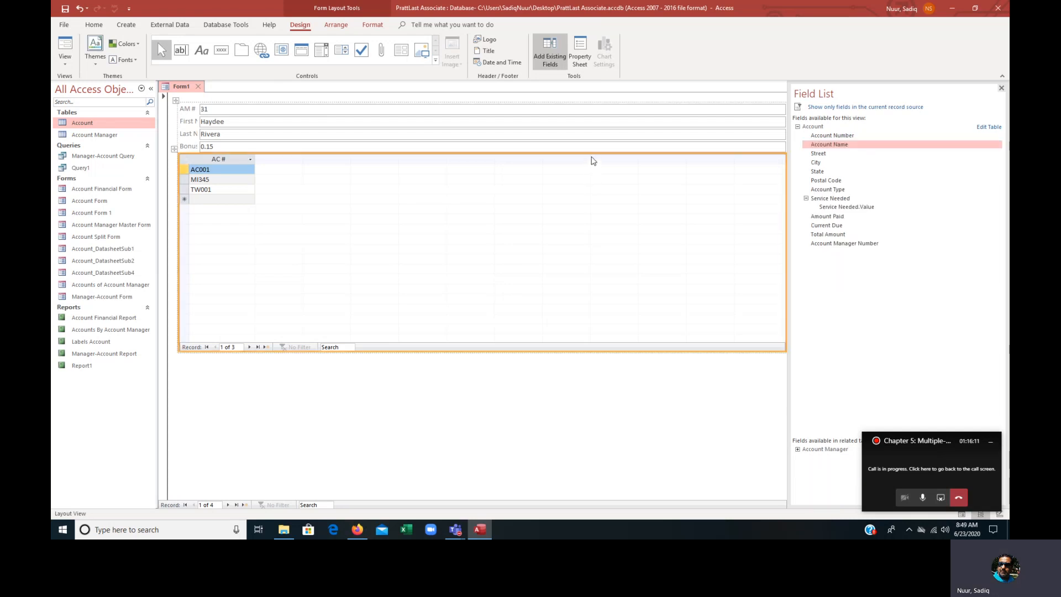
key(ctrl+s)
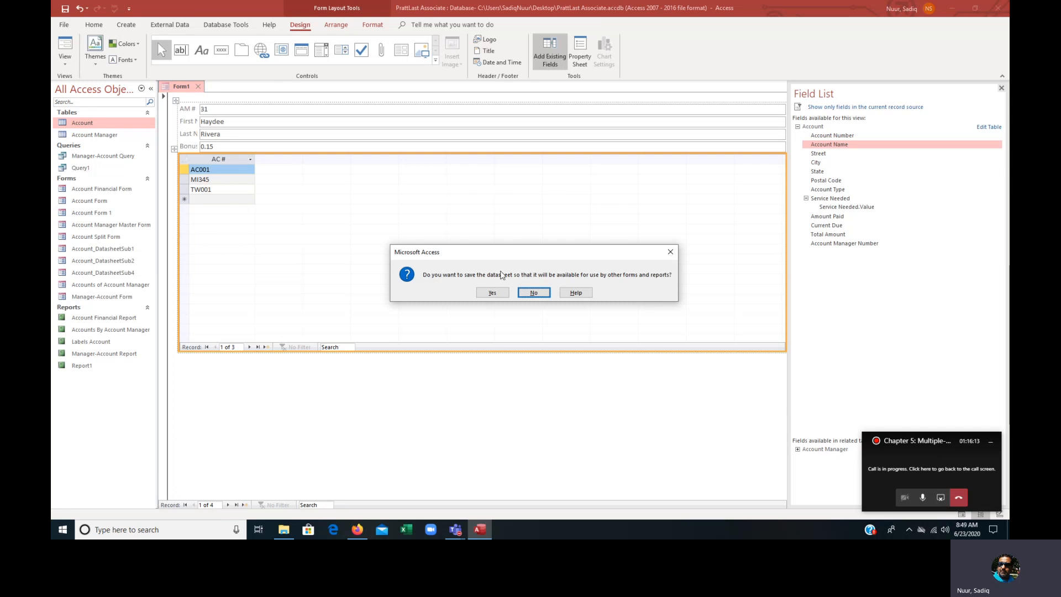
click(492, 293)
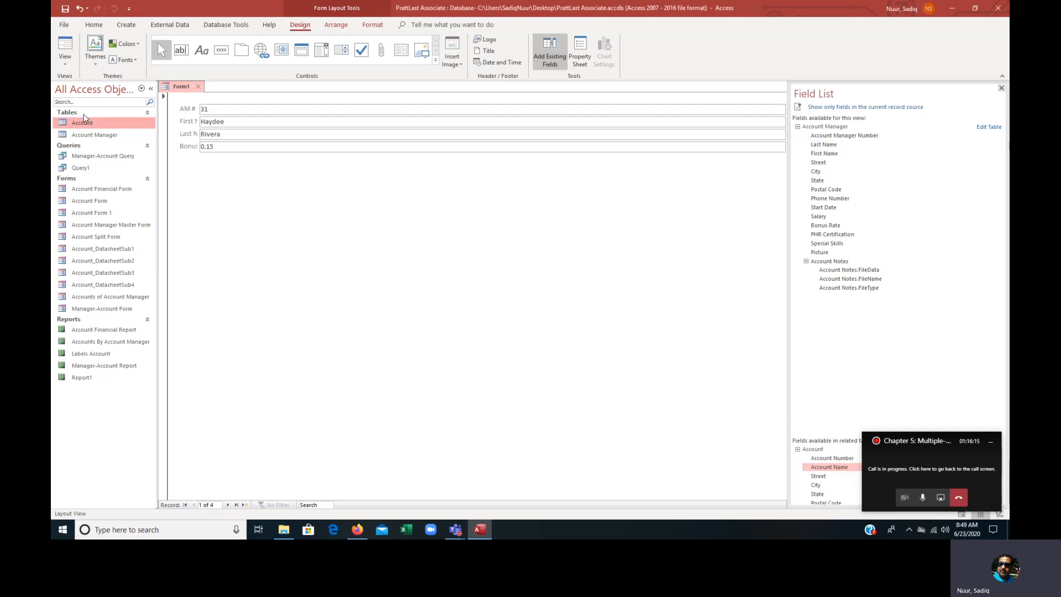
- Switch the form to Design view and extend the Detail section to a height of about 1.9 inches
click(64, 69)
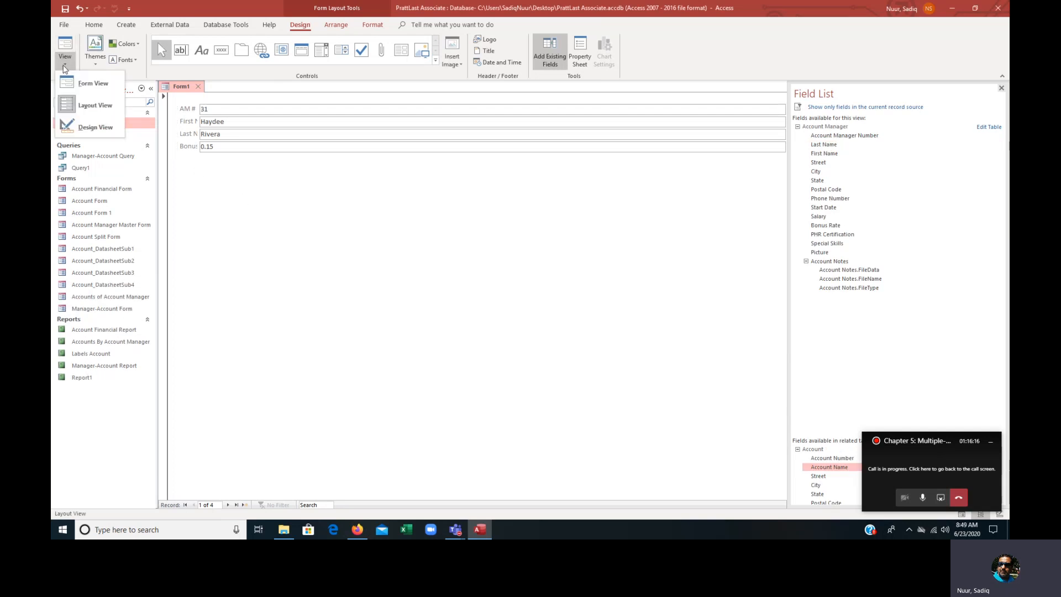
click(83, 128)
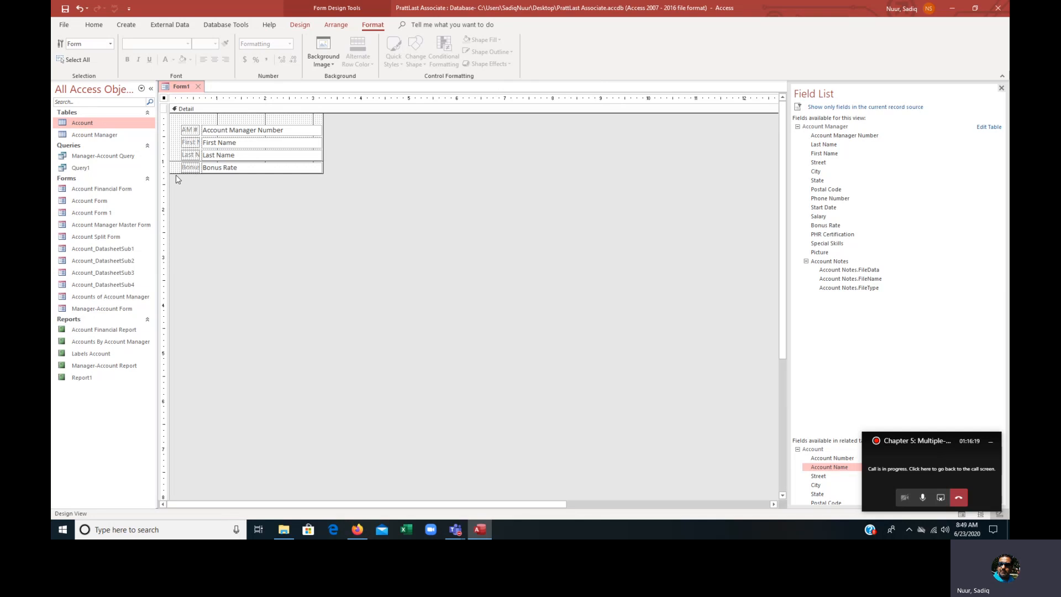
drag(173, 173, 178, 205)
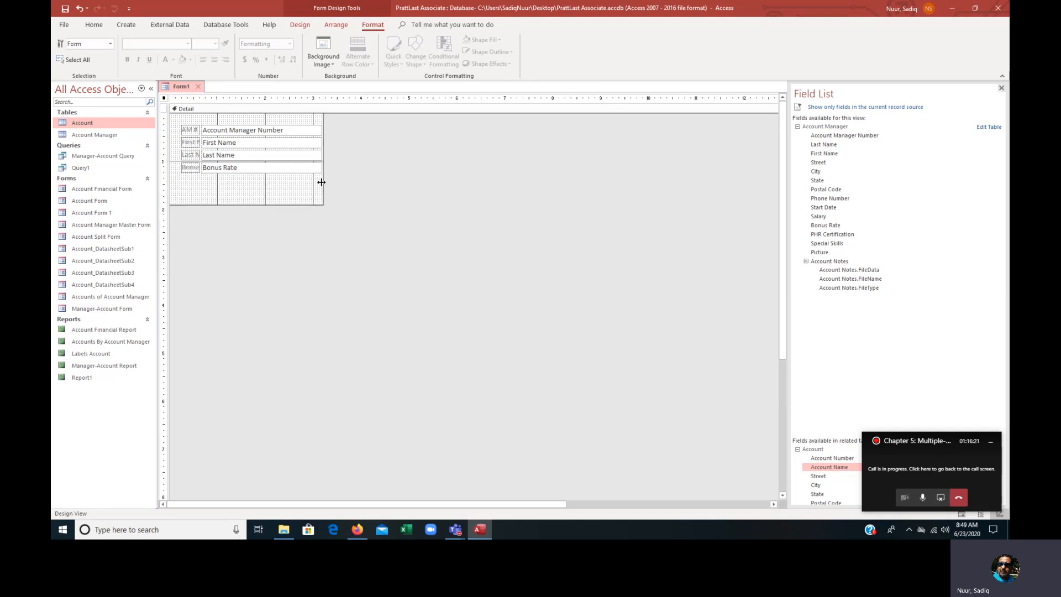
- Widen the form to about 4.2 inches and place a subform control about 4 inches wide beneath the Bonus Rate field
drag(323, 182, 371, 182)
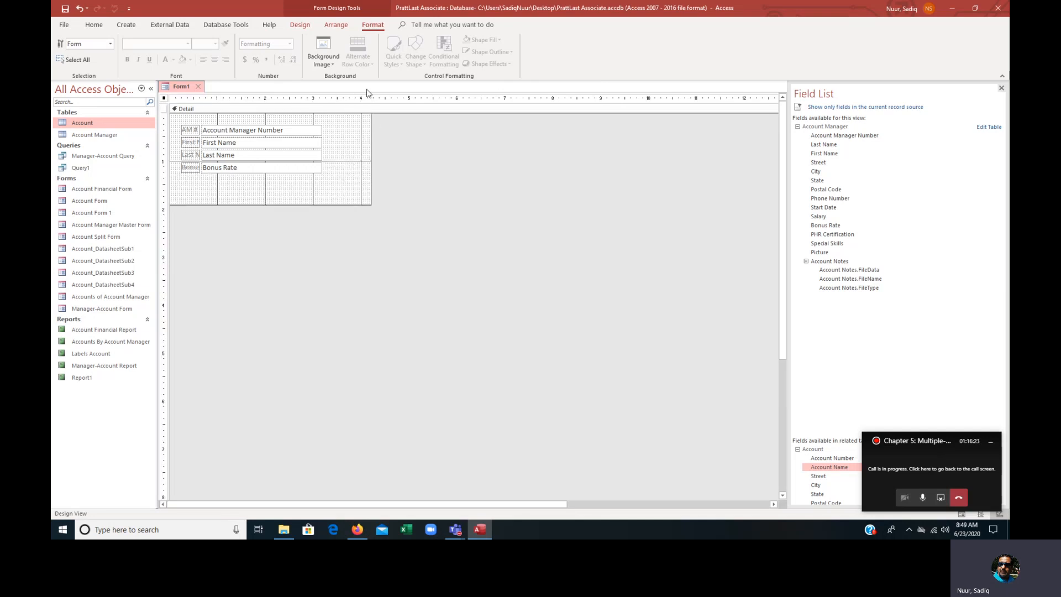
click(300, 25)
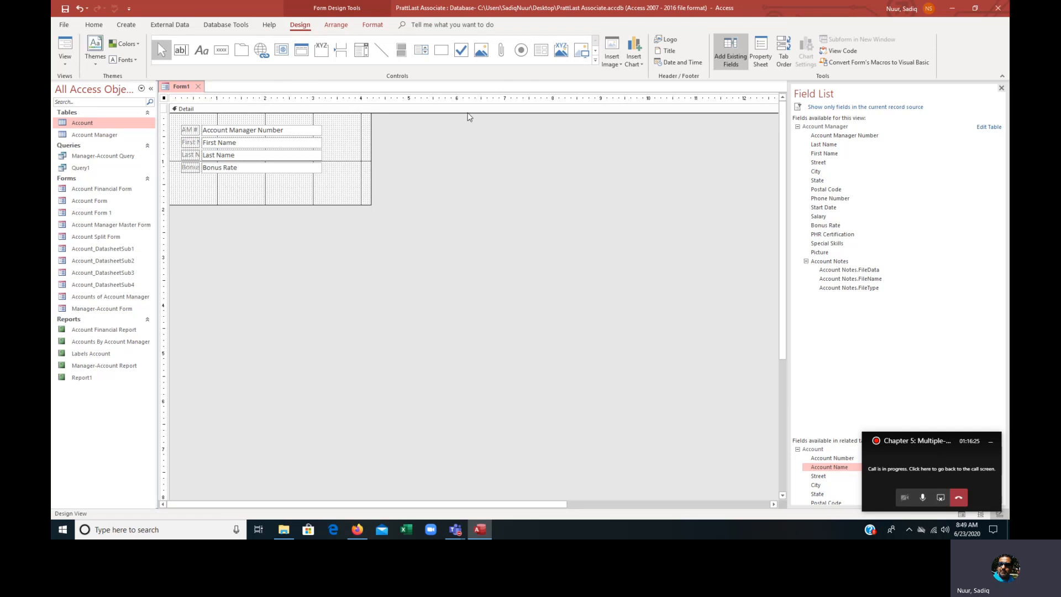
click(541, 53)
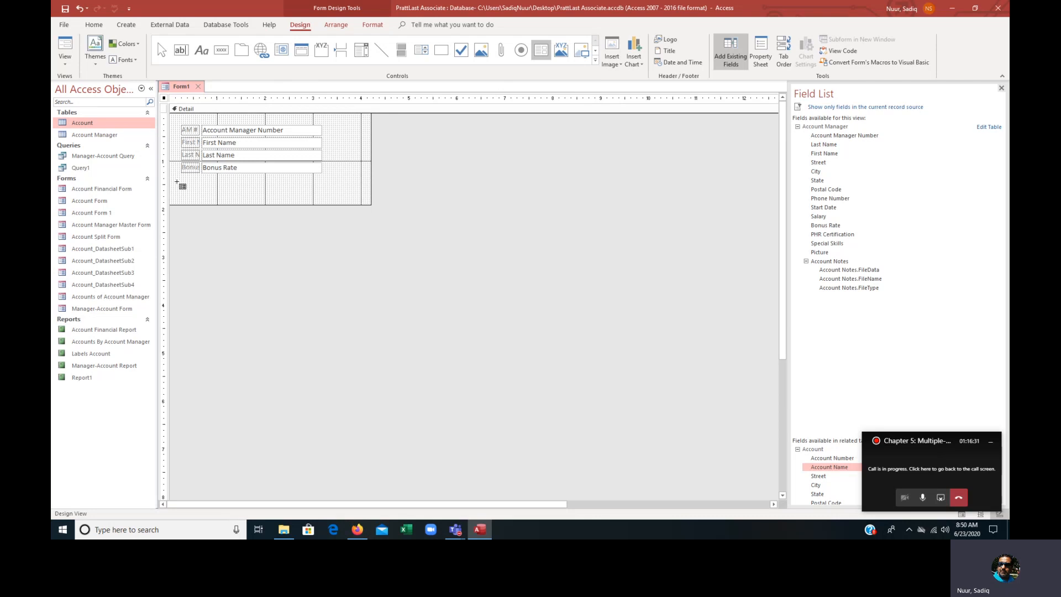
drag(175, 177, 365, 207)
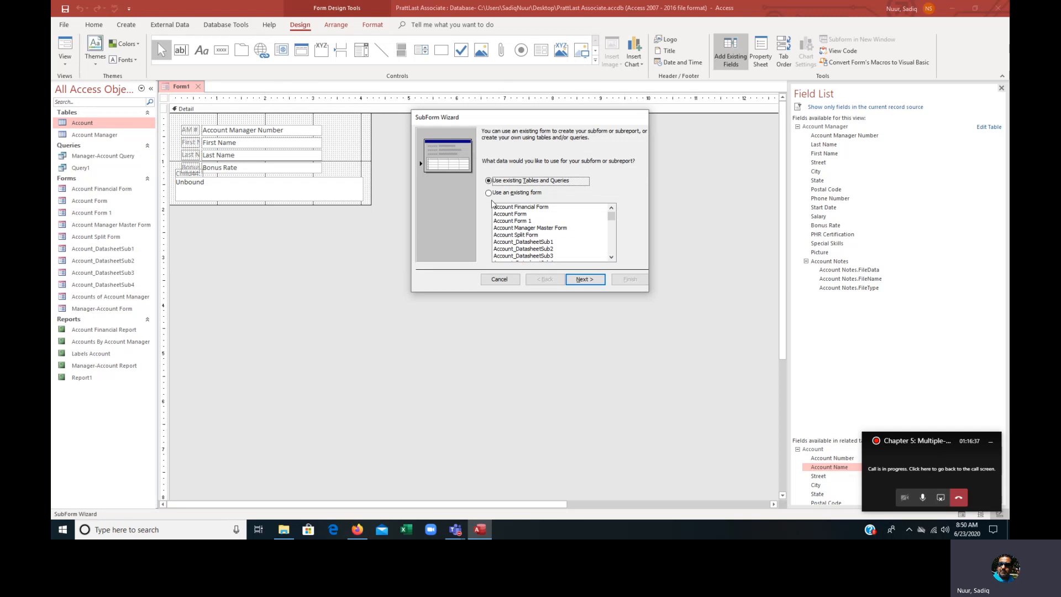
- Base the subform on the Account table with the fields Account Number, Account Name, Amount Paid and Current Due
click(586, 280)
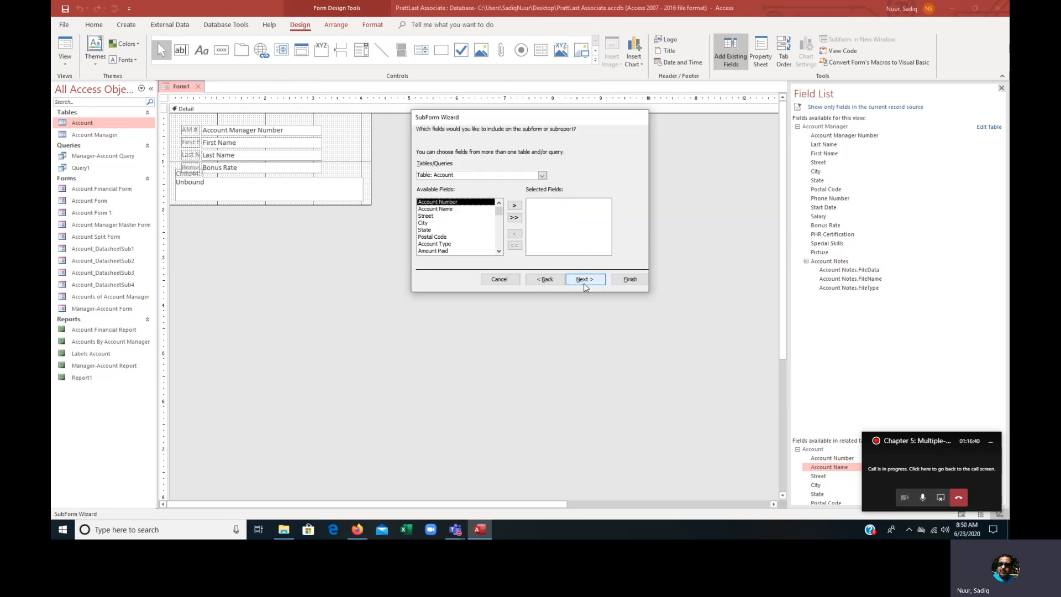
click(514, 206)
click(515, 206)
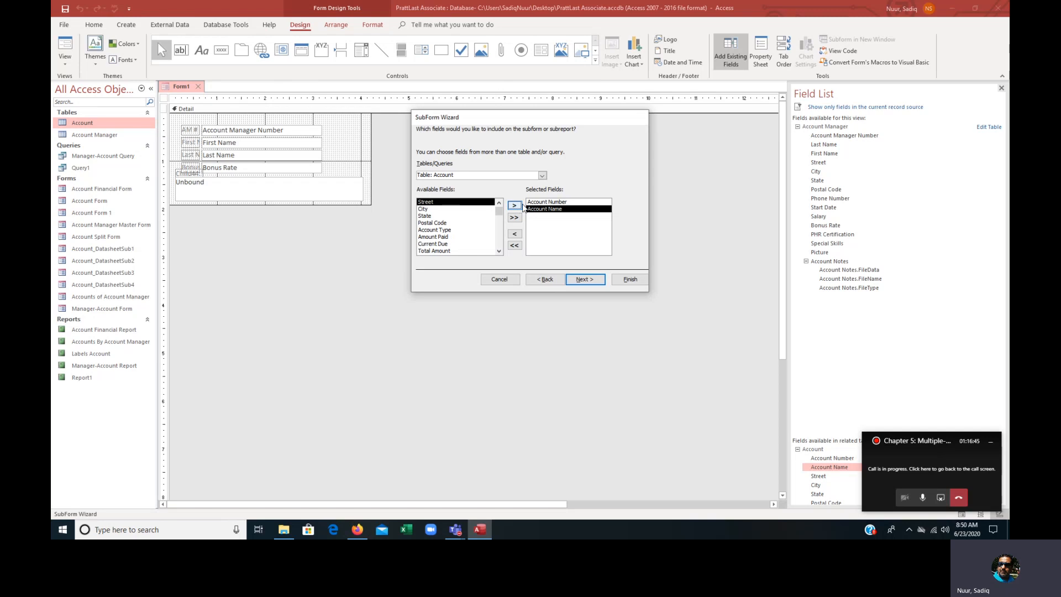
click(440, 236)
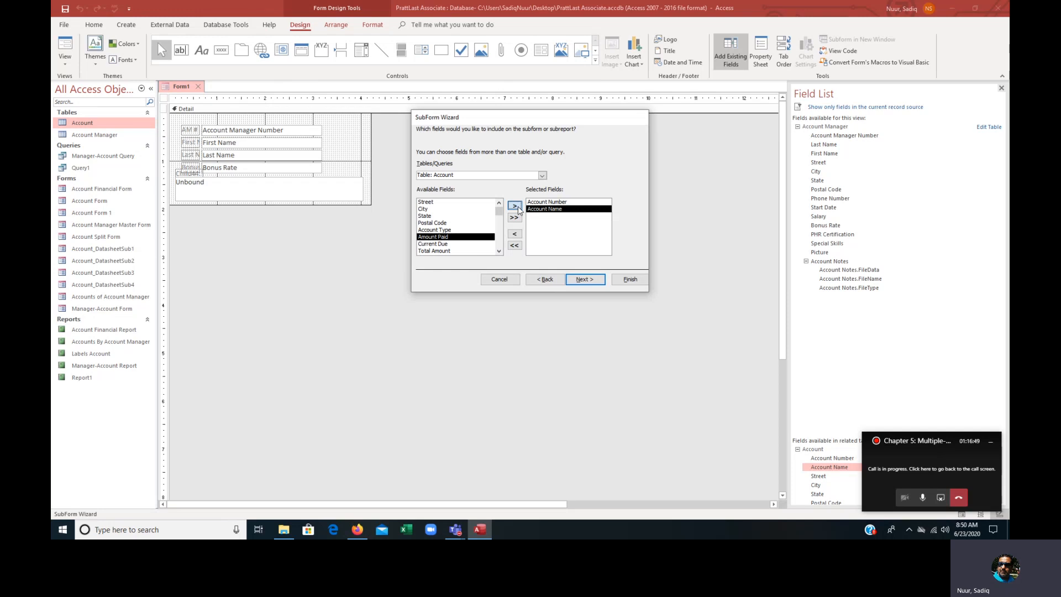
click(515, 206)
click(515, 205)
- Link the subform to the main form using Account Manager Number and create it under the name Account subform
click(588, 281)
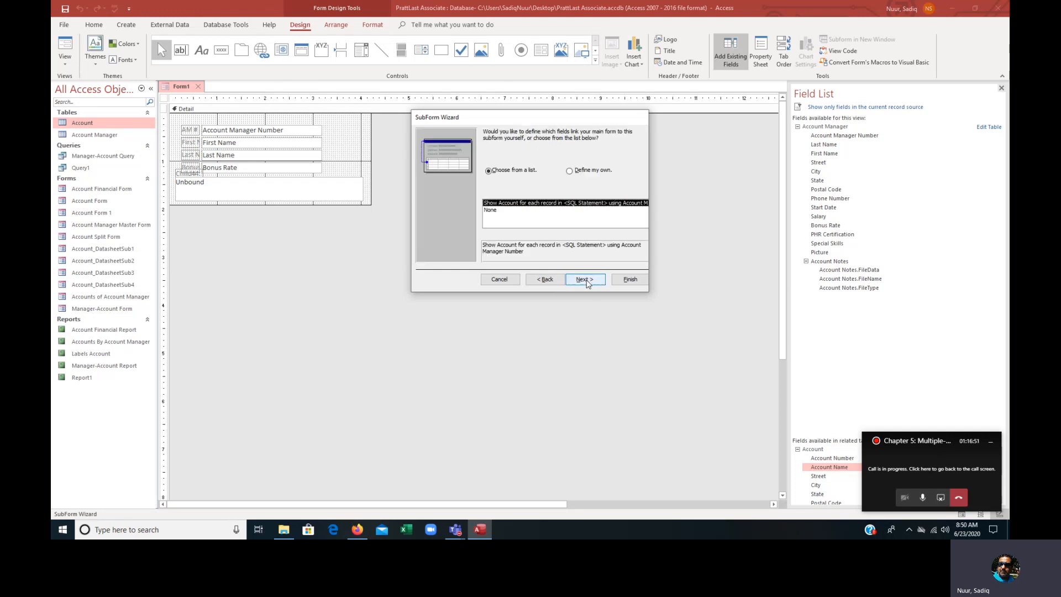
click(585, 280)
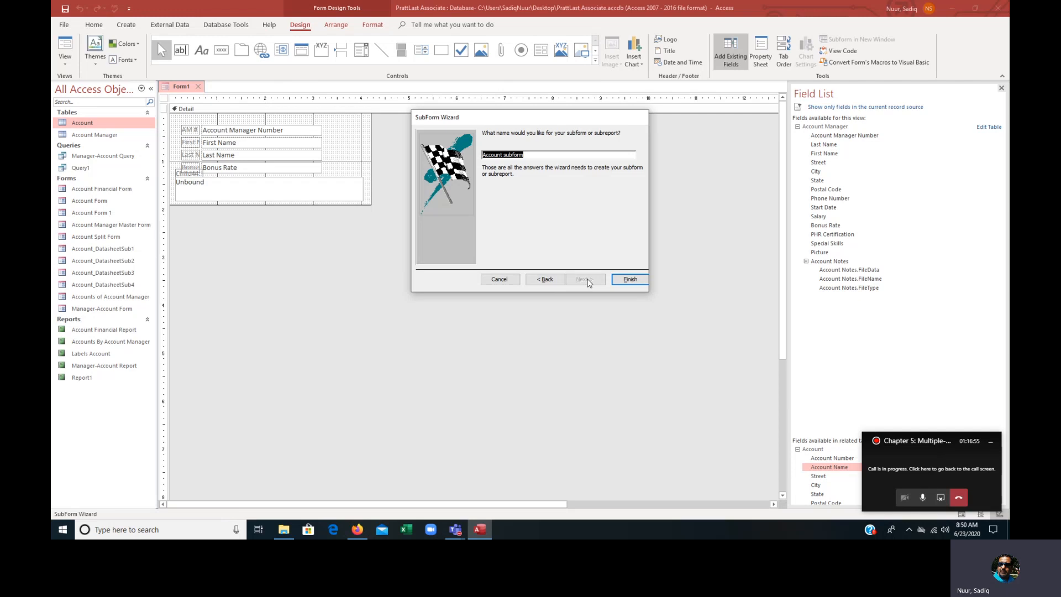
click(629, 280)
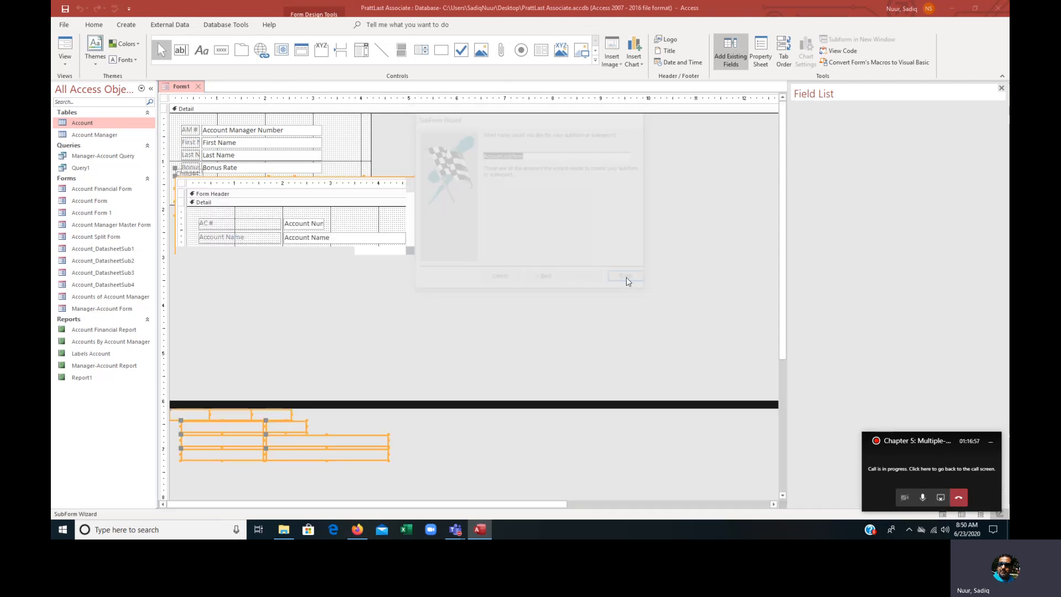
- Delete the label attached to the subform and widen the form to about 5.5 inches
click(179, 173)
key(Delete)
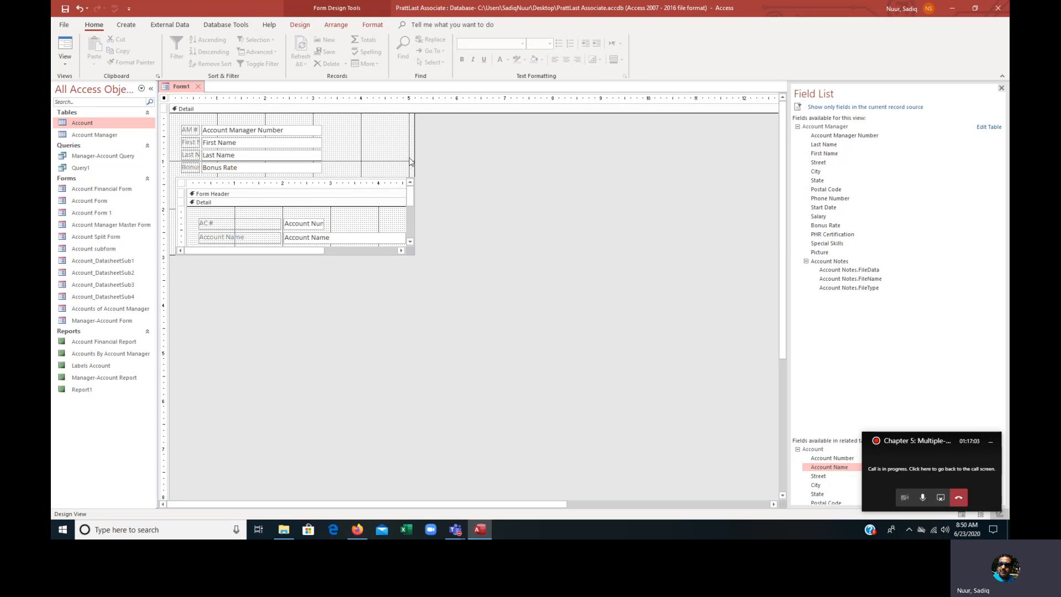
drag(414, 156, 435, 156)
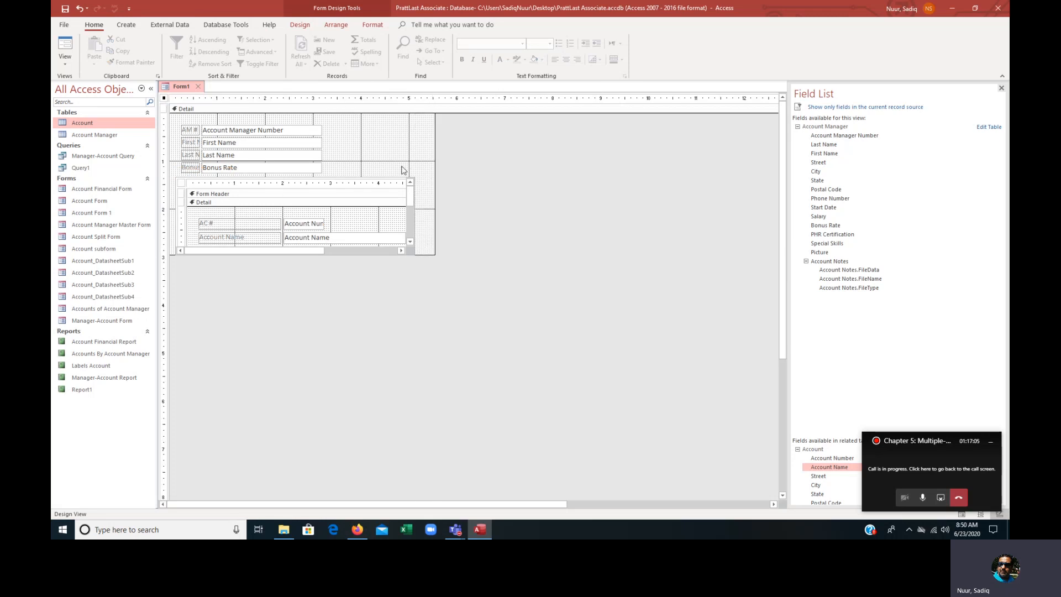
- Widen the subform's Account Name column slightly in Form view, and extend the subform in Layout view to fit the Current Due column
click(65, 47)
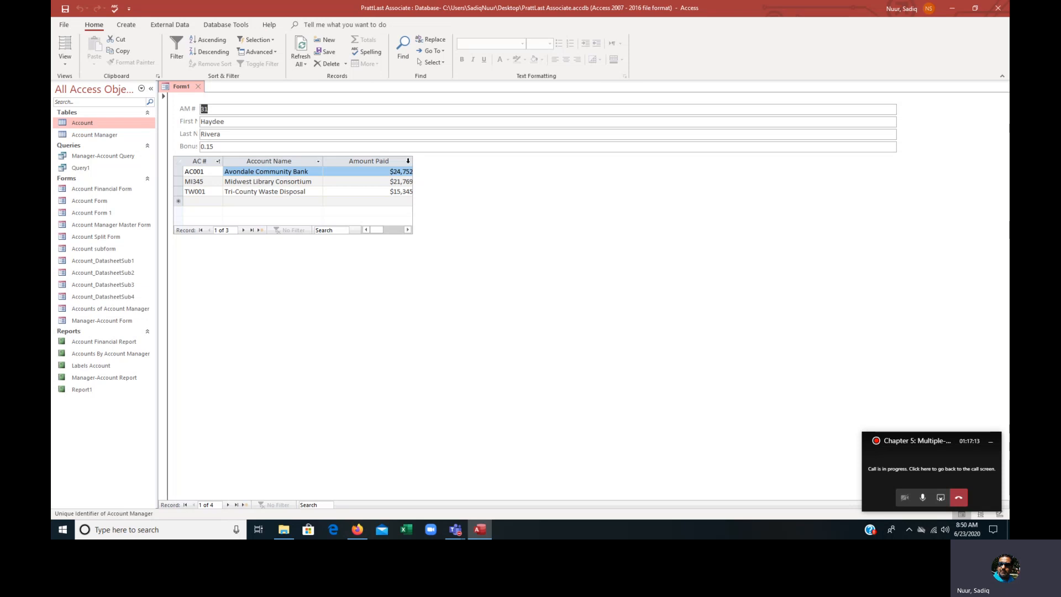
drag(324, 161, 330, 161)
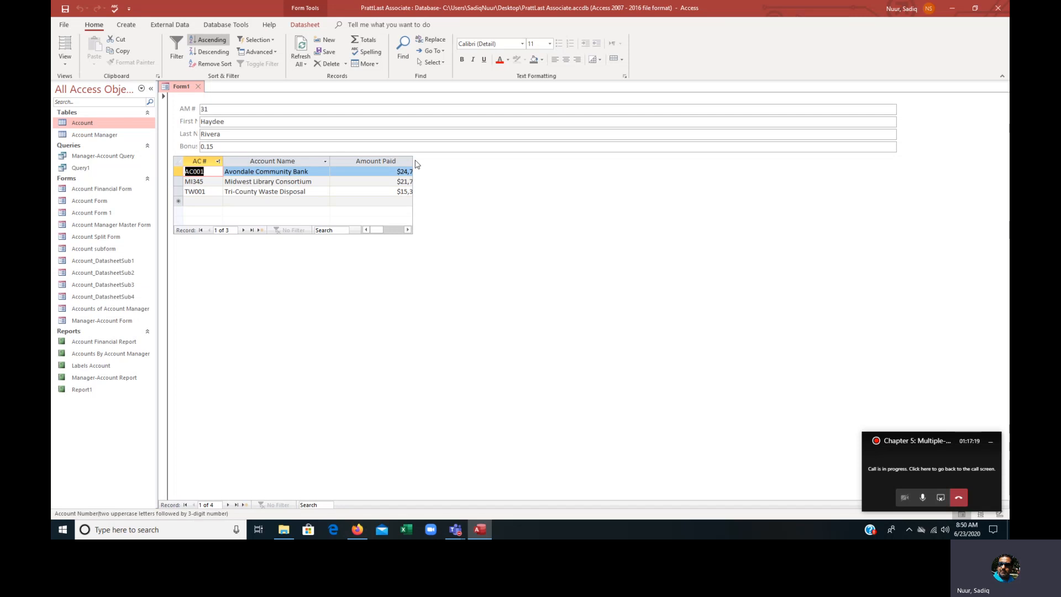
click(65, 61)
click(74, 106)
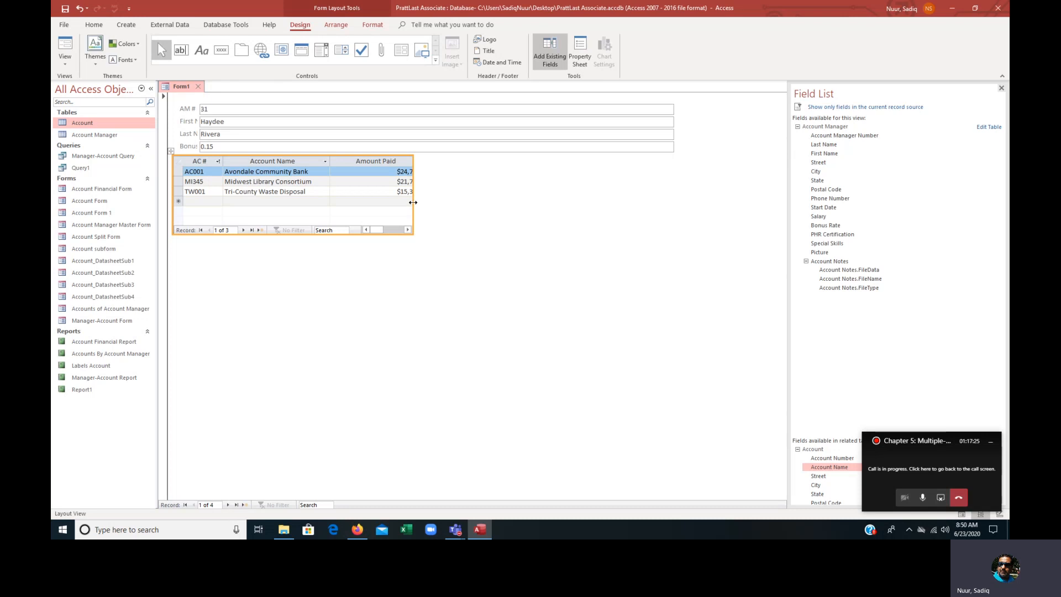
drag(413, 203, 554, 200)
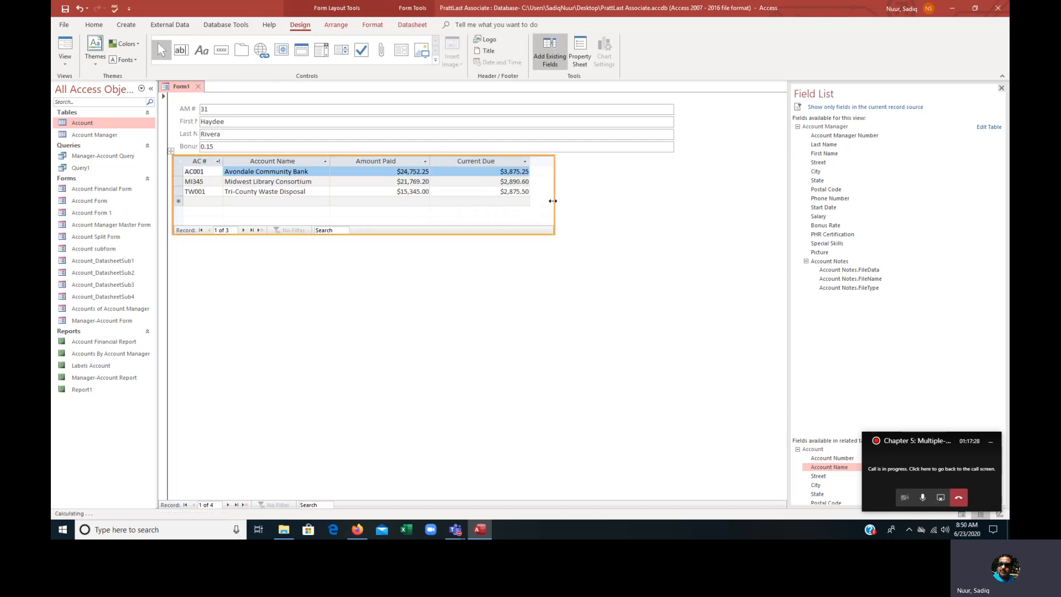
- Narrow the Account Manager text boxes so that their right edge lines up with the subform
click(590, 116)
click(667, 107)
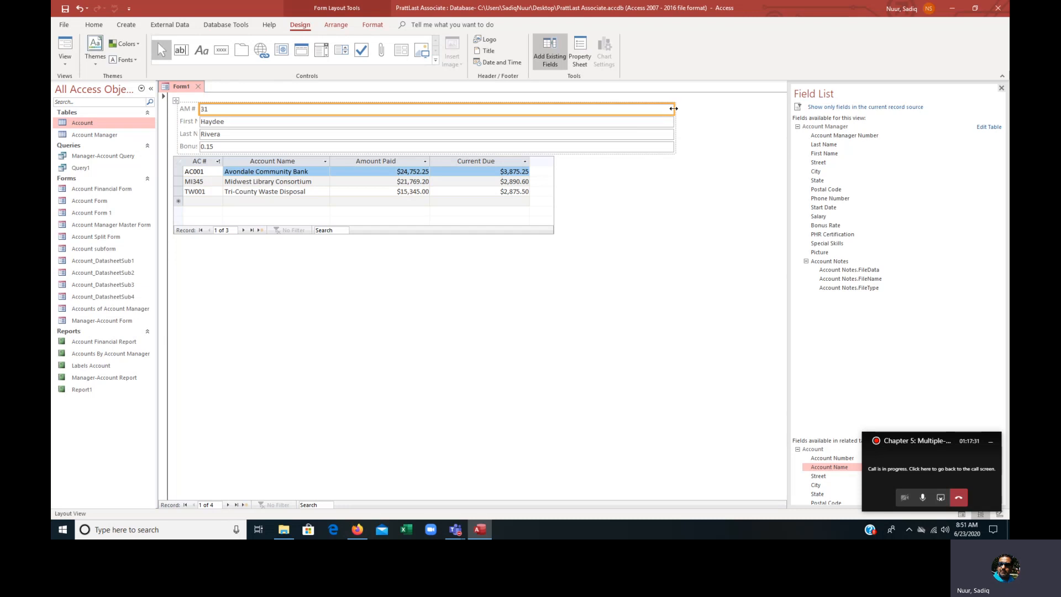
drag(674, 108, 555, 112)
click(602, 188)
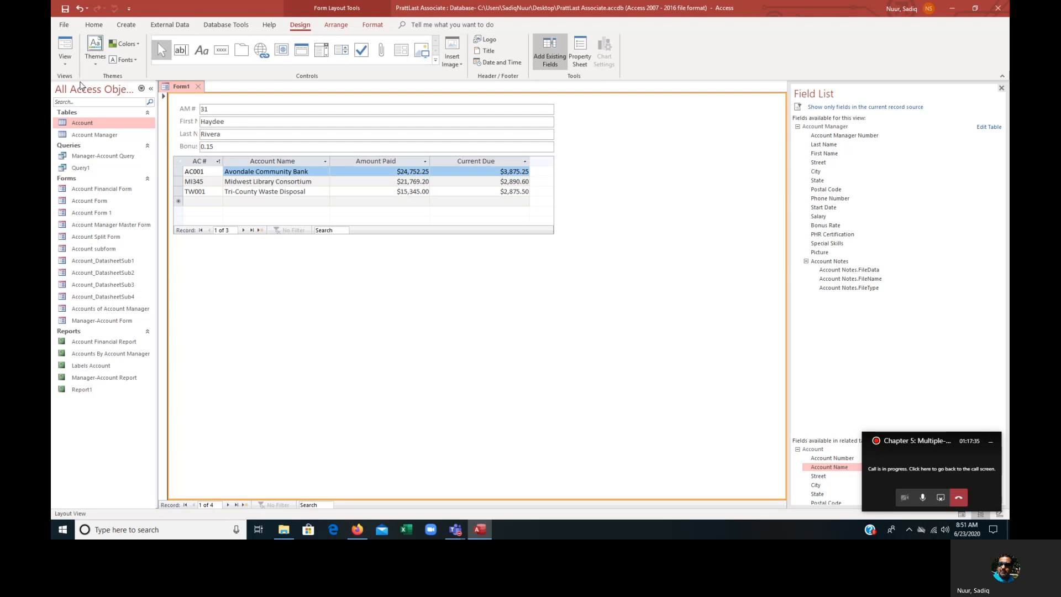
- Switch to Form view and go through the account manager records to check the related accounts listed for each
click(65, 44)
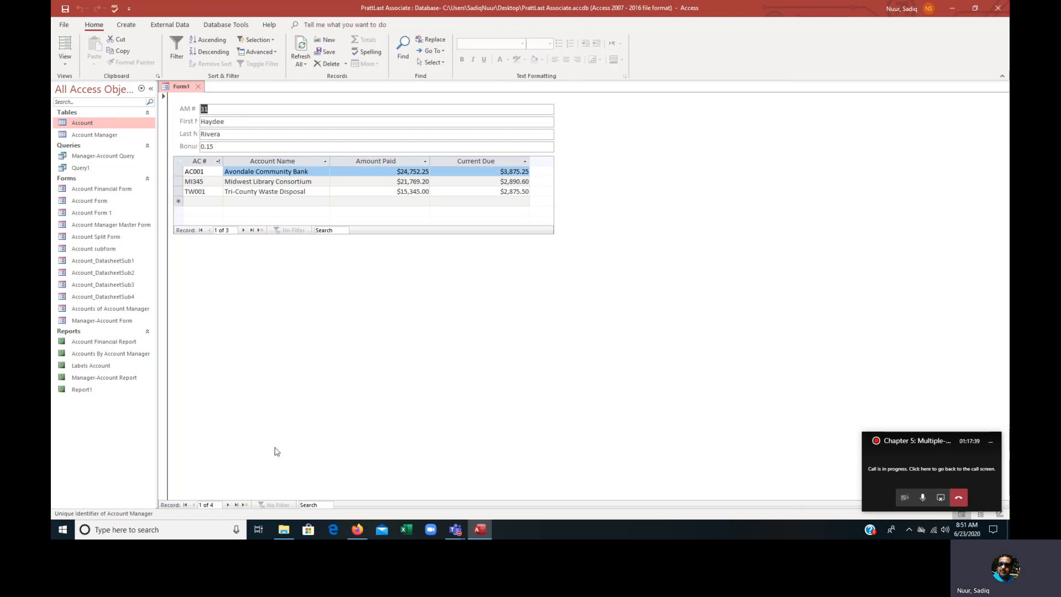
click(228, 504)
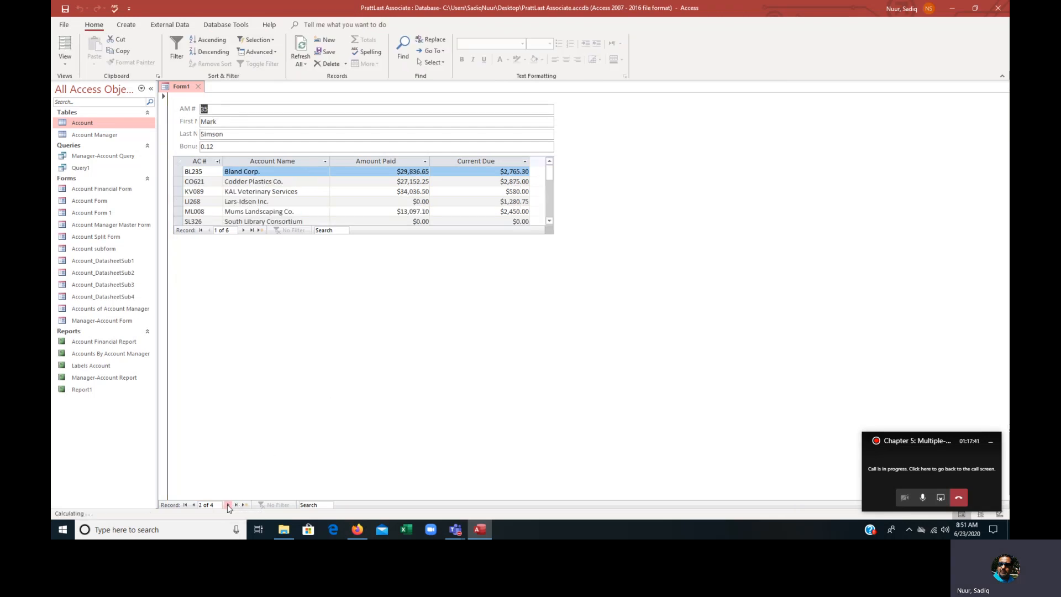
click(227, 505)
click(228, 504)
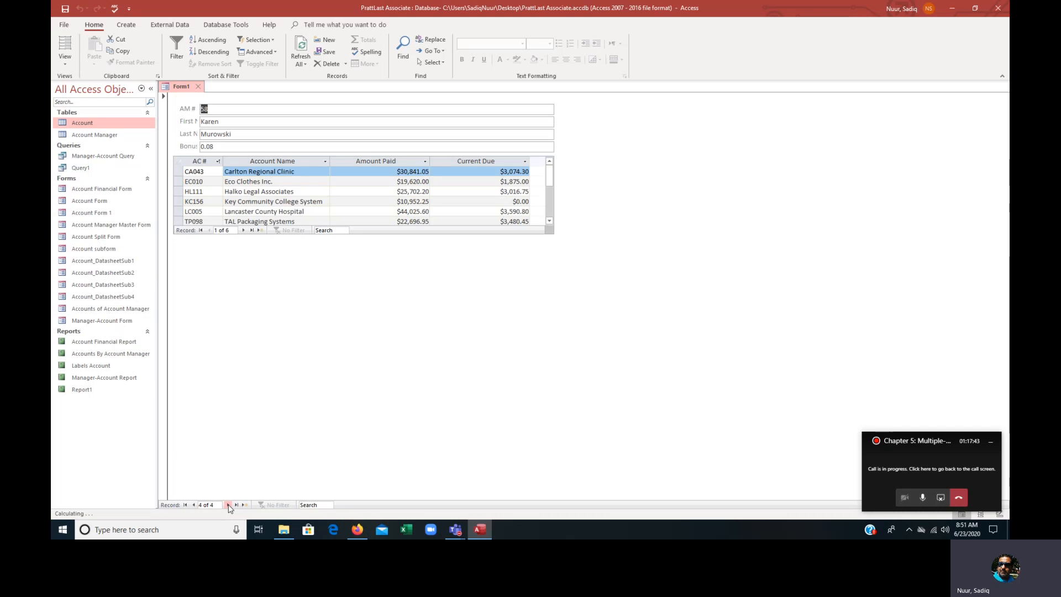
click(228, 505)
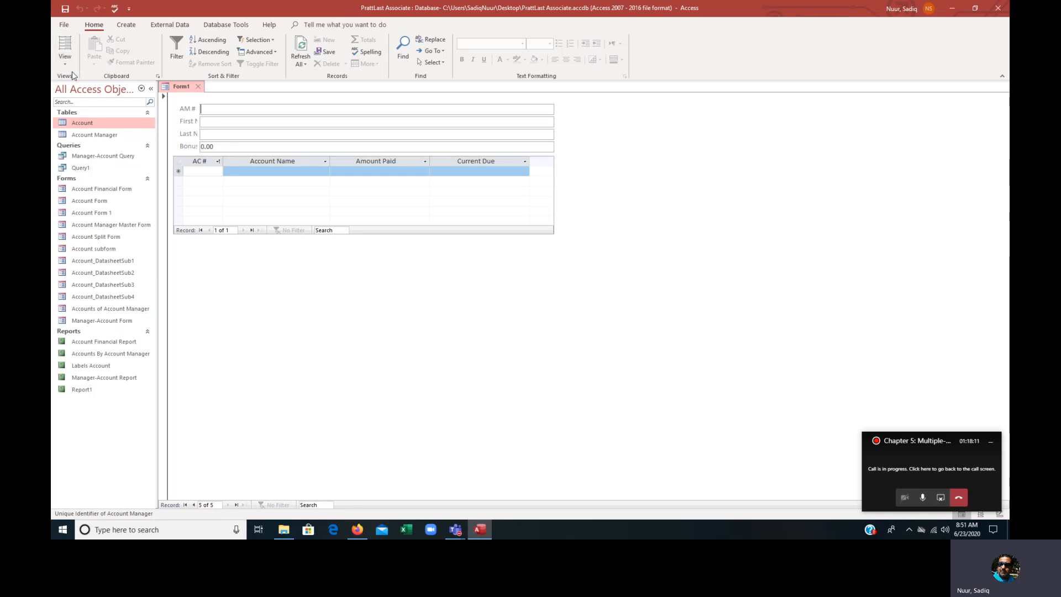
- Close the form, saving the changes to both Account subform and Form1
click(196, 86)
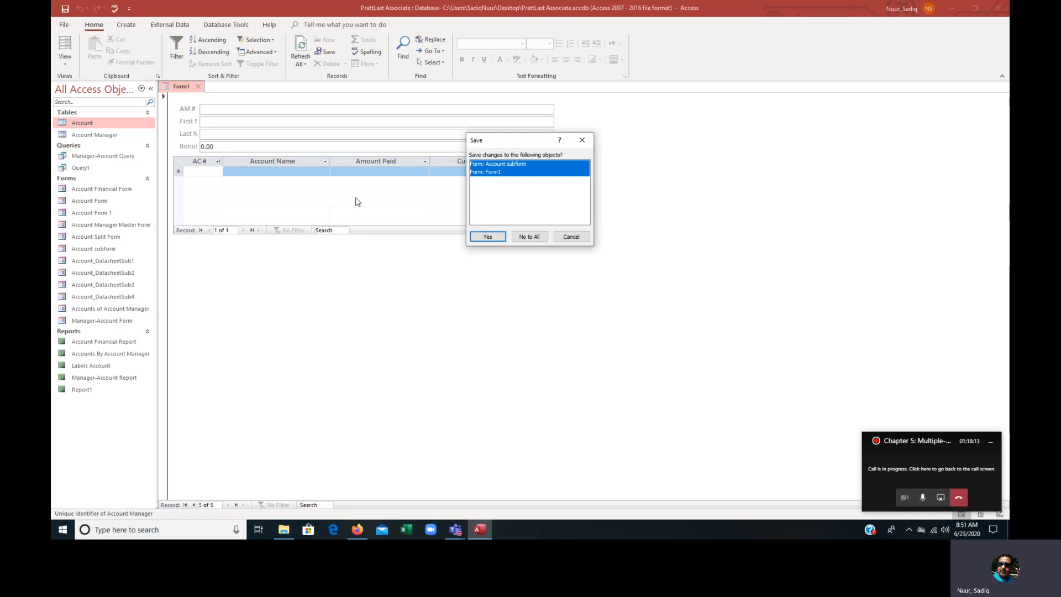
click(488, 237)
click(533, 201)
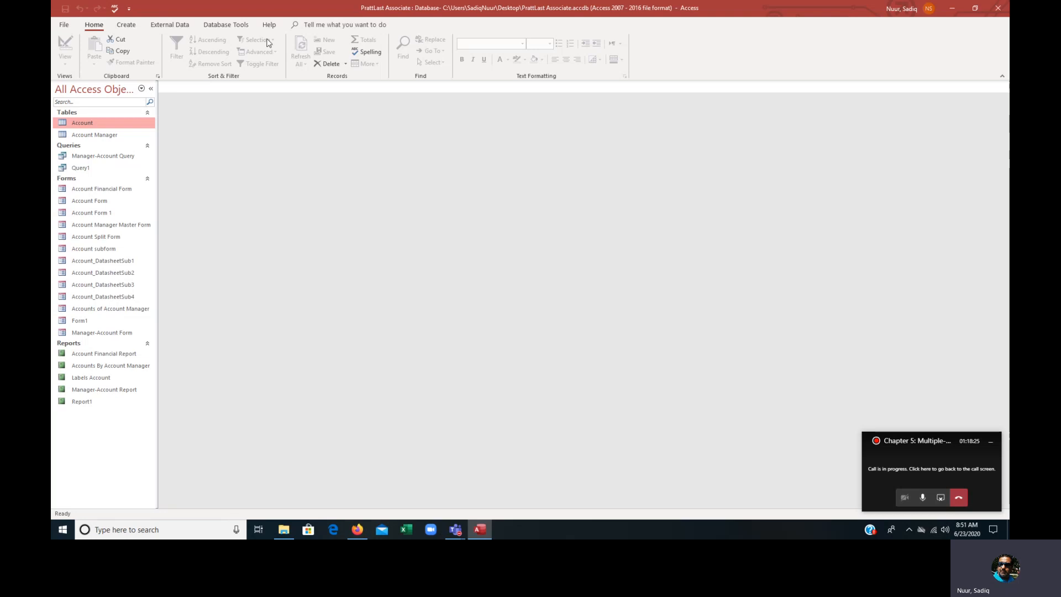
click(126, 24)
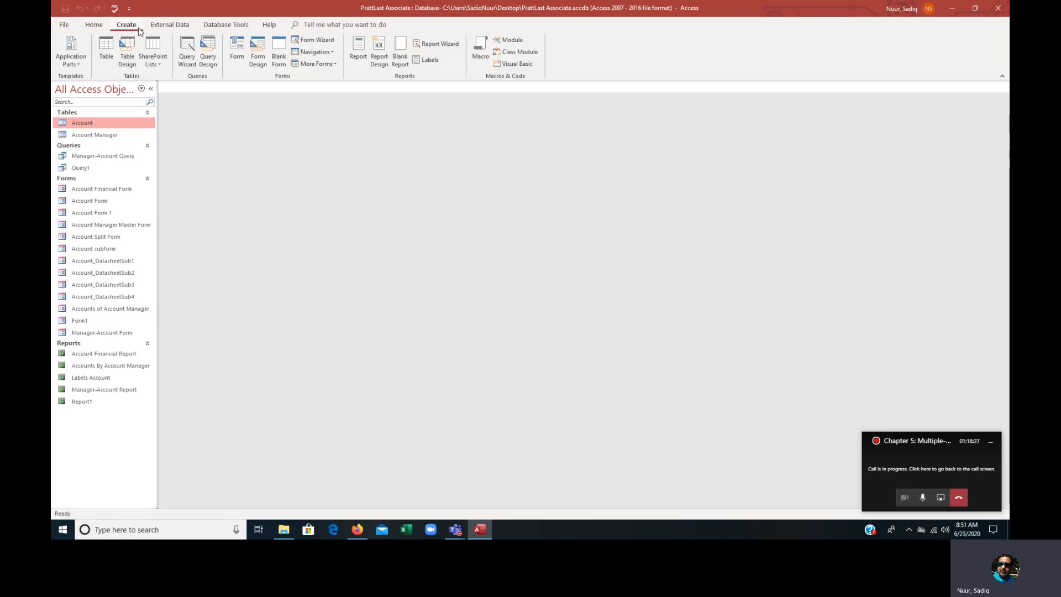
click(326, 40)
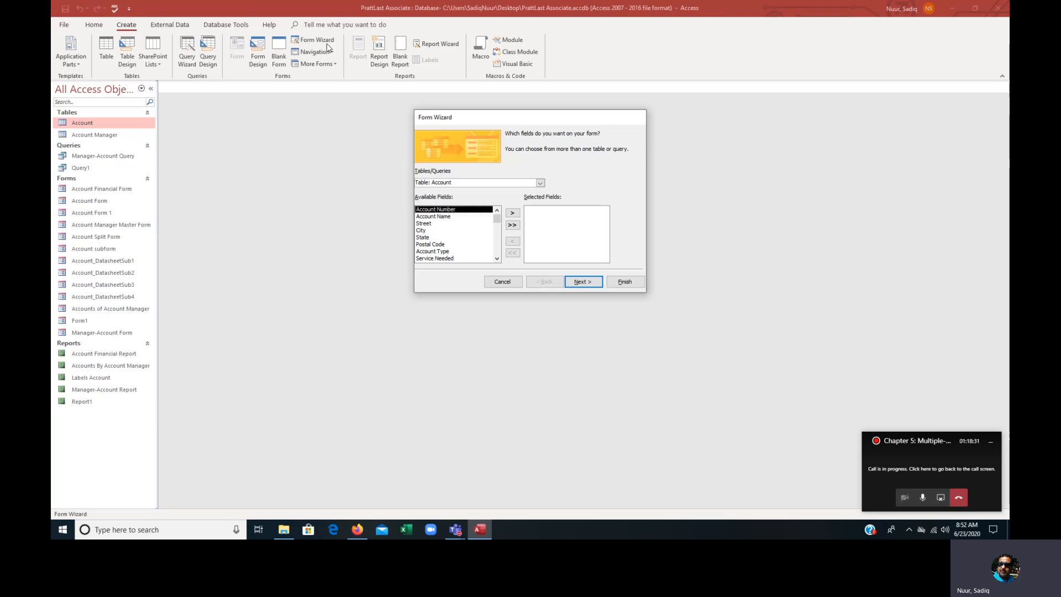
click(502, 281)
click(315, 63)
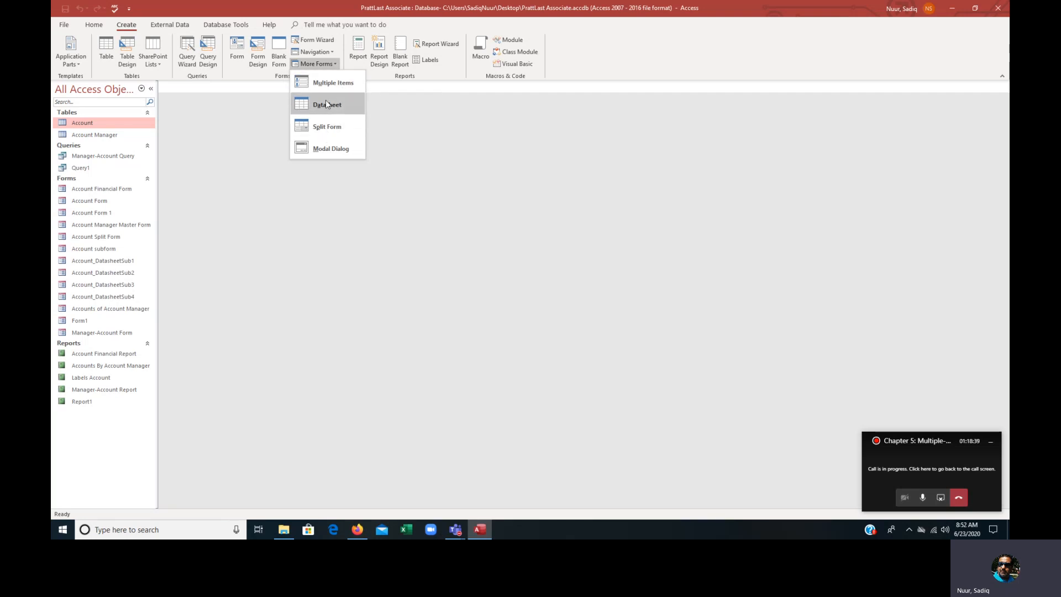
- Start a new form with the Form Wizard and include all fields of the Account Manager table
click(322, 42)
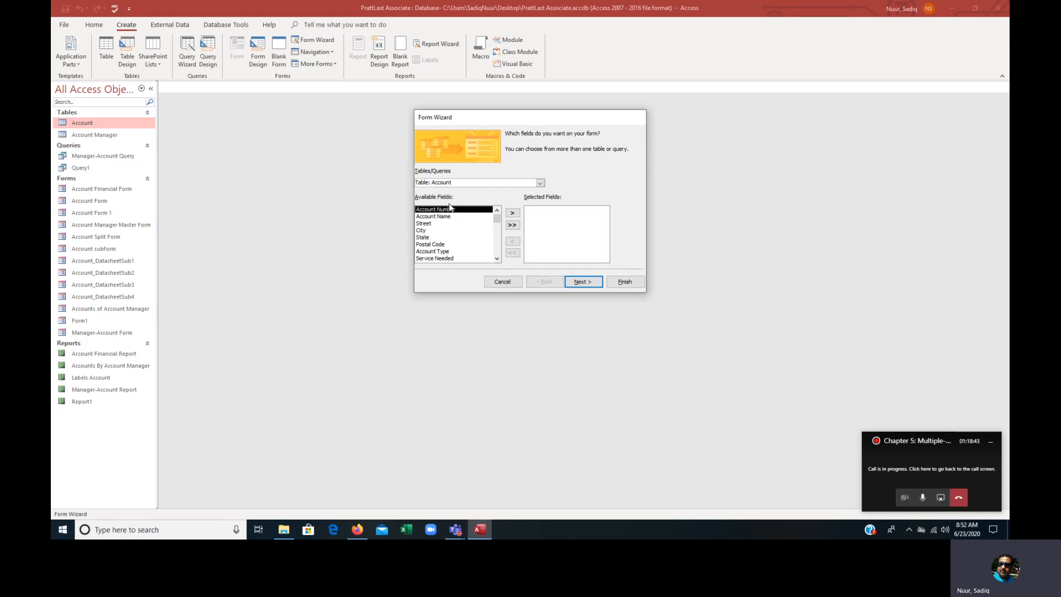
click(540, 182)
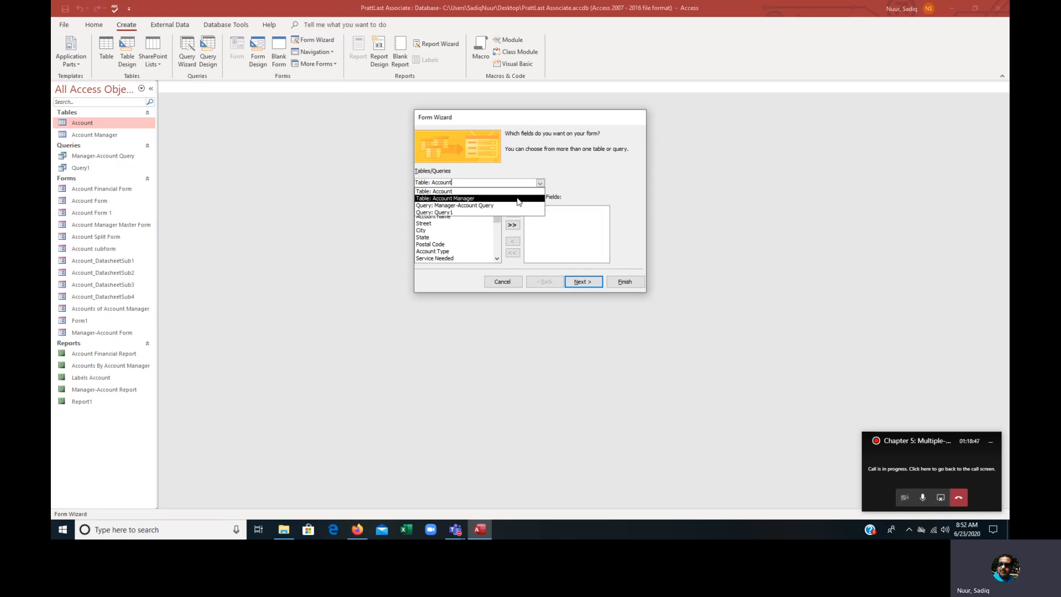
click(518, 199)
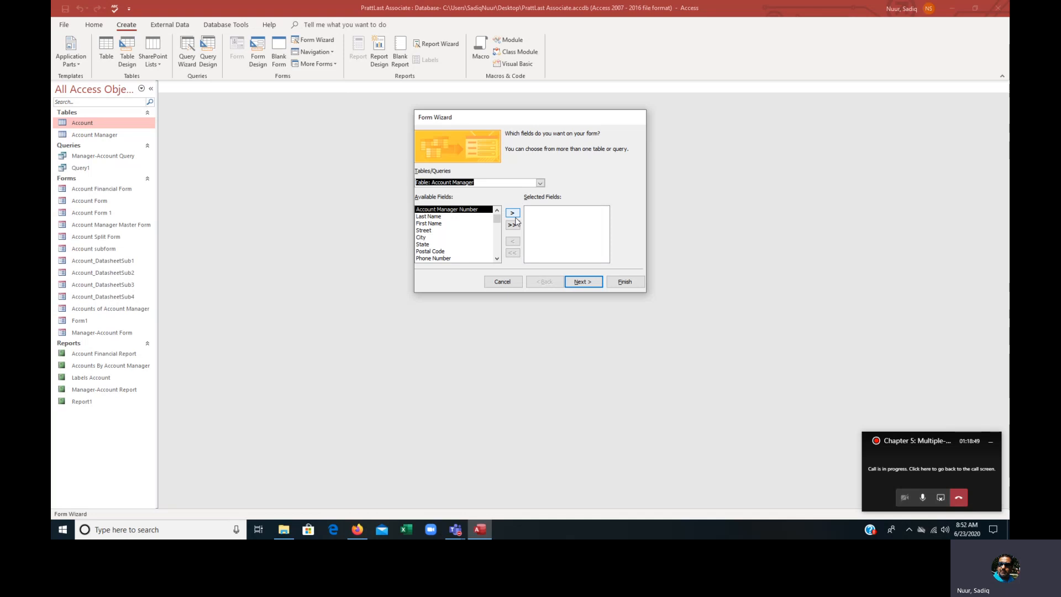
click(512, 226)
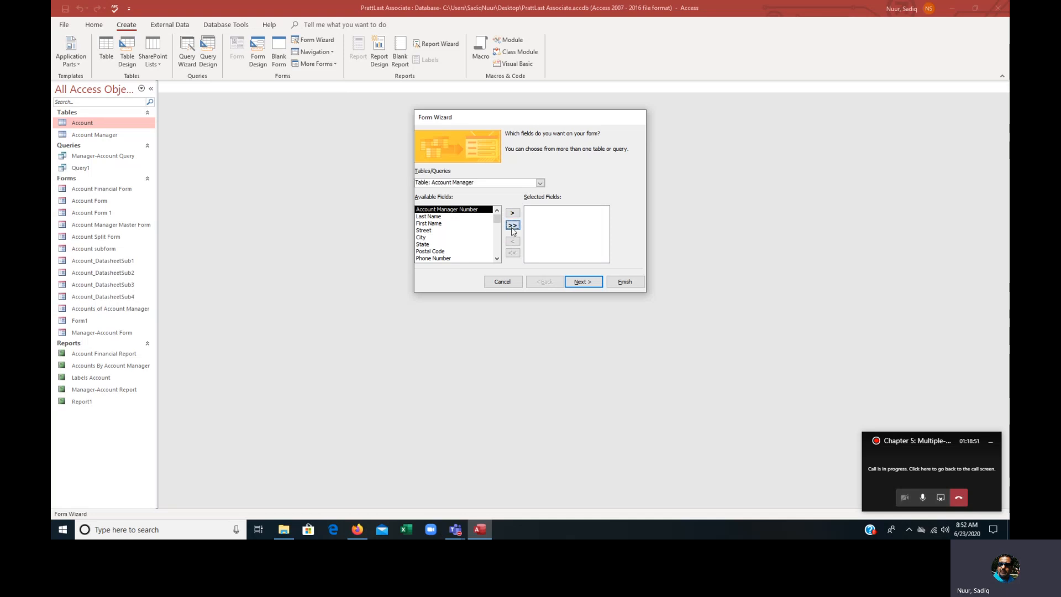
- Add the Account Number, Account Name, Amount Paid, Current Due and Total Amount fields from the Account table to the form
click(540, 183)
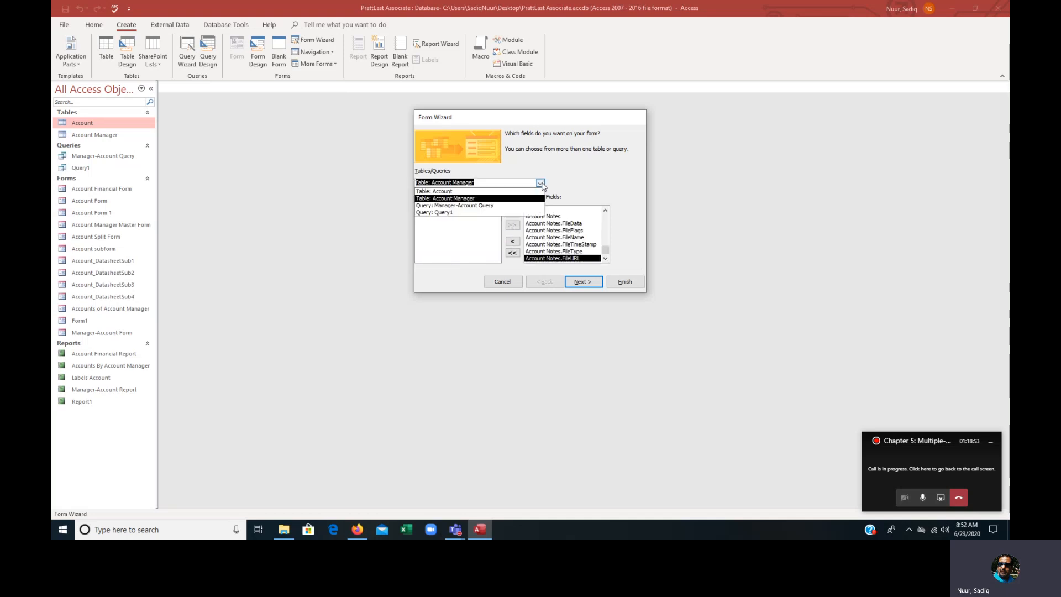
click(533, 192)
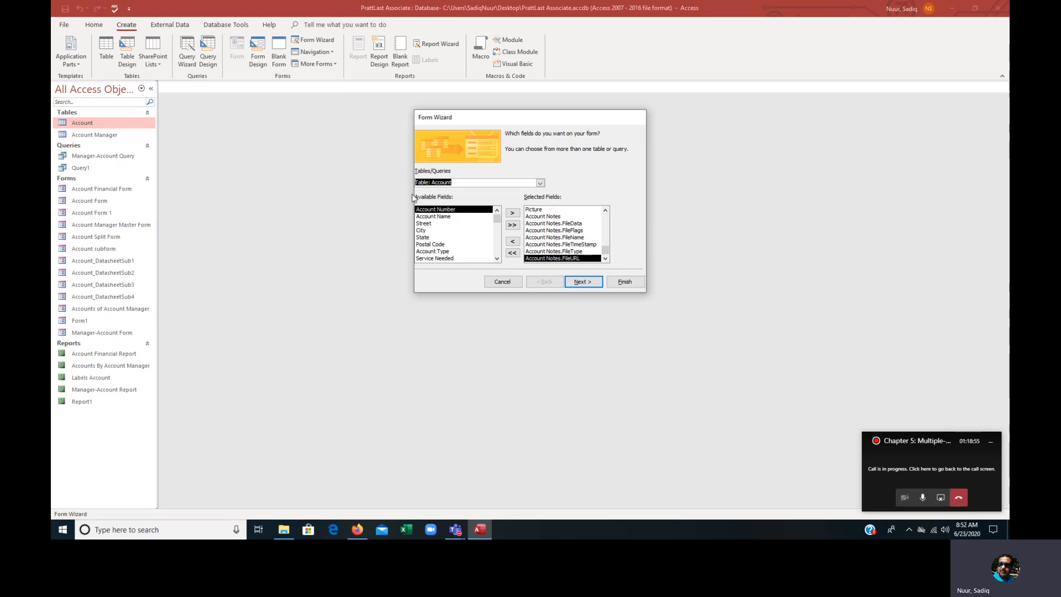
click(513, 213)
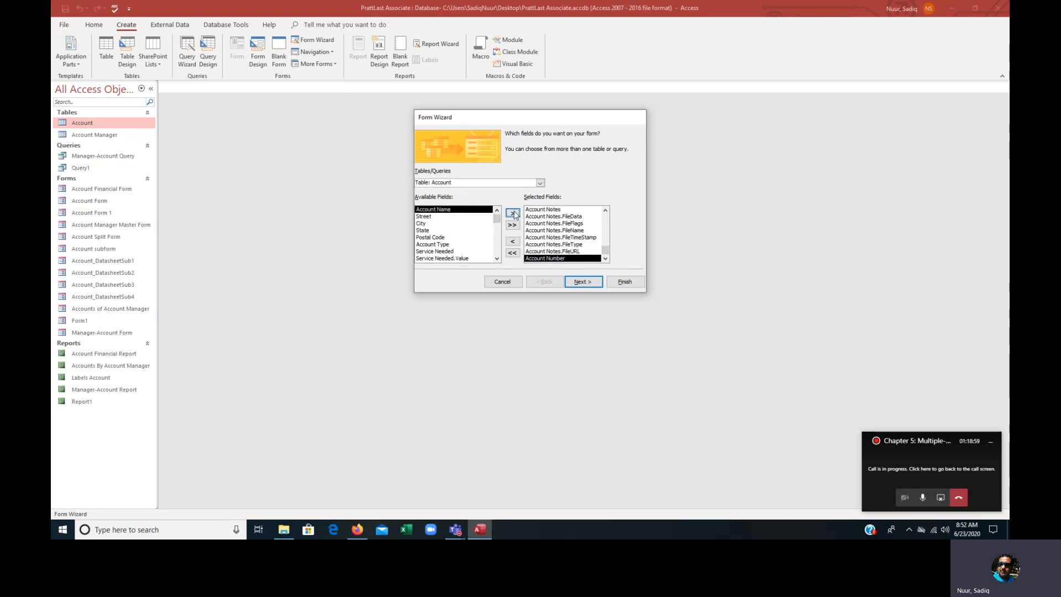
click(513, 213)
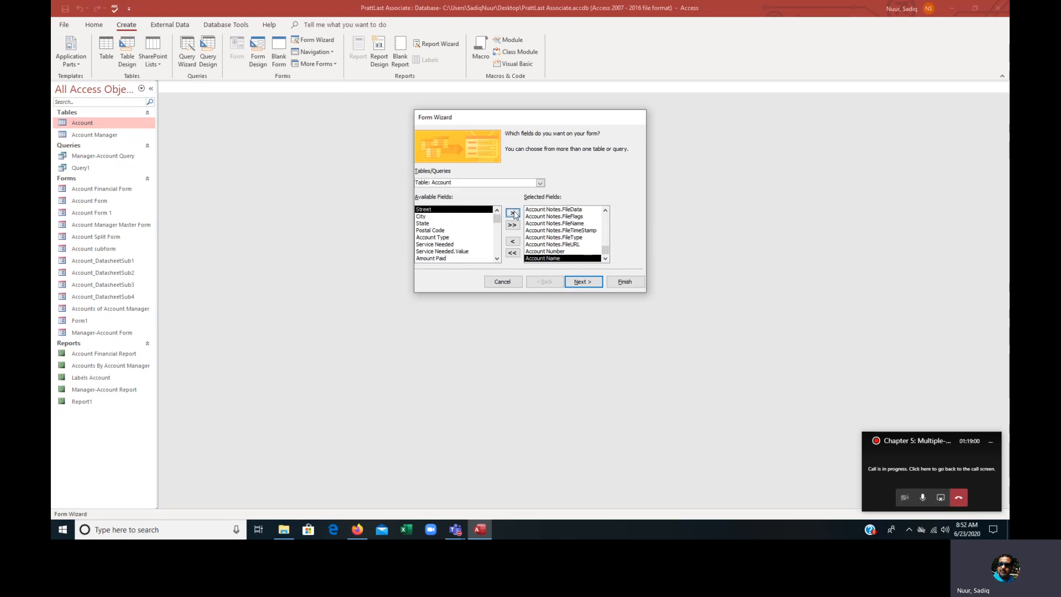
click(458, 258)
click(515, 215)
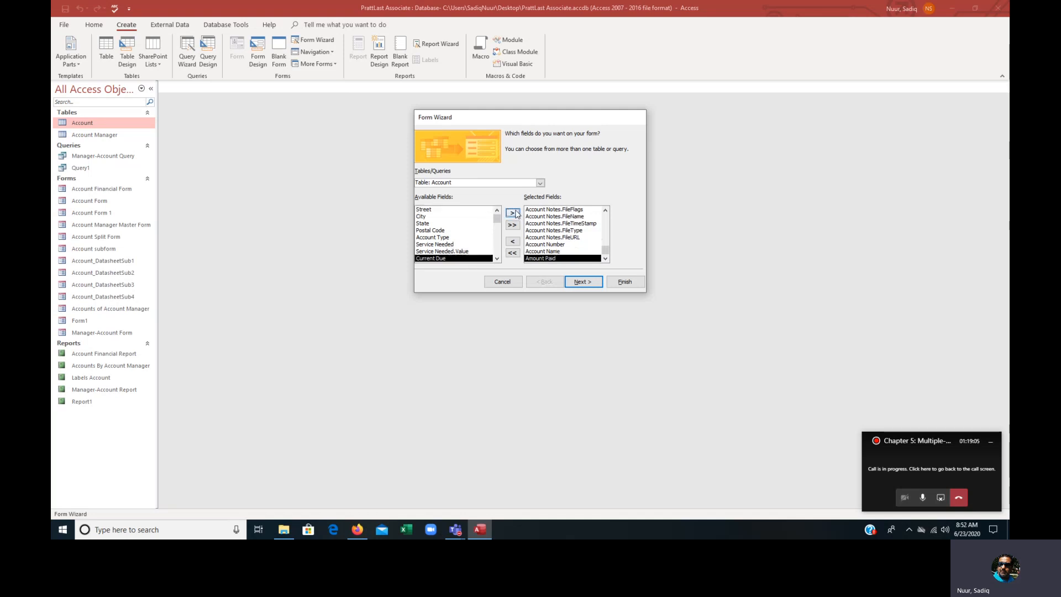
click(514, 217)
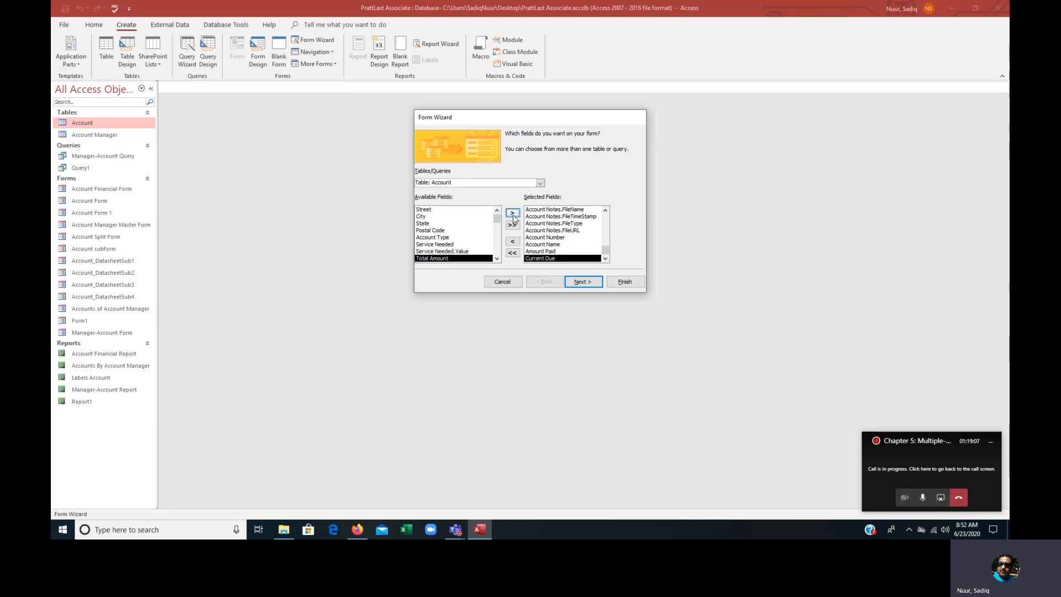
click(513, 215)
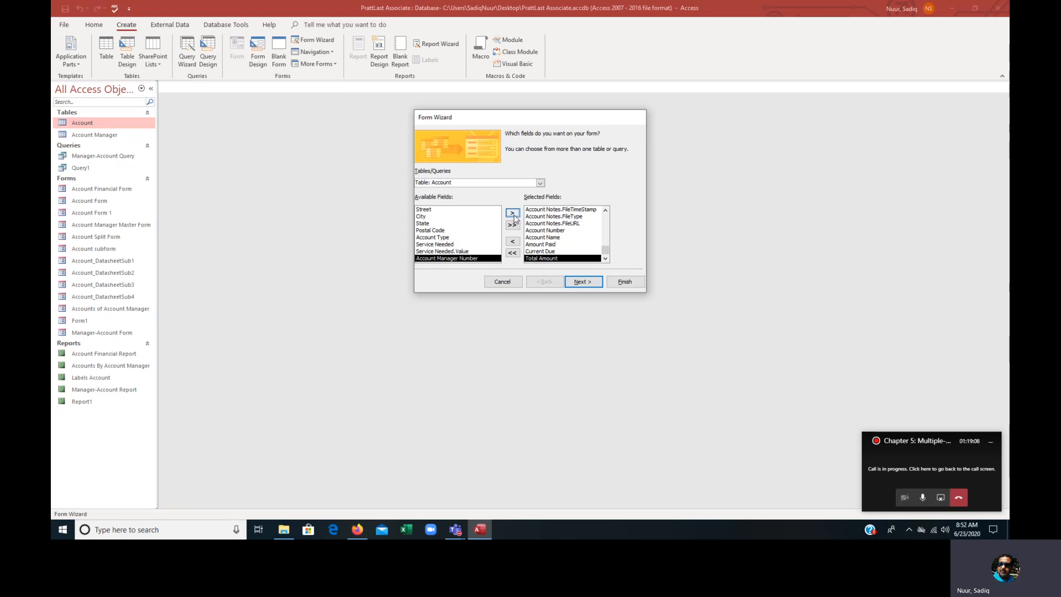
- Finish the wizard with data viewed by Account Manager, a datasheet subform, and the titles Account Manager and Account Subform
click(590, 283)
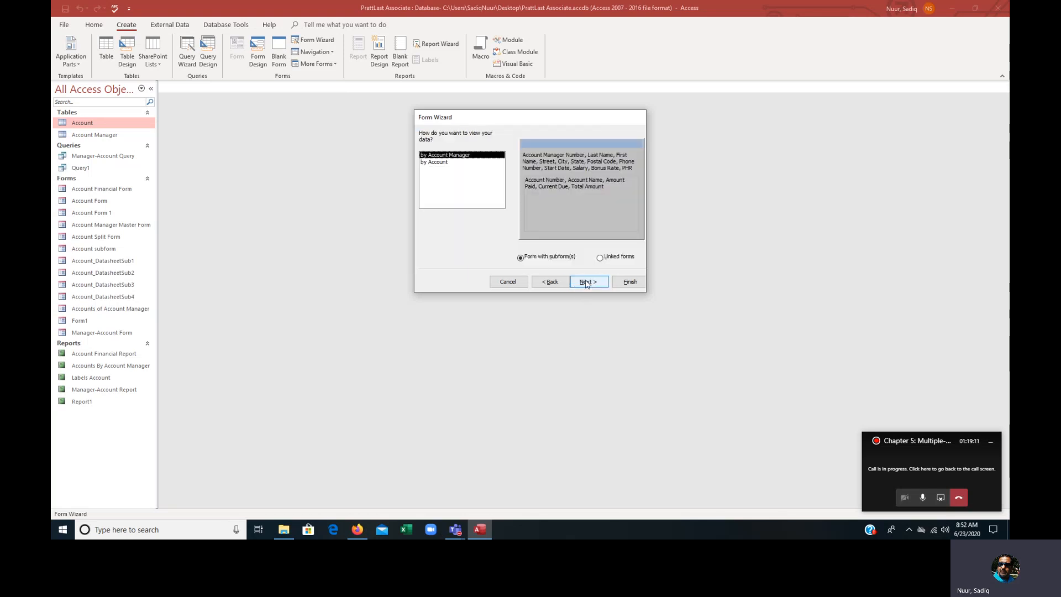
click(586, 283)
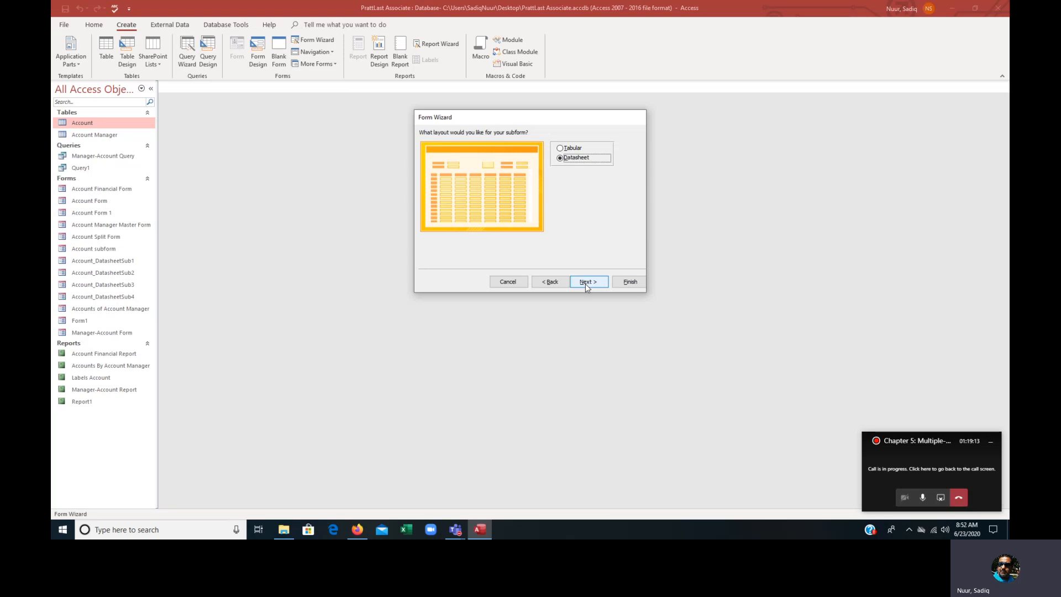
click(585, 282)
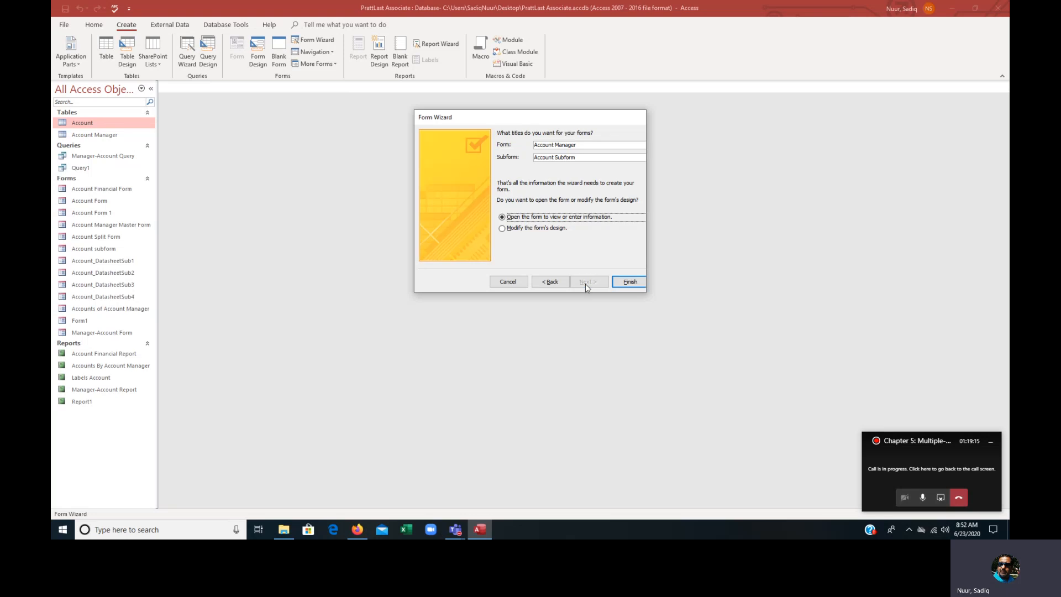
click(628, 282)
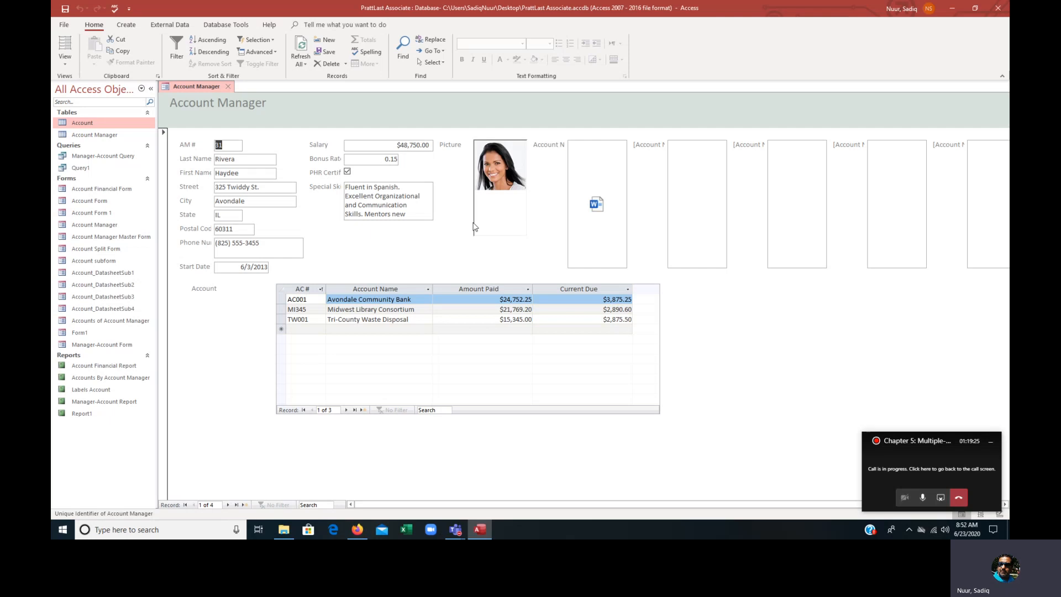
- Open the Account Manager form in Design view and delete the Account Notes attachment control with its label
click(65, 61)
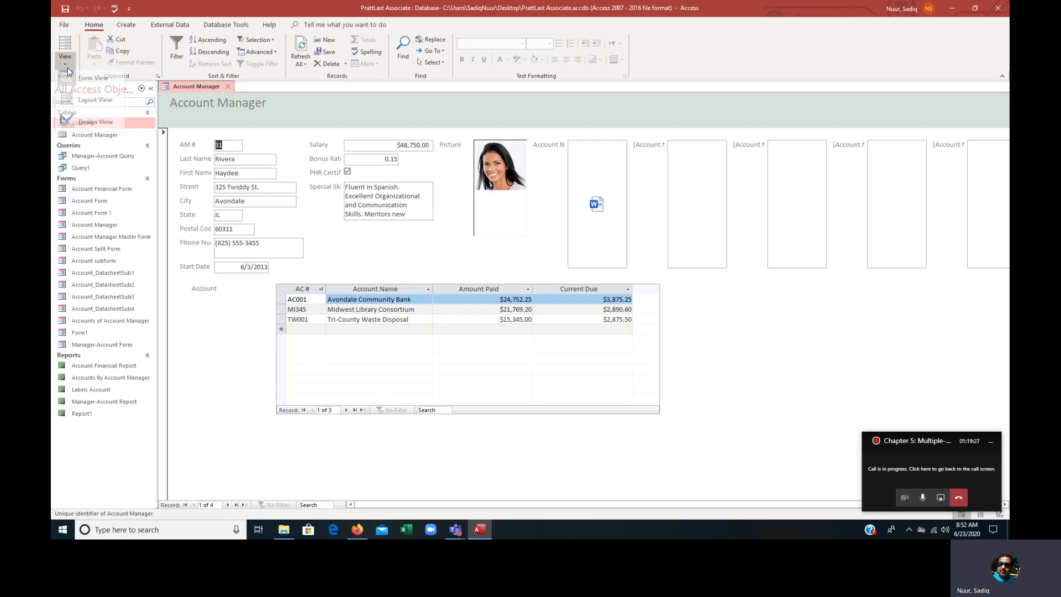
click(91, 105)
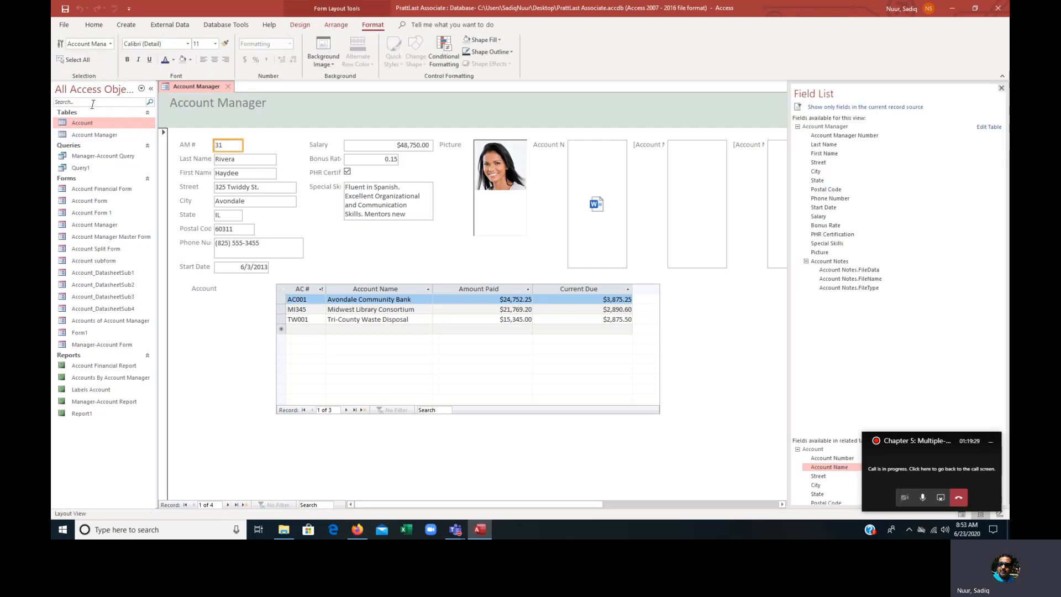
click(569, 152)
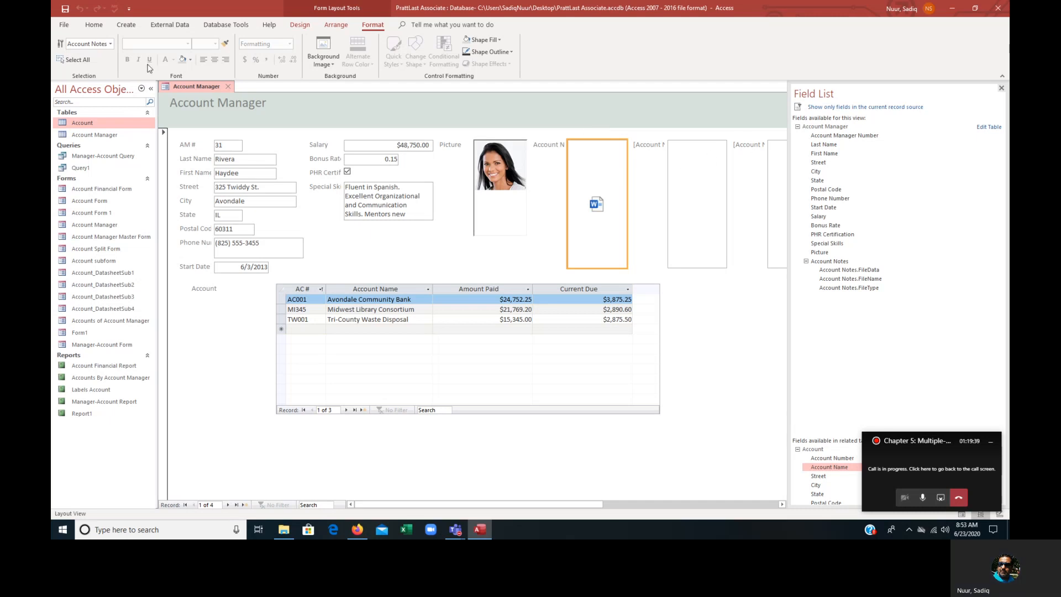
click(300, 26)
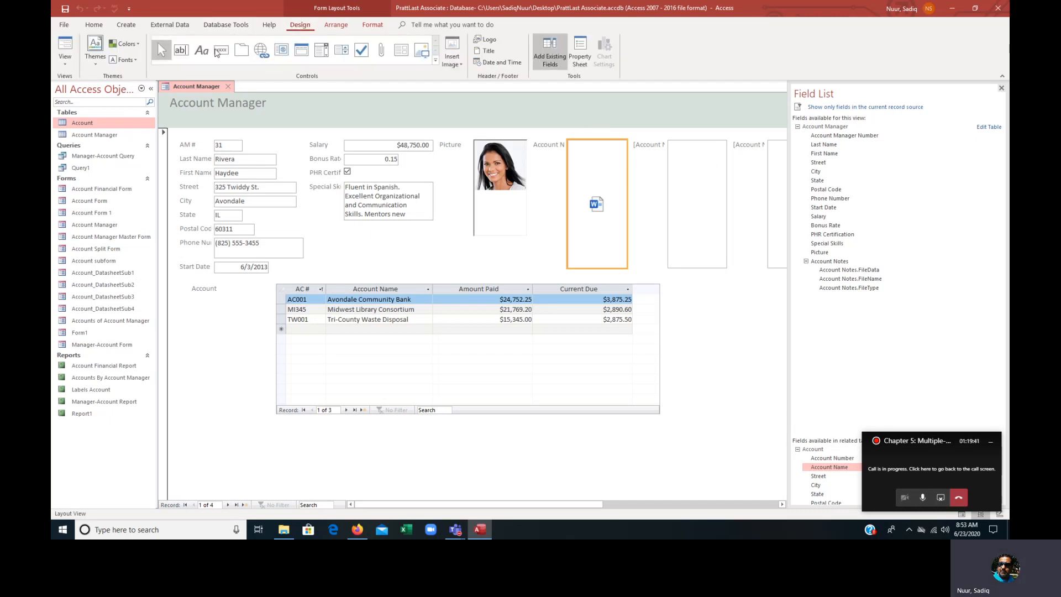
click(68, 69)
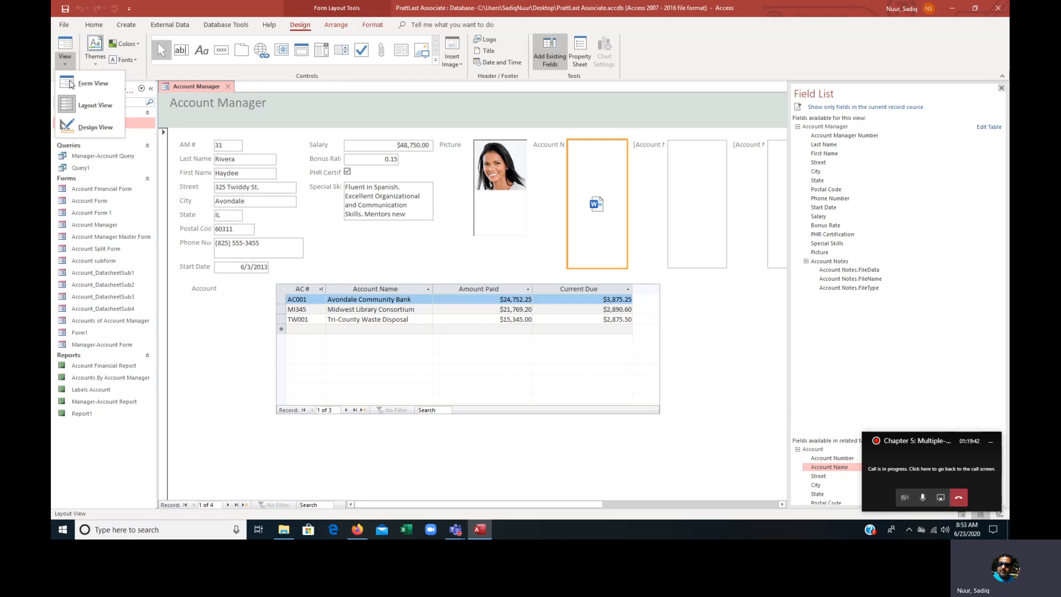
click(92, 128)
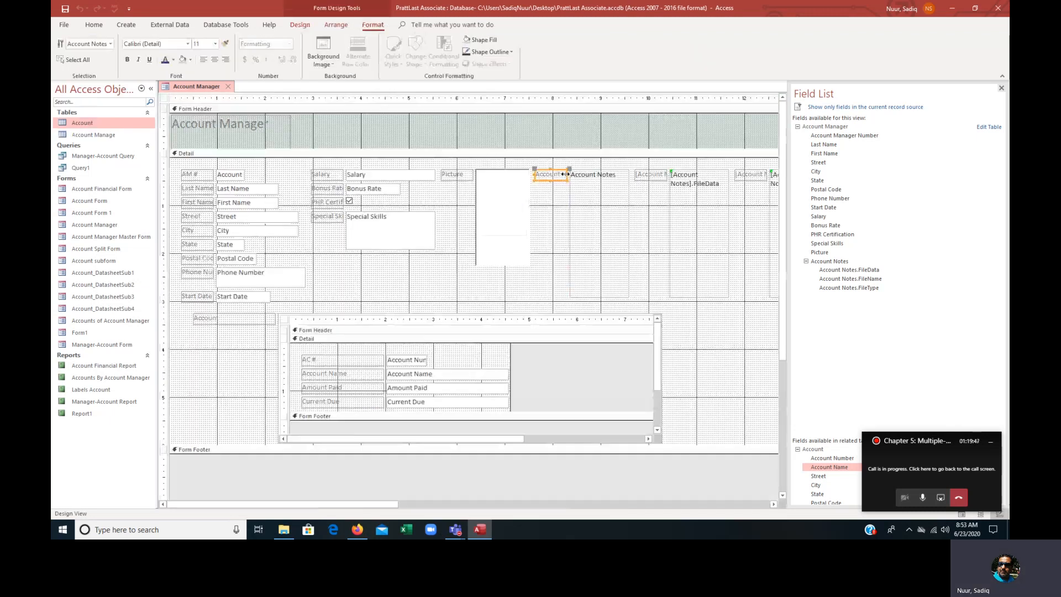
key(Delete)
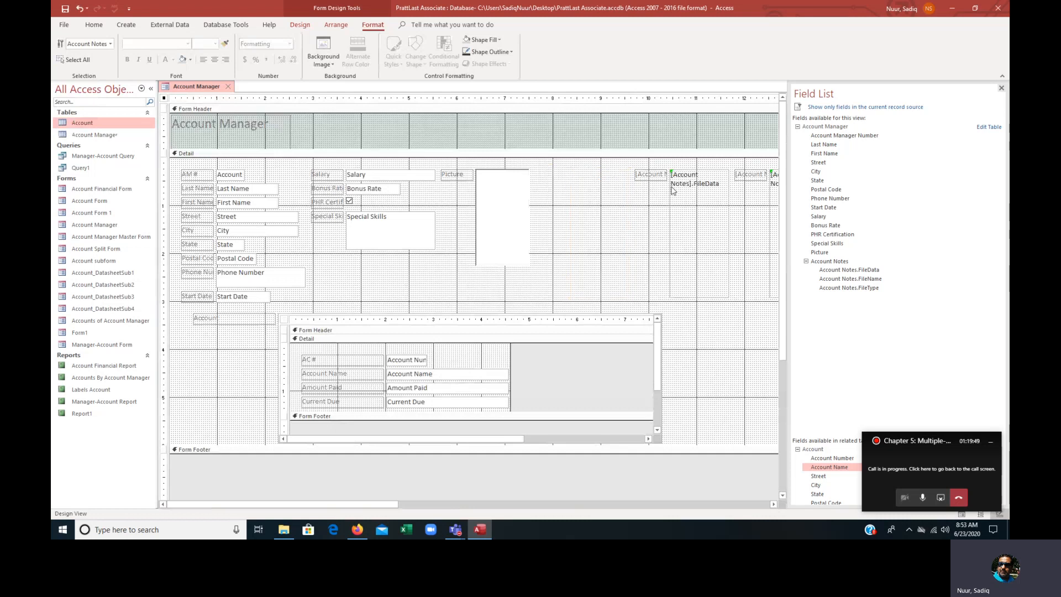
- Delete the Account Notes FileData and FileFlags controls with their labels and check the form in Form view
click(650, 175)
key(Delete)
click(695, 182)
key(Delete)
click(745, 174)
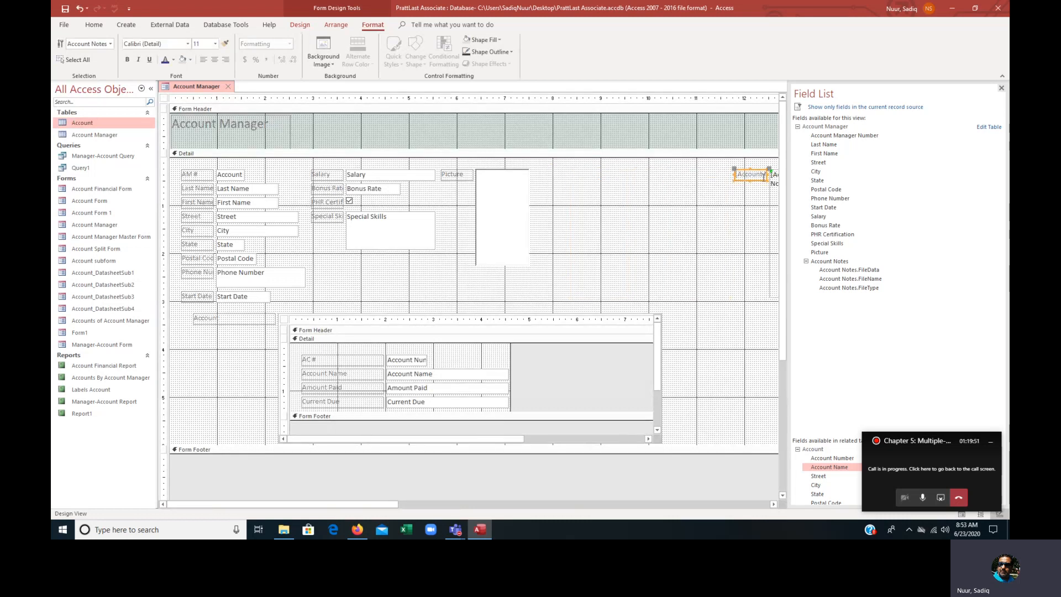
key(Delete)
click(773, 196)
key(Delete)
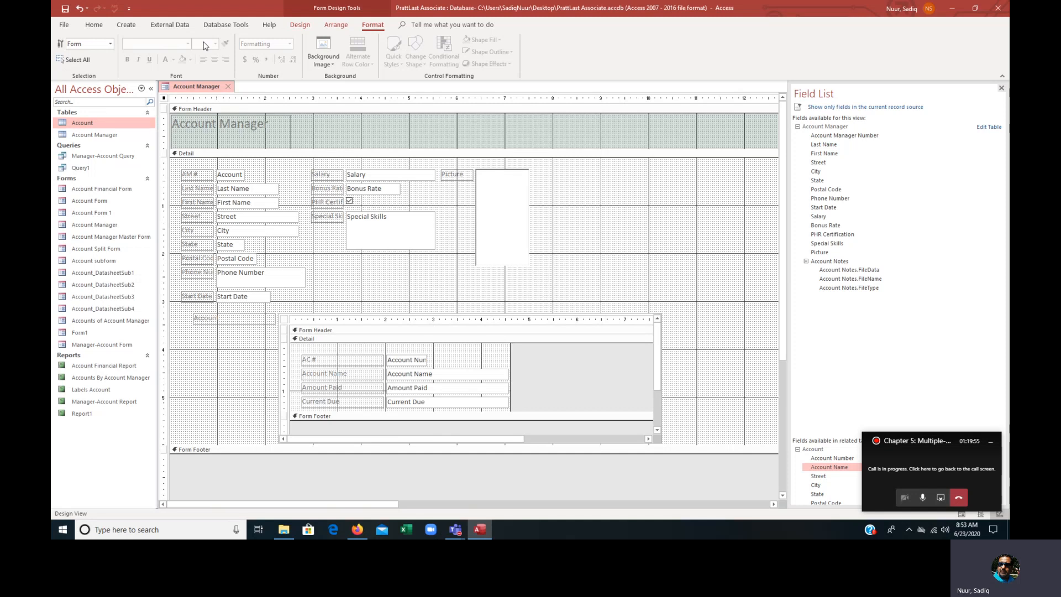
click(300, 24)
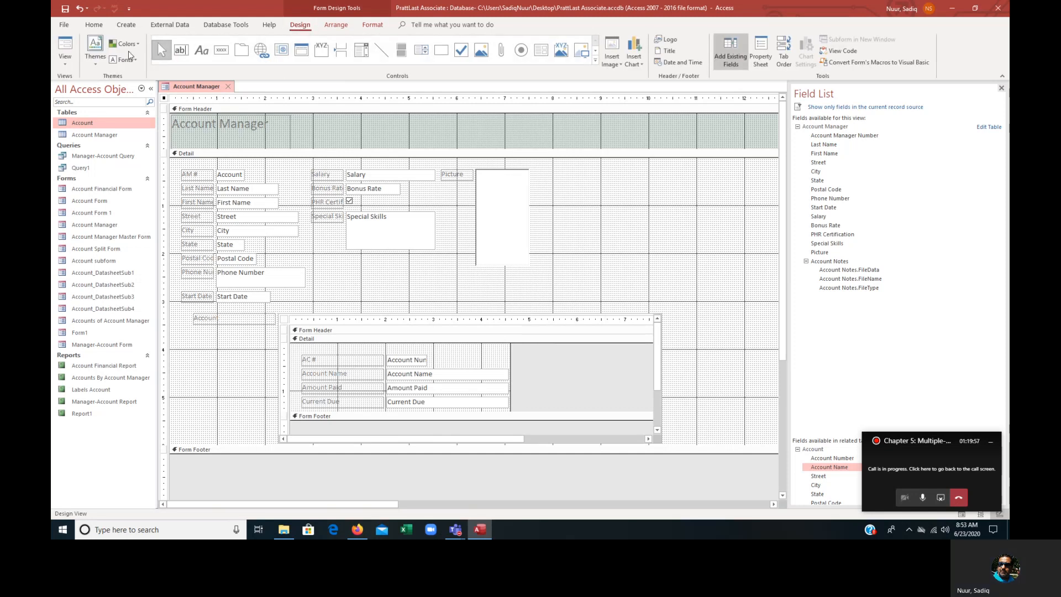
click(63, 47)
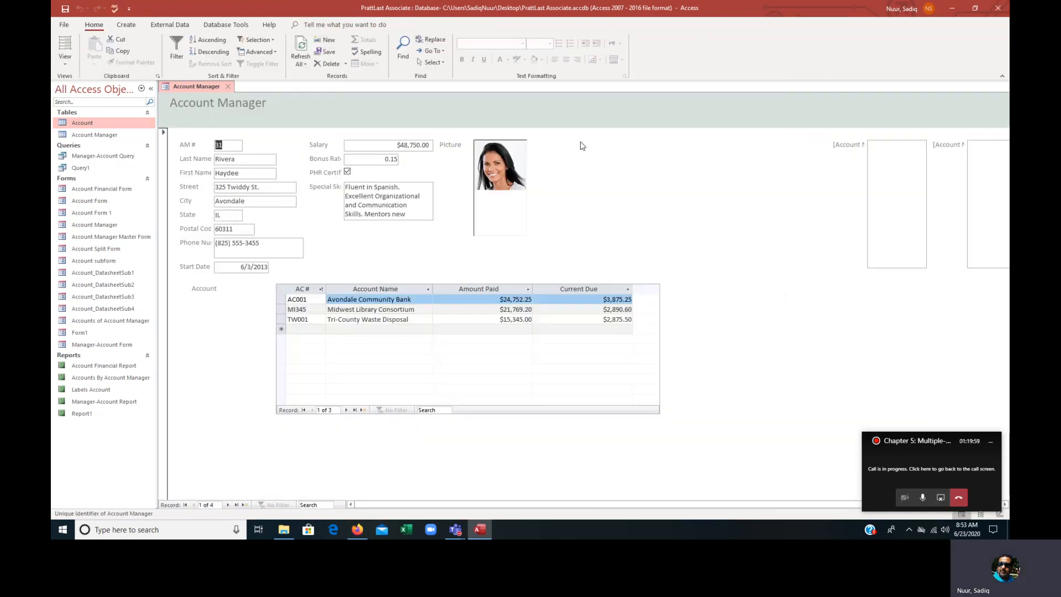
- In Design view, delete the remaining Account Notes controls, FileName, FileTimeStamp, FileType and FileURL, and return to Form view
click(64, 61)
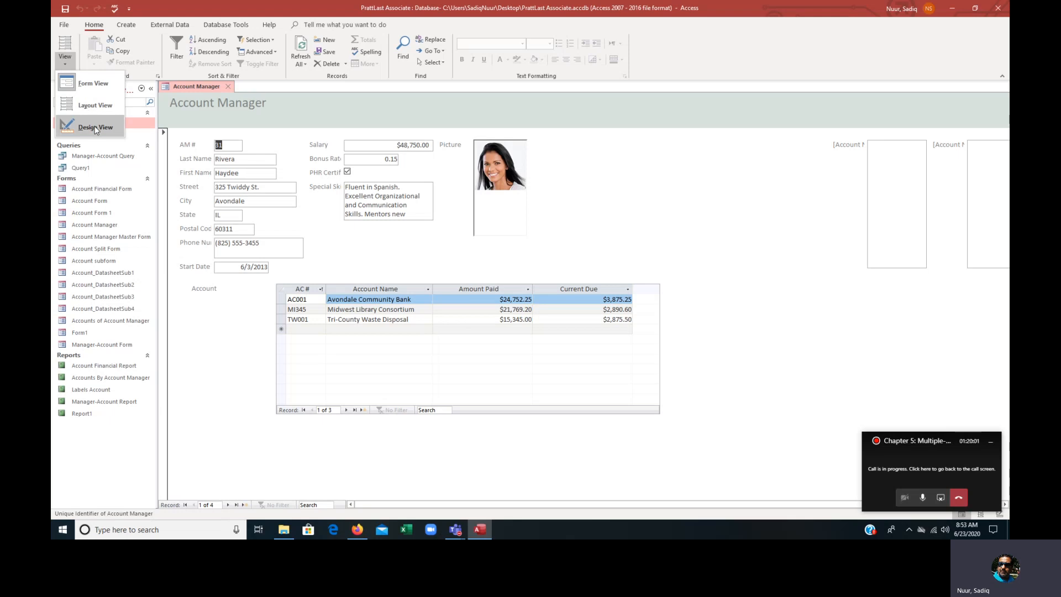
click(97, 128)
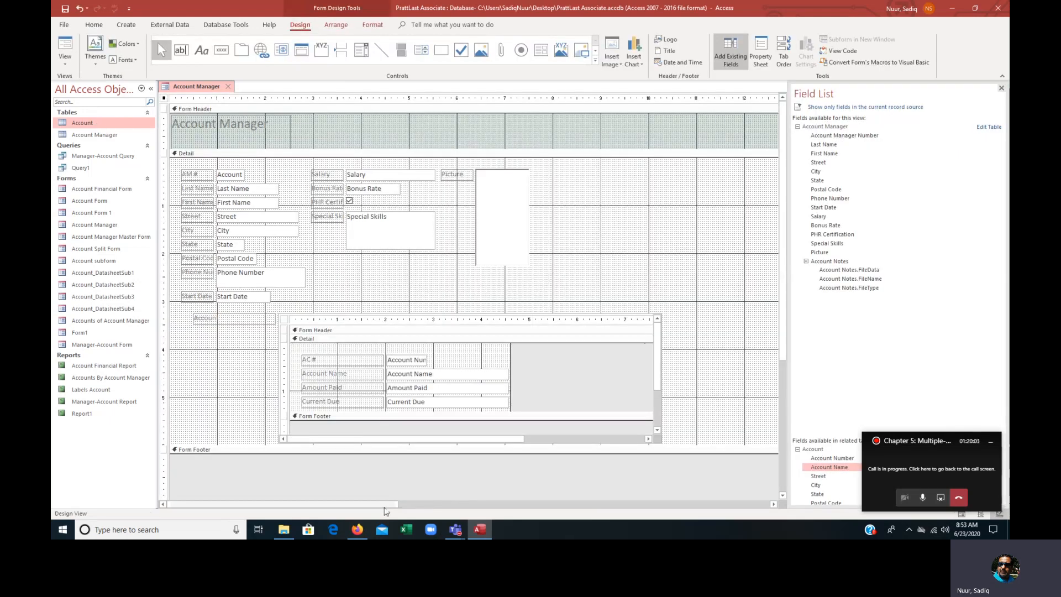
drag(393, 504, 765, 504)
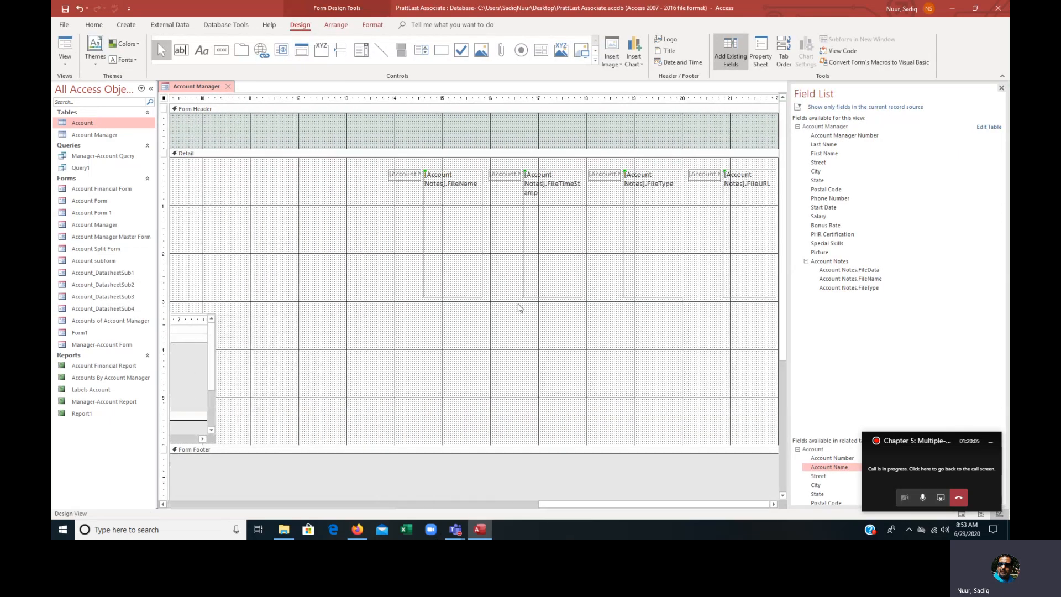
drag(361, 163, 773, 354)
key(Delete)
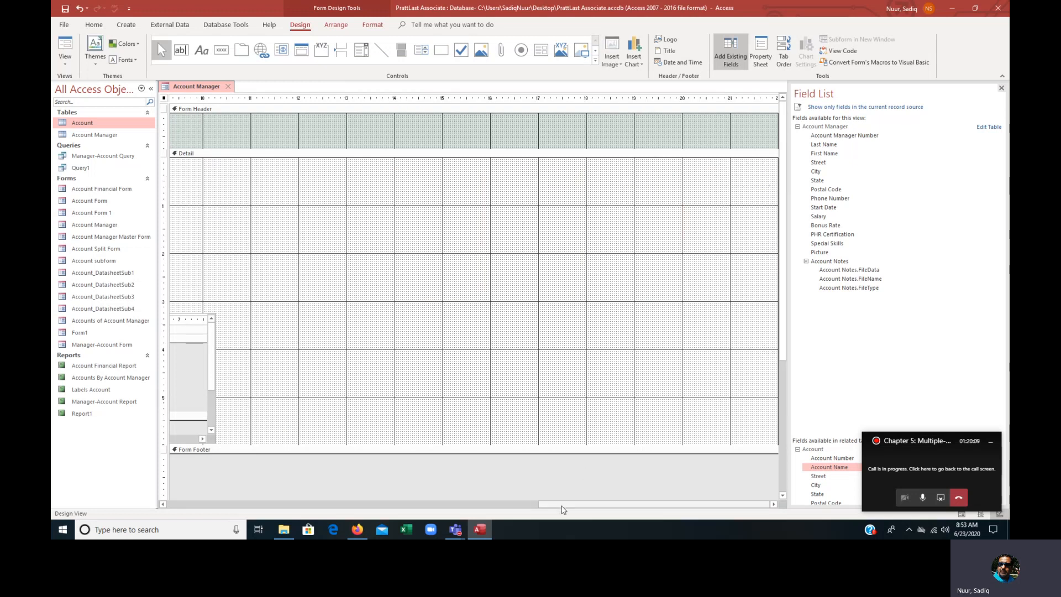
drag(562, 504, 170, 497)
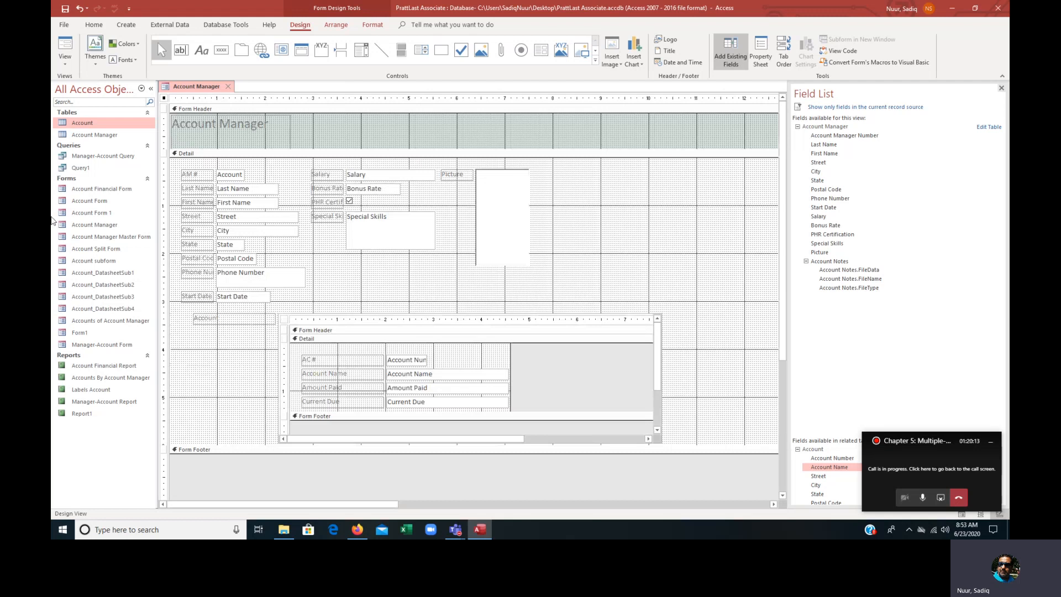
click(62, 55)
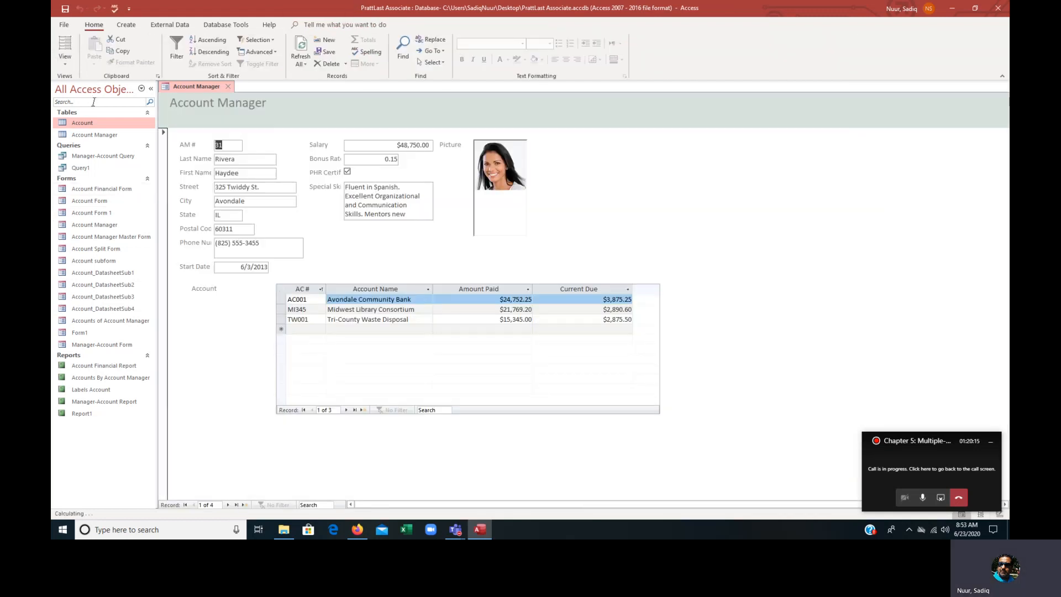